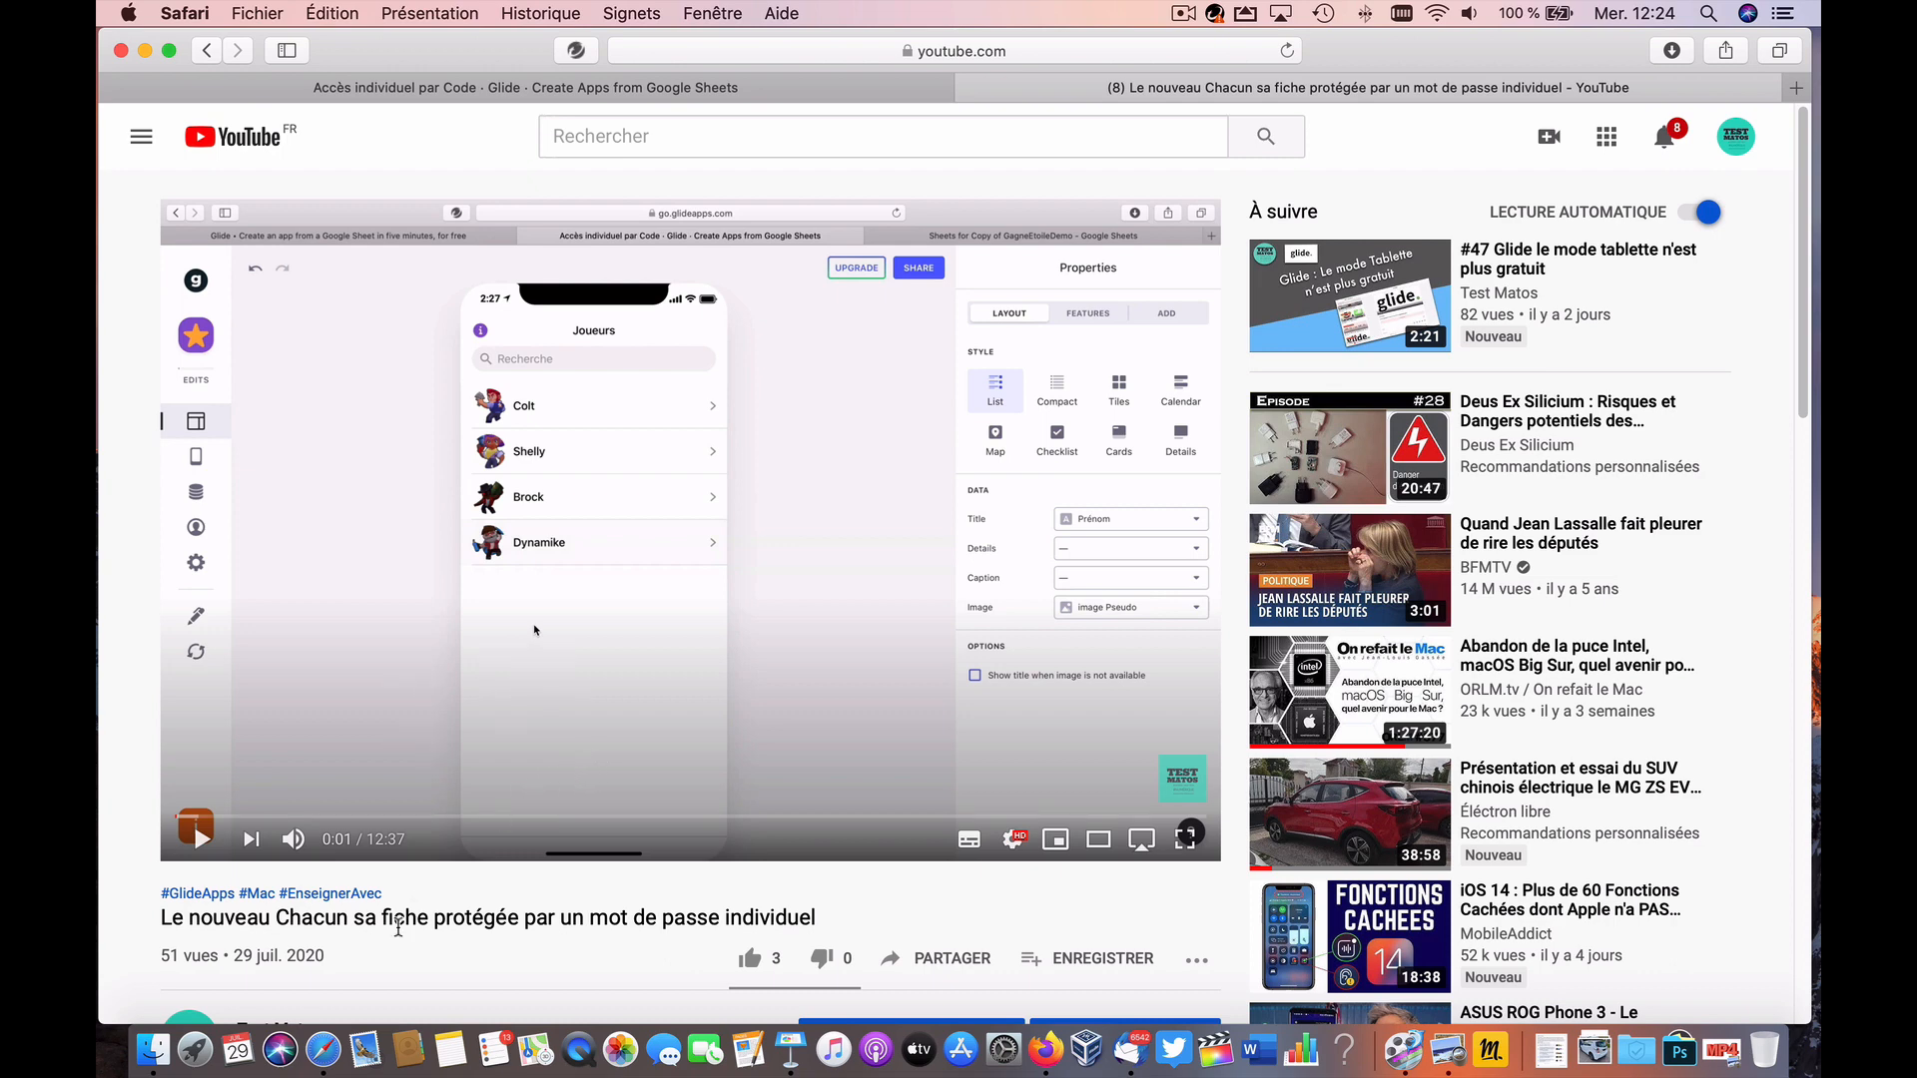
Step: Expand the replies under the logout-switch comment, then open the saved screenshot in Preview and lower its window
scroll(399, 918, "down", 10)
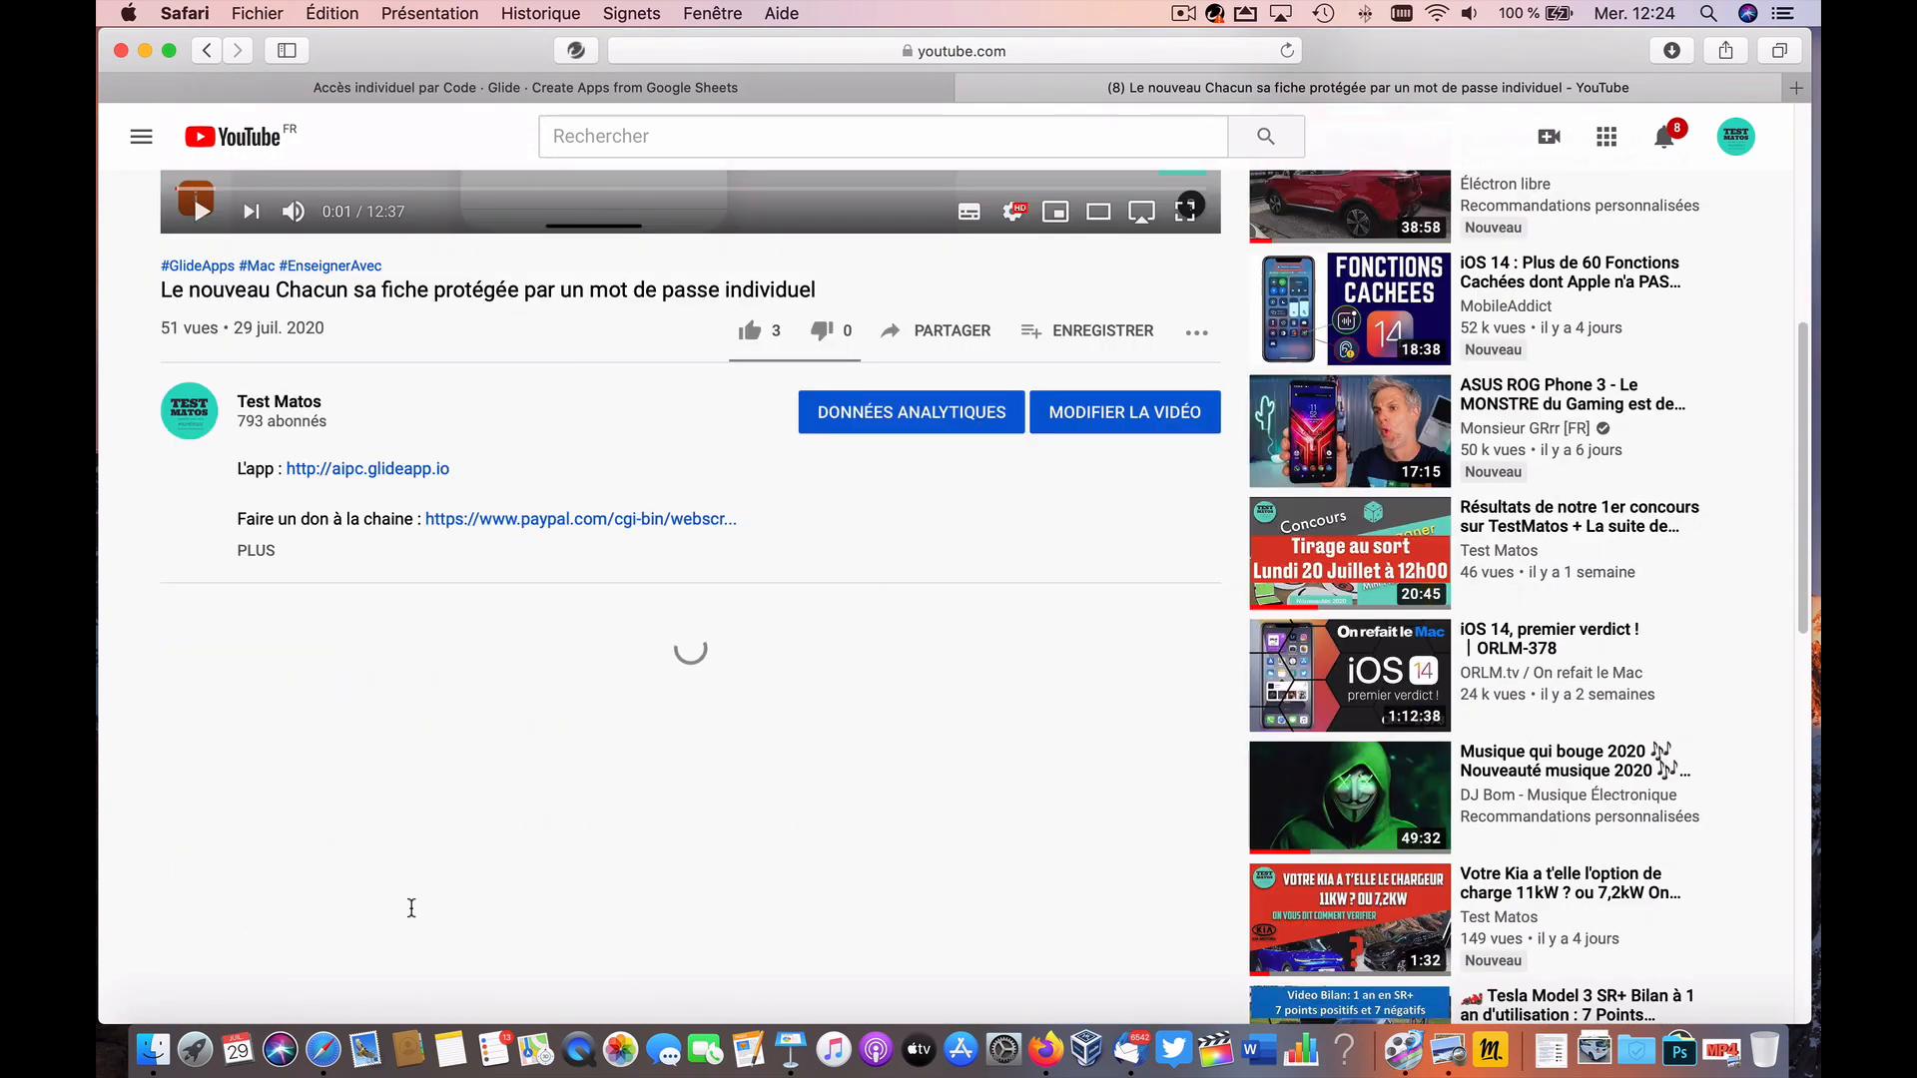
left_click(339, 732)
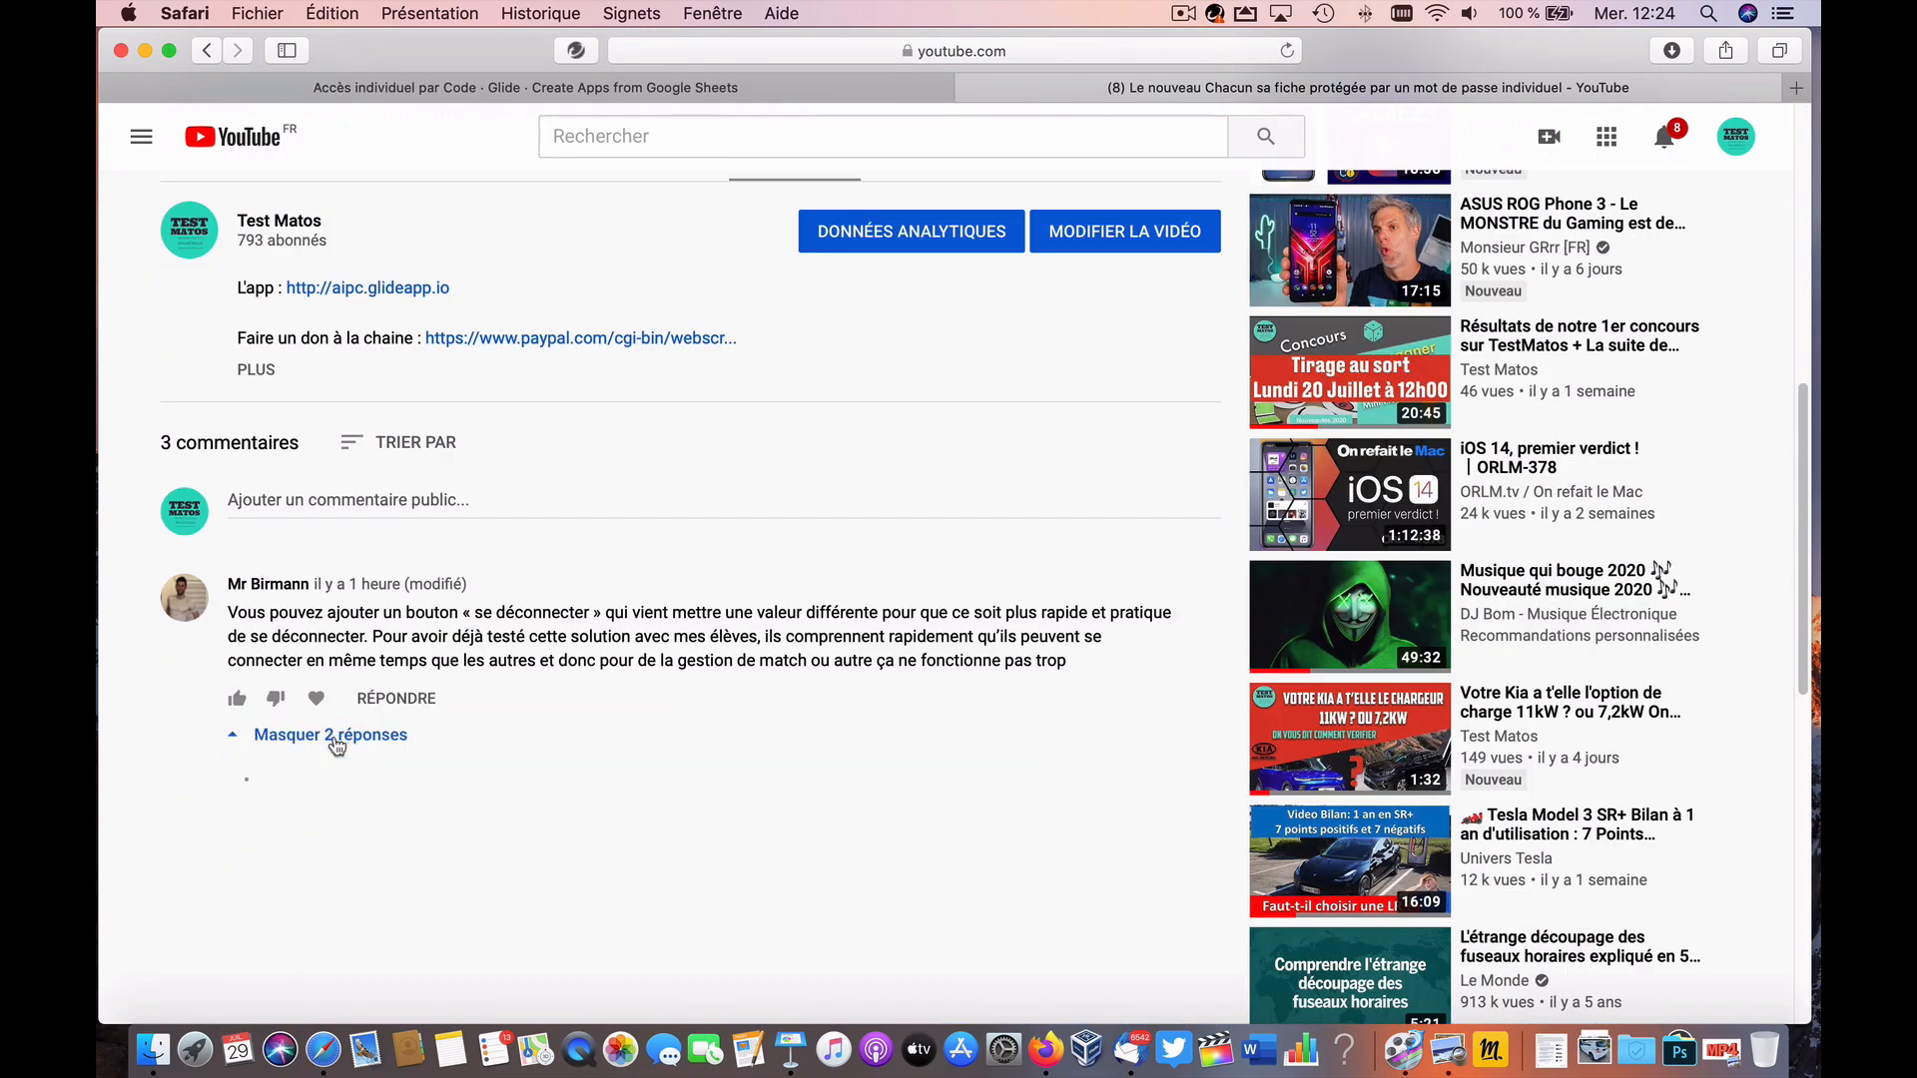
scroll(428, 705, "down", 5)
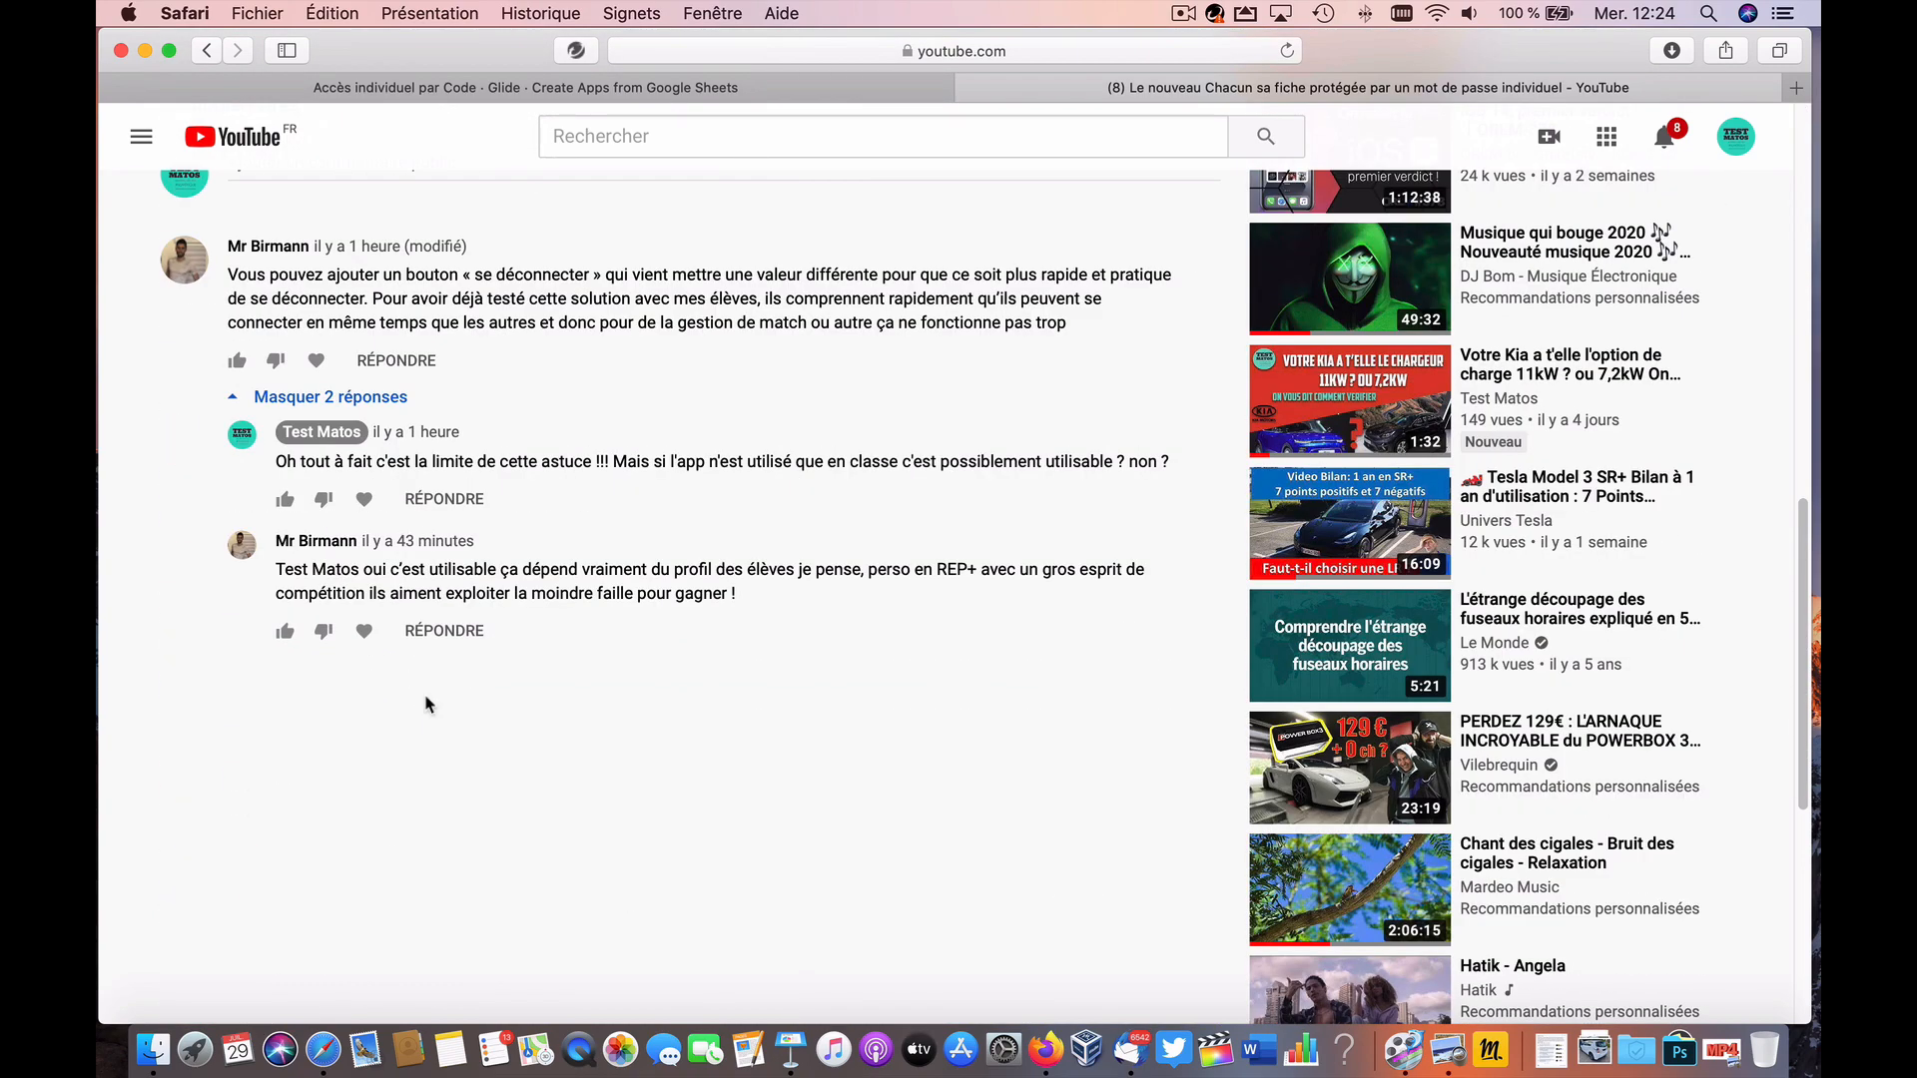
scroll(427, 704, "up", 15)
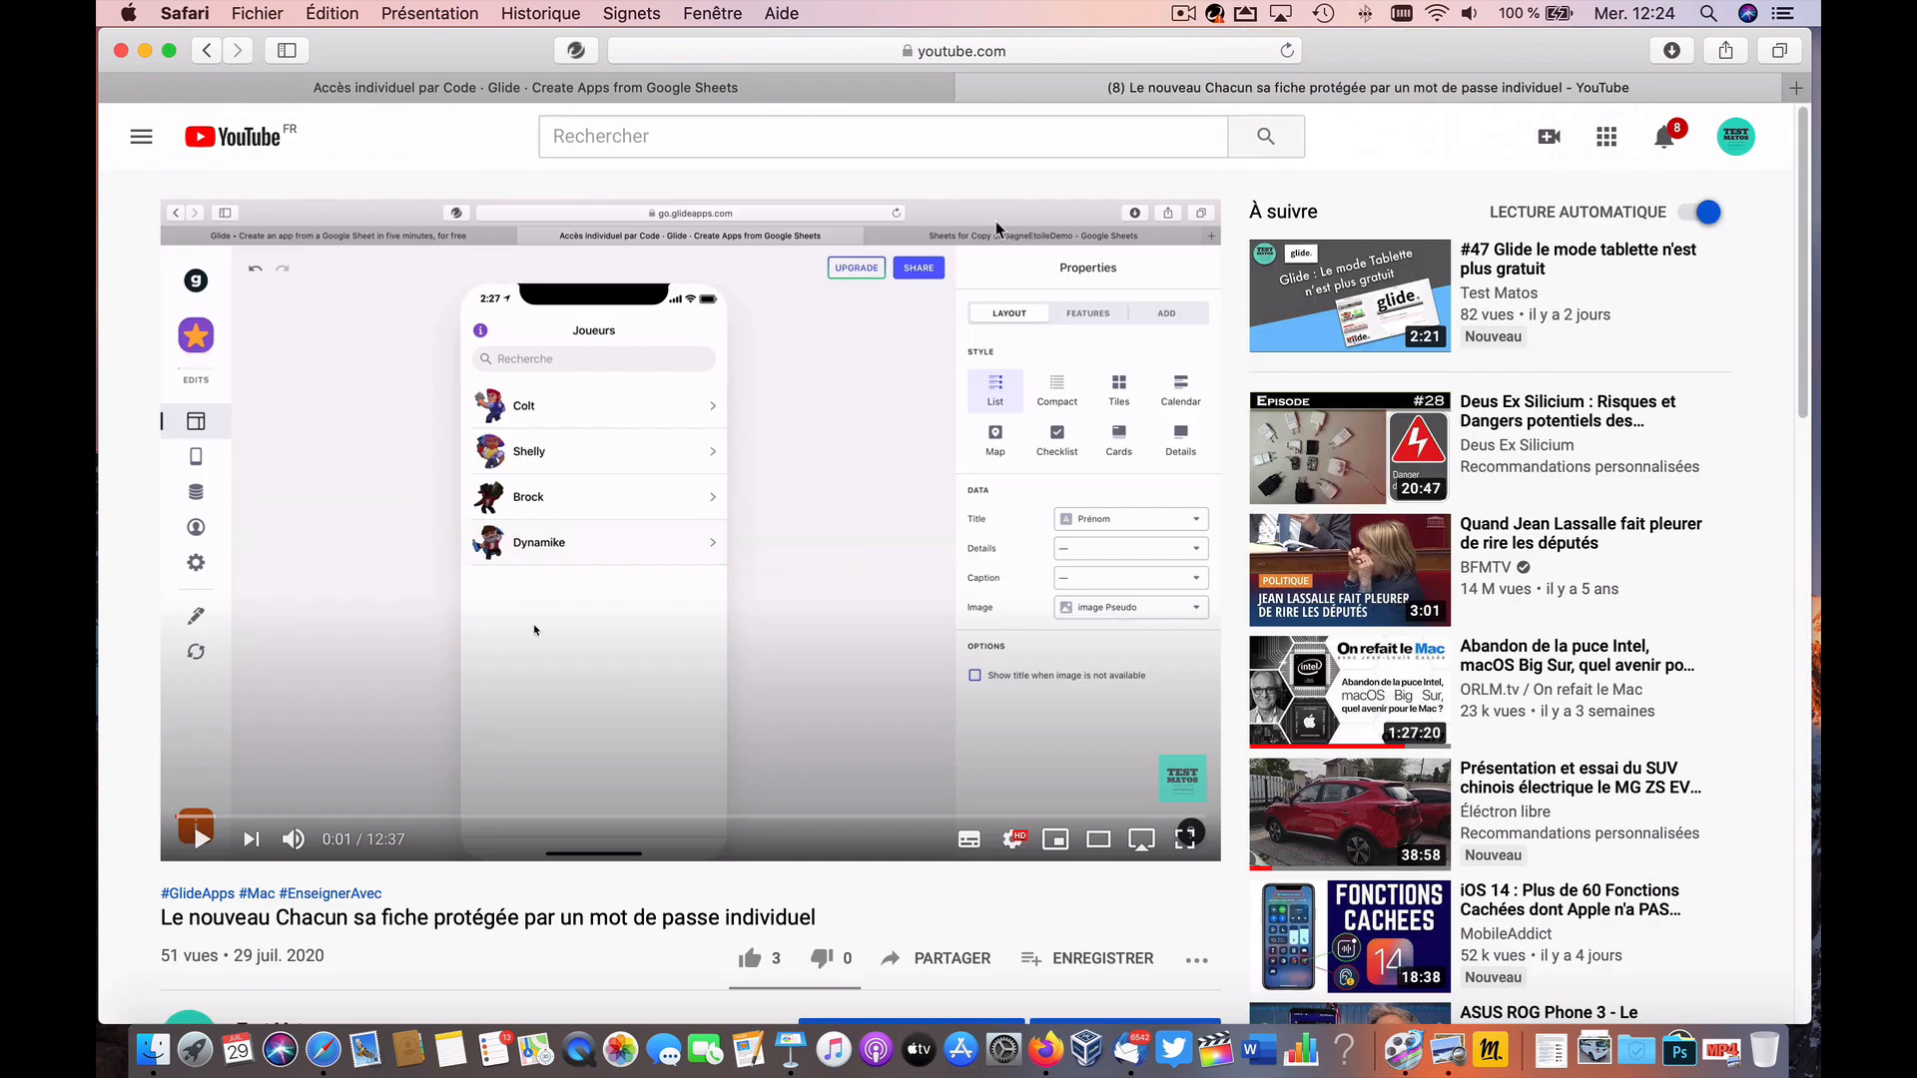
left_click(1551, 1050)
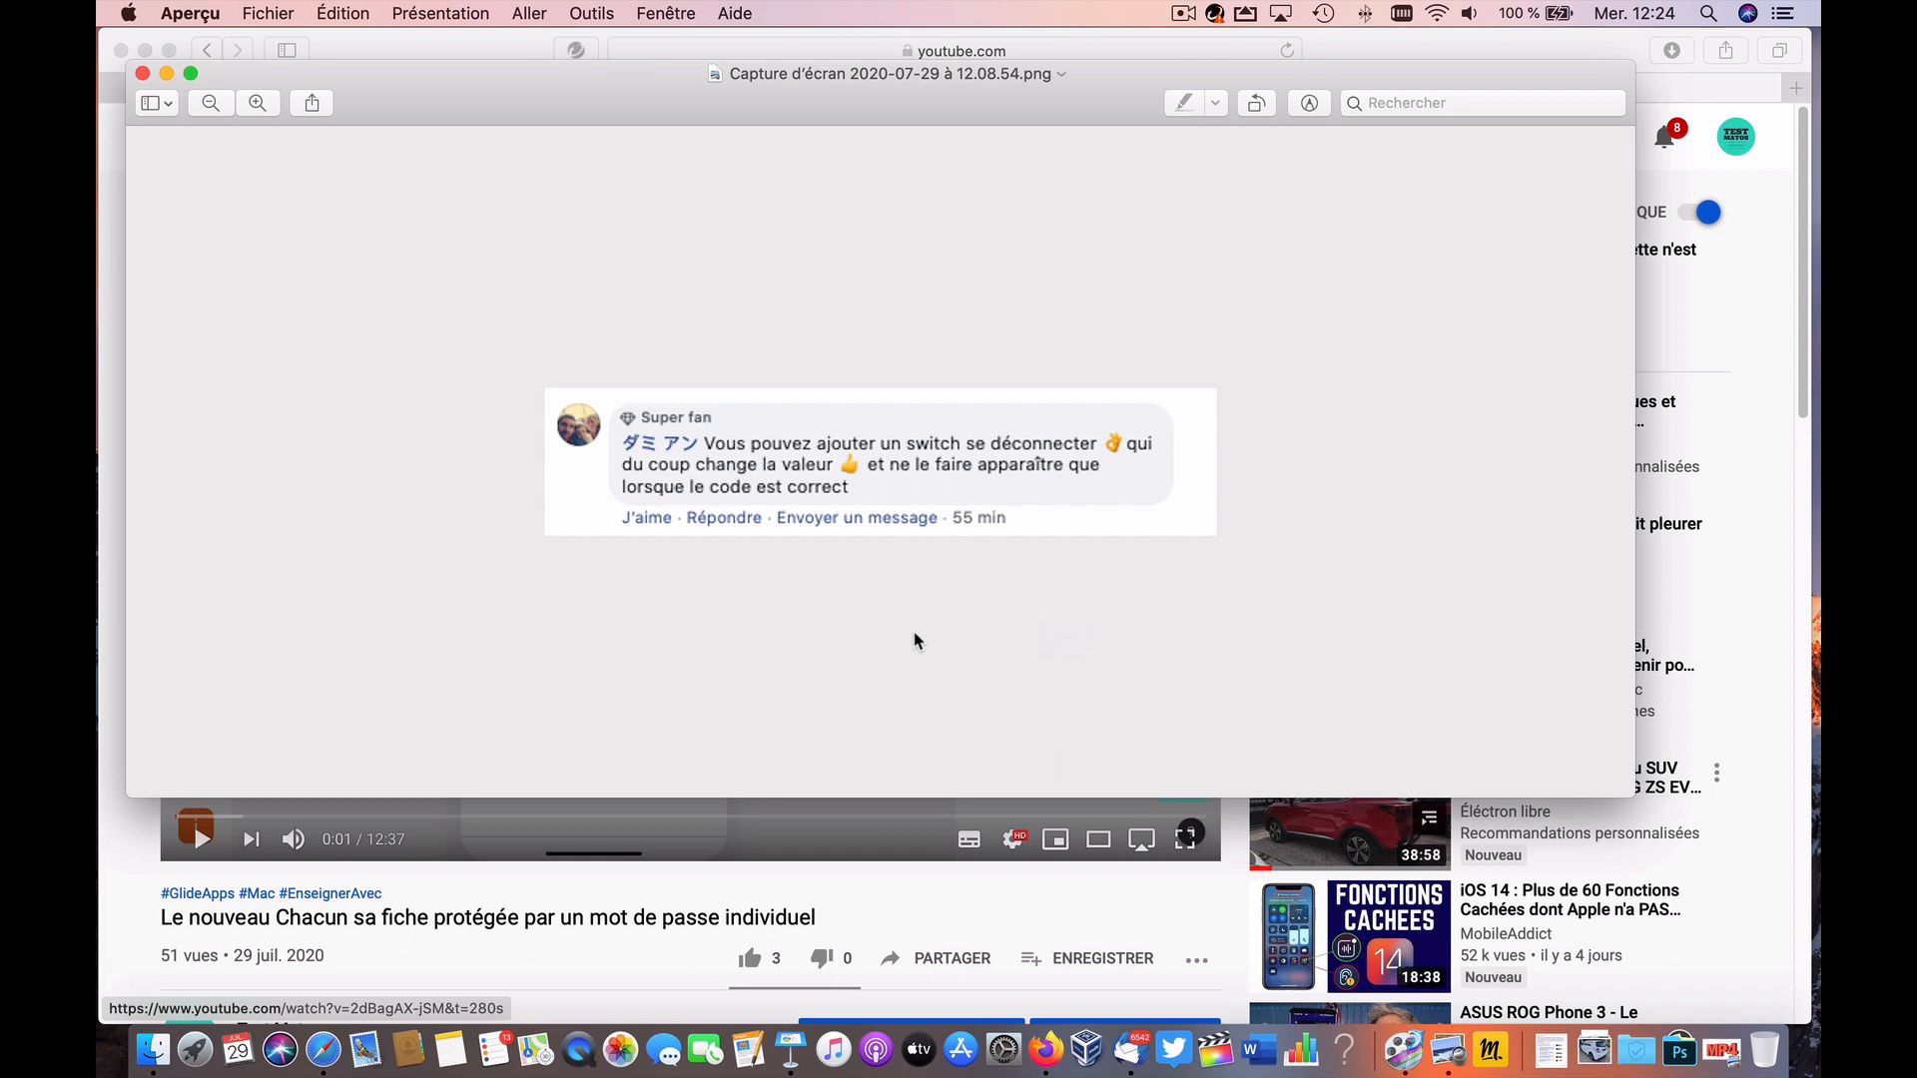
left_click_drag(603, 93, 602, 181)
left_click(553, 90)
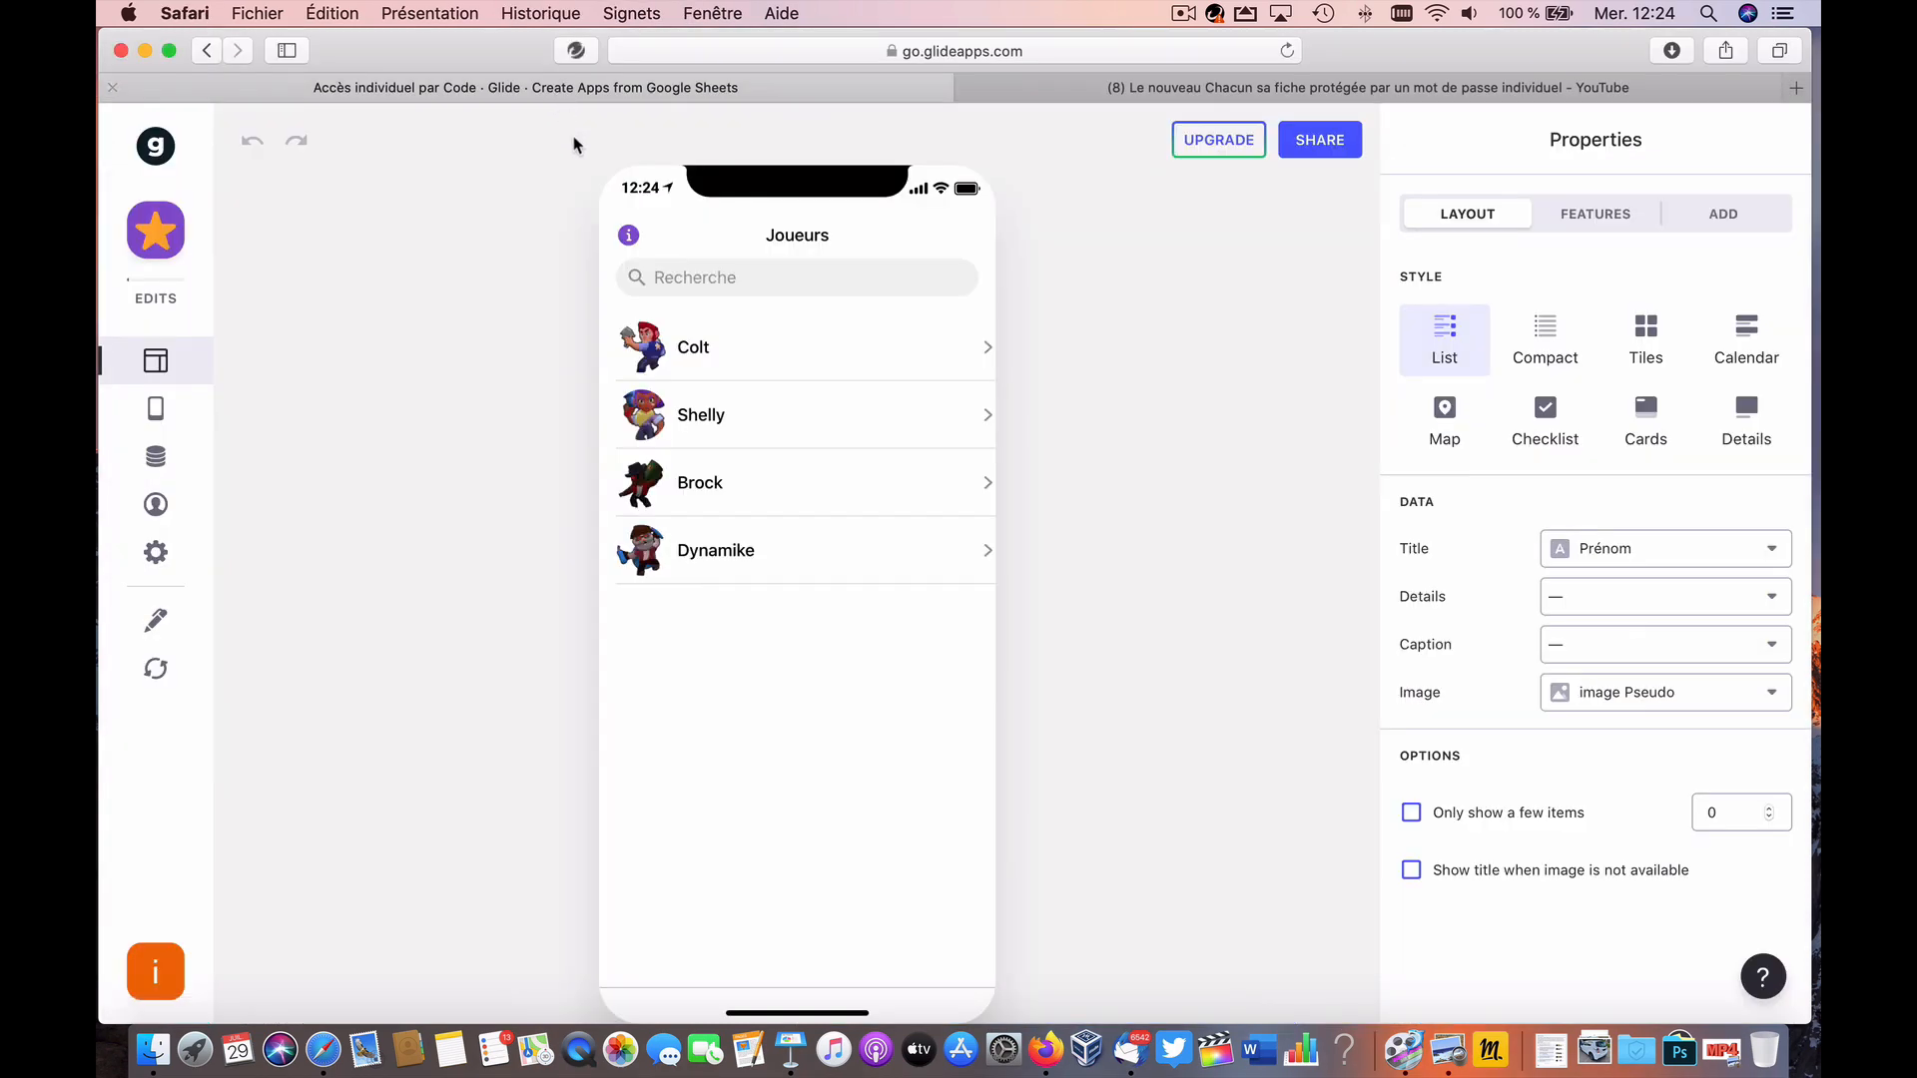
left_click(780, 337)
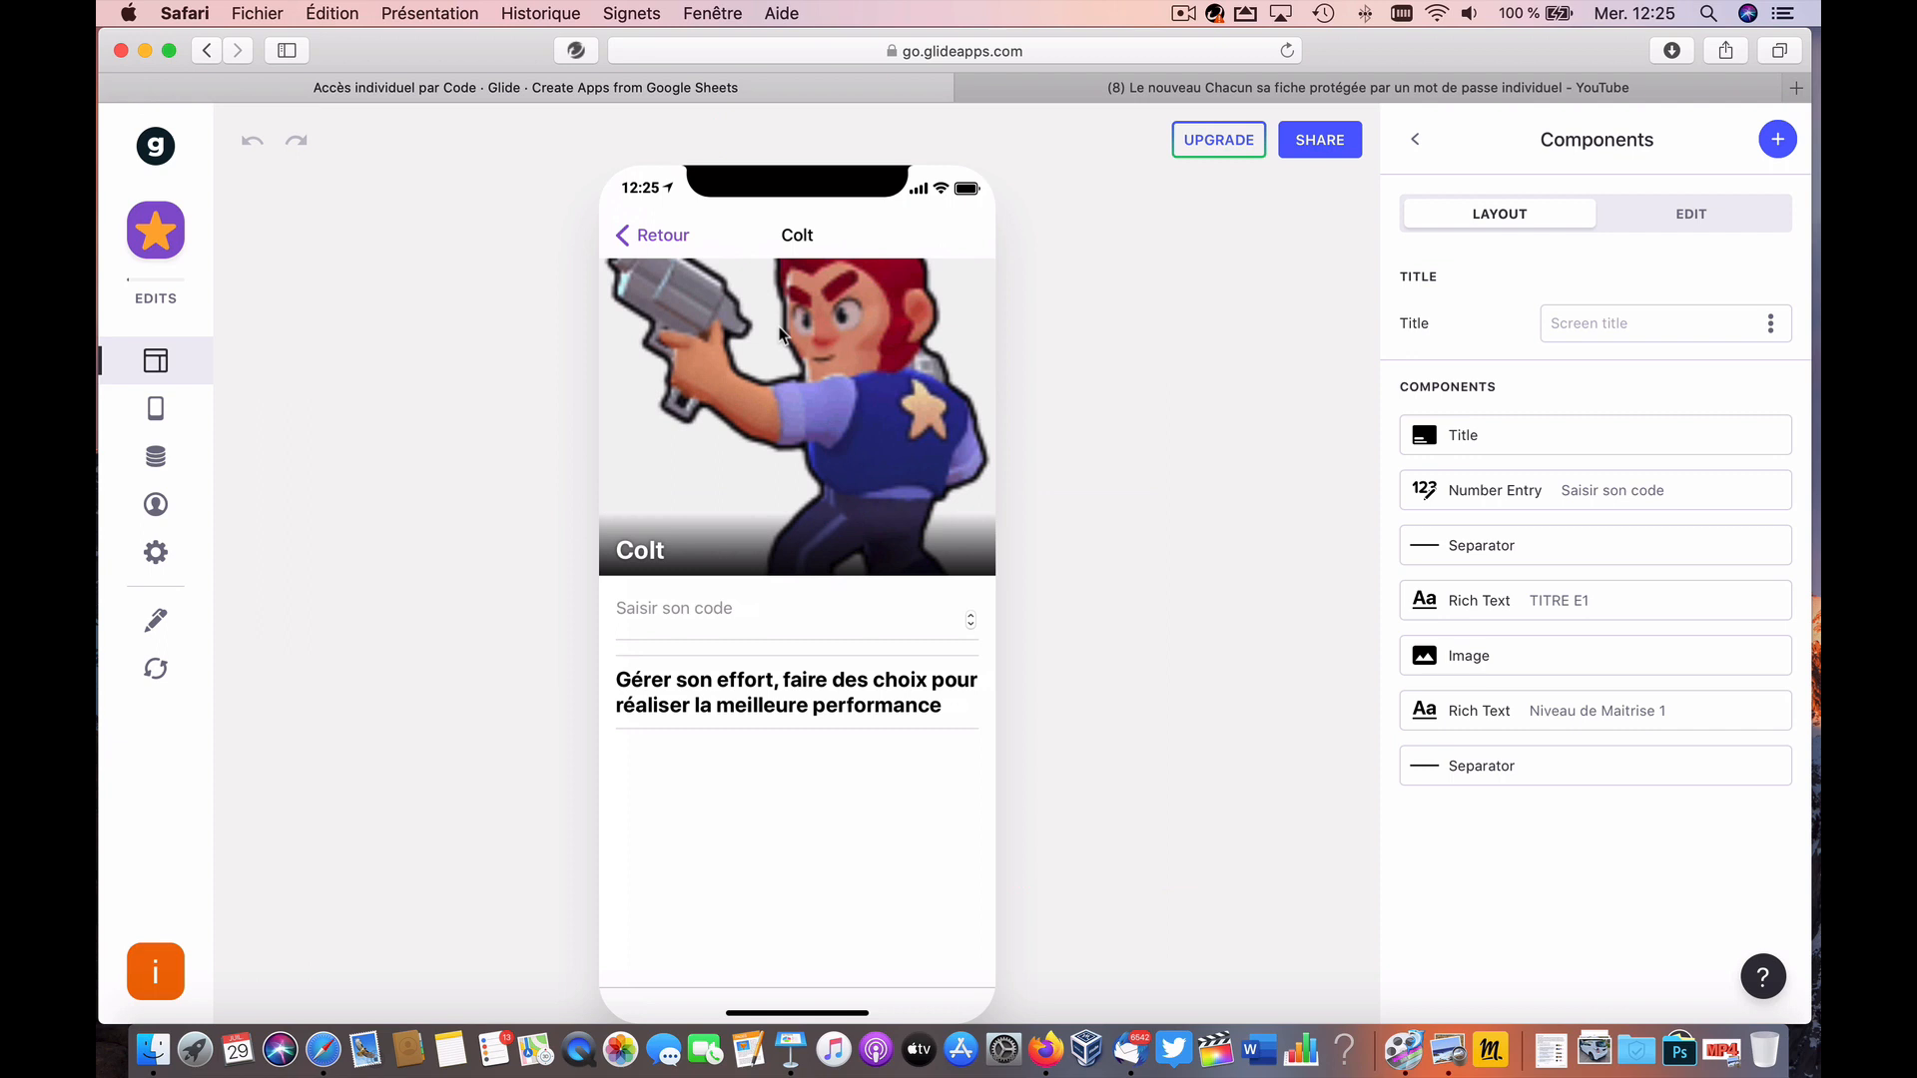
left_click(686, 644)
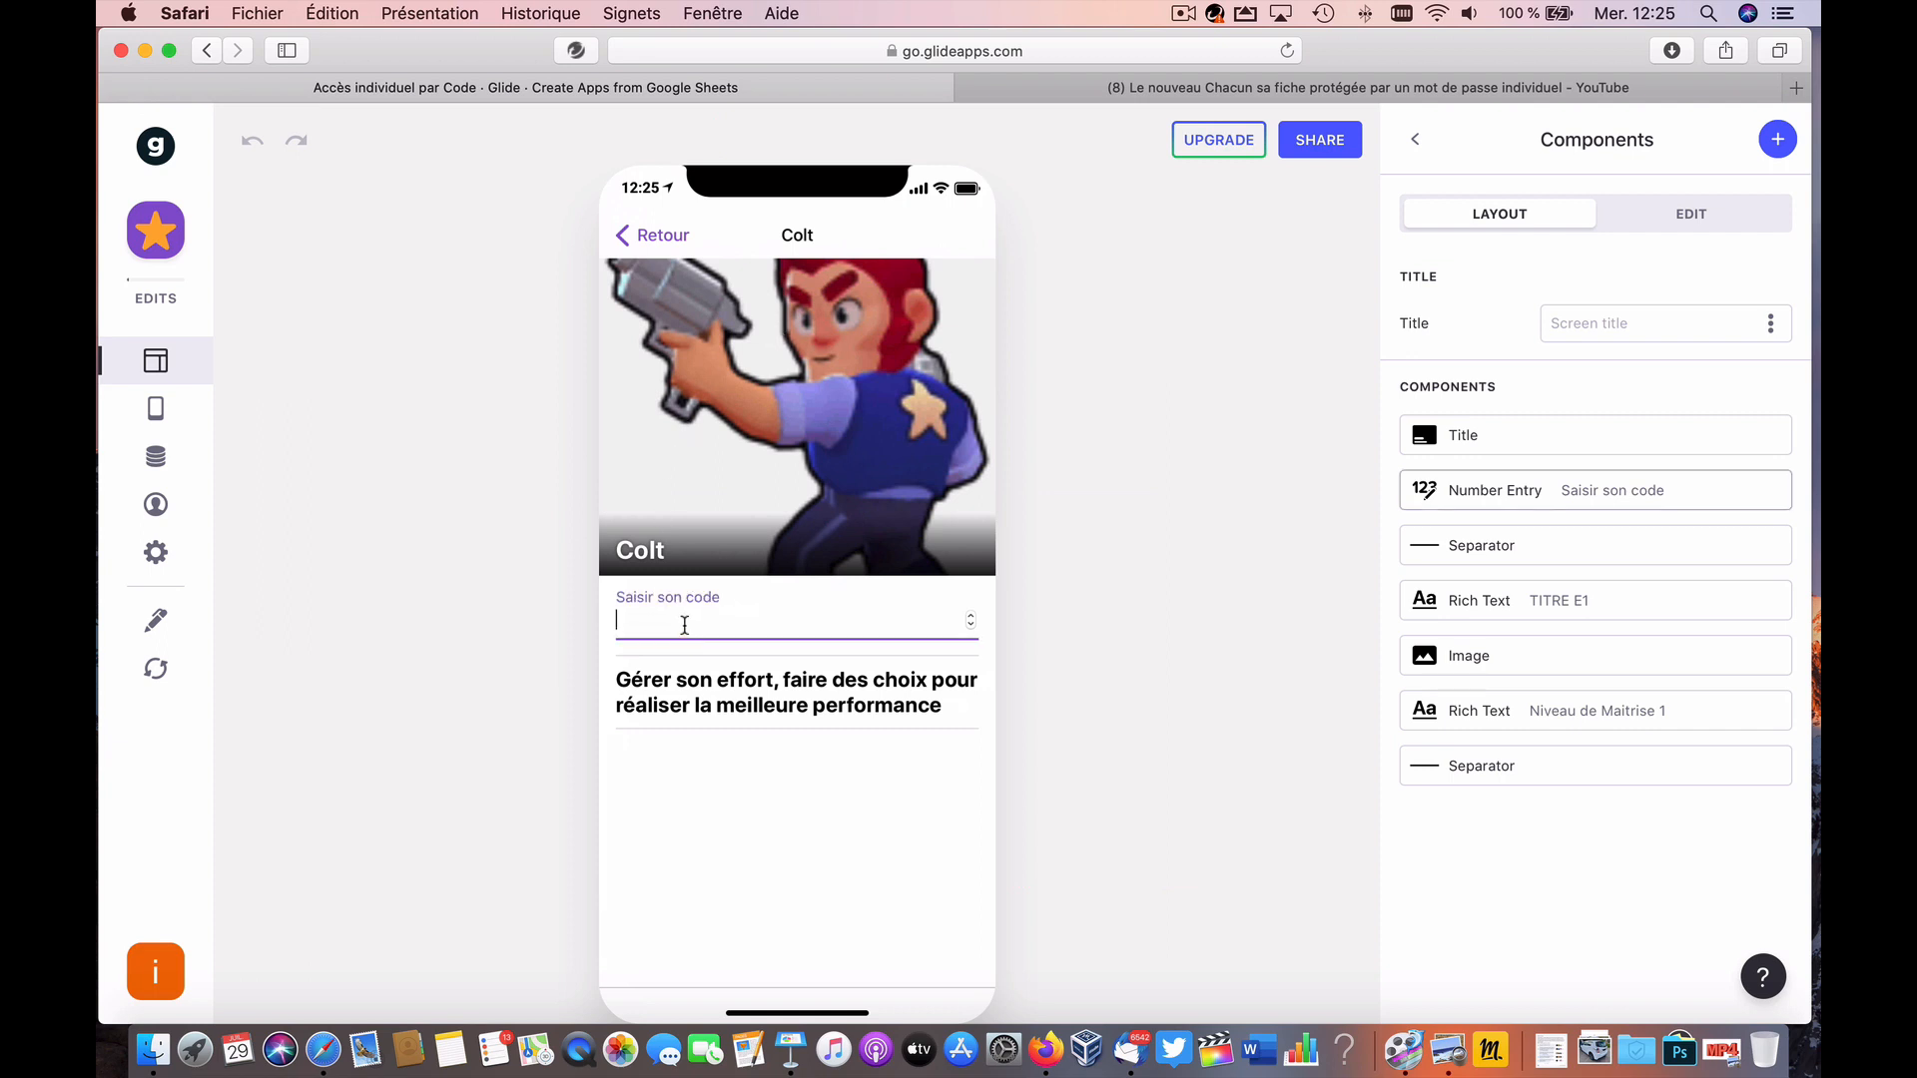
type("1234")
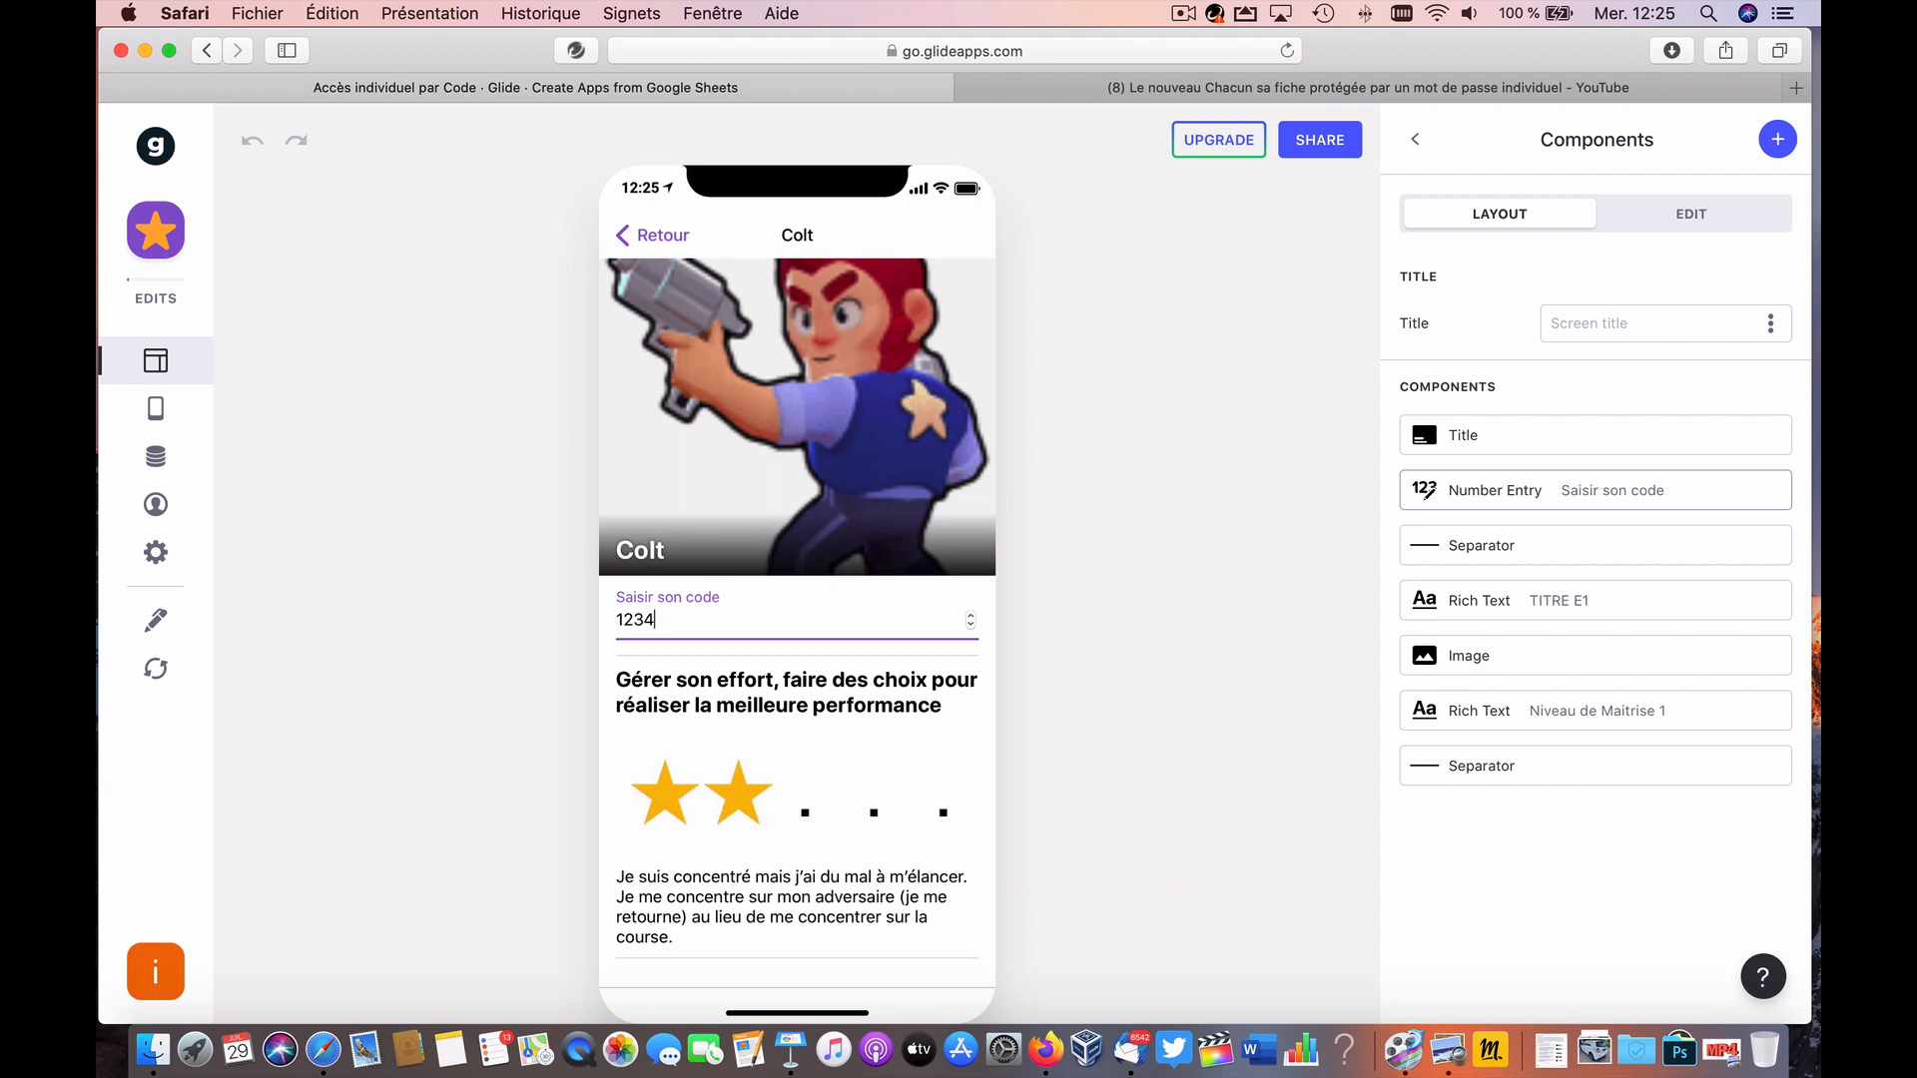
scroll(827, 796, "down", 1)
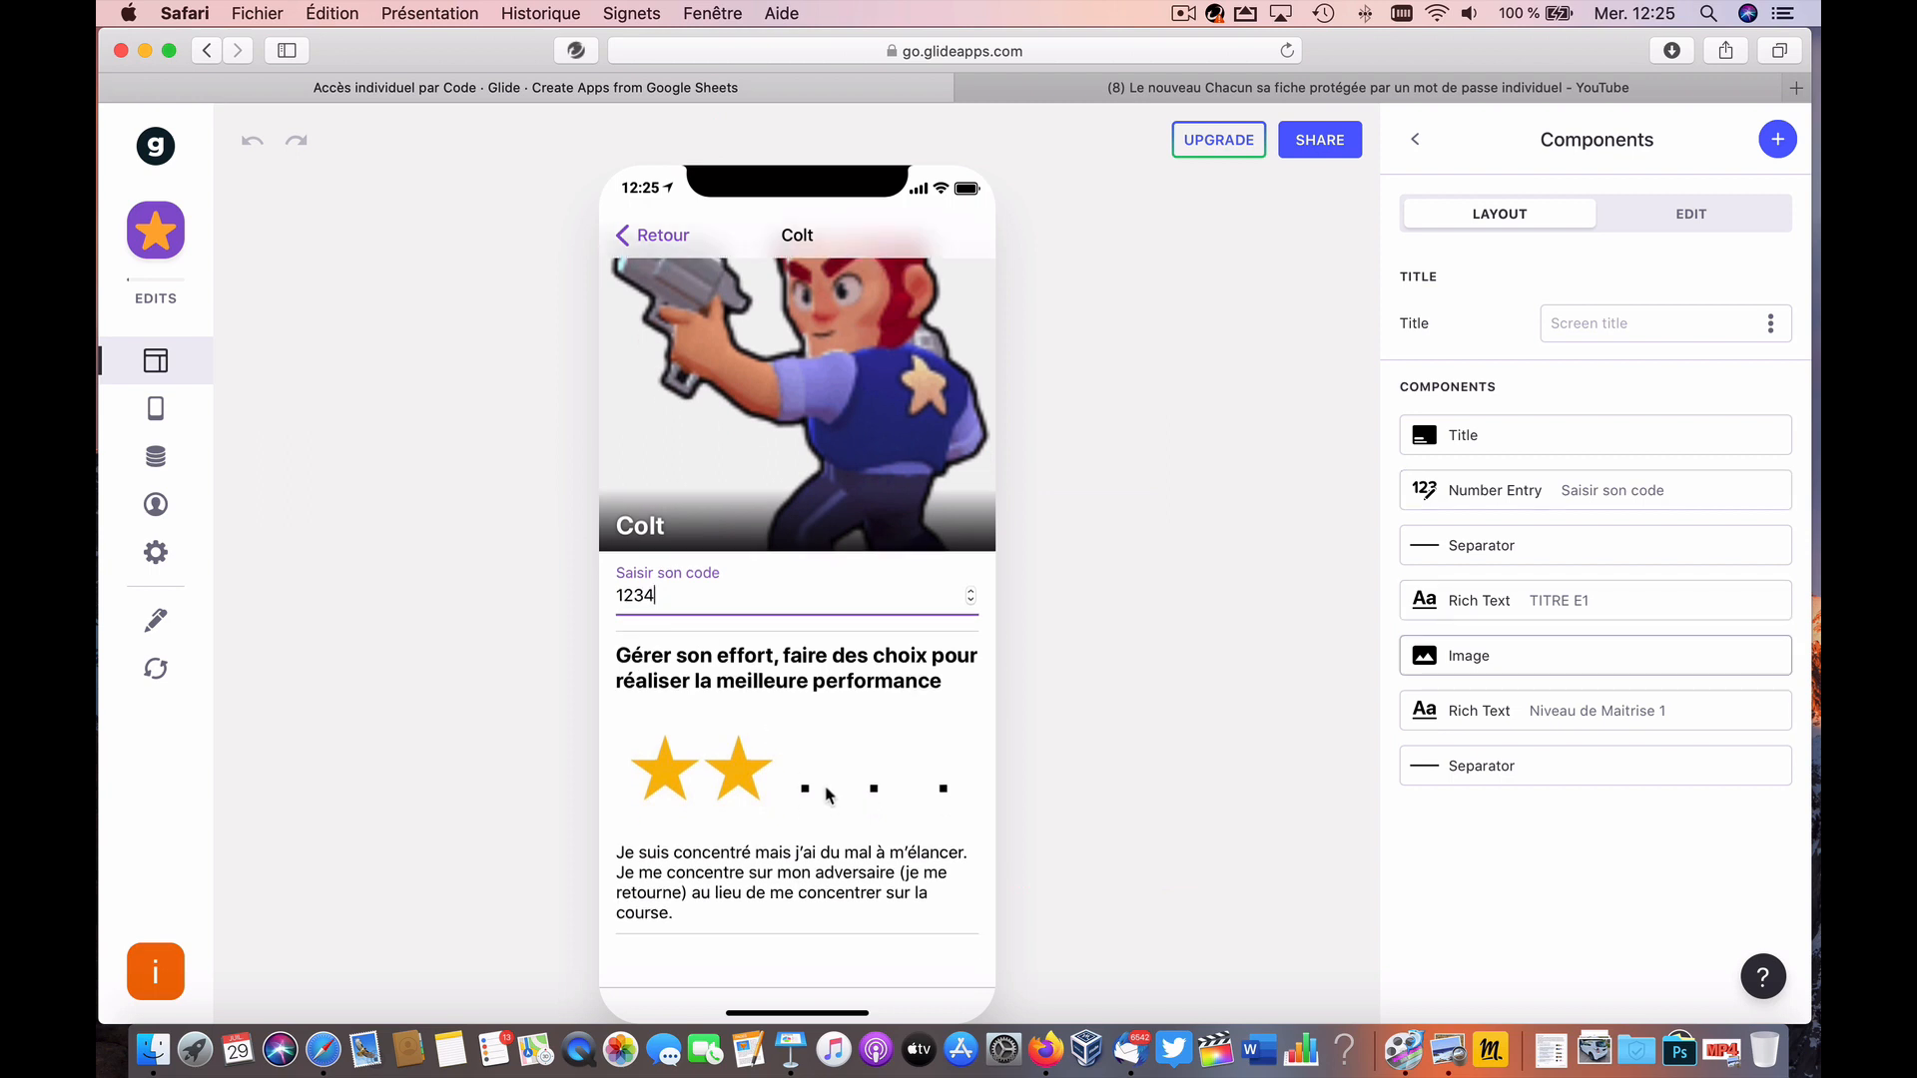
Step: Check Shelly's screen, return to Colt, and briefly open the component picker without adding anything
left_click(667, 240)
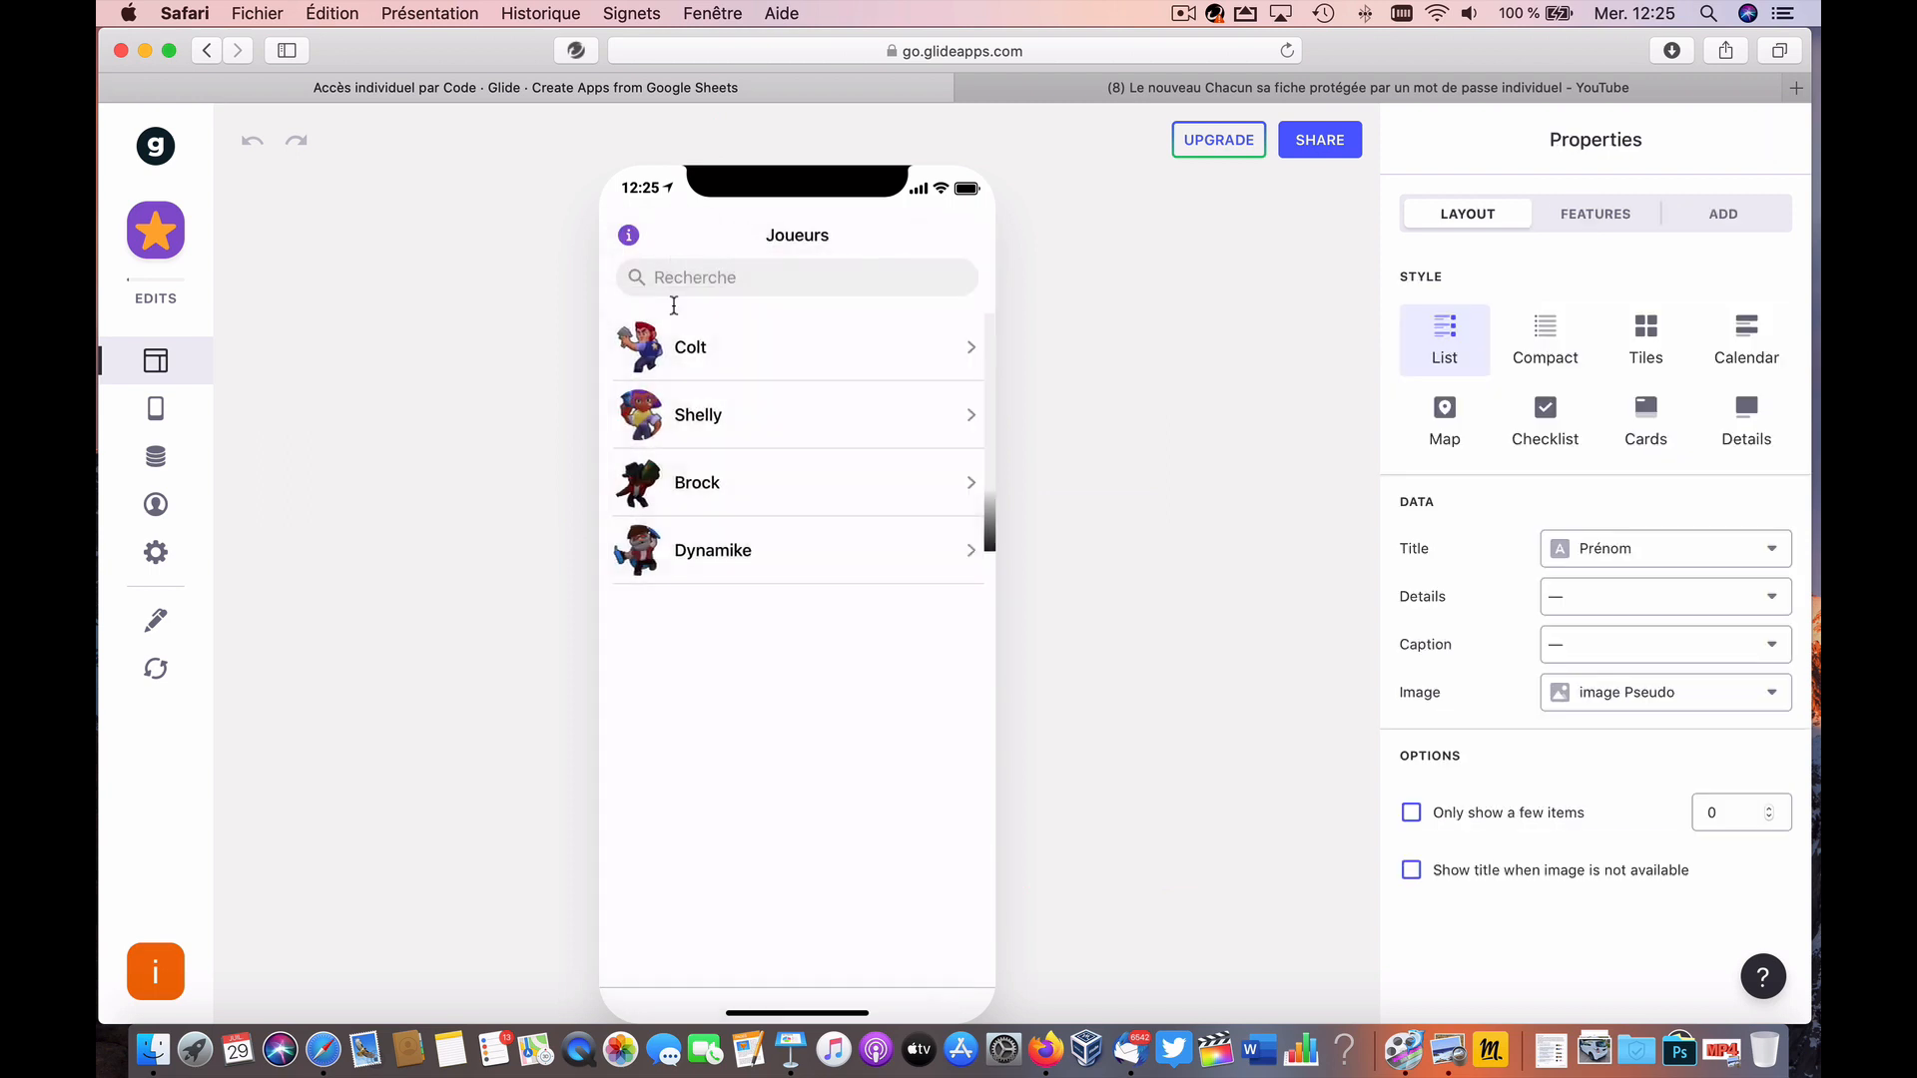
left_click(723, 449)
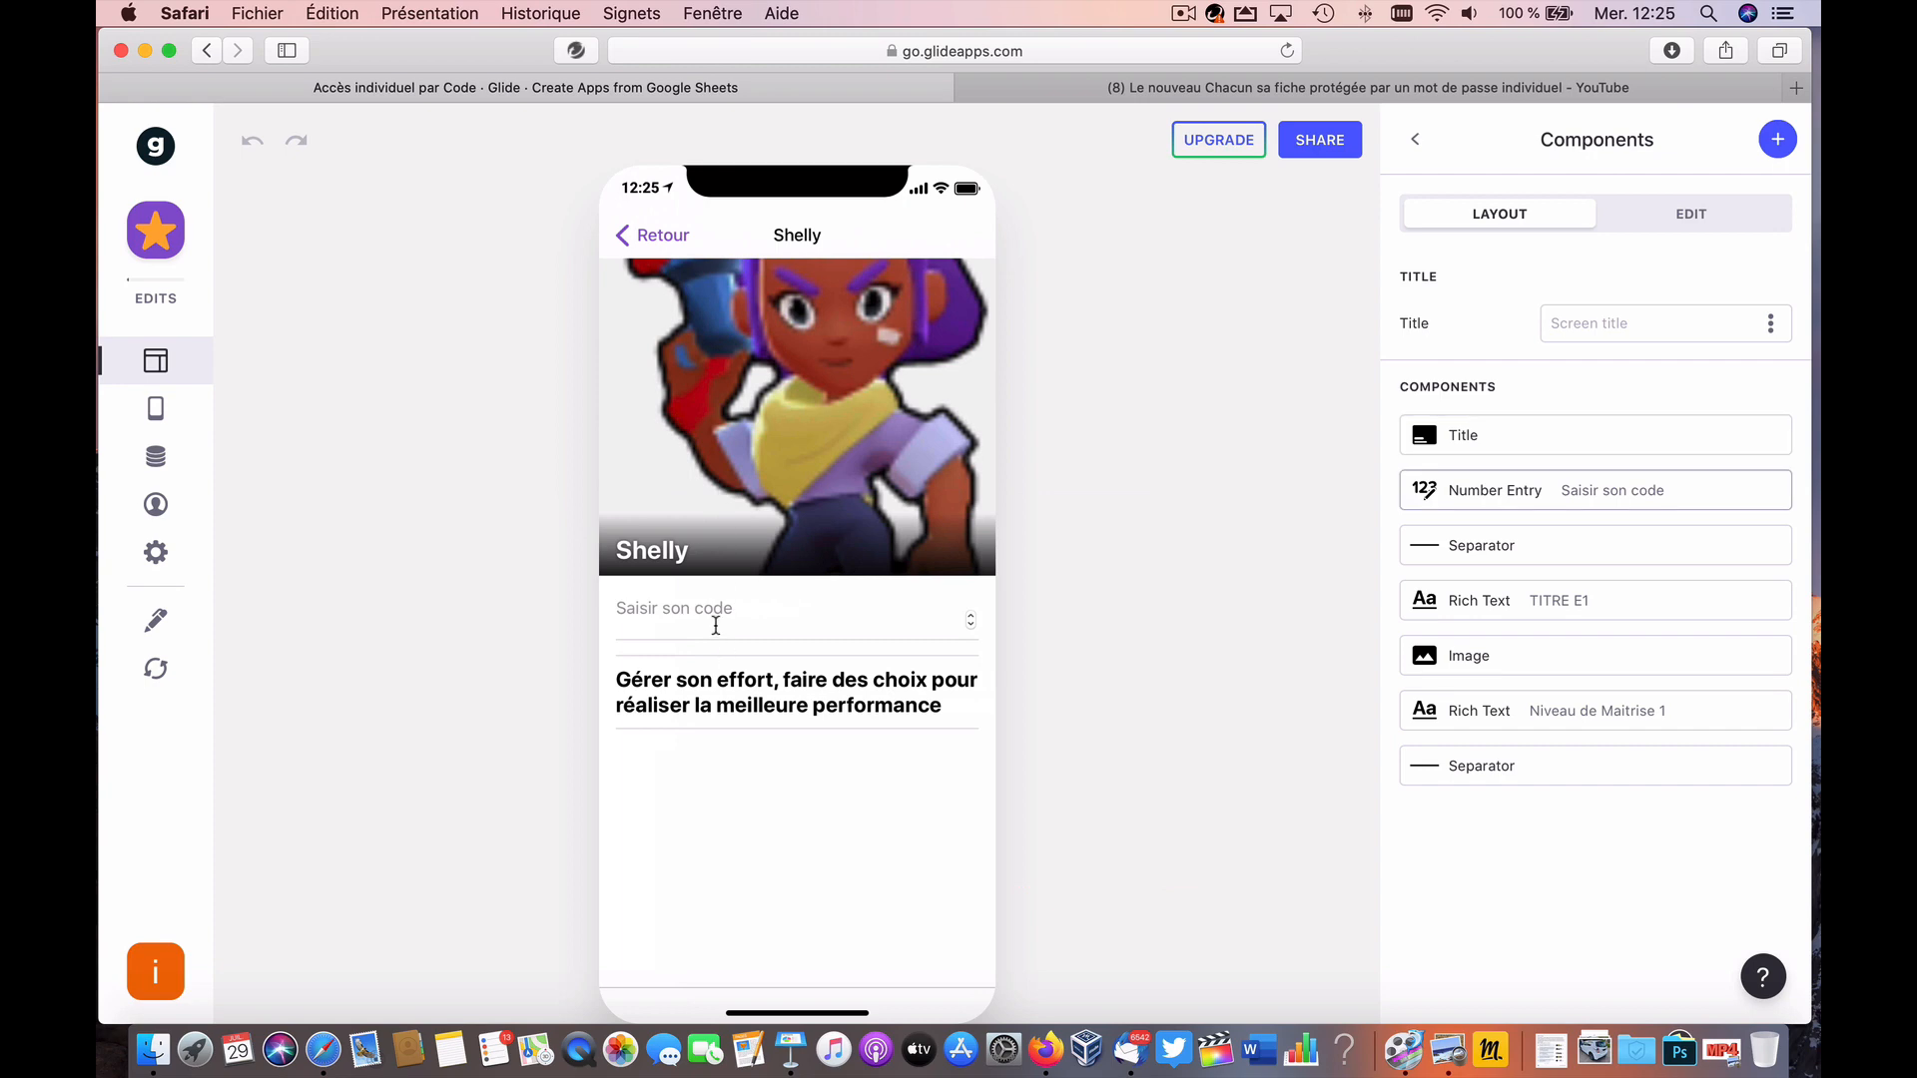
left_click(663, 240)
left_click(712, 335)
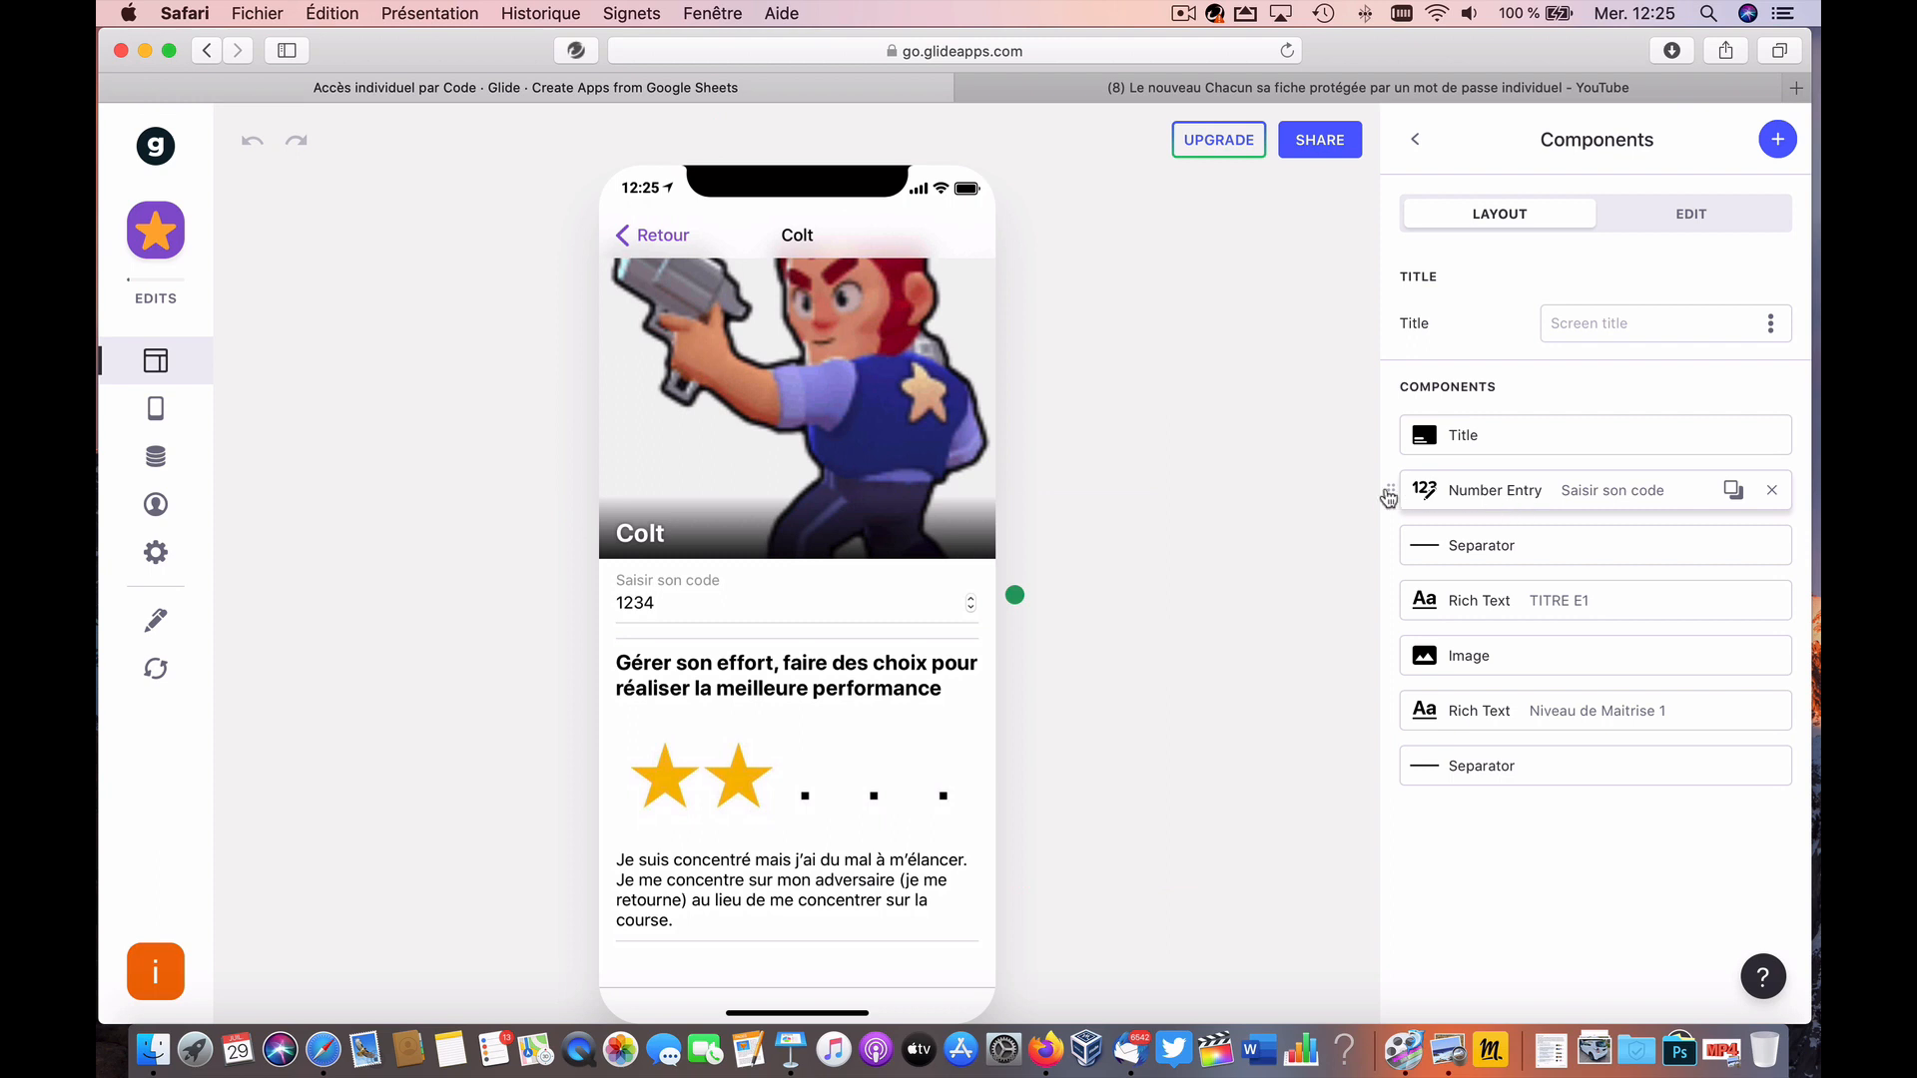
left_click(1780, 143)
left_click(1416, 140)
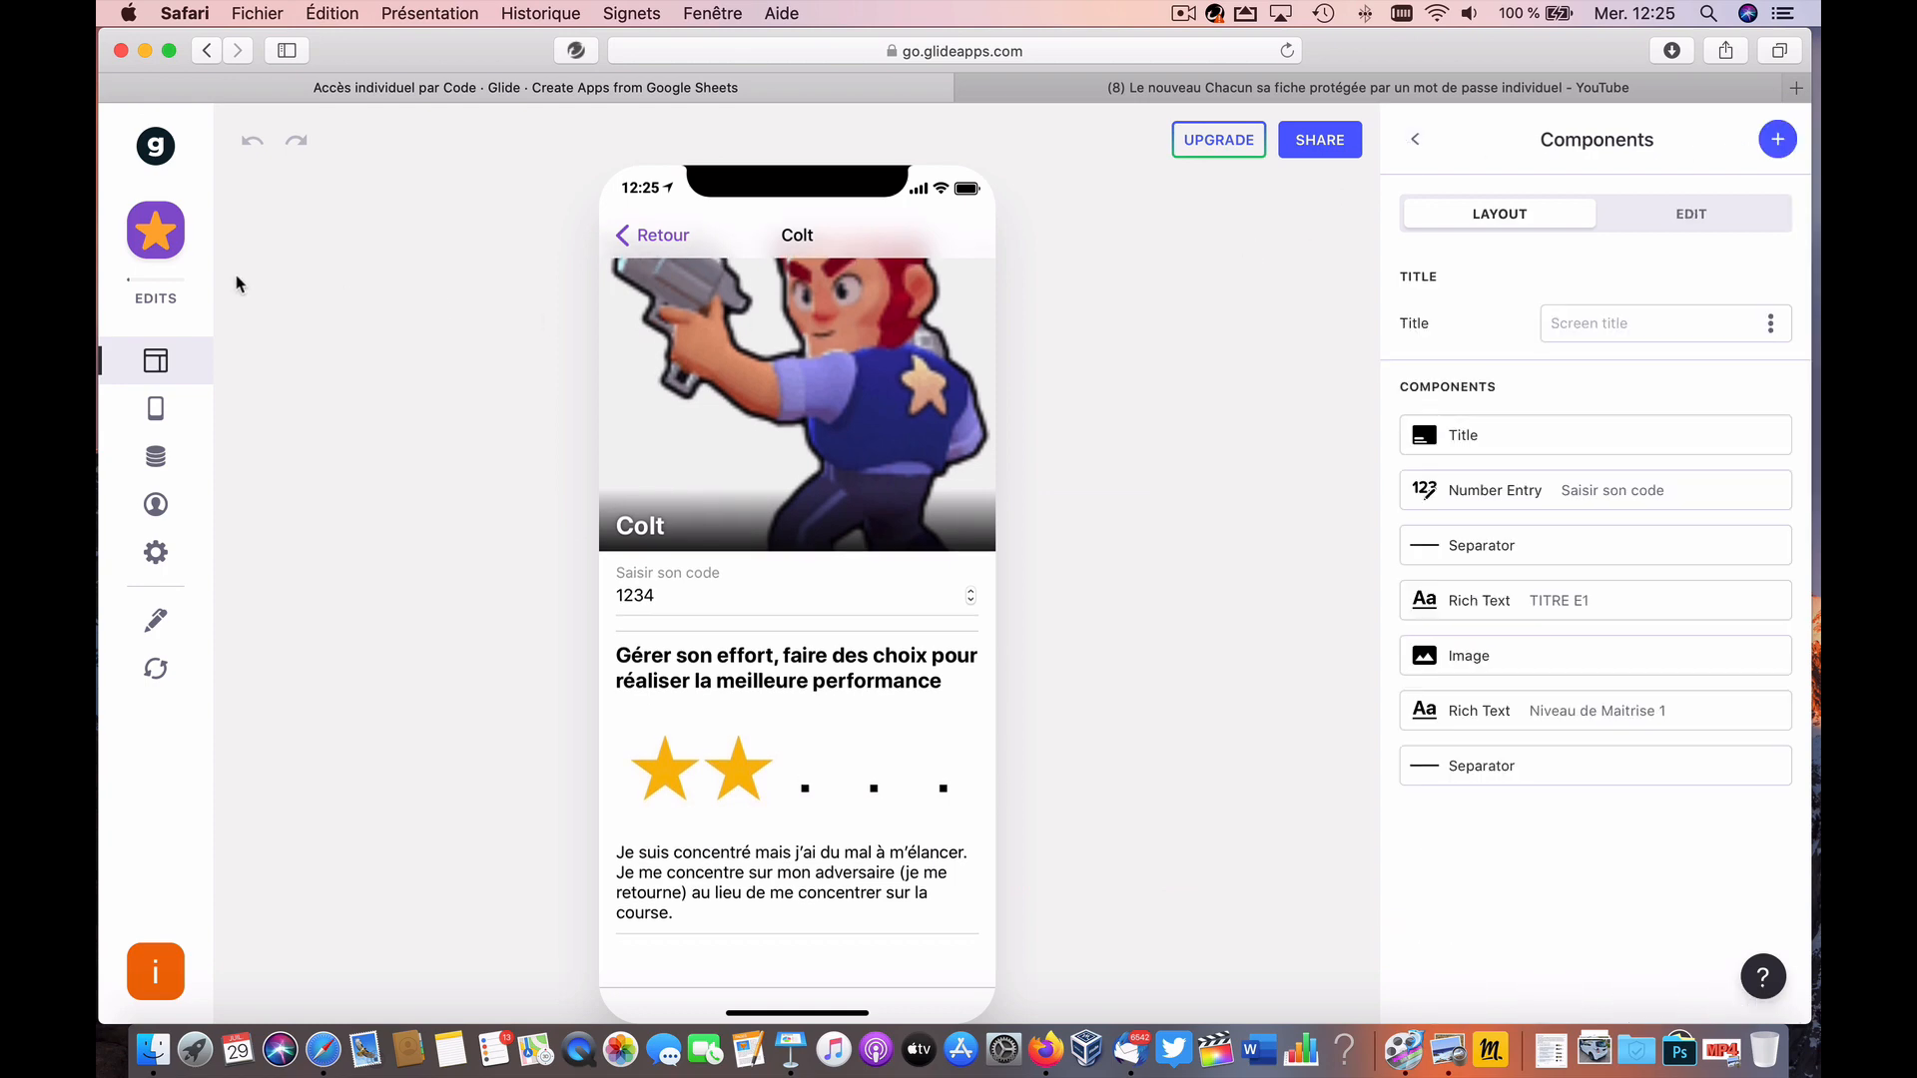
Step: Duplicate the 'Accès individuel par Code' app from the dashboard, choosing 'Copy the sheet'
left_click(155, 146)
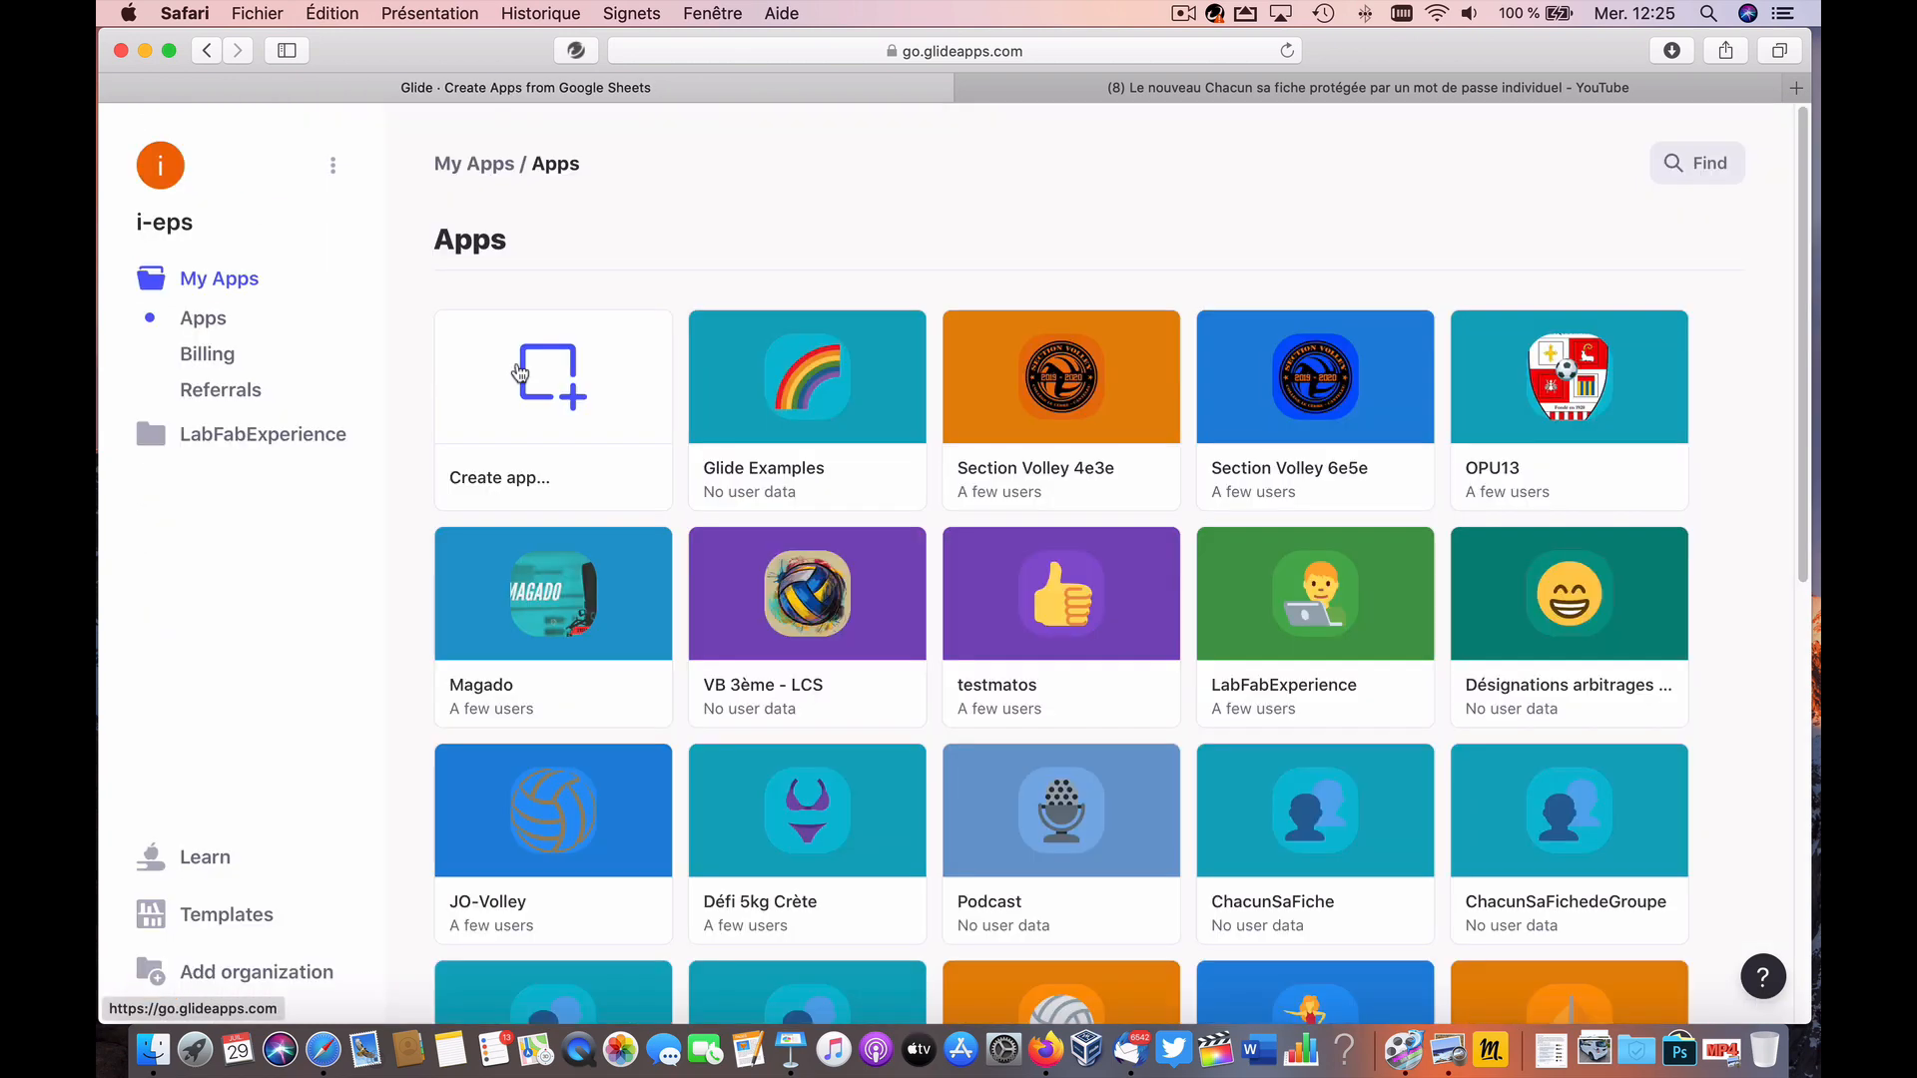
scroll(938, 837, "down", 8)
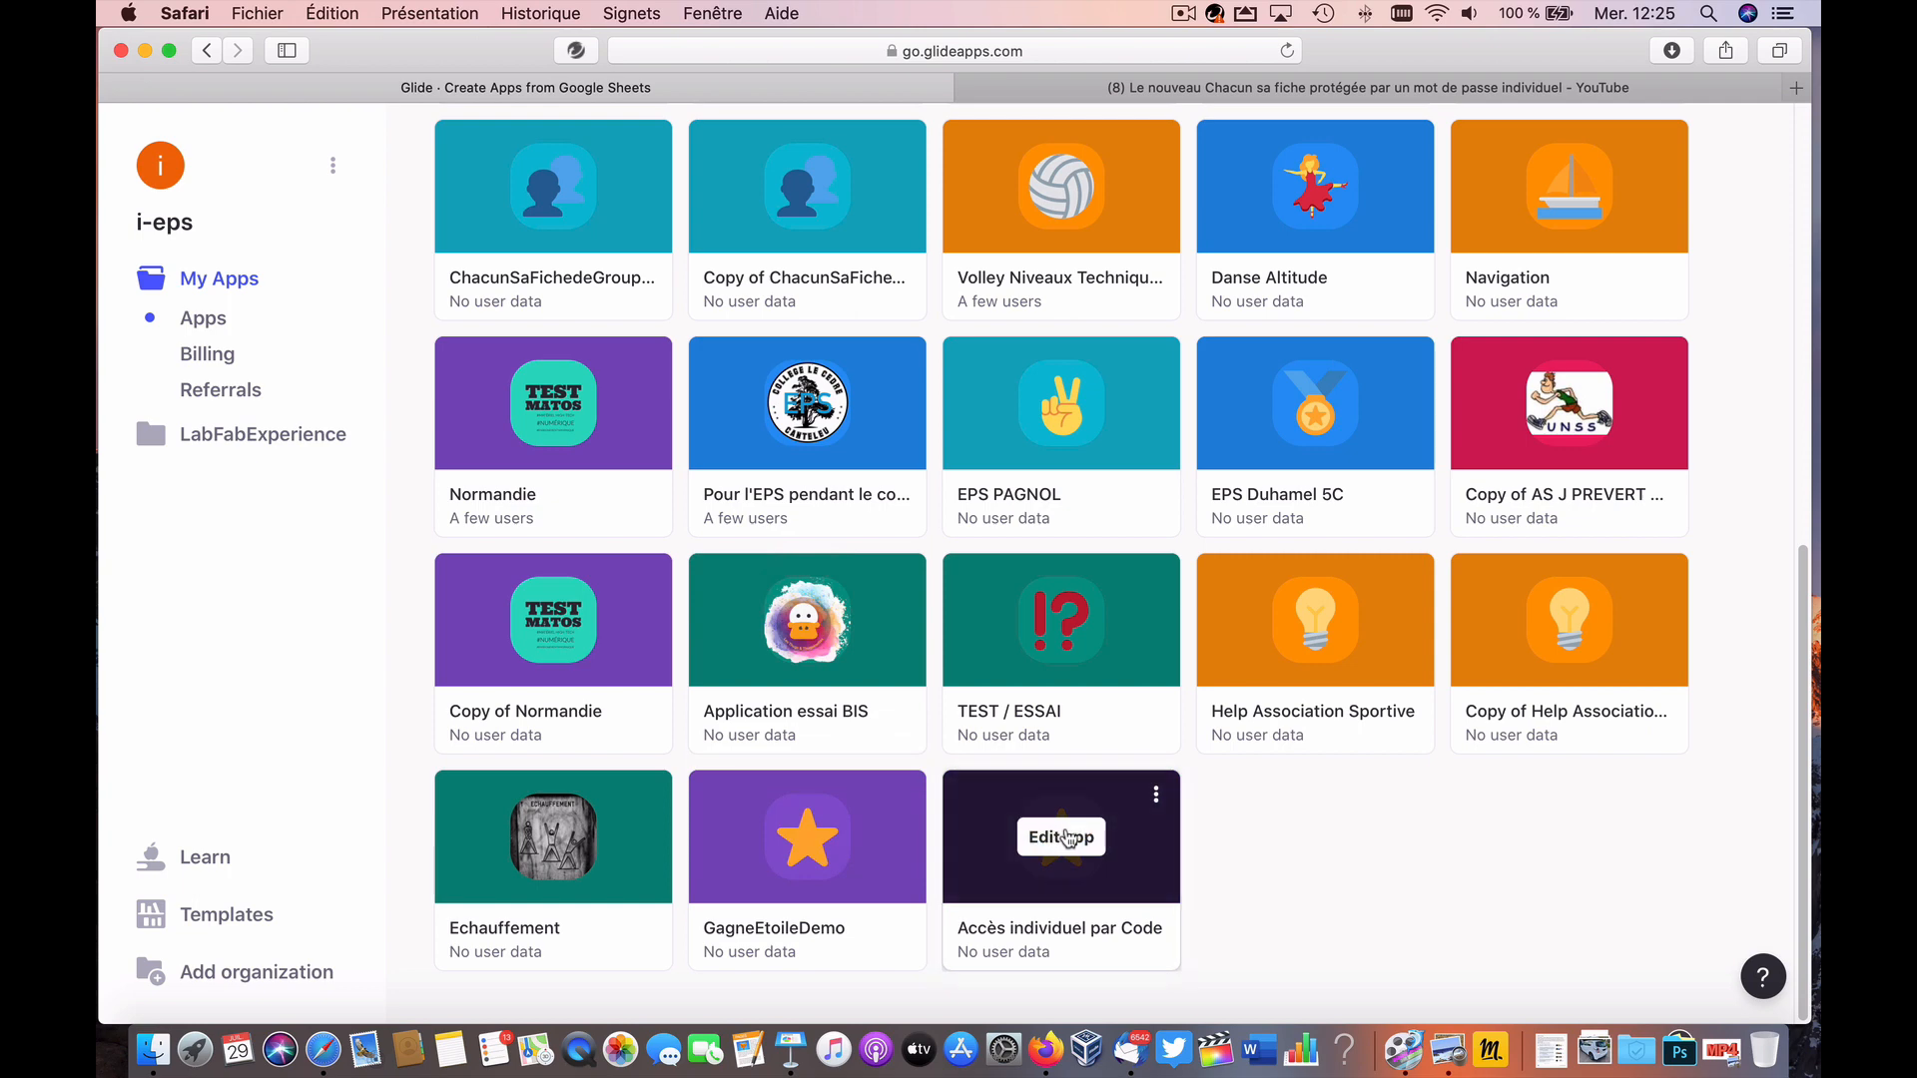
left_click(1154, 797)
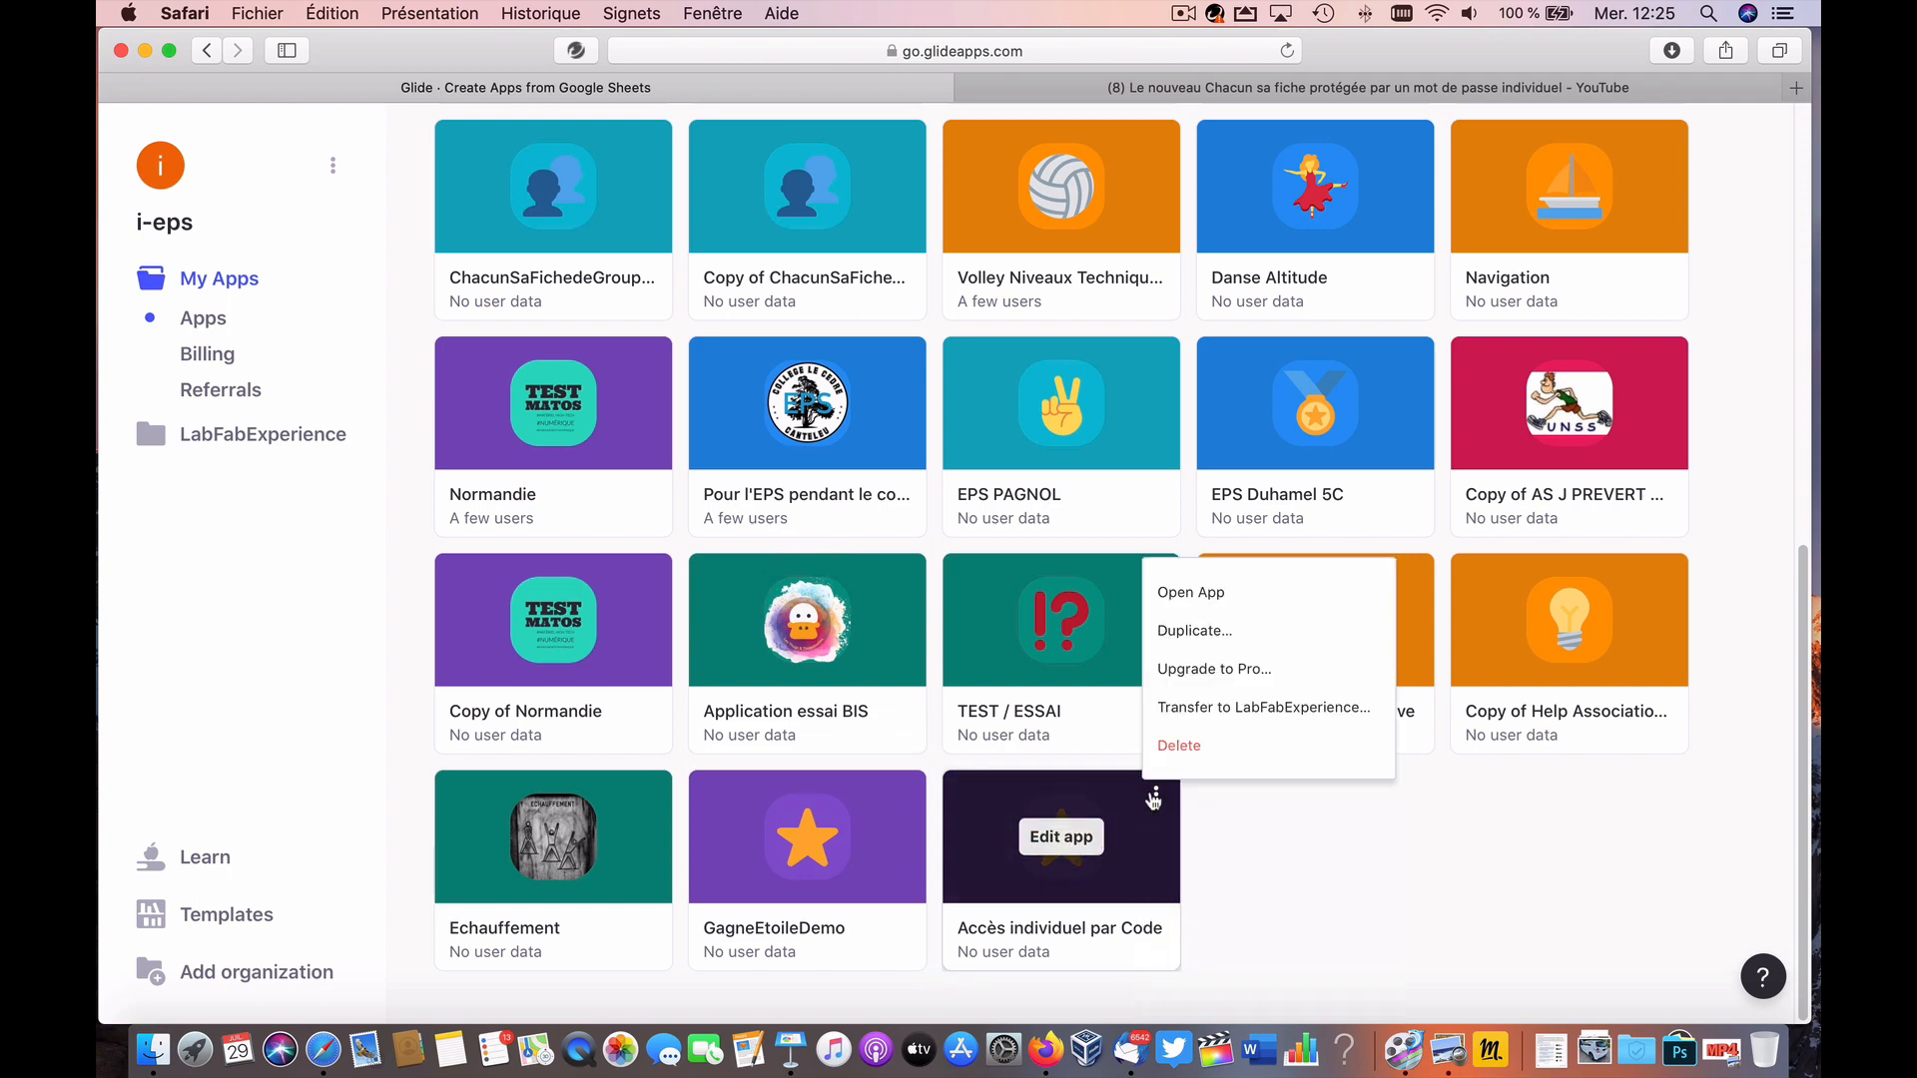
left_click(1206, 633)
left_click(1048, 634)
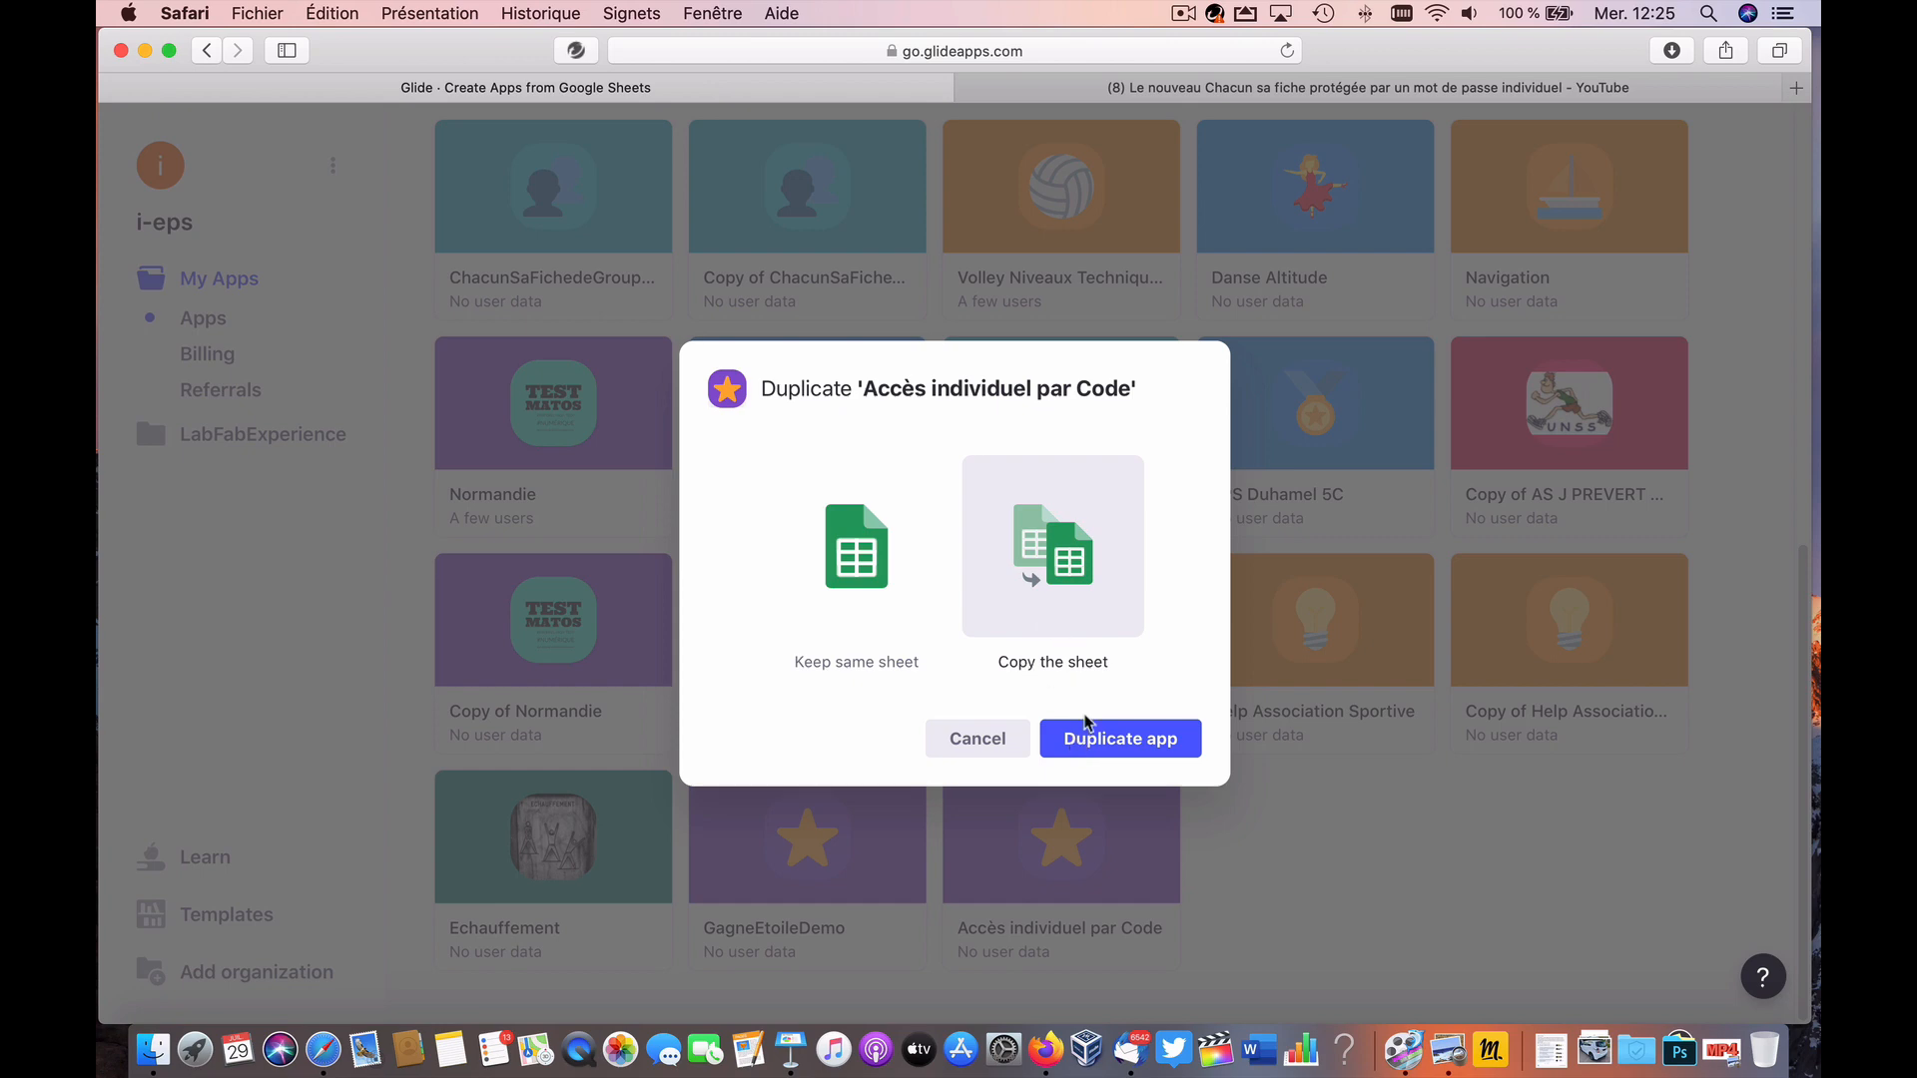
left_click(1086, 744)
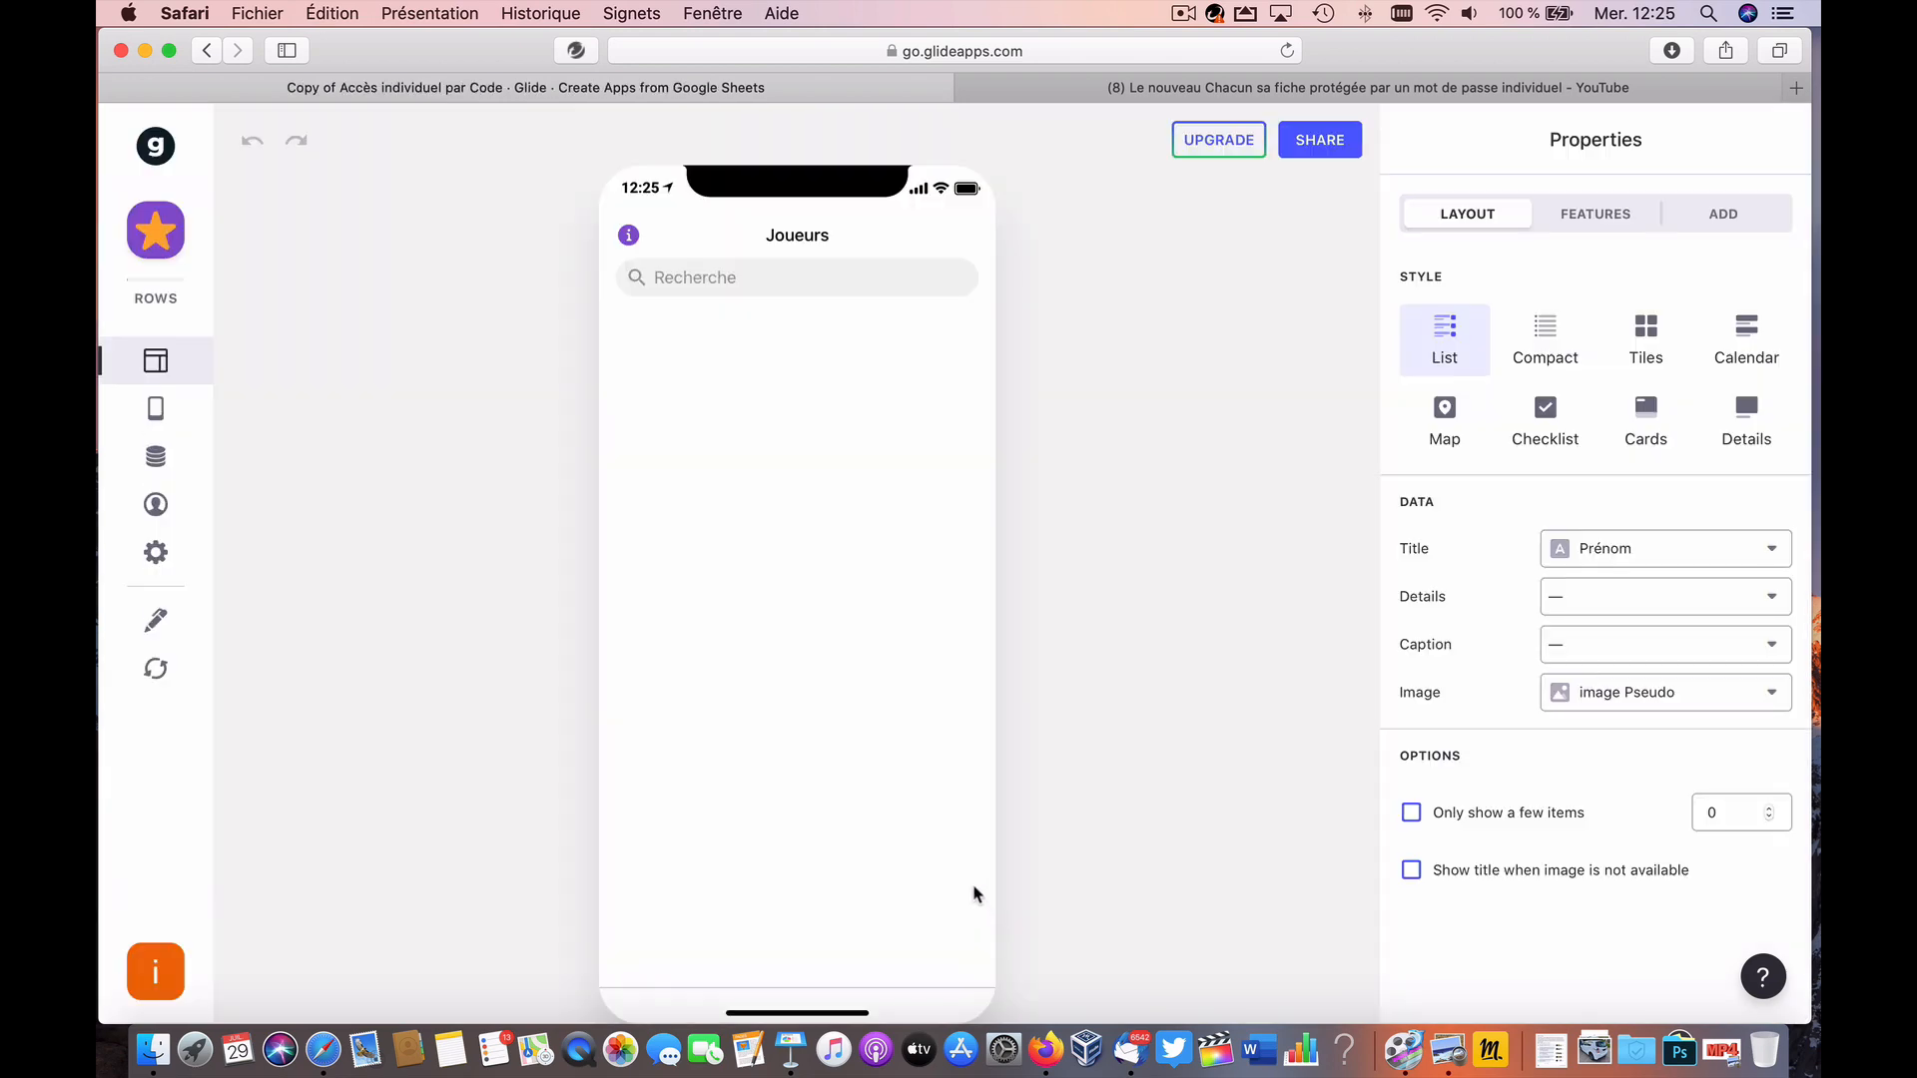
Step: Change the duplicated app's name to AIPC2 in General settings, then reopen Colt's screen
left_click(155, 552)
left_click(1579, 214)
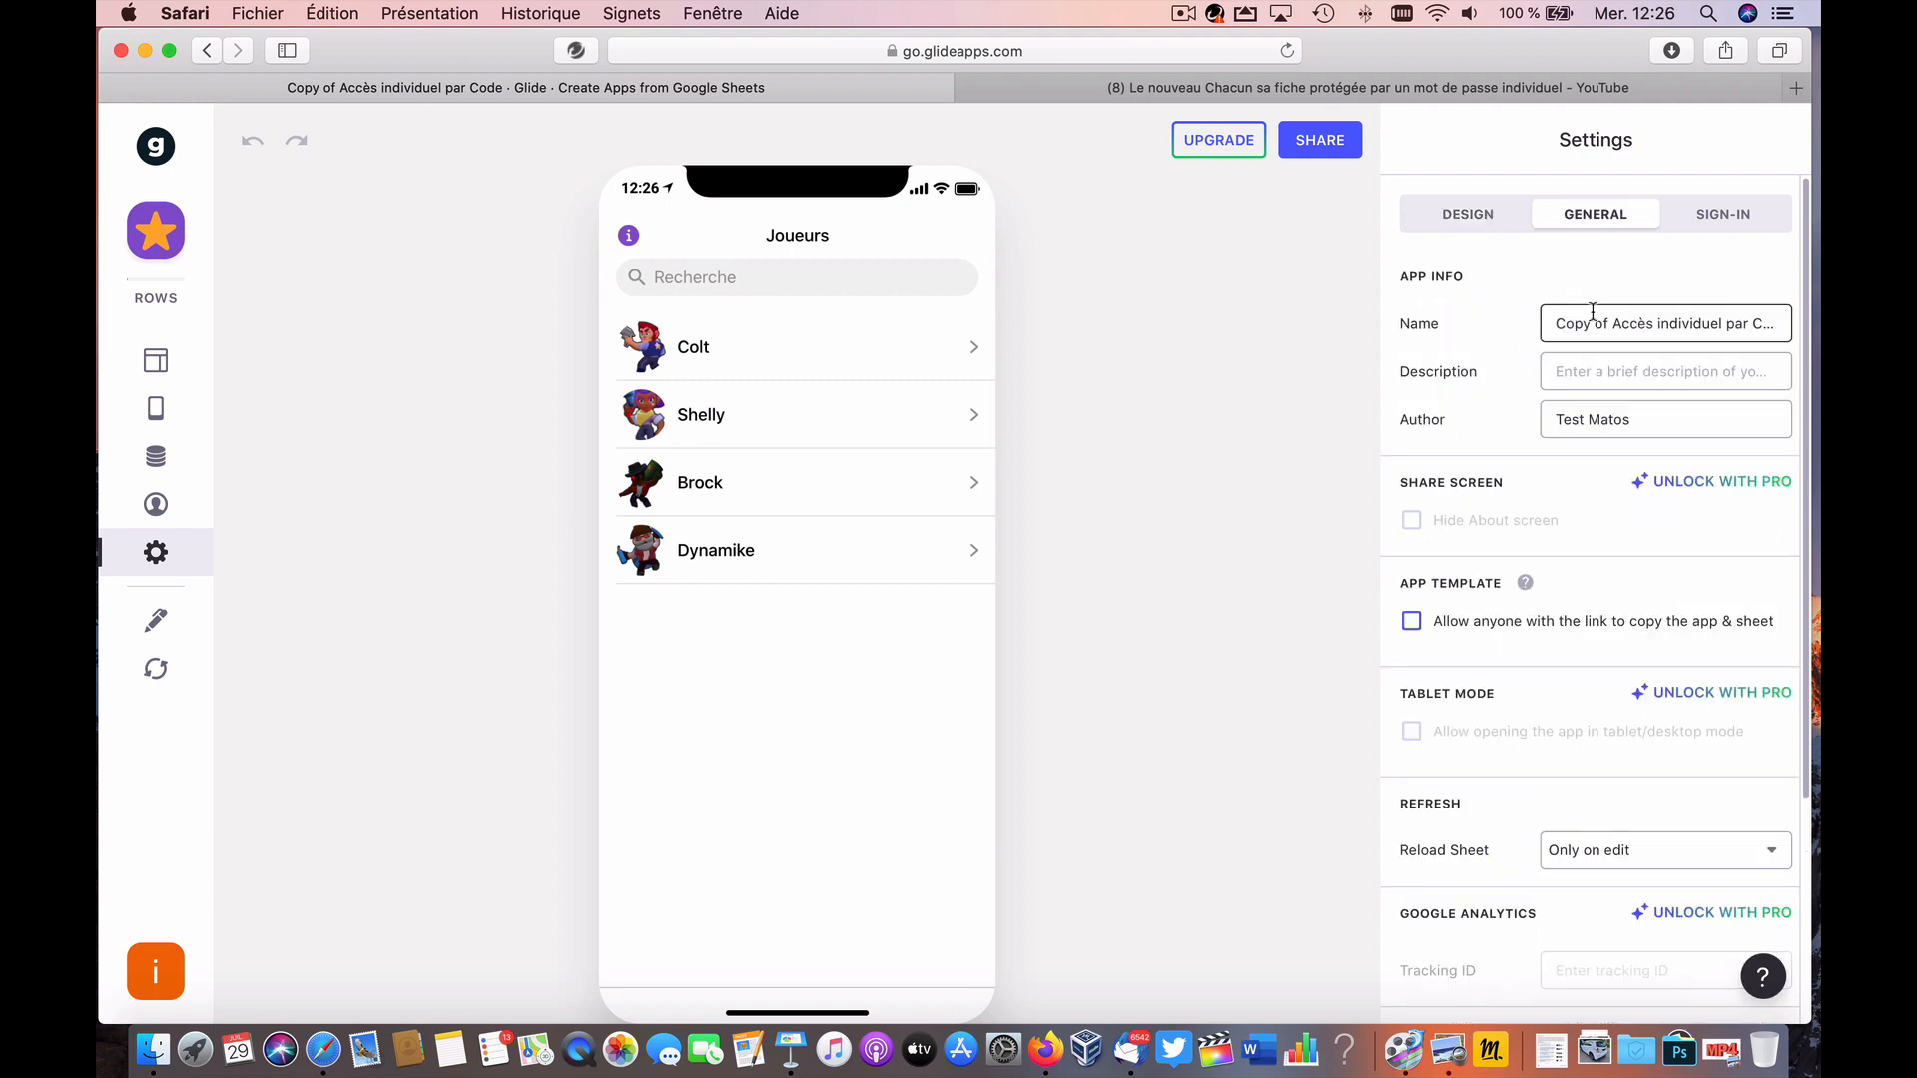
triple_click(1631, 320)
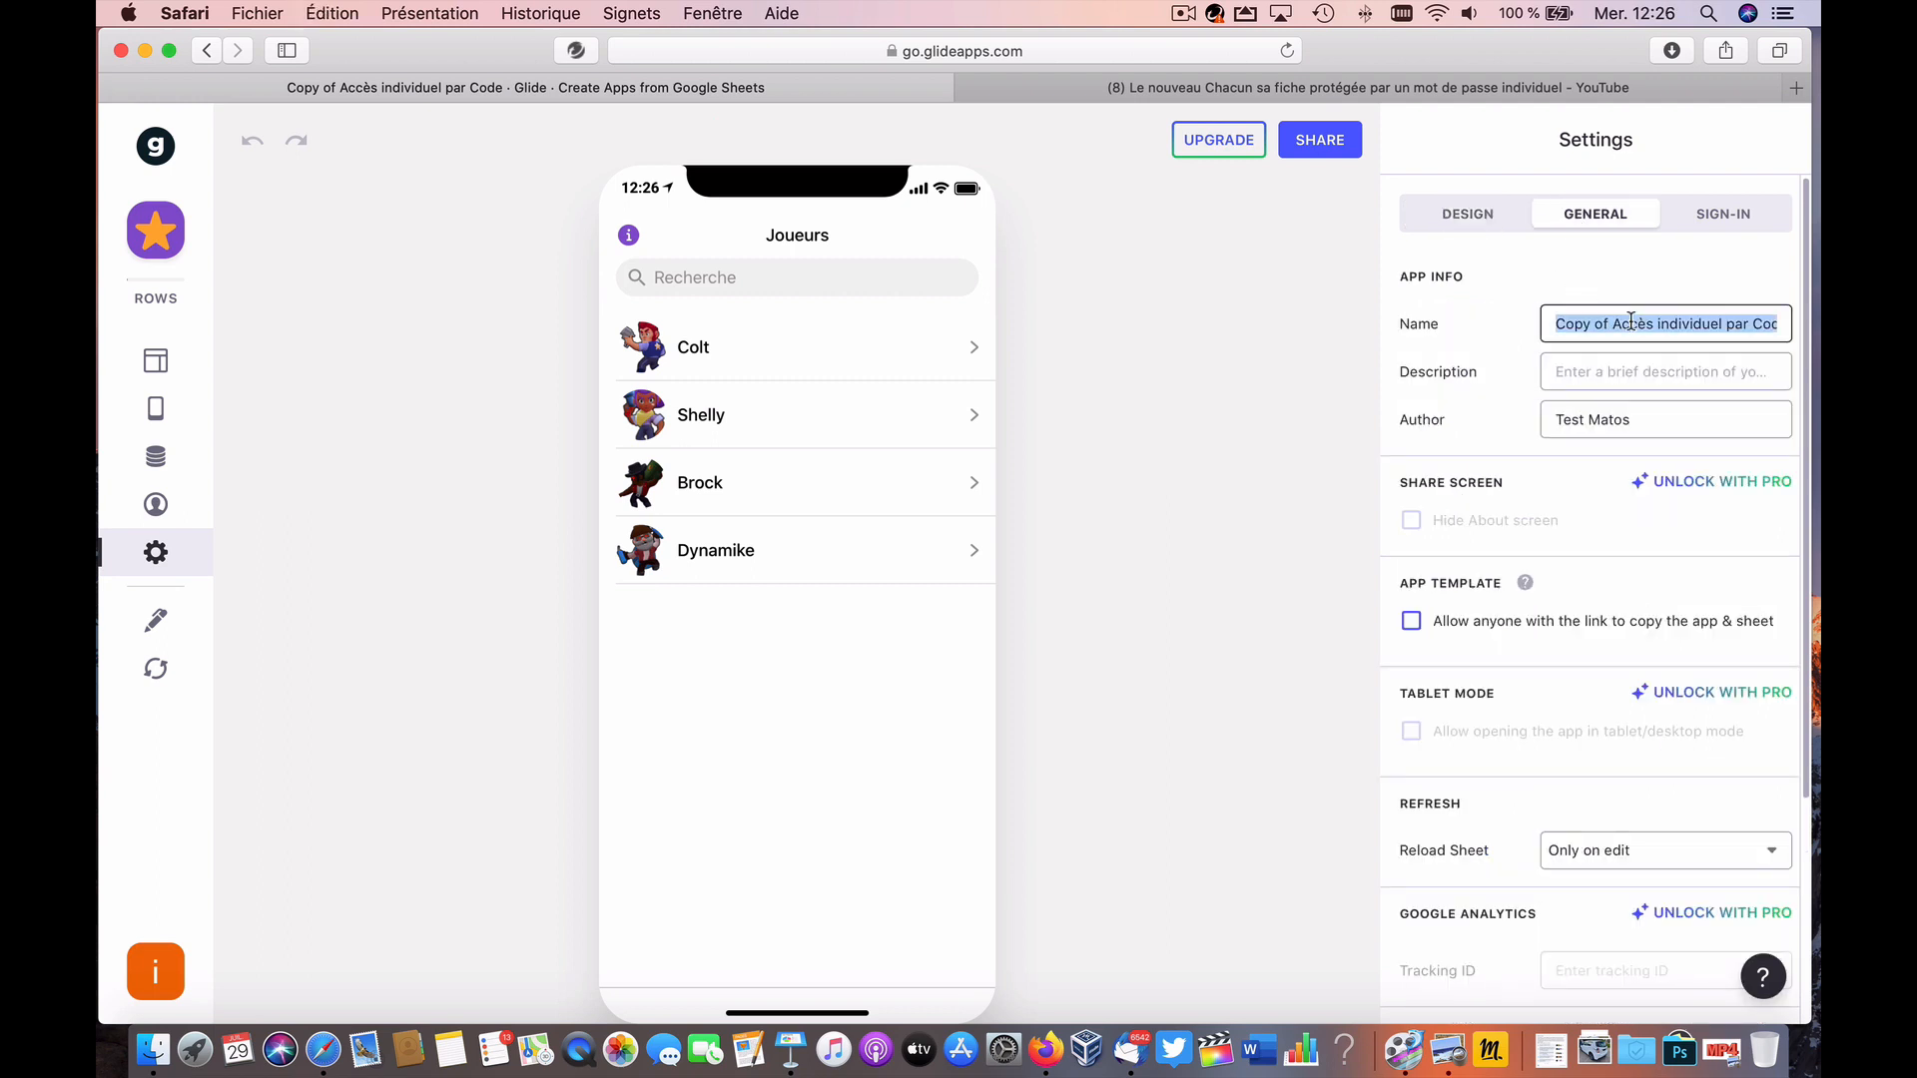
type("AI")
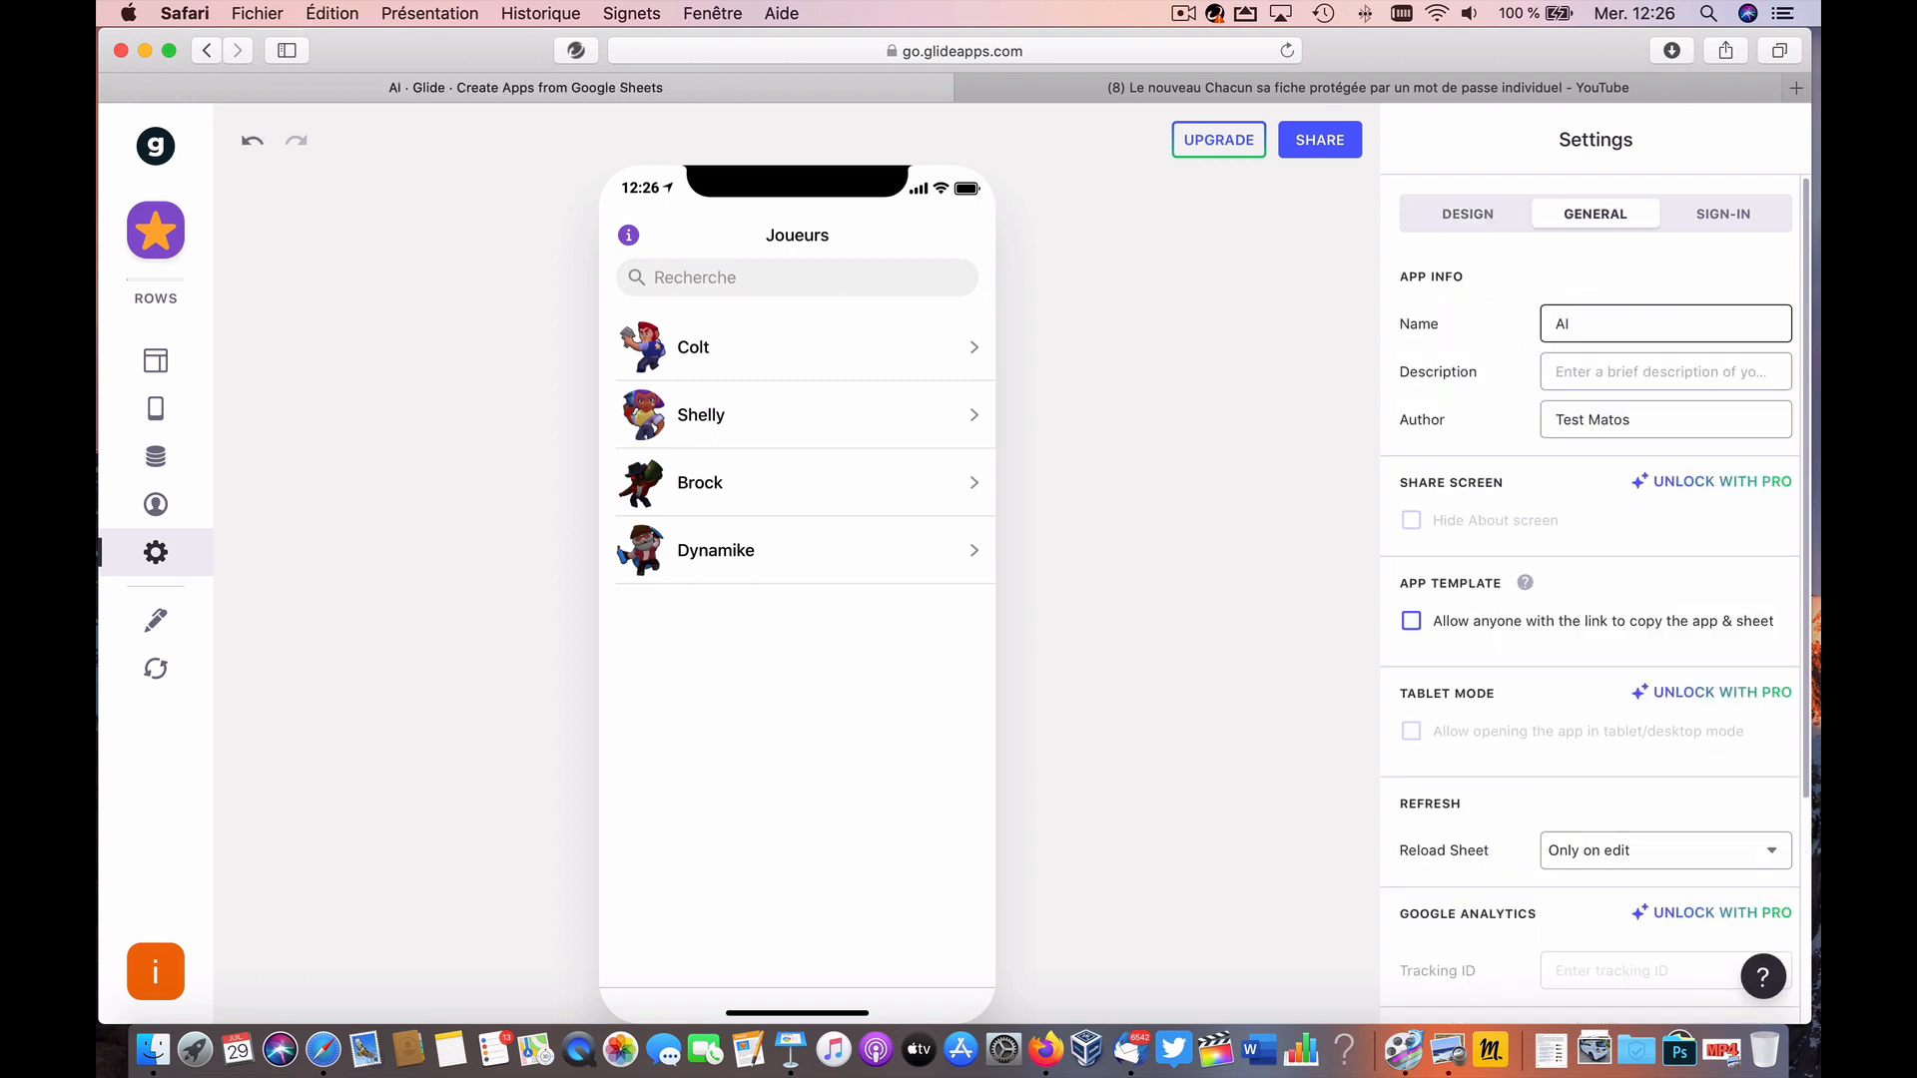
type("PC2")
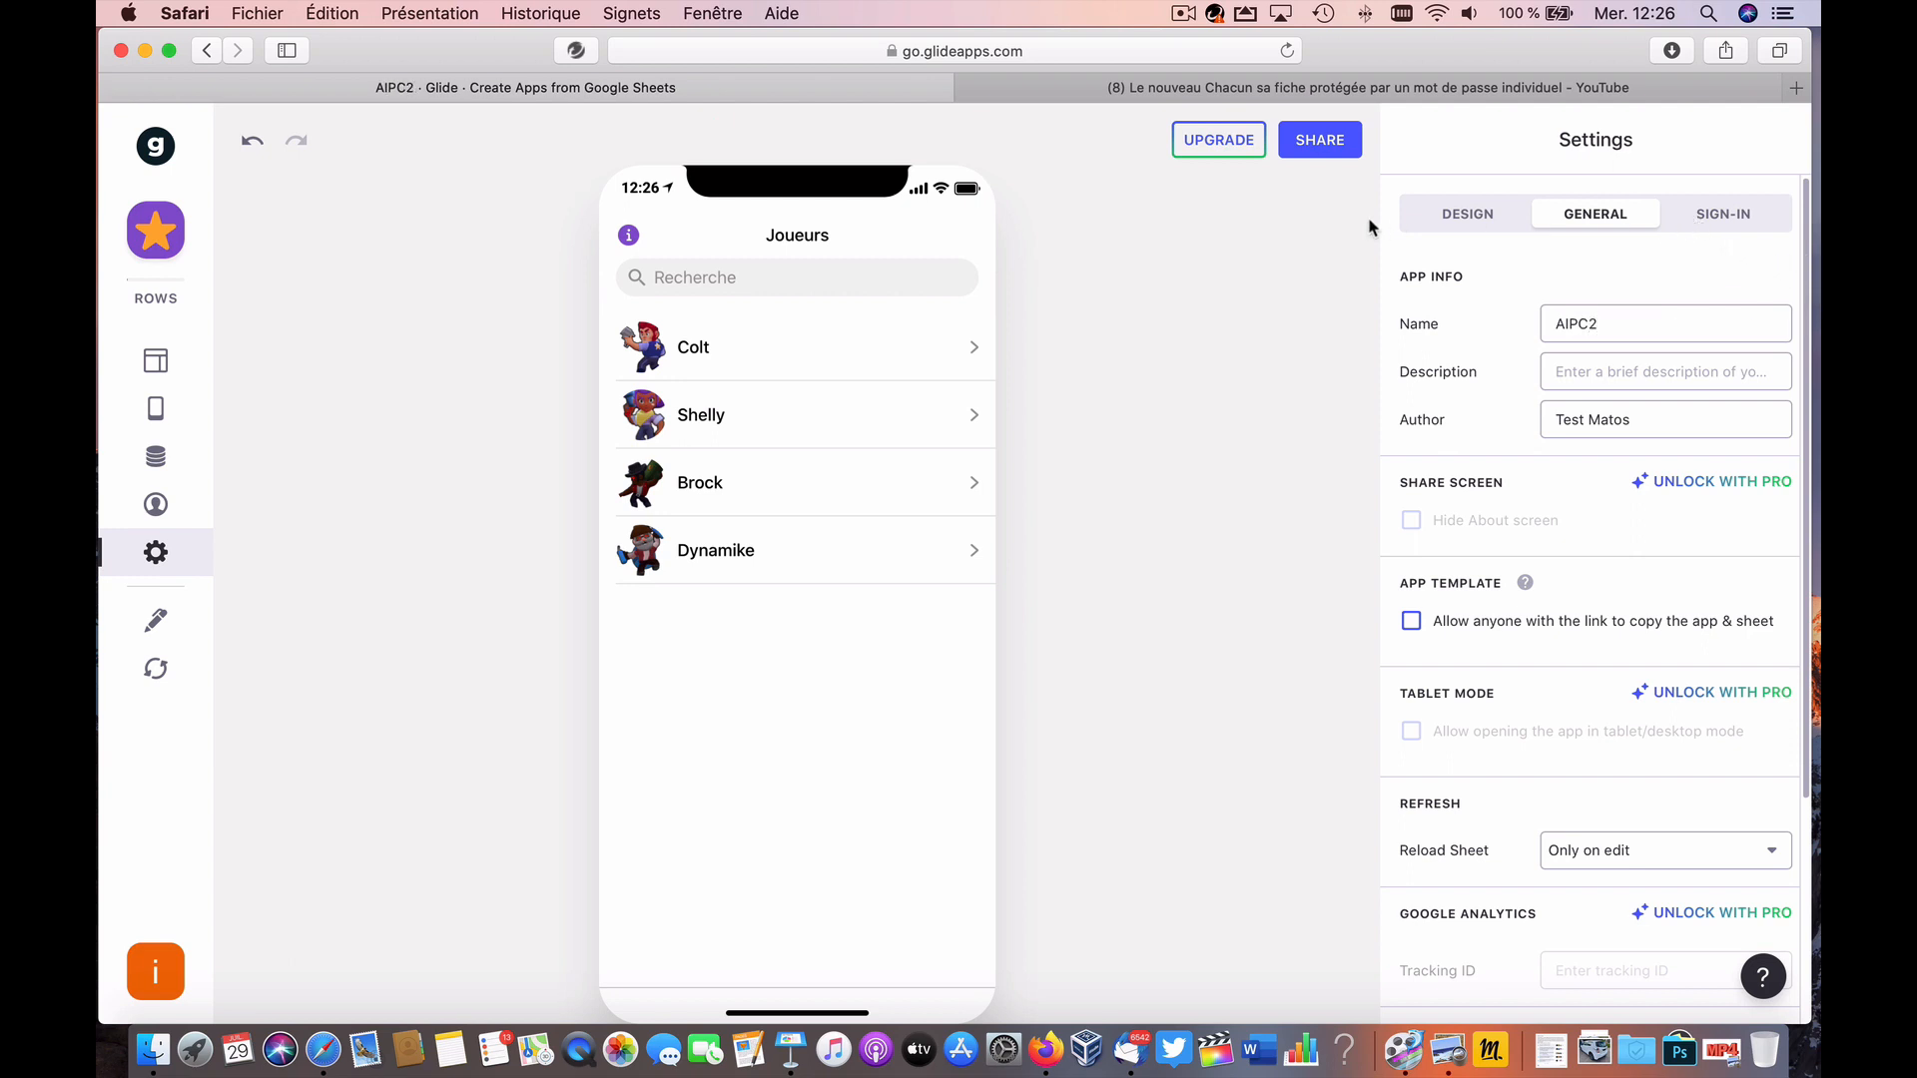
left_click(684, 345)
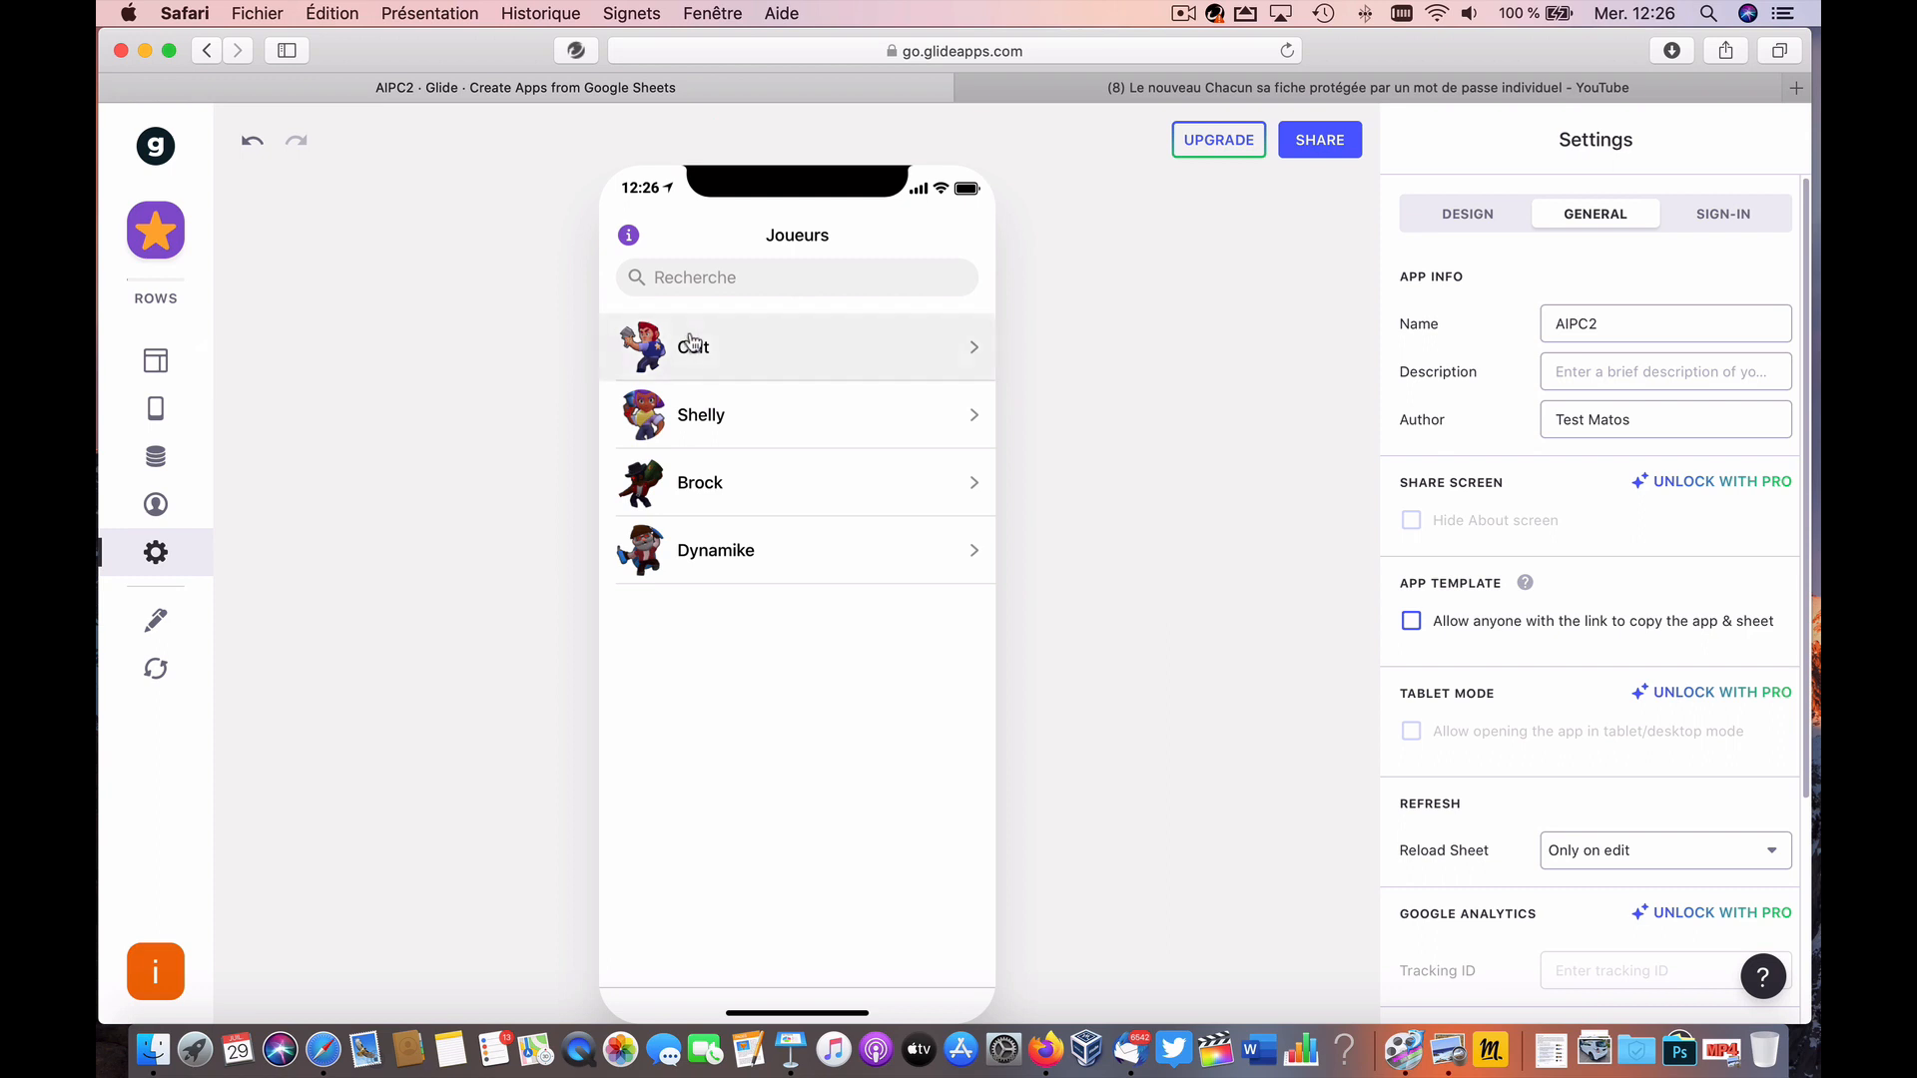
Step: Open the settings of the 'Saisir son code' Number Entry on Colt's screen
left_click(699, 609)
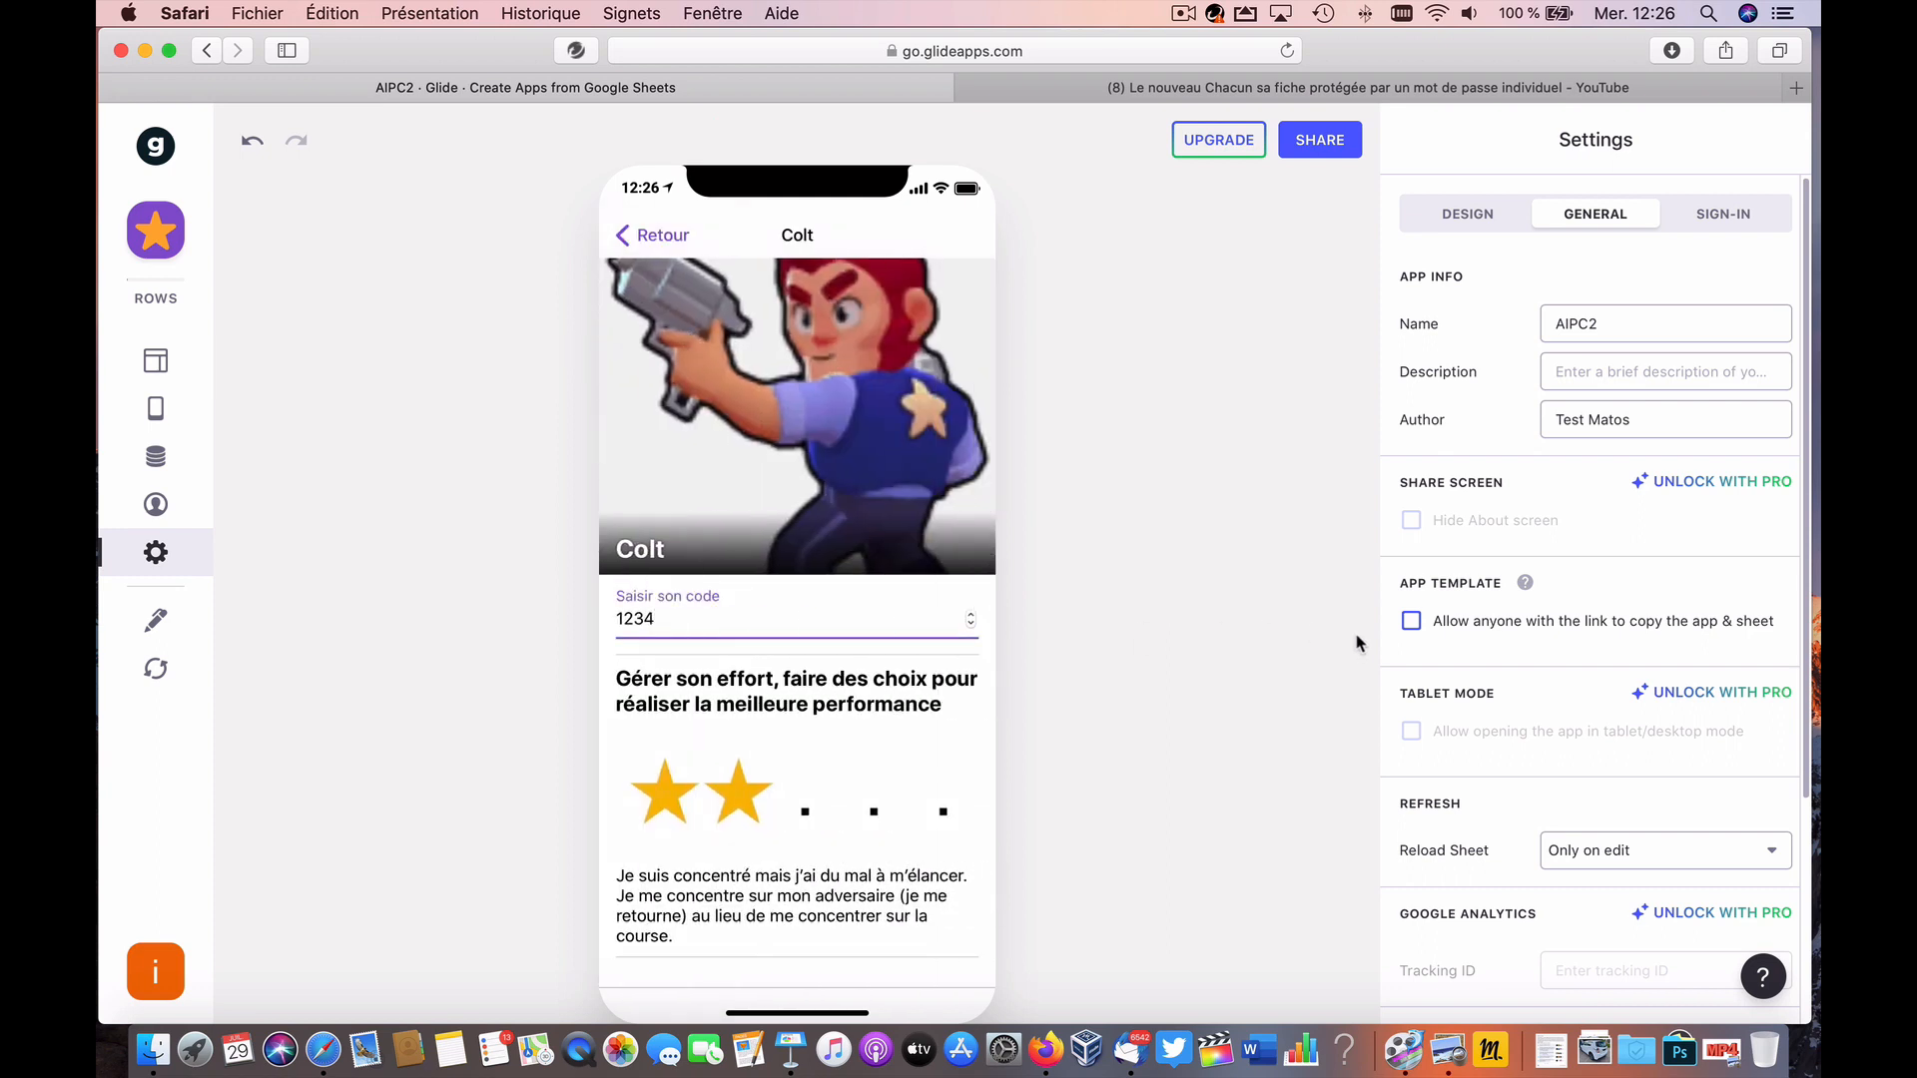
left_click(155, 360)
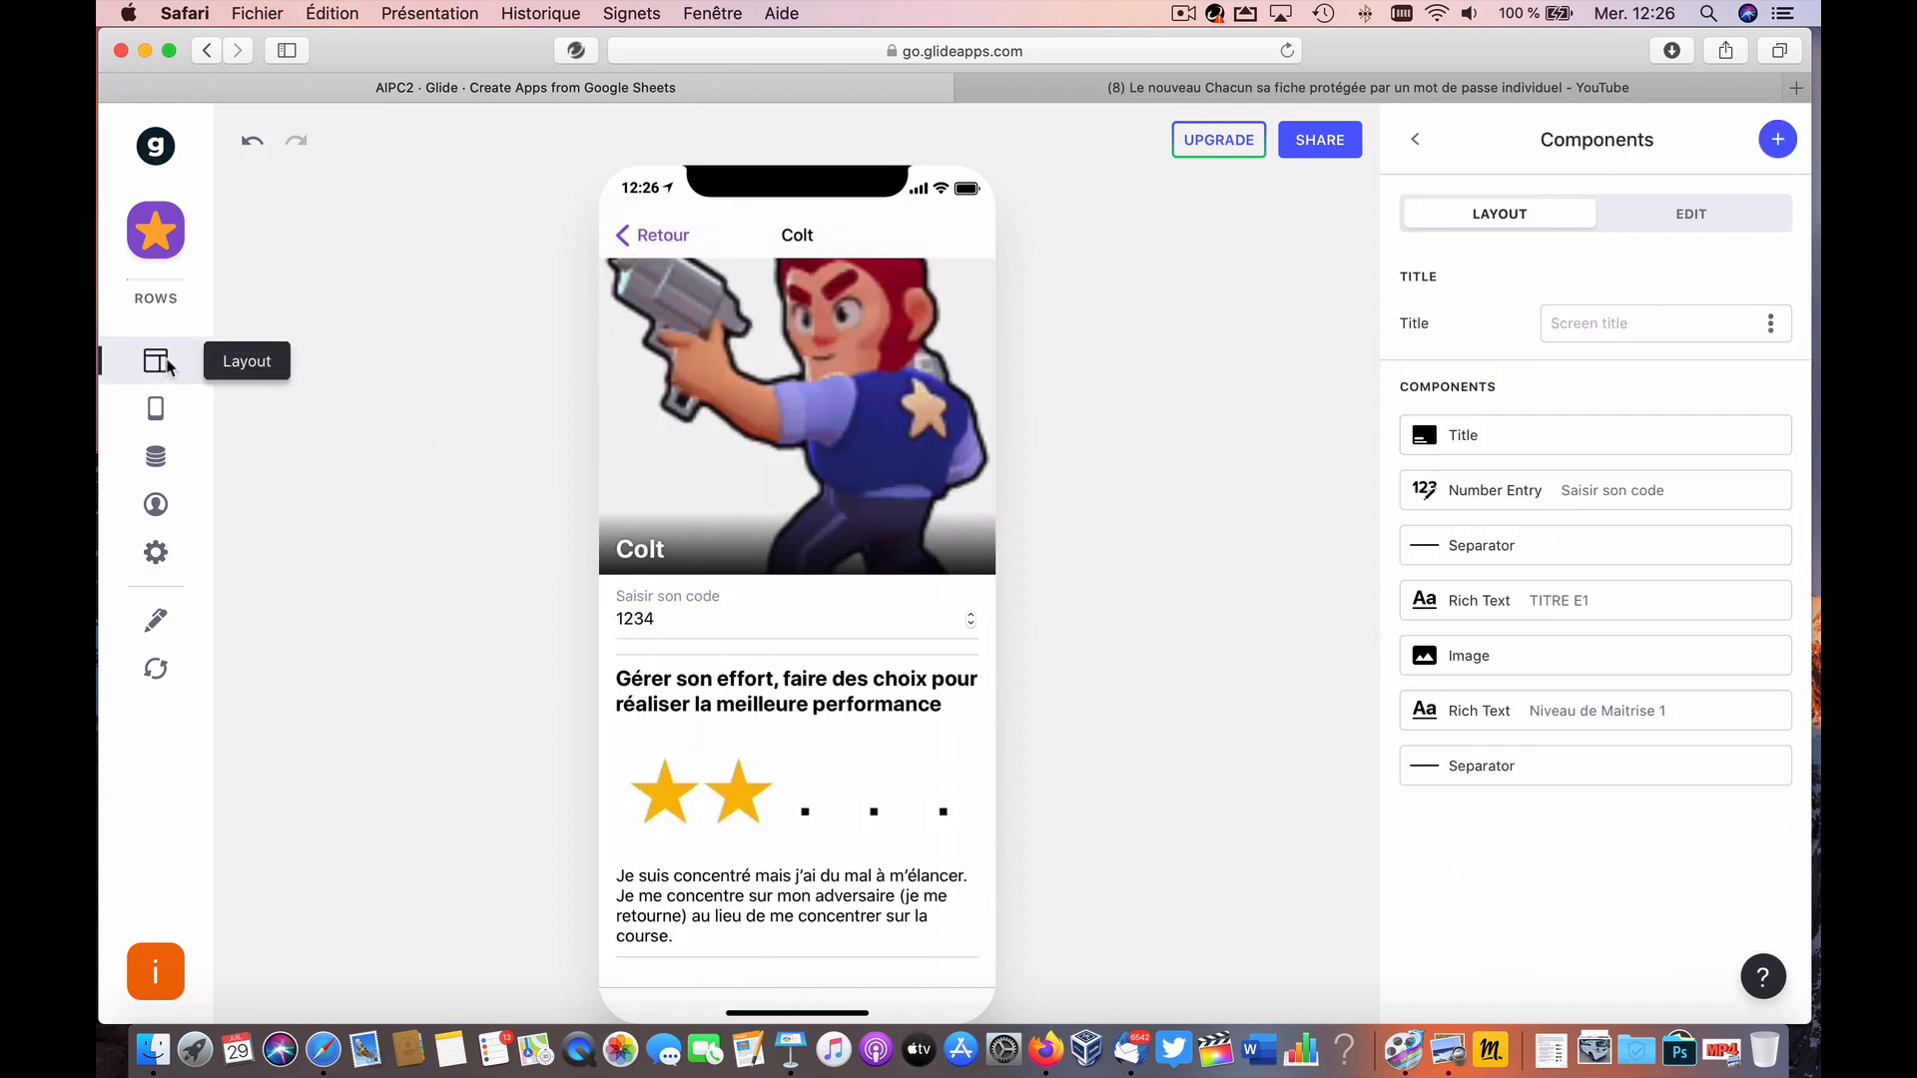
left_click(679, 623)
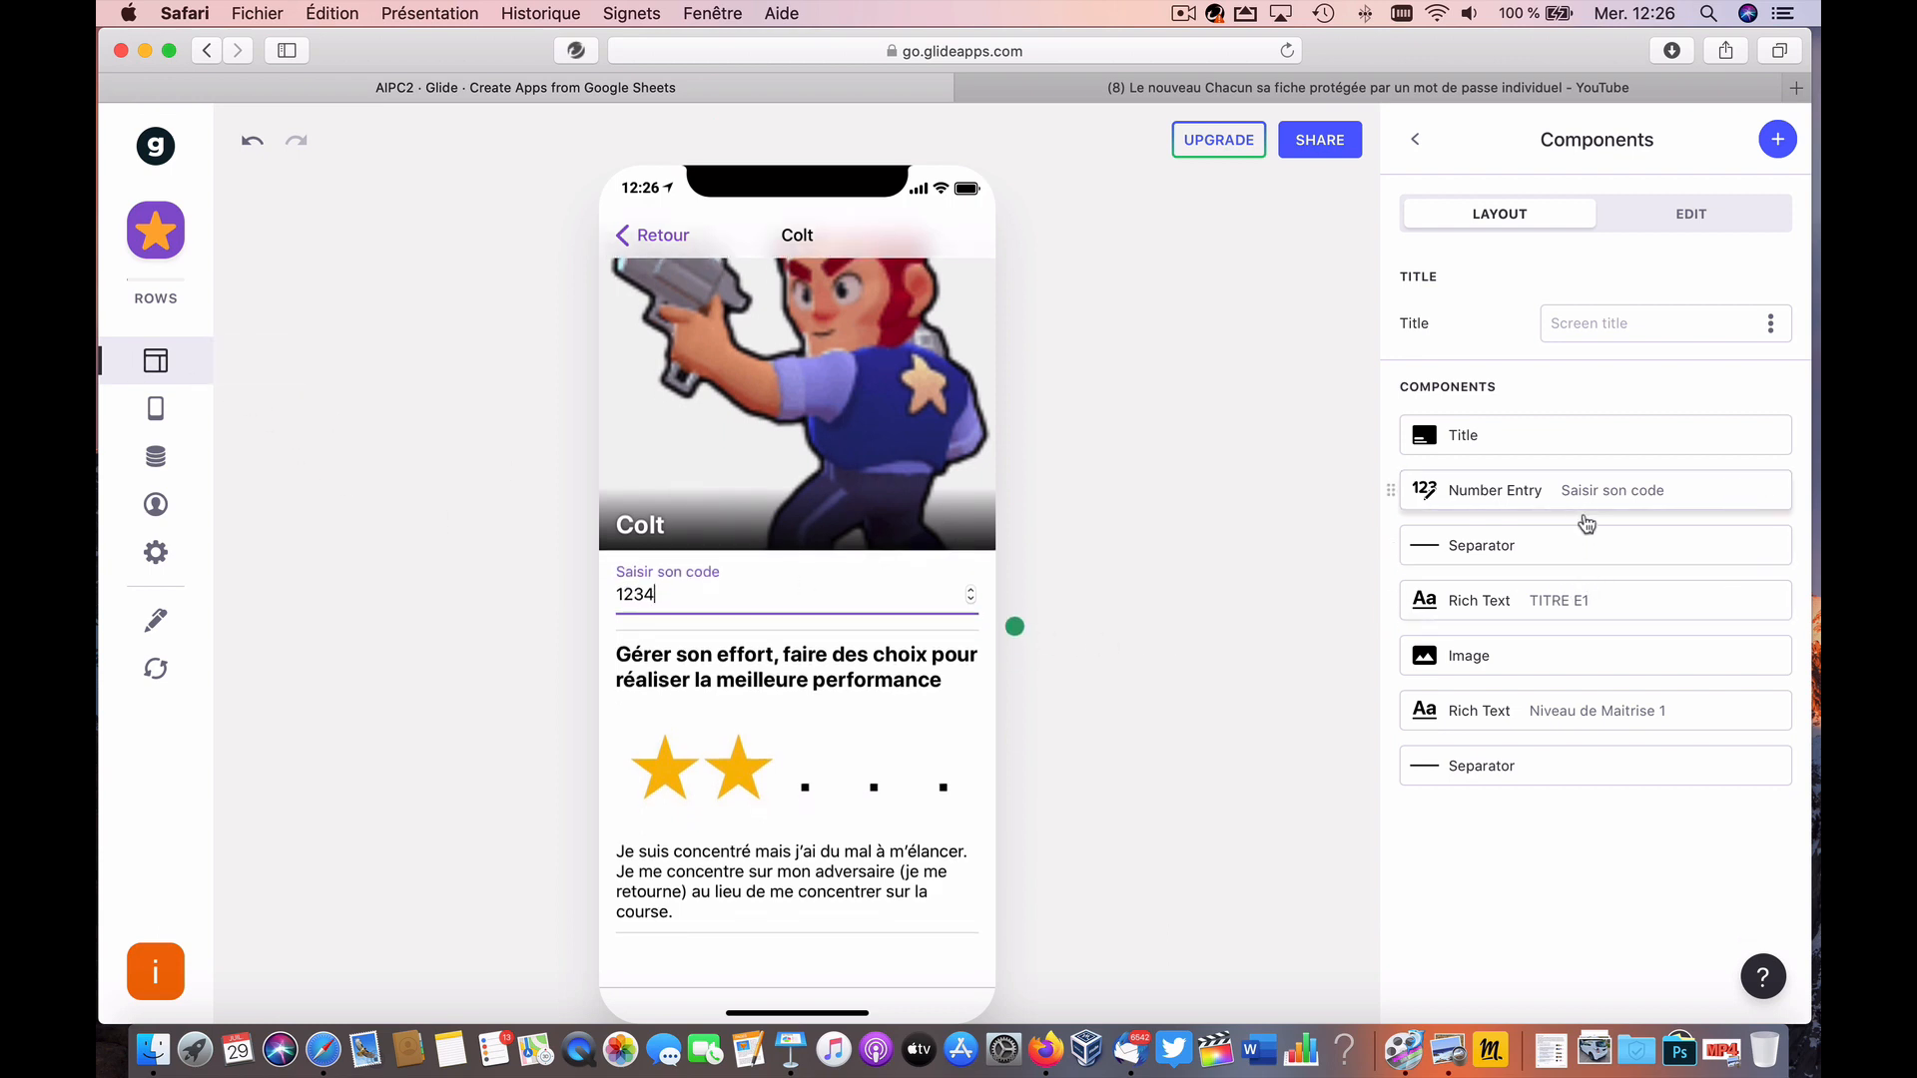
left_click(1492, 499)
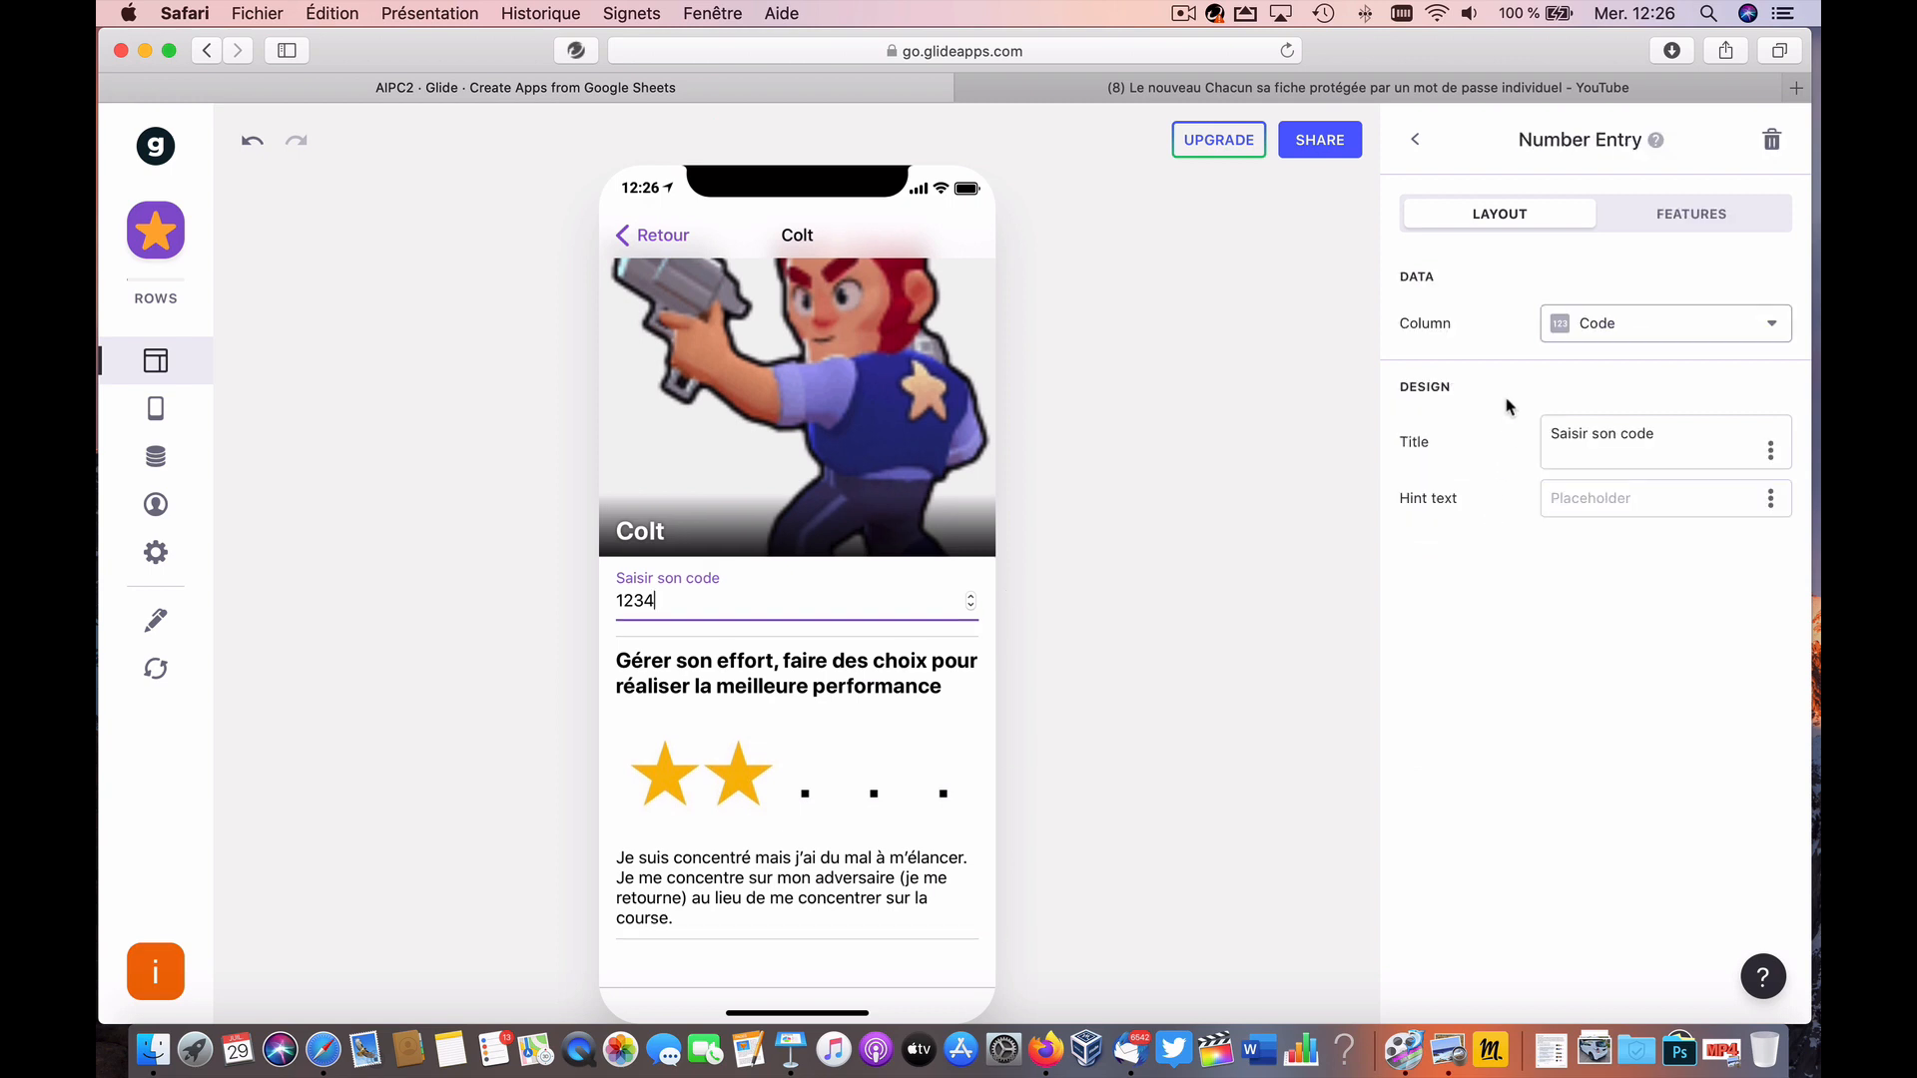
Step: Give the Number Entry a visibility condition: Code doesn't equal Code vérification
left_click(1687, 214)
left_click(1453, 346)
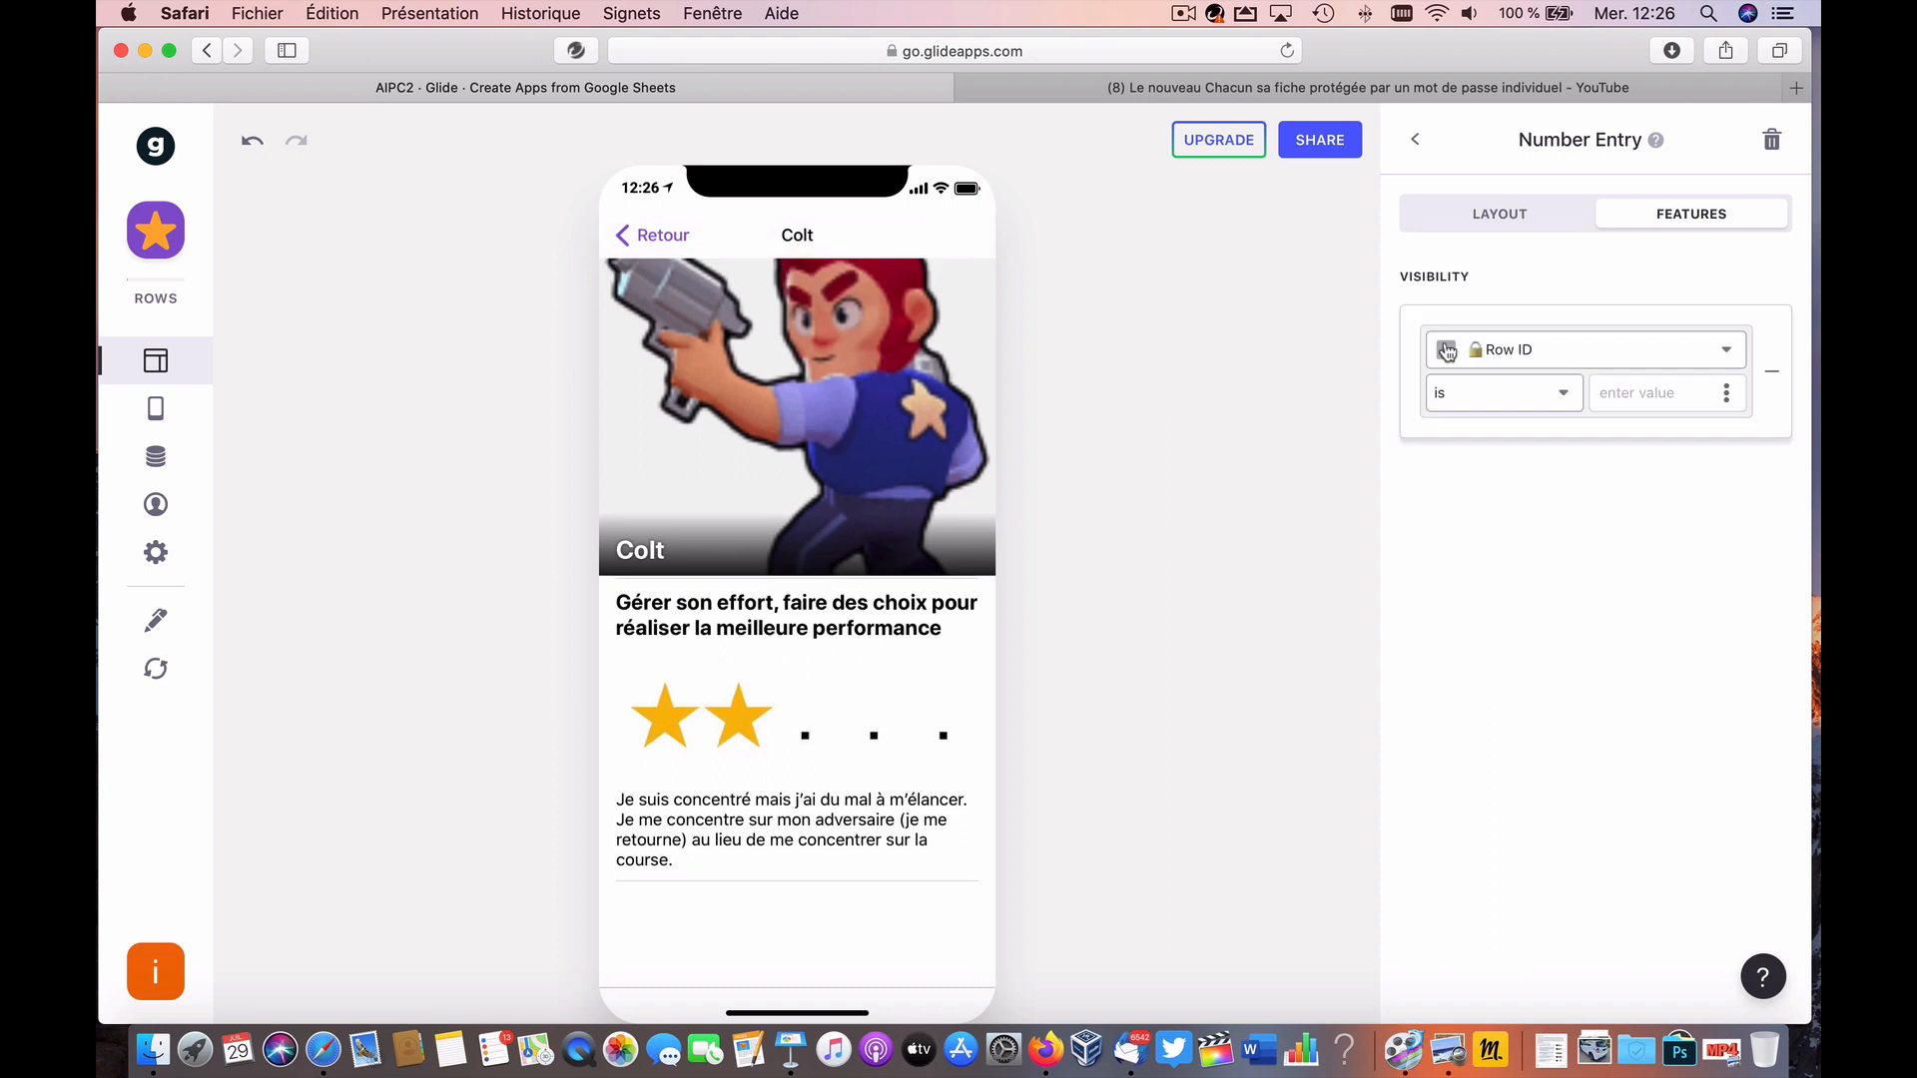
left_click(1559, 355)
scroll(1449, 729, "down", 10)
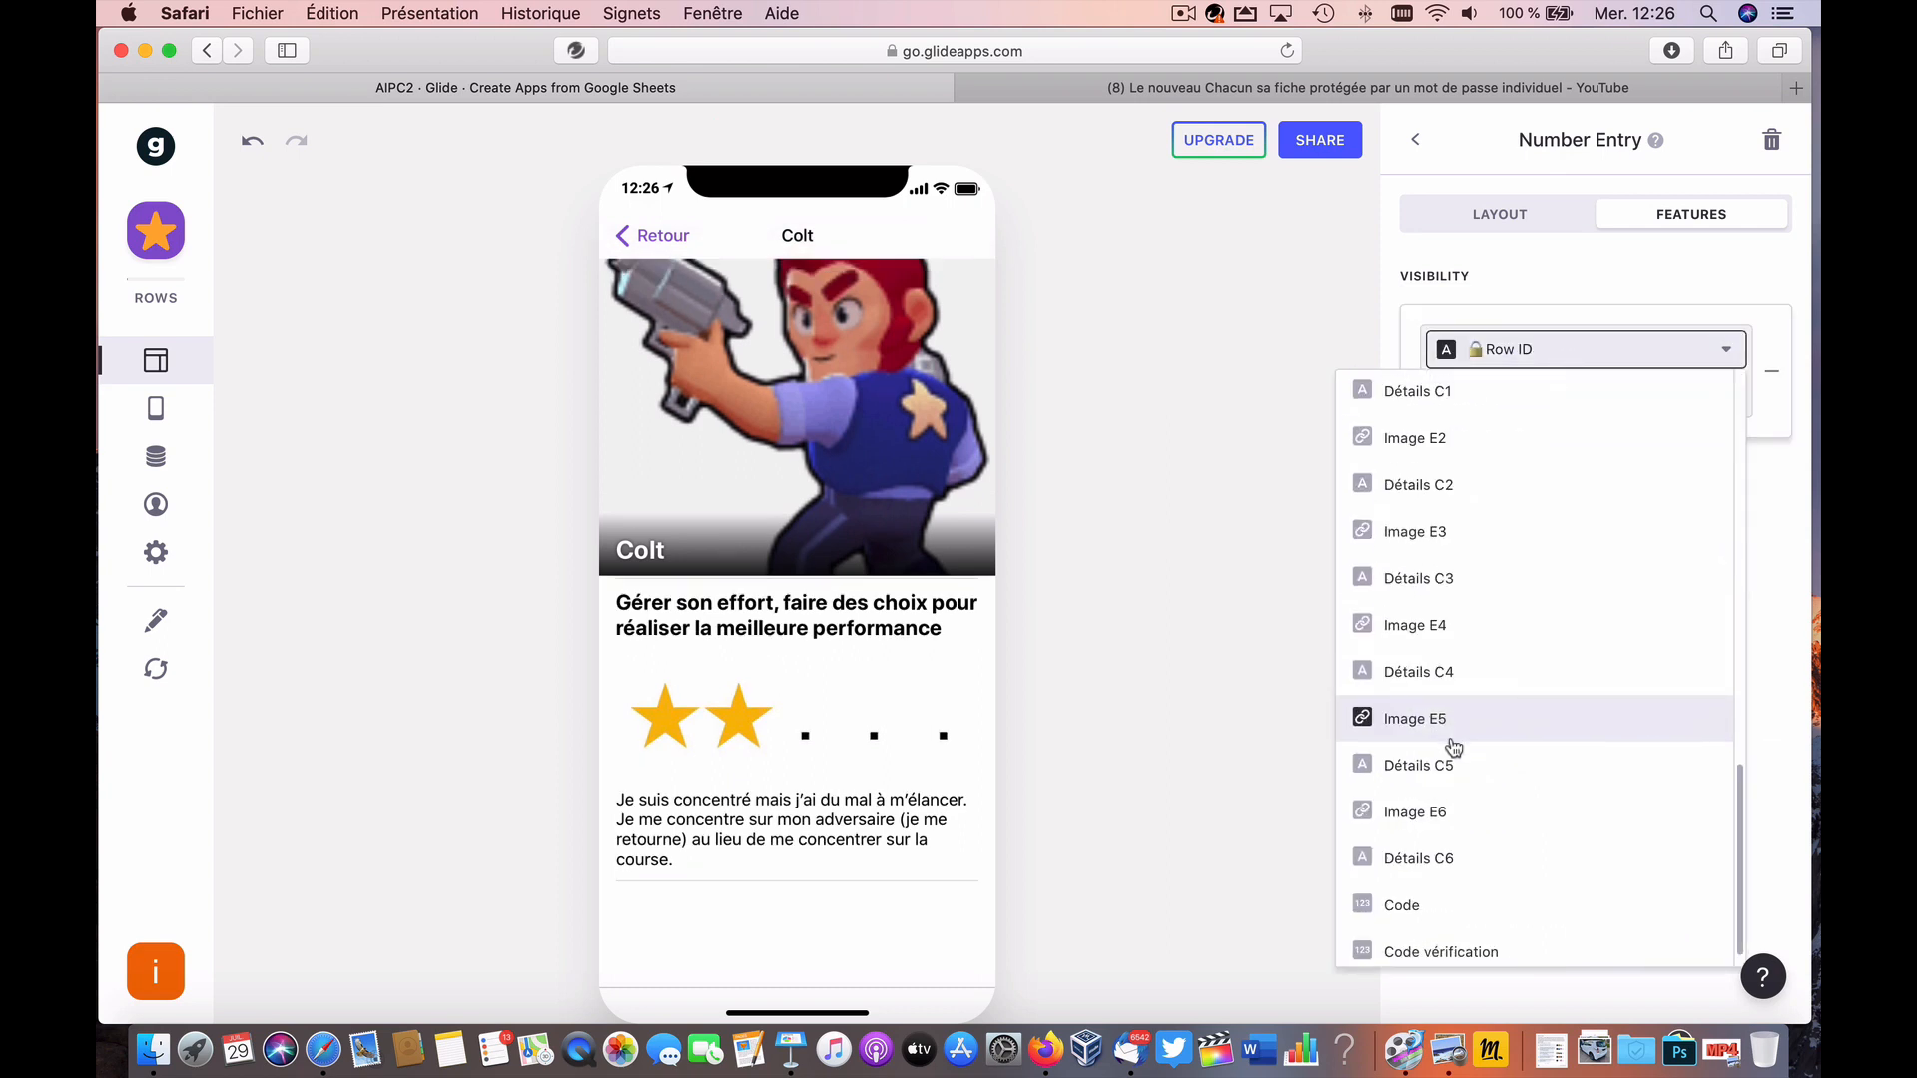
left_click(1442, 903)
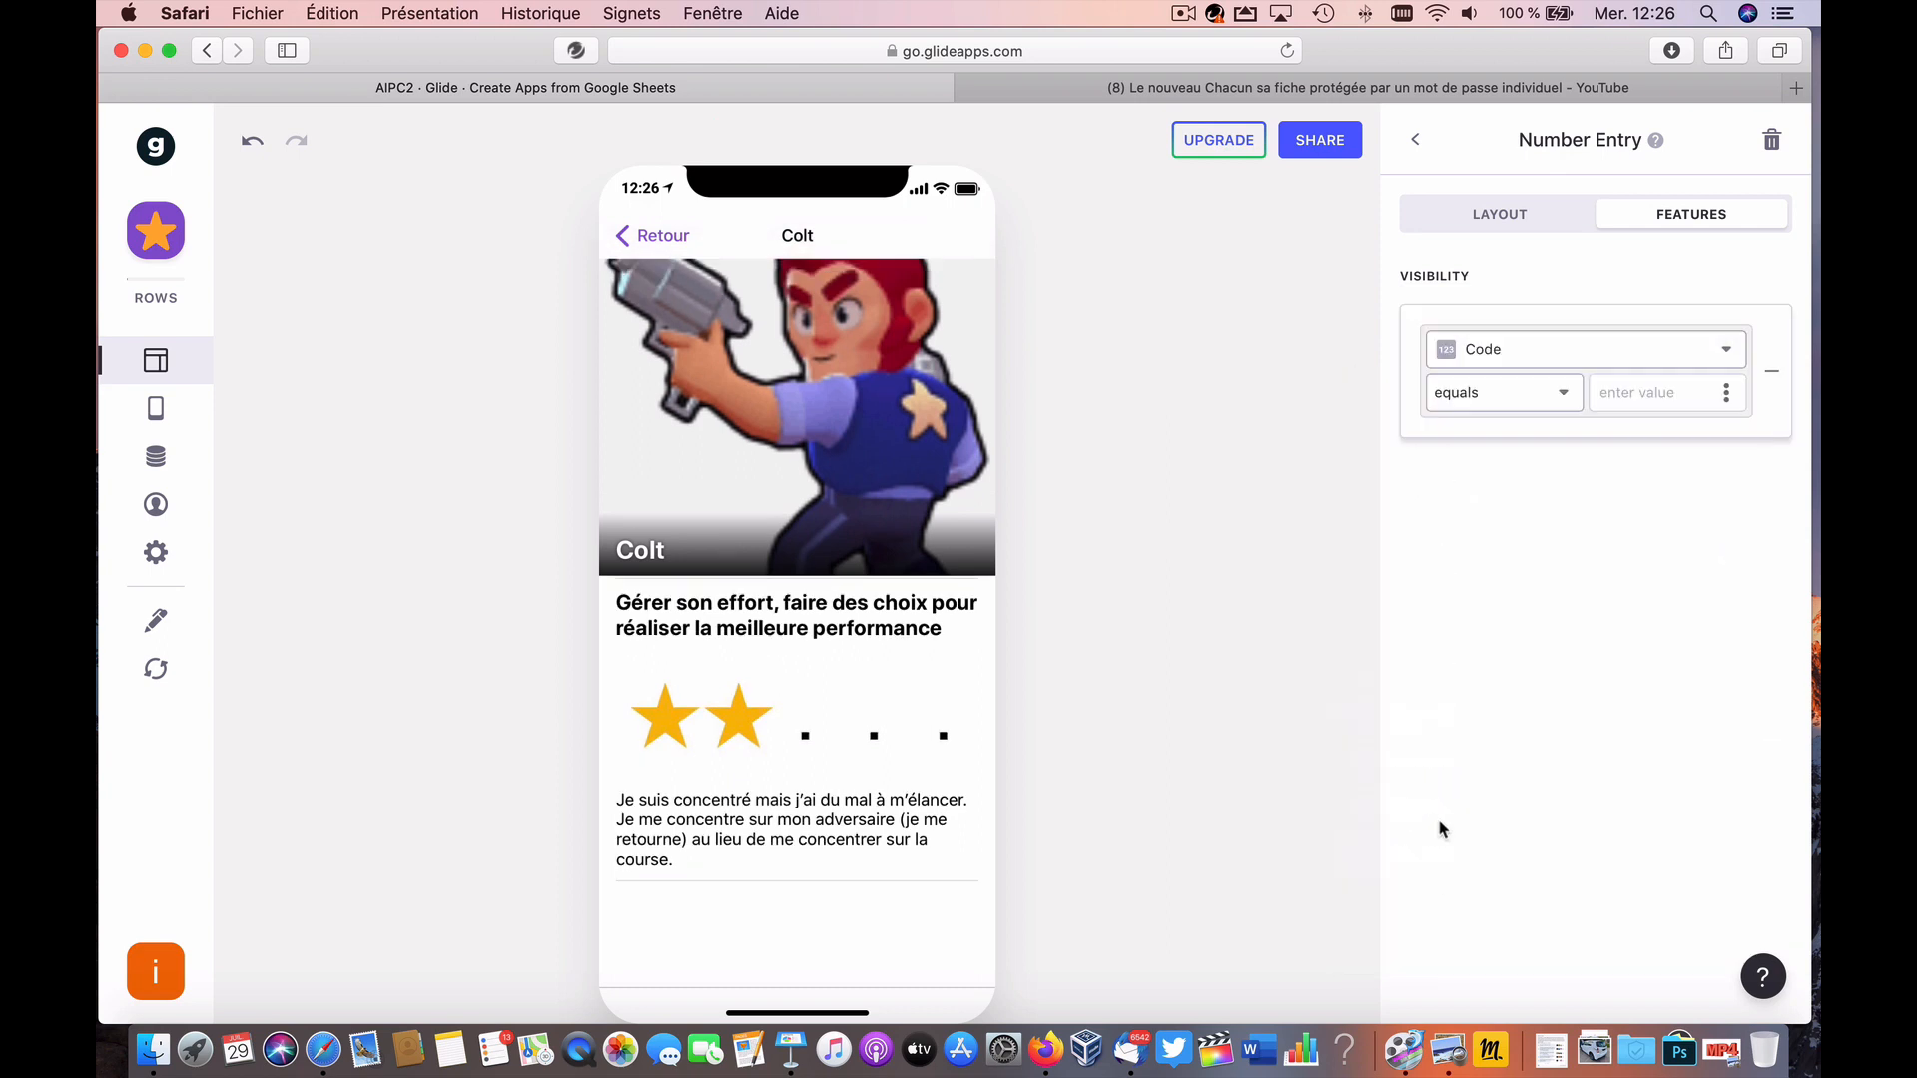
left_click(1500, 405)
left_click(1493, 489)
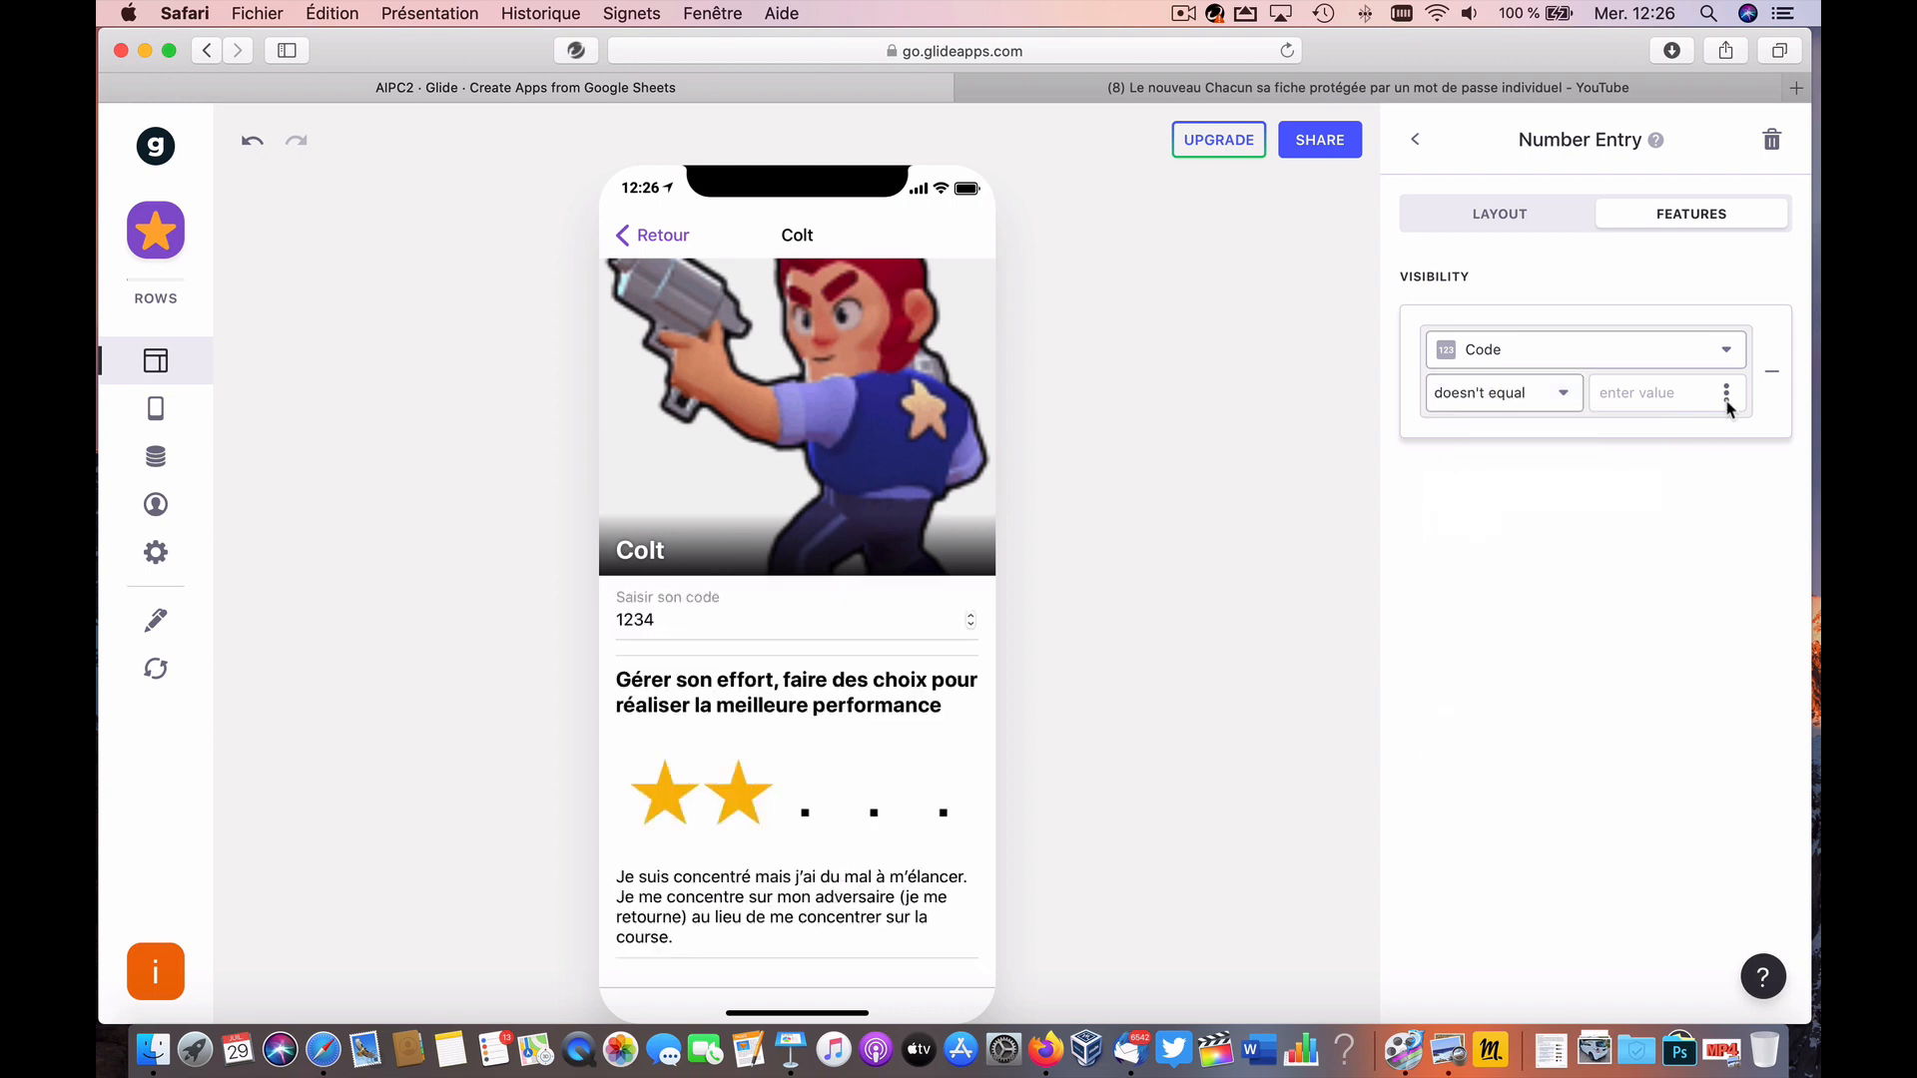
left_click(1702, 394)
left_click(1726, 392)
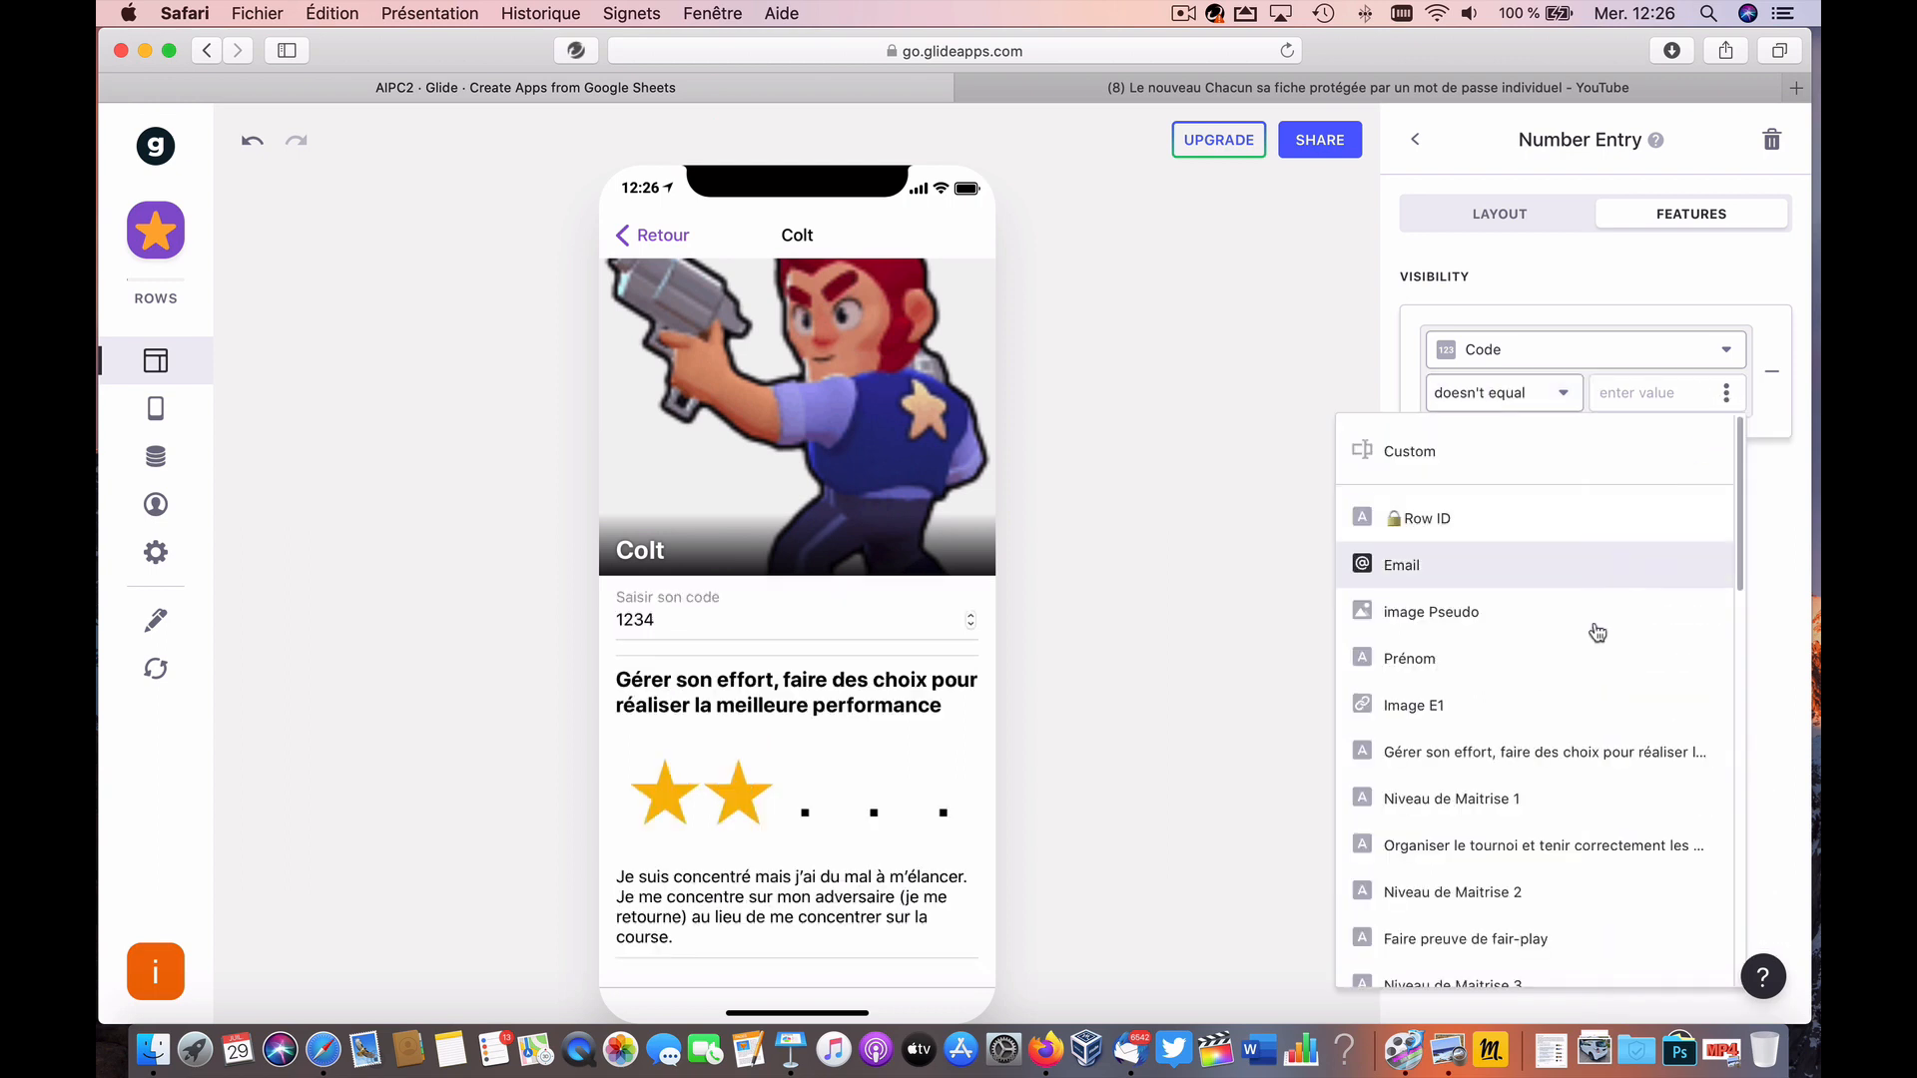
scroll(1477, 879, "down", 10)
left_click(1463, 953)
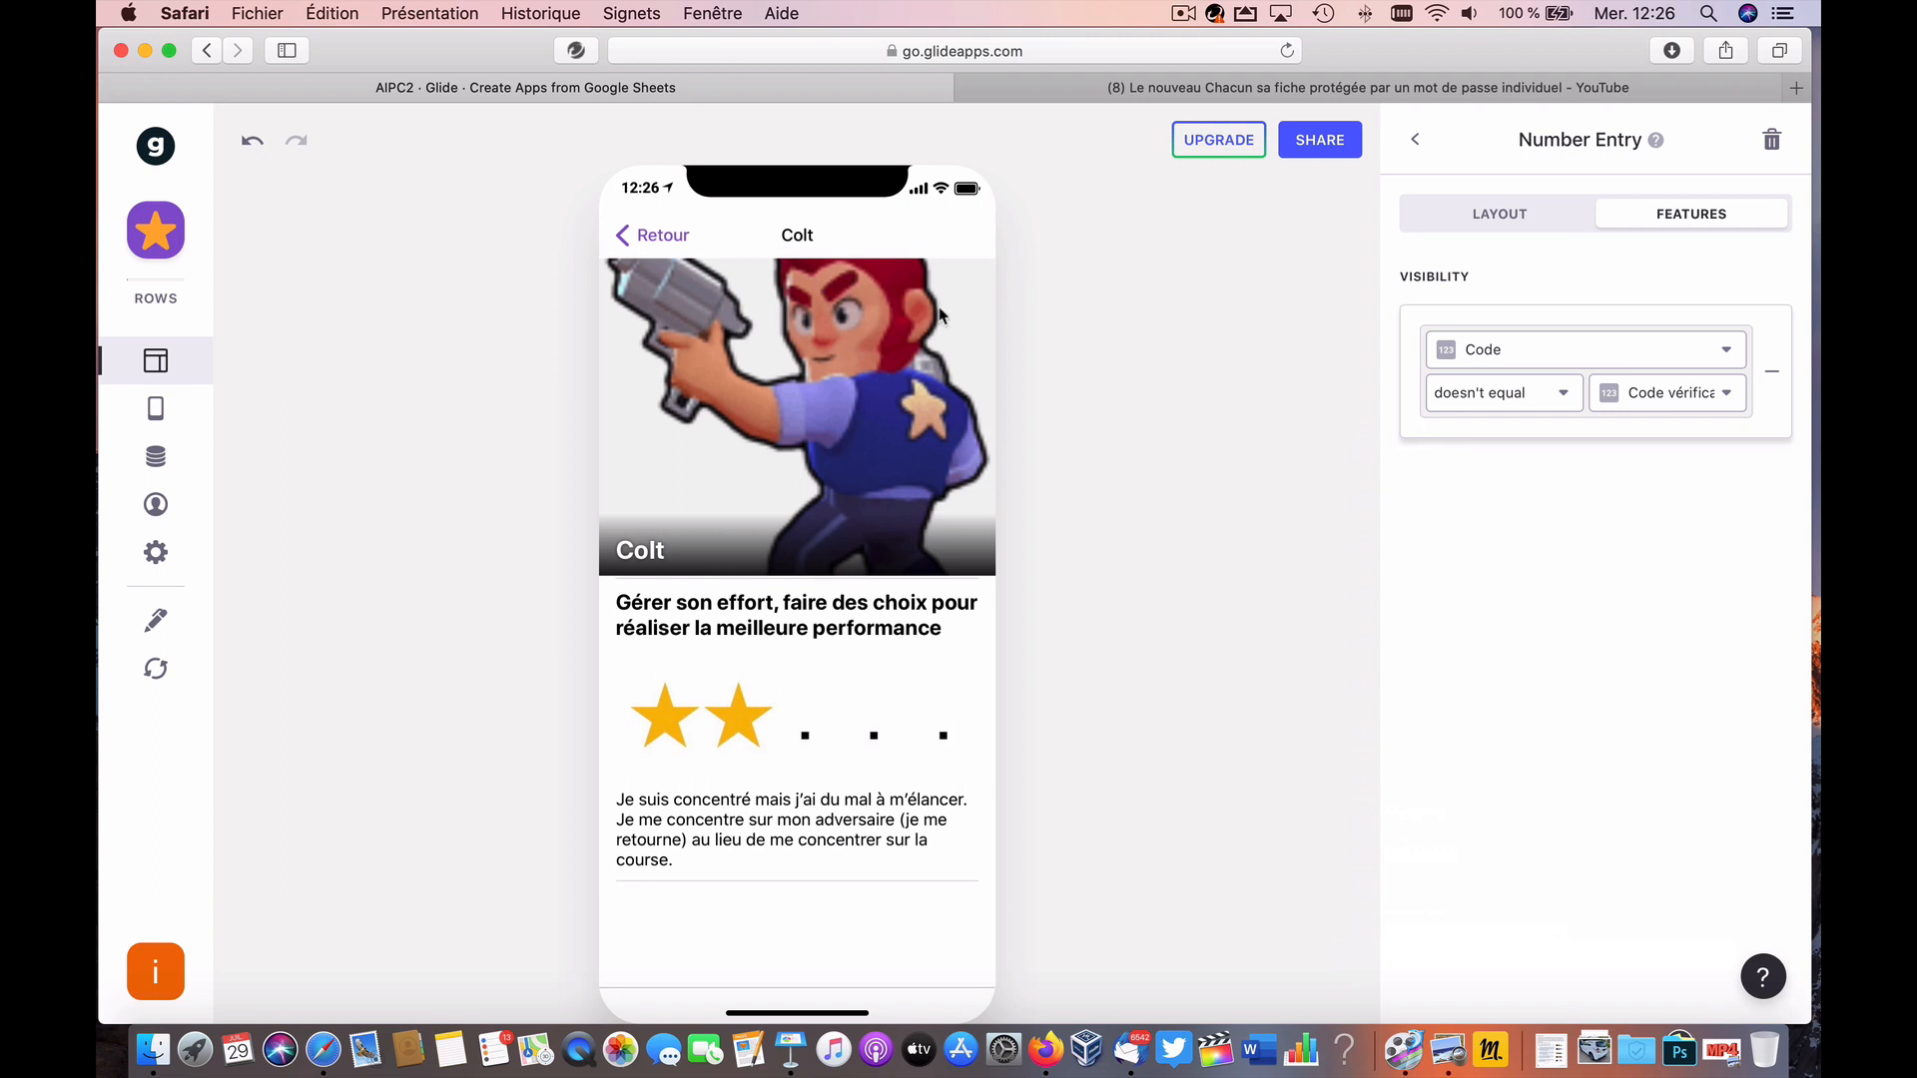
left_click(157, 619)
left_click(608, 92)
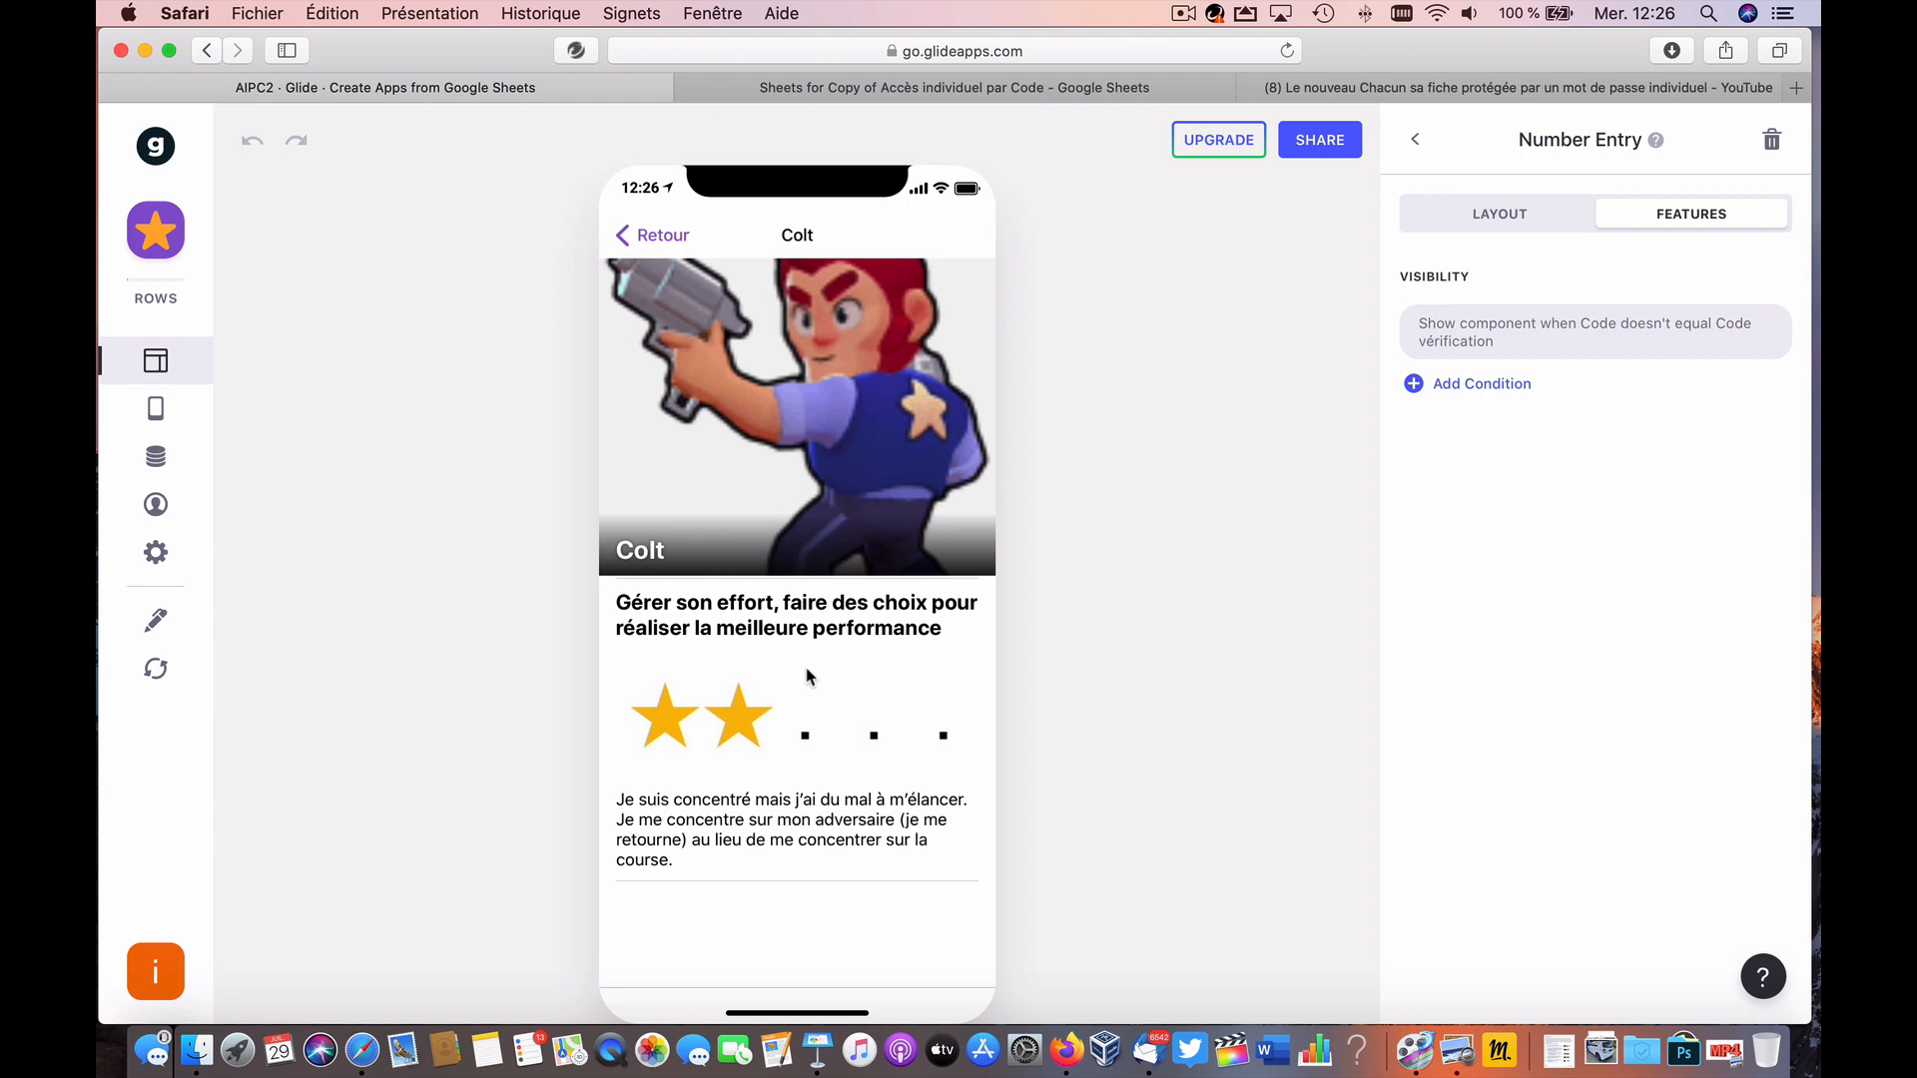
left_click(779, 88)
left_click(631, 362)
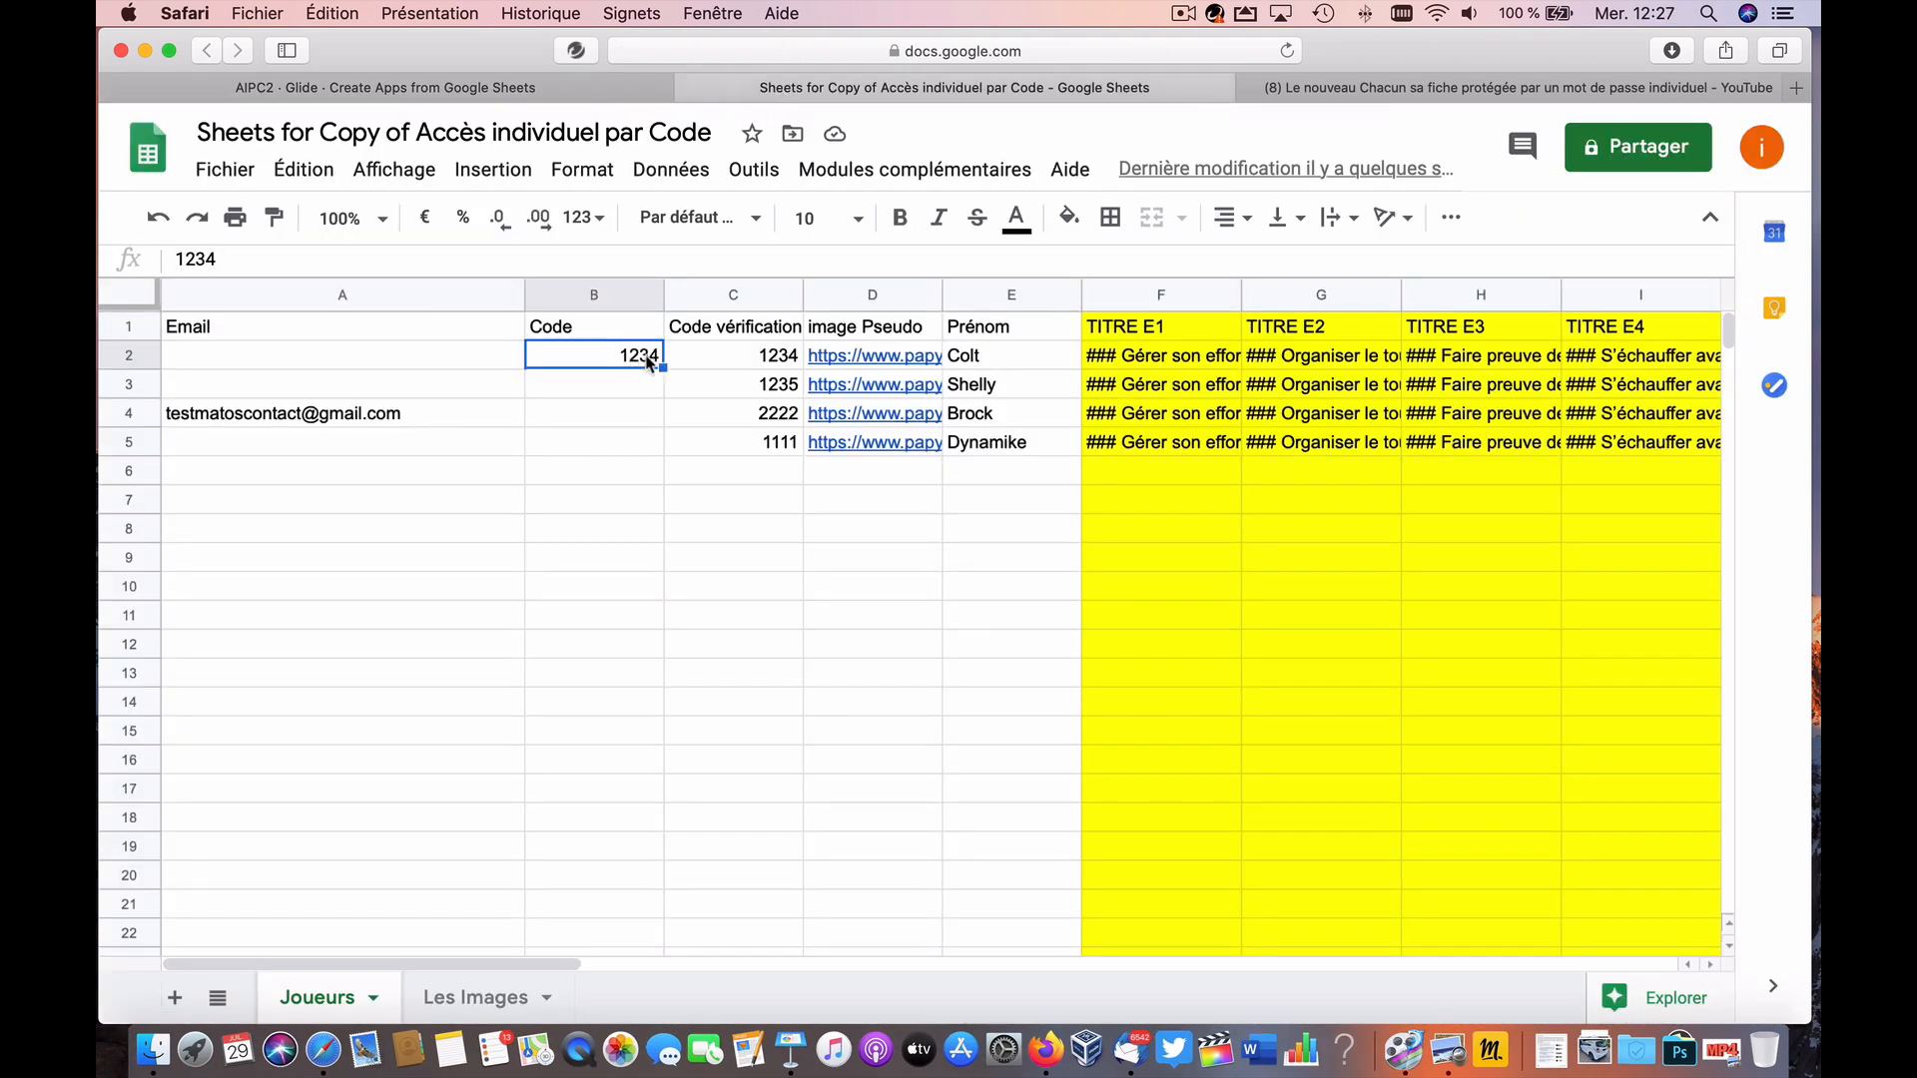
key("Delete")
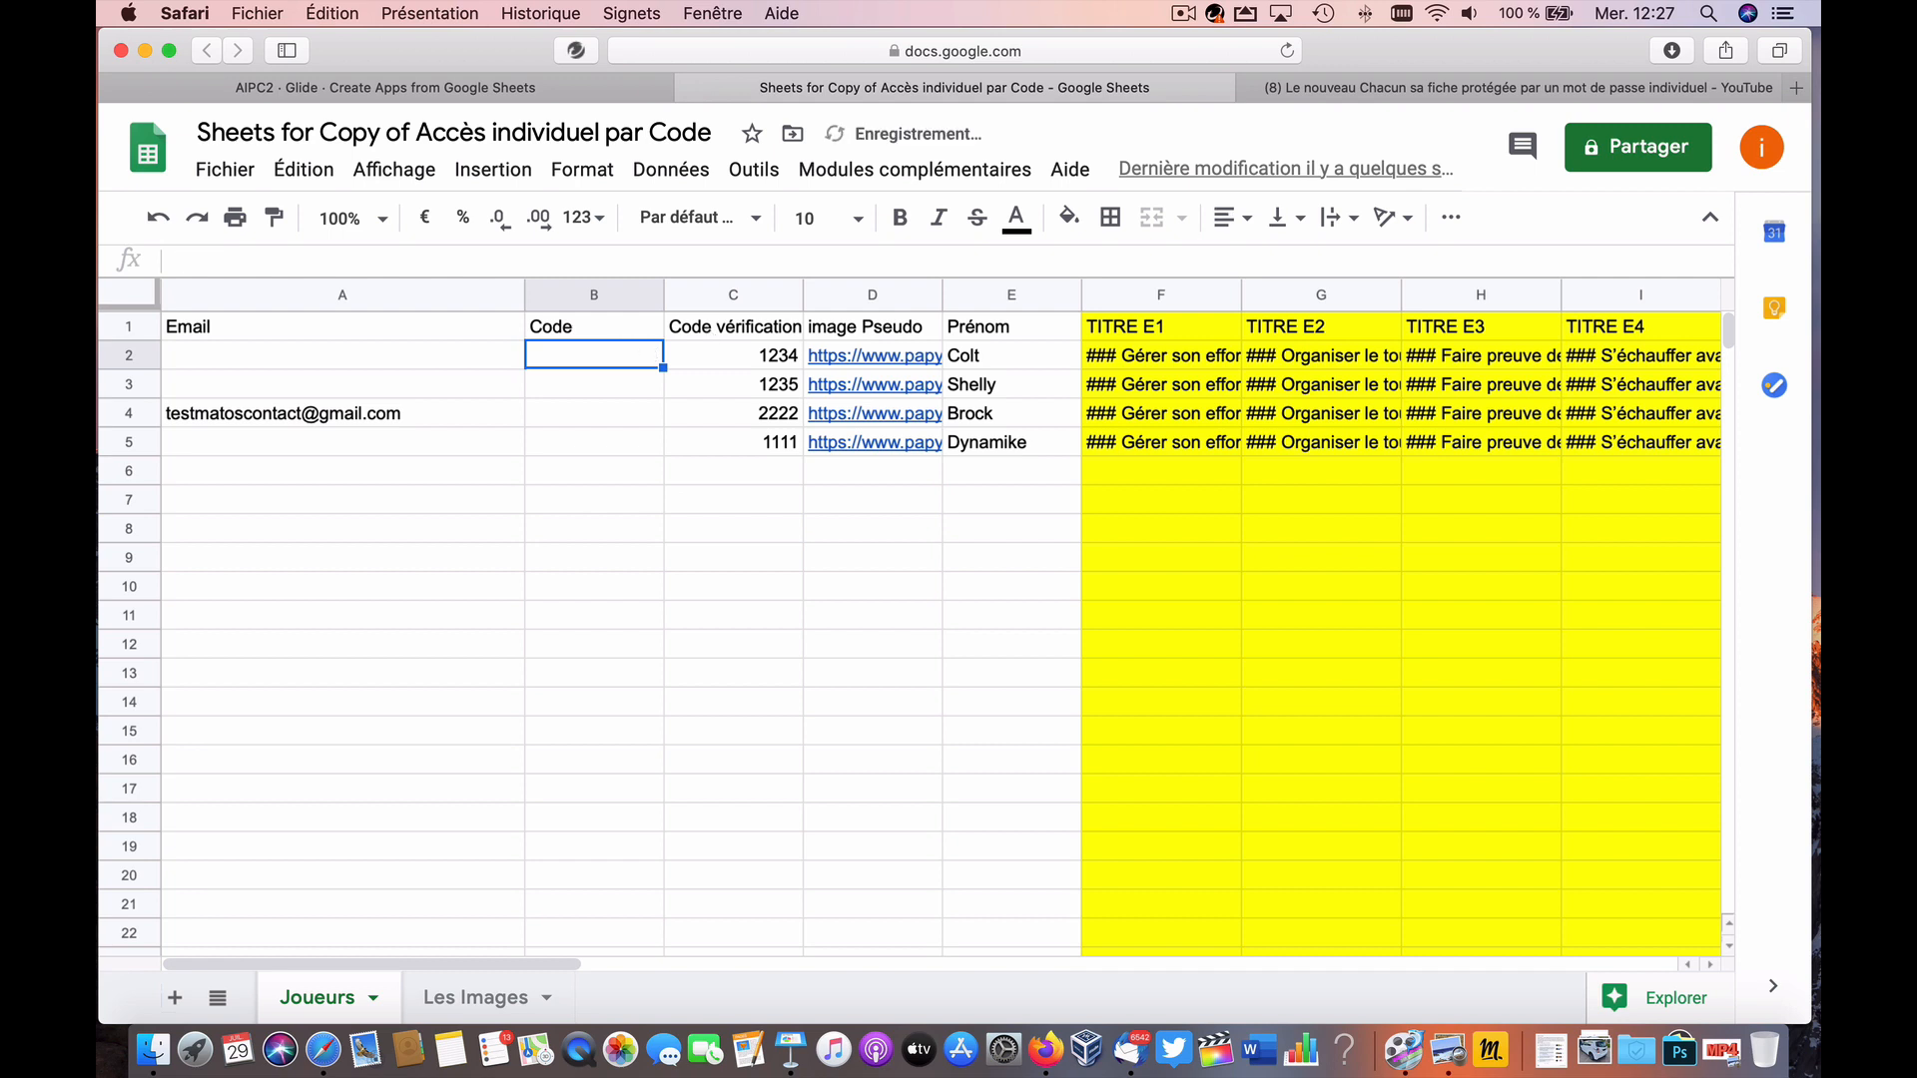
left_click(627, 92)
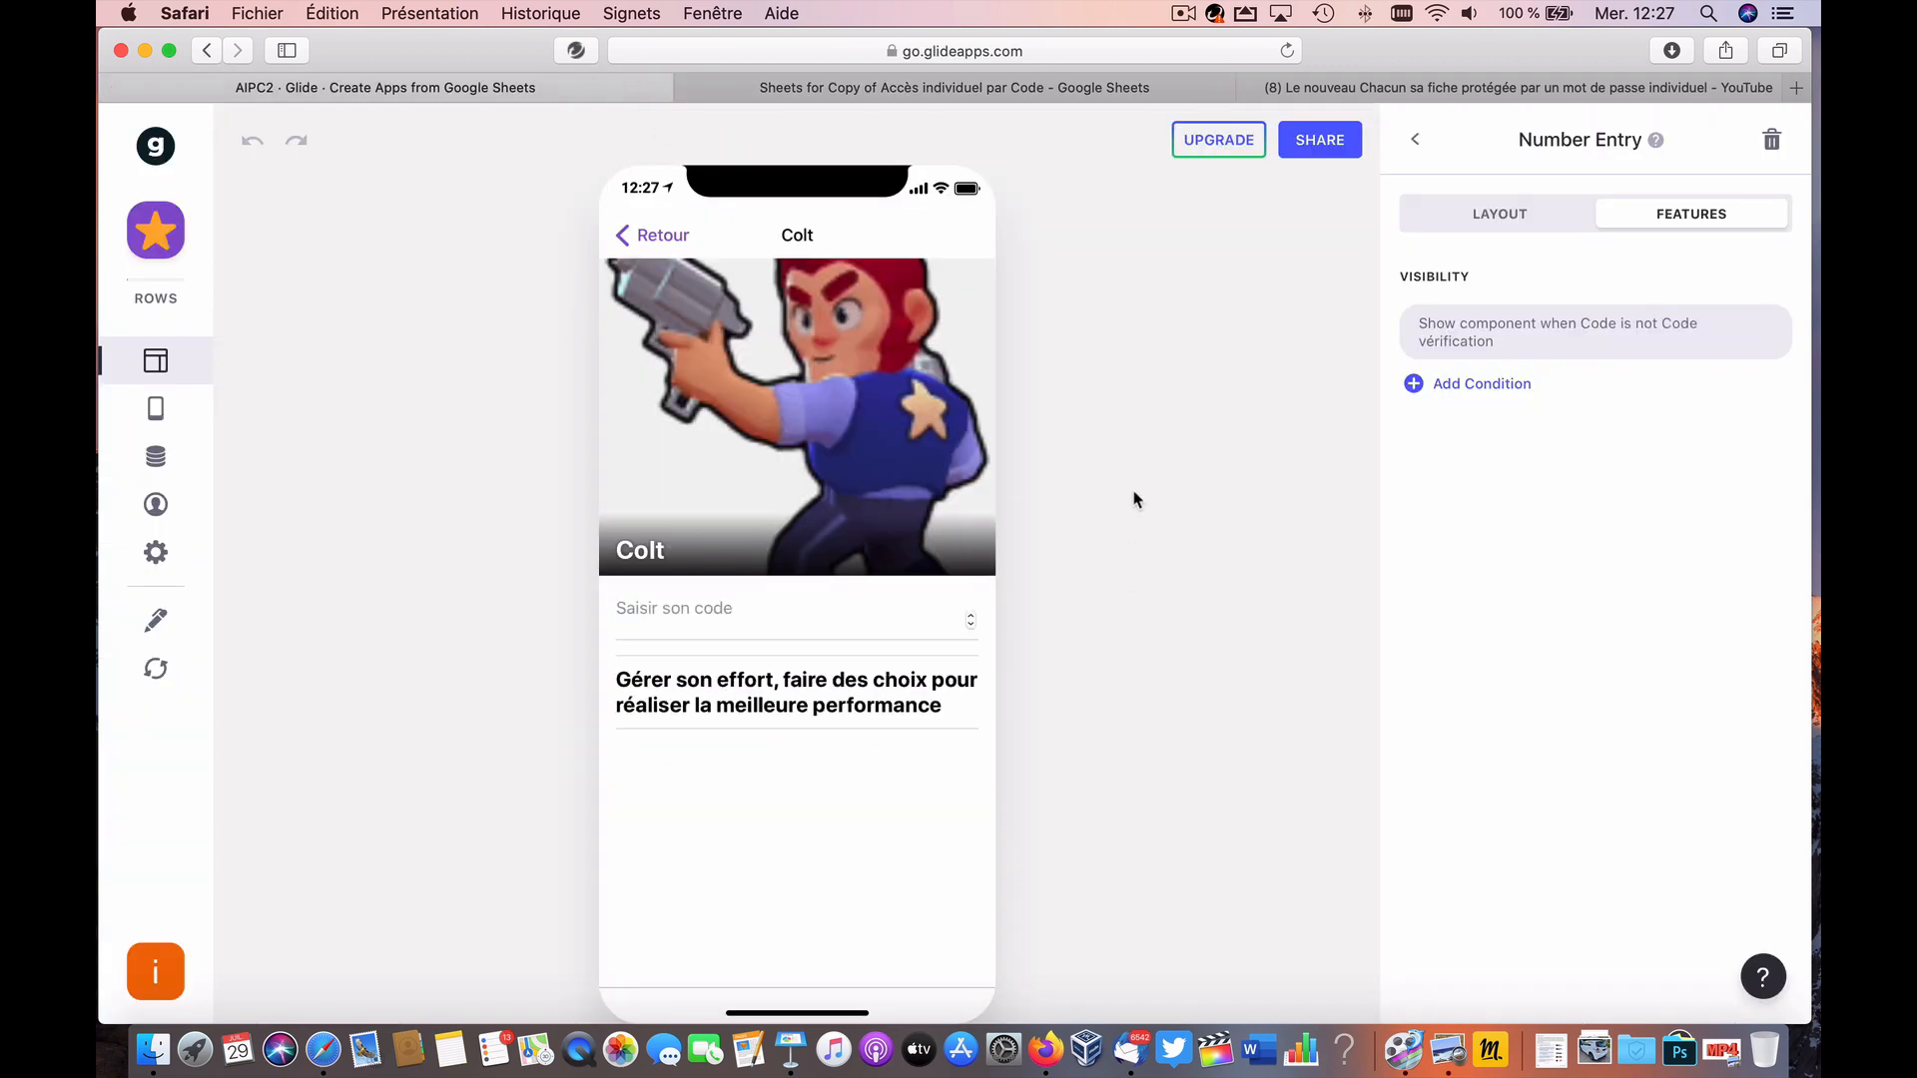
Step: Add a Button component, move it right under the code entry, and select its Go! title
left_click(652, 624)
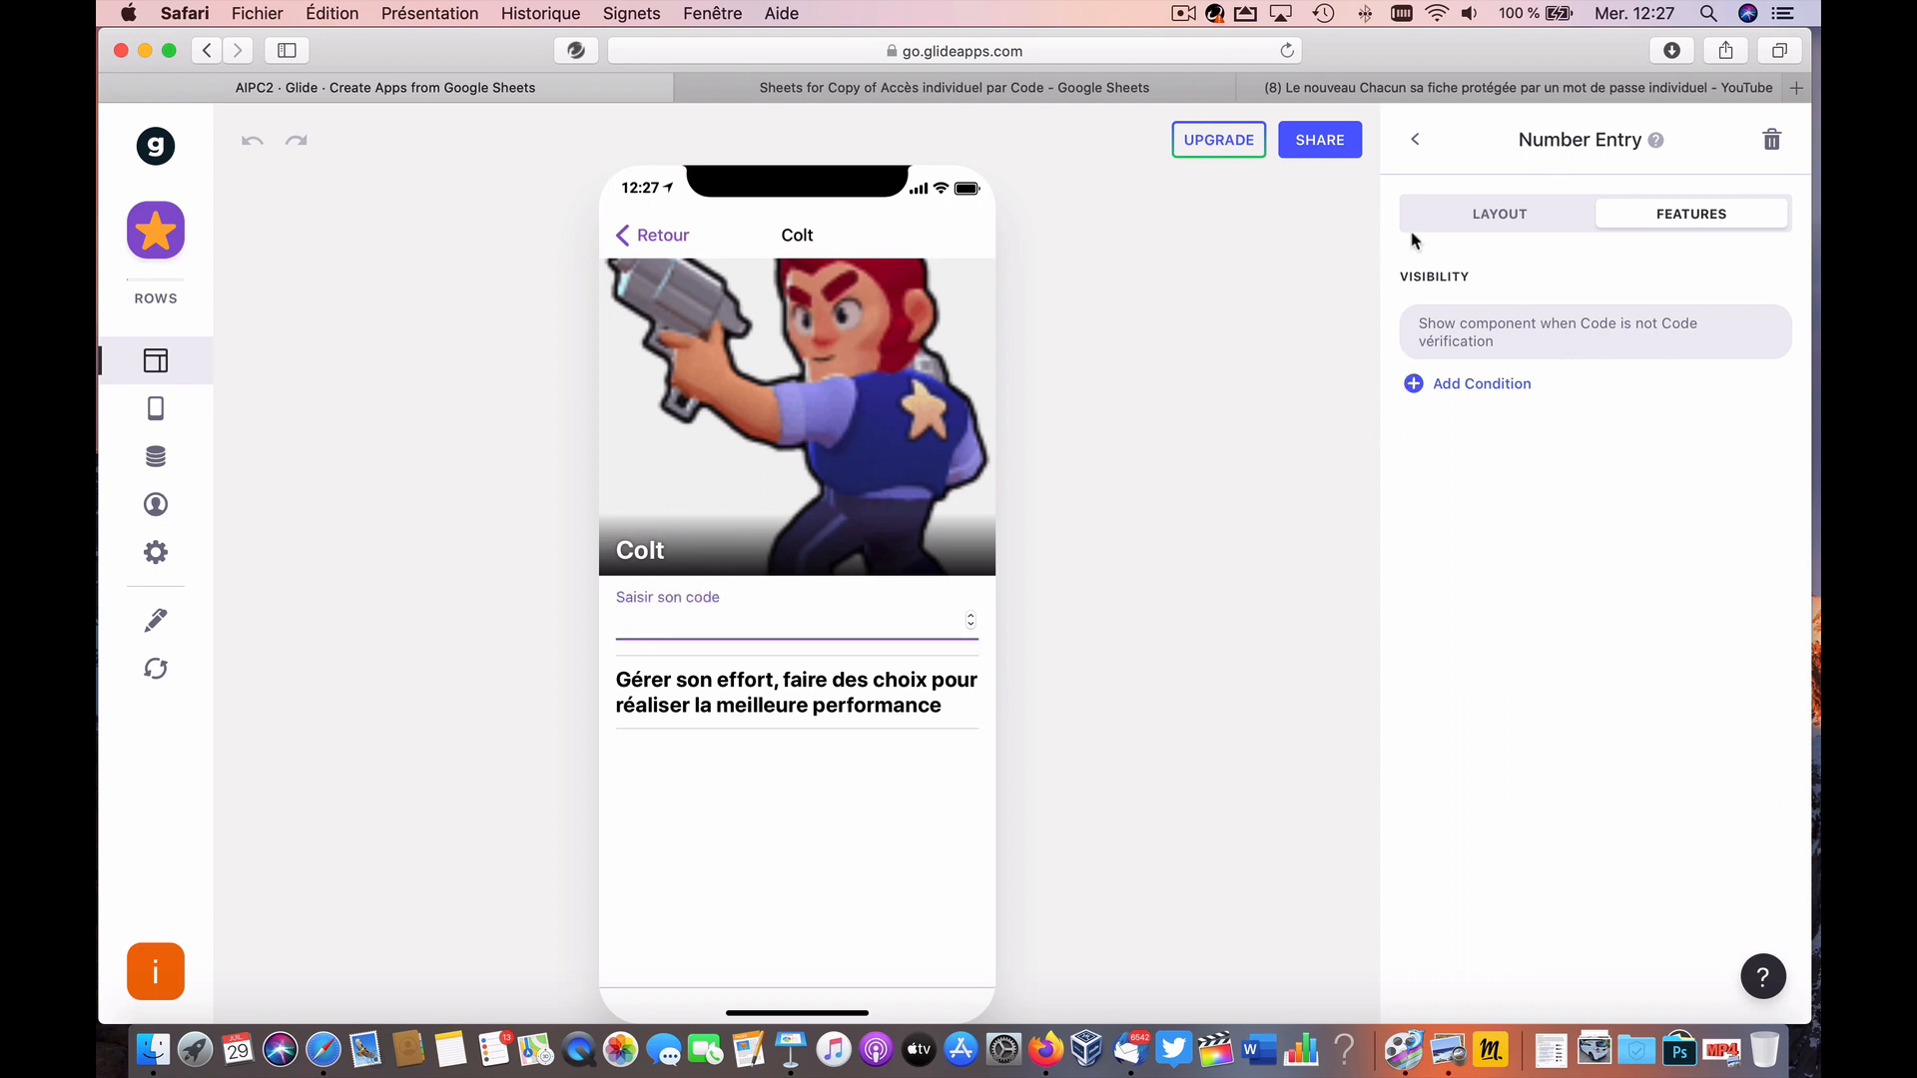
left_click(1416, 145)
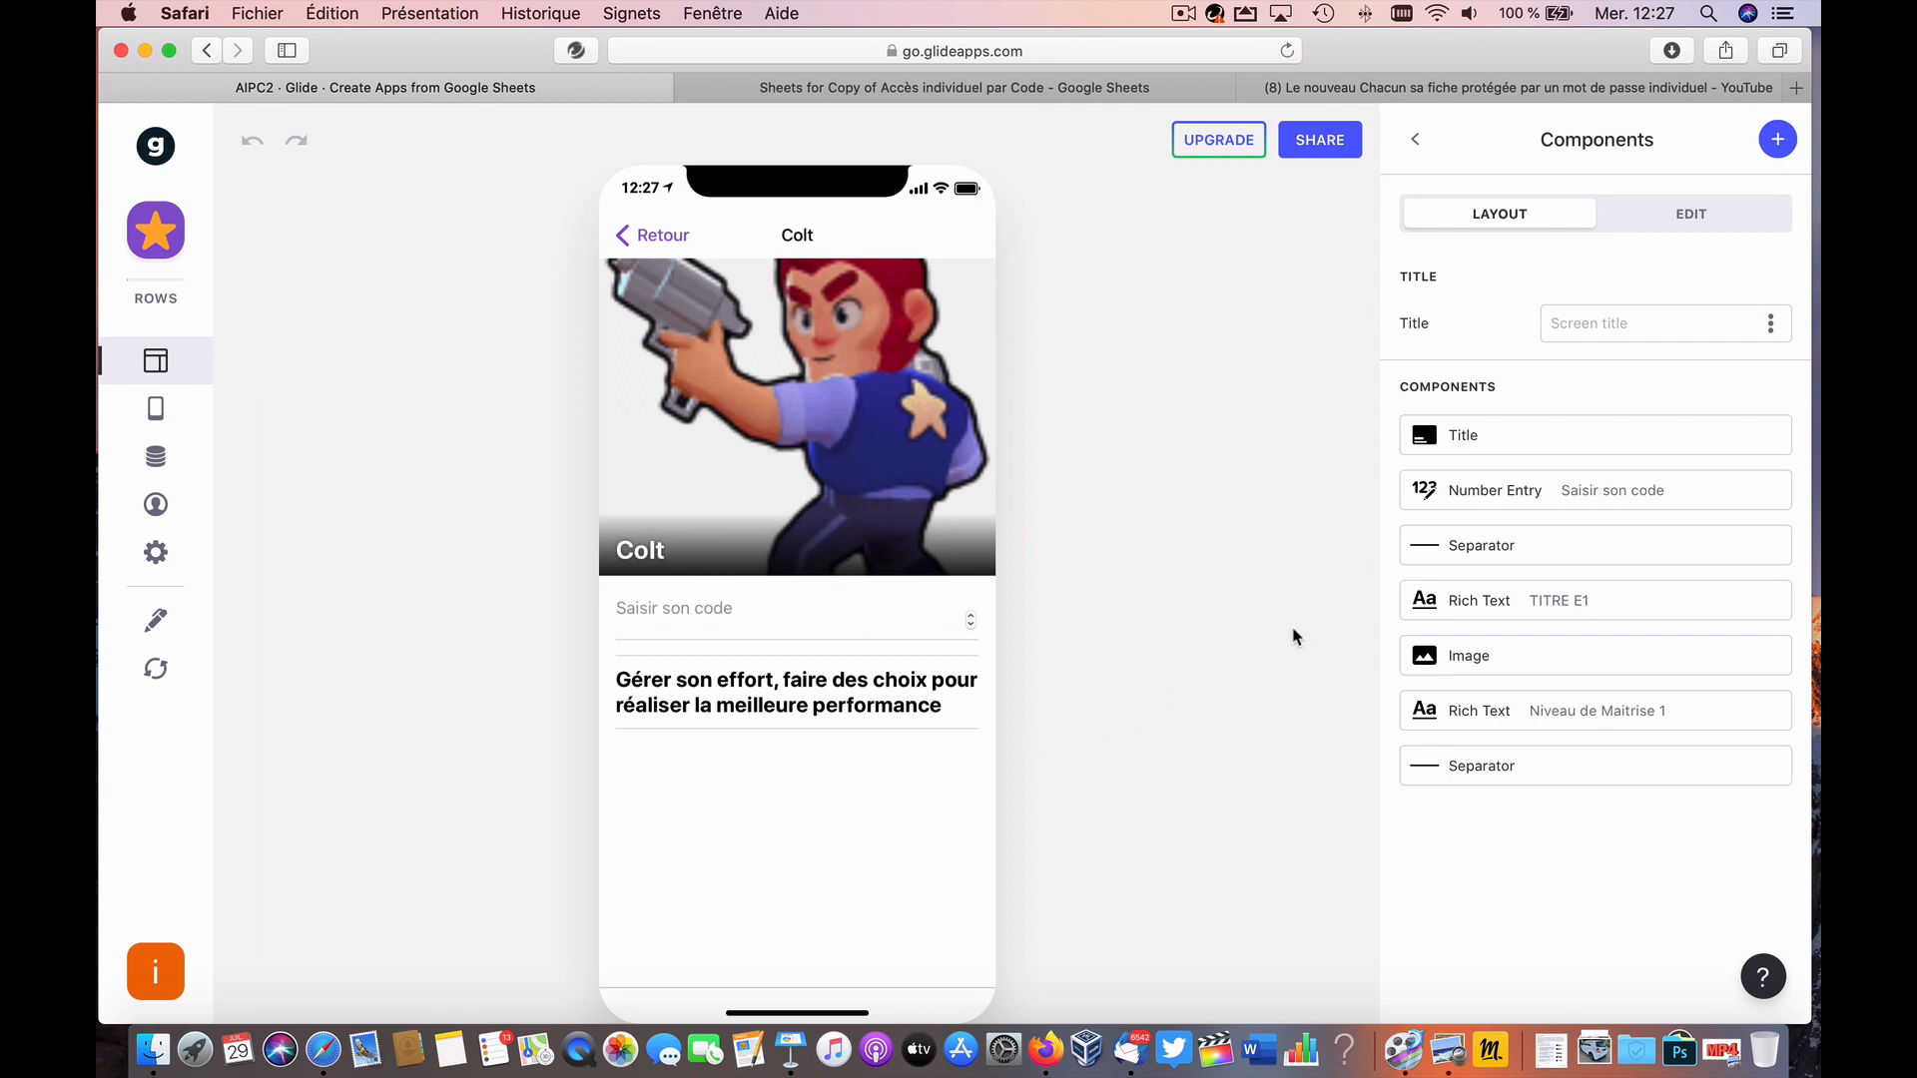
left_click(1783, 145)
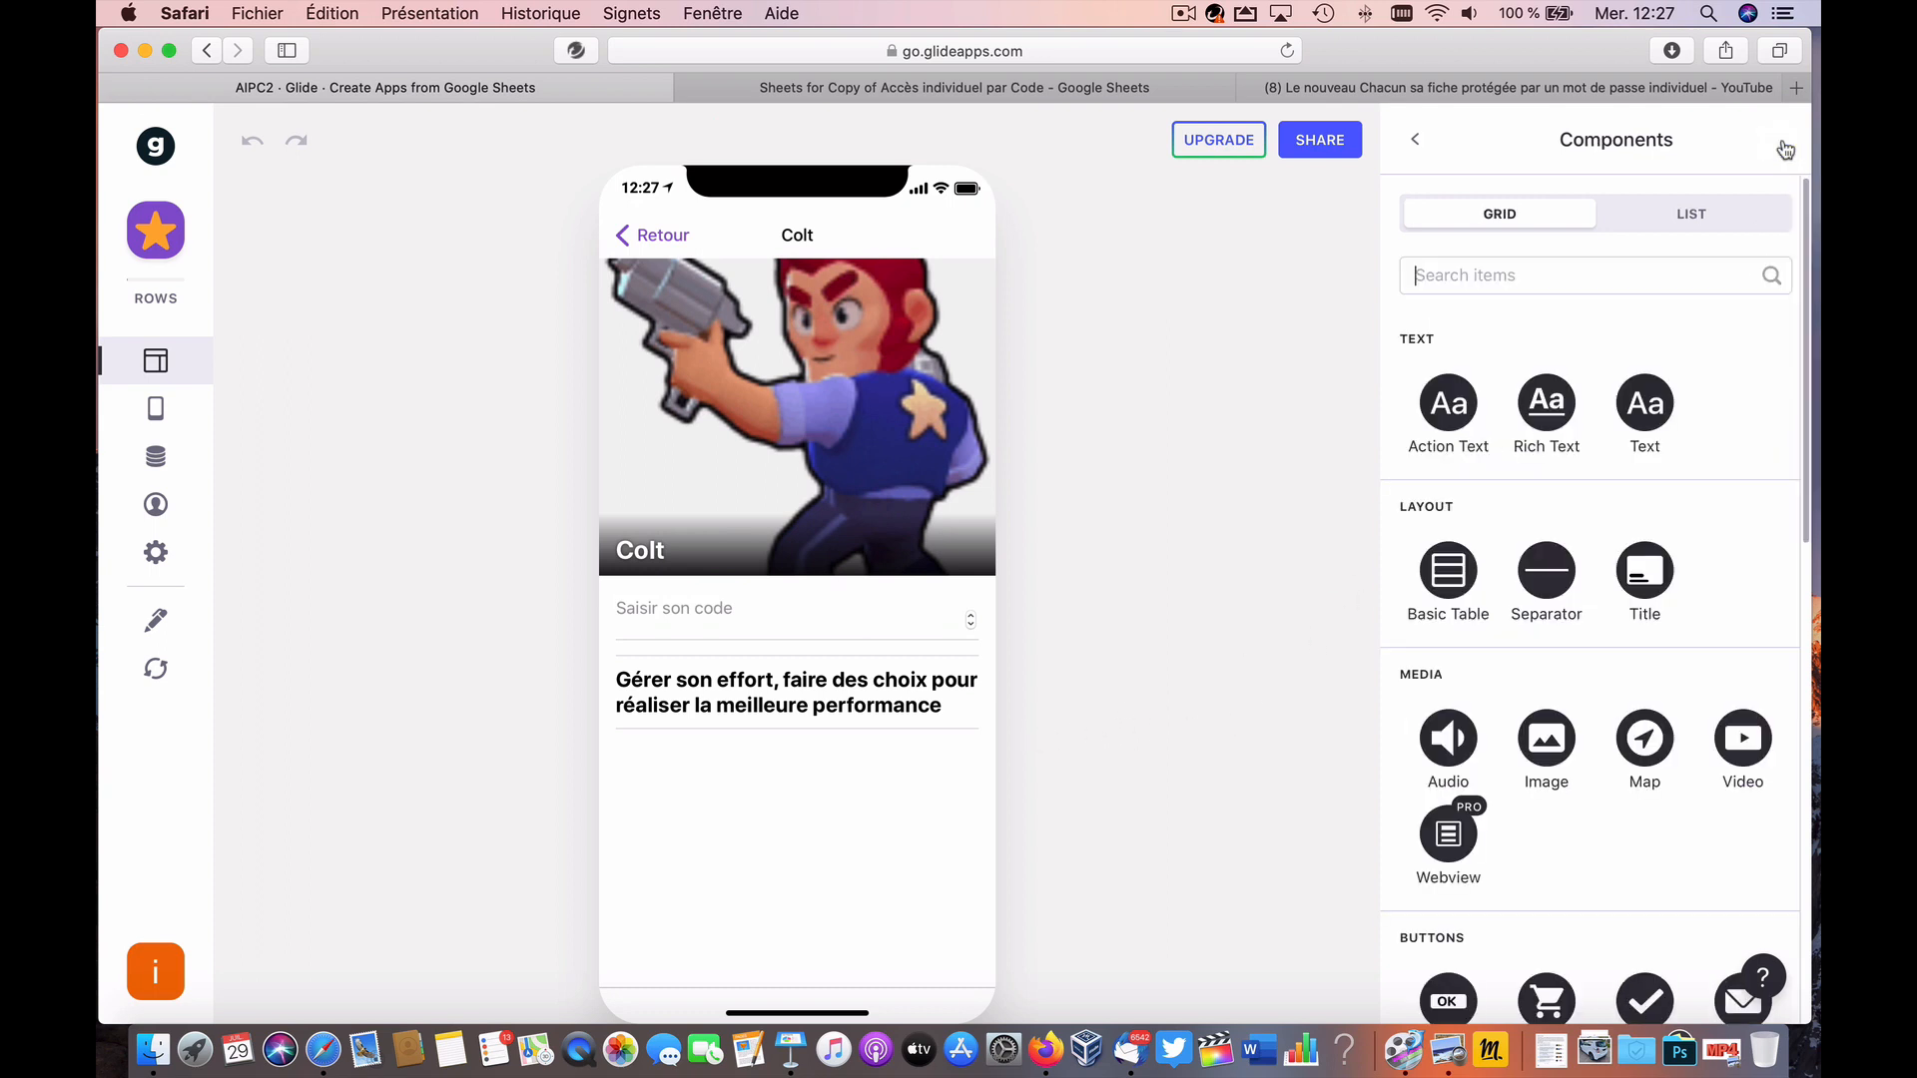
scroll(1482, 786, "down", 4)
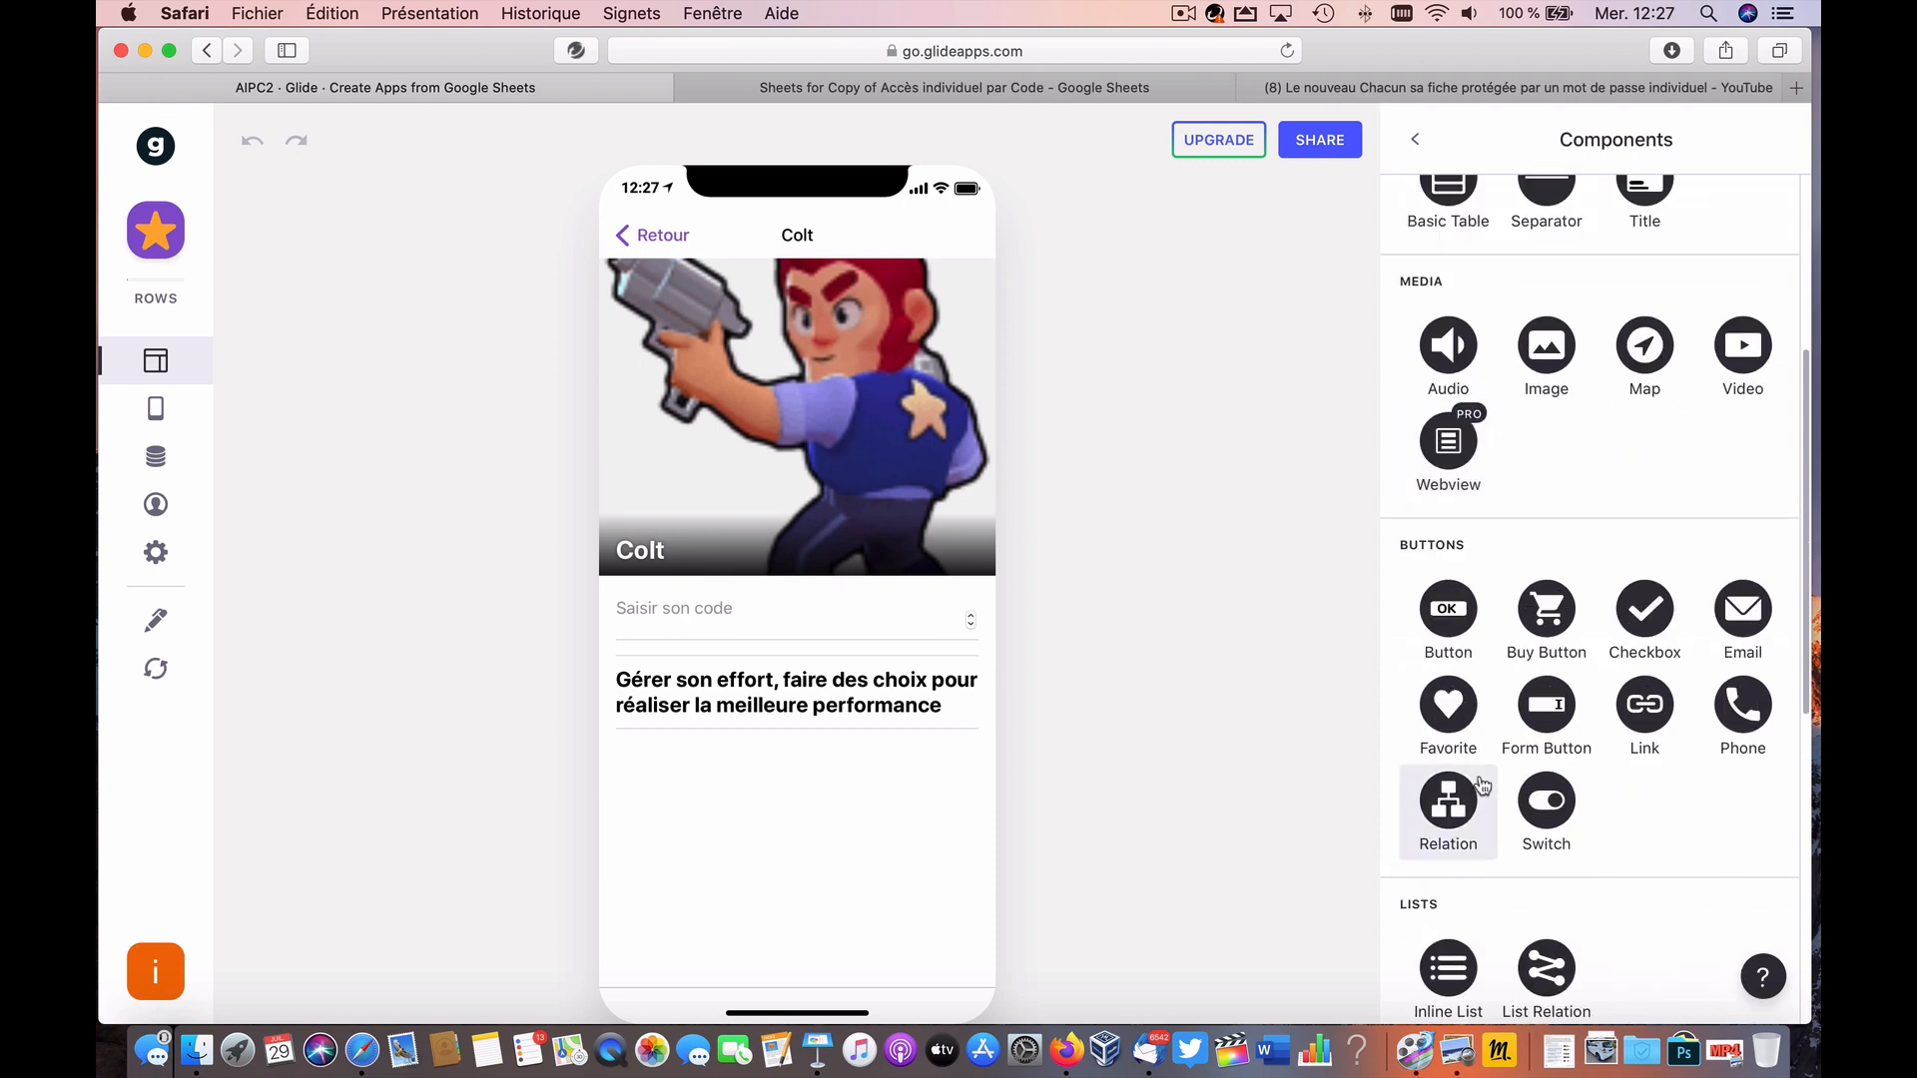
left_click(1464, 624)
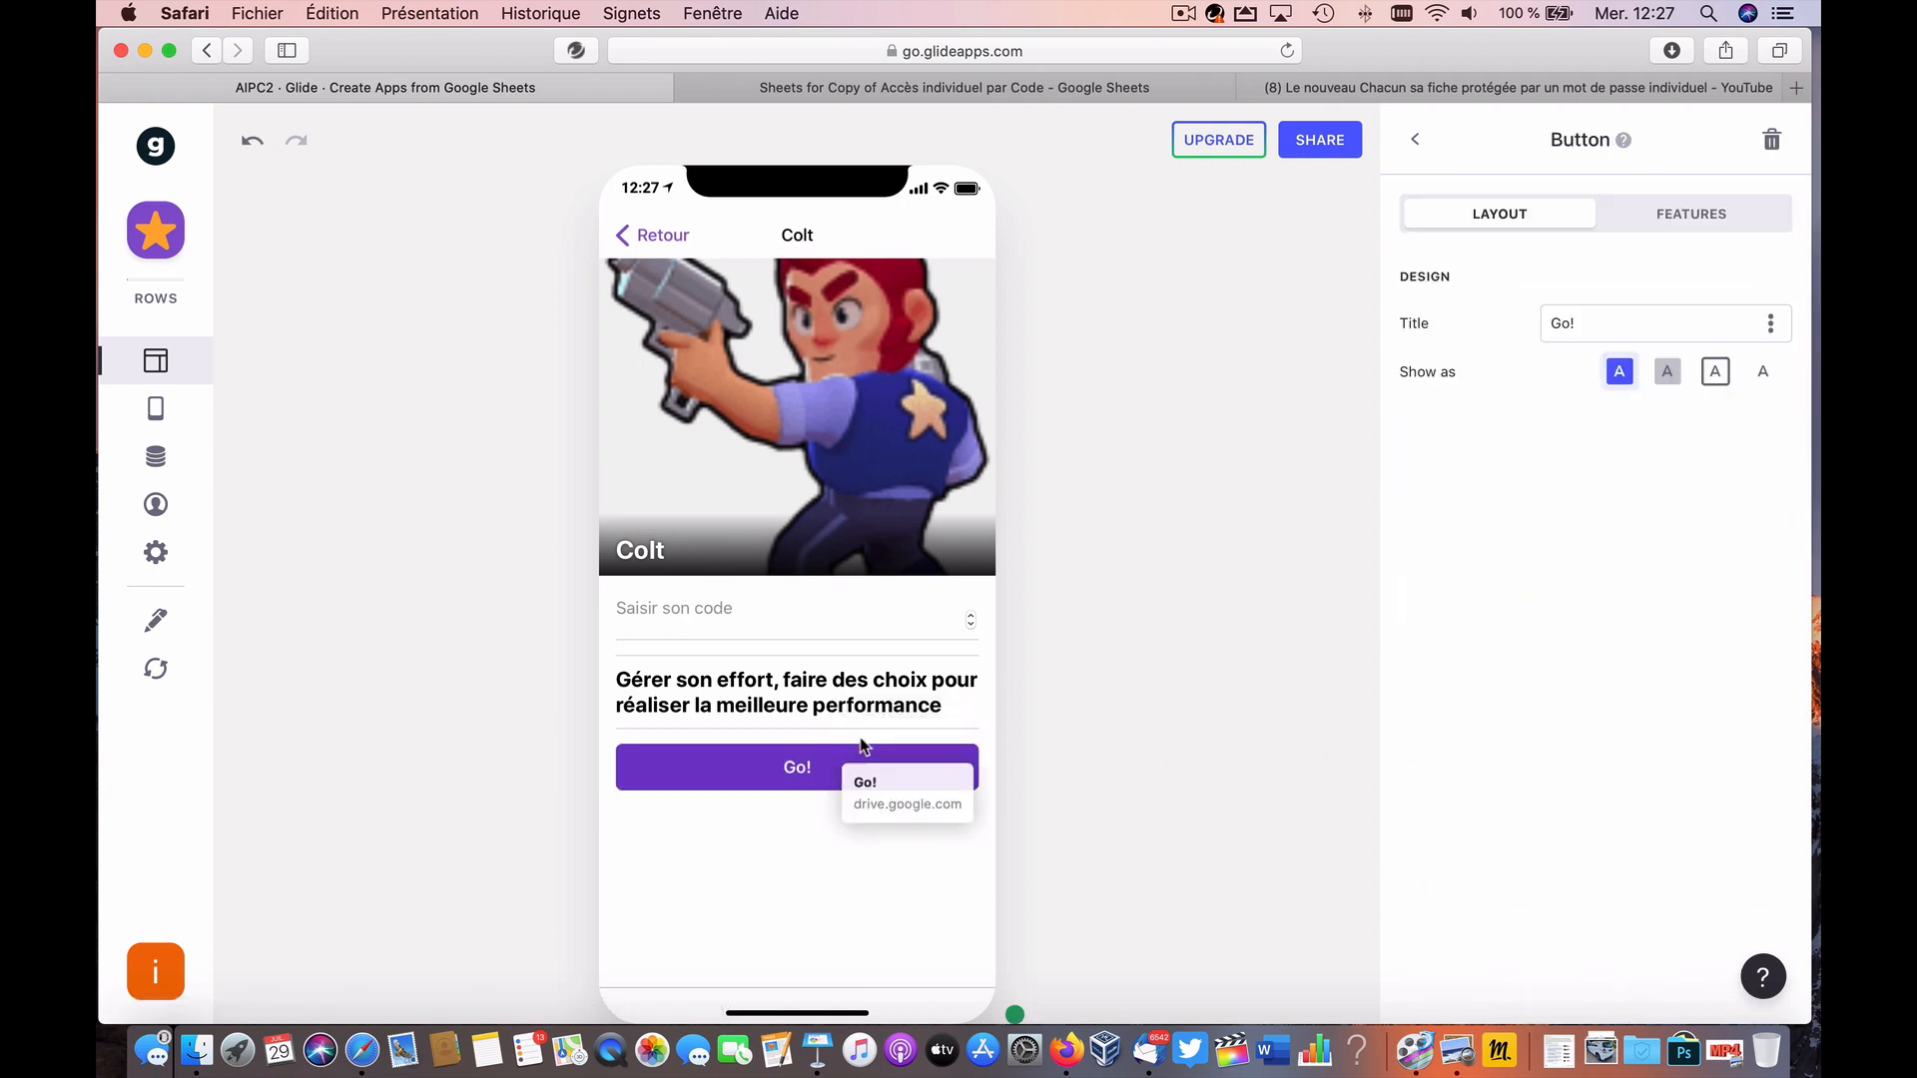
left_click(1412, 150)
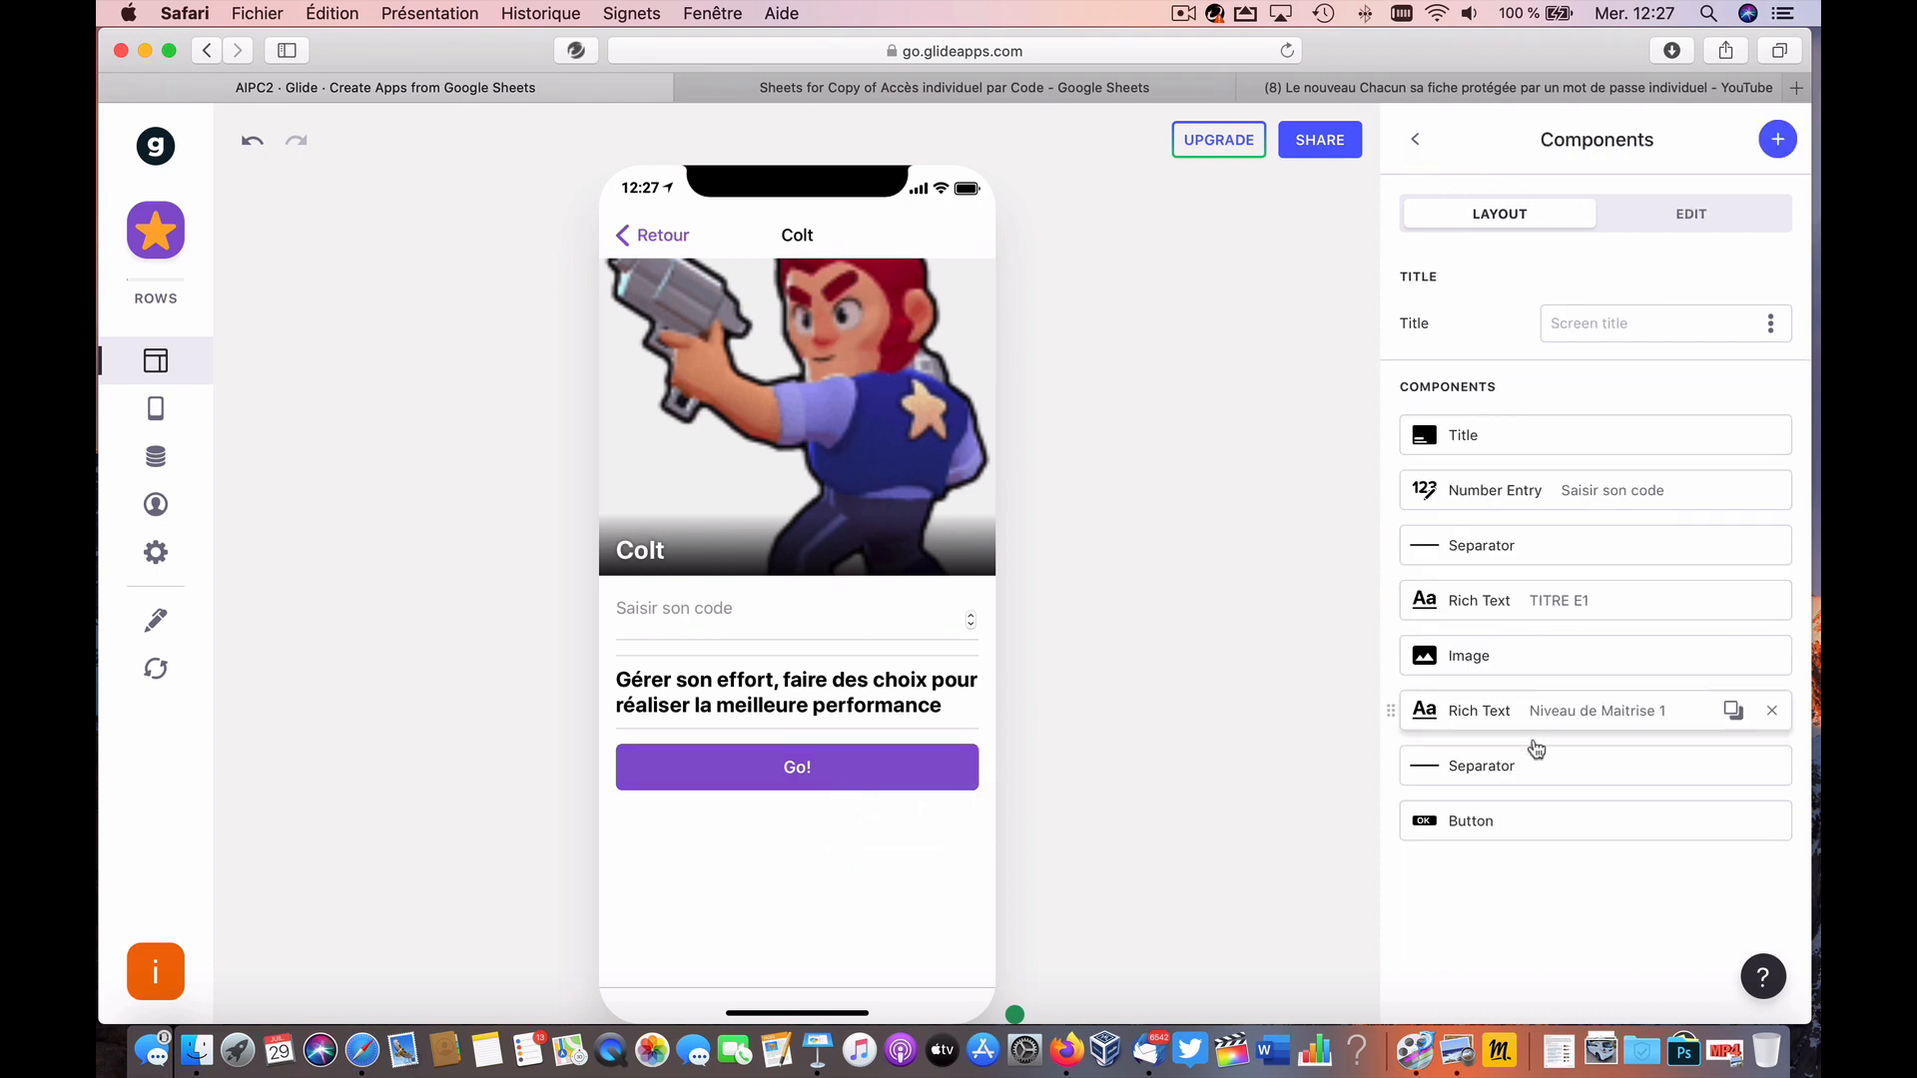
left_click_drag(1510, 823, 1515, 538)
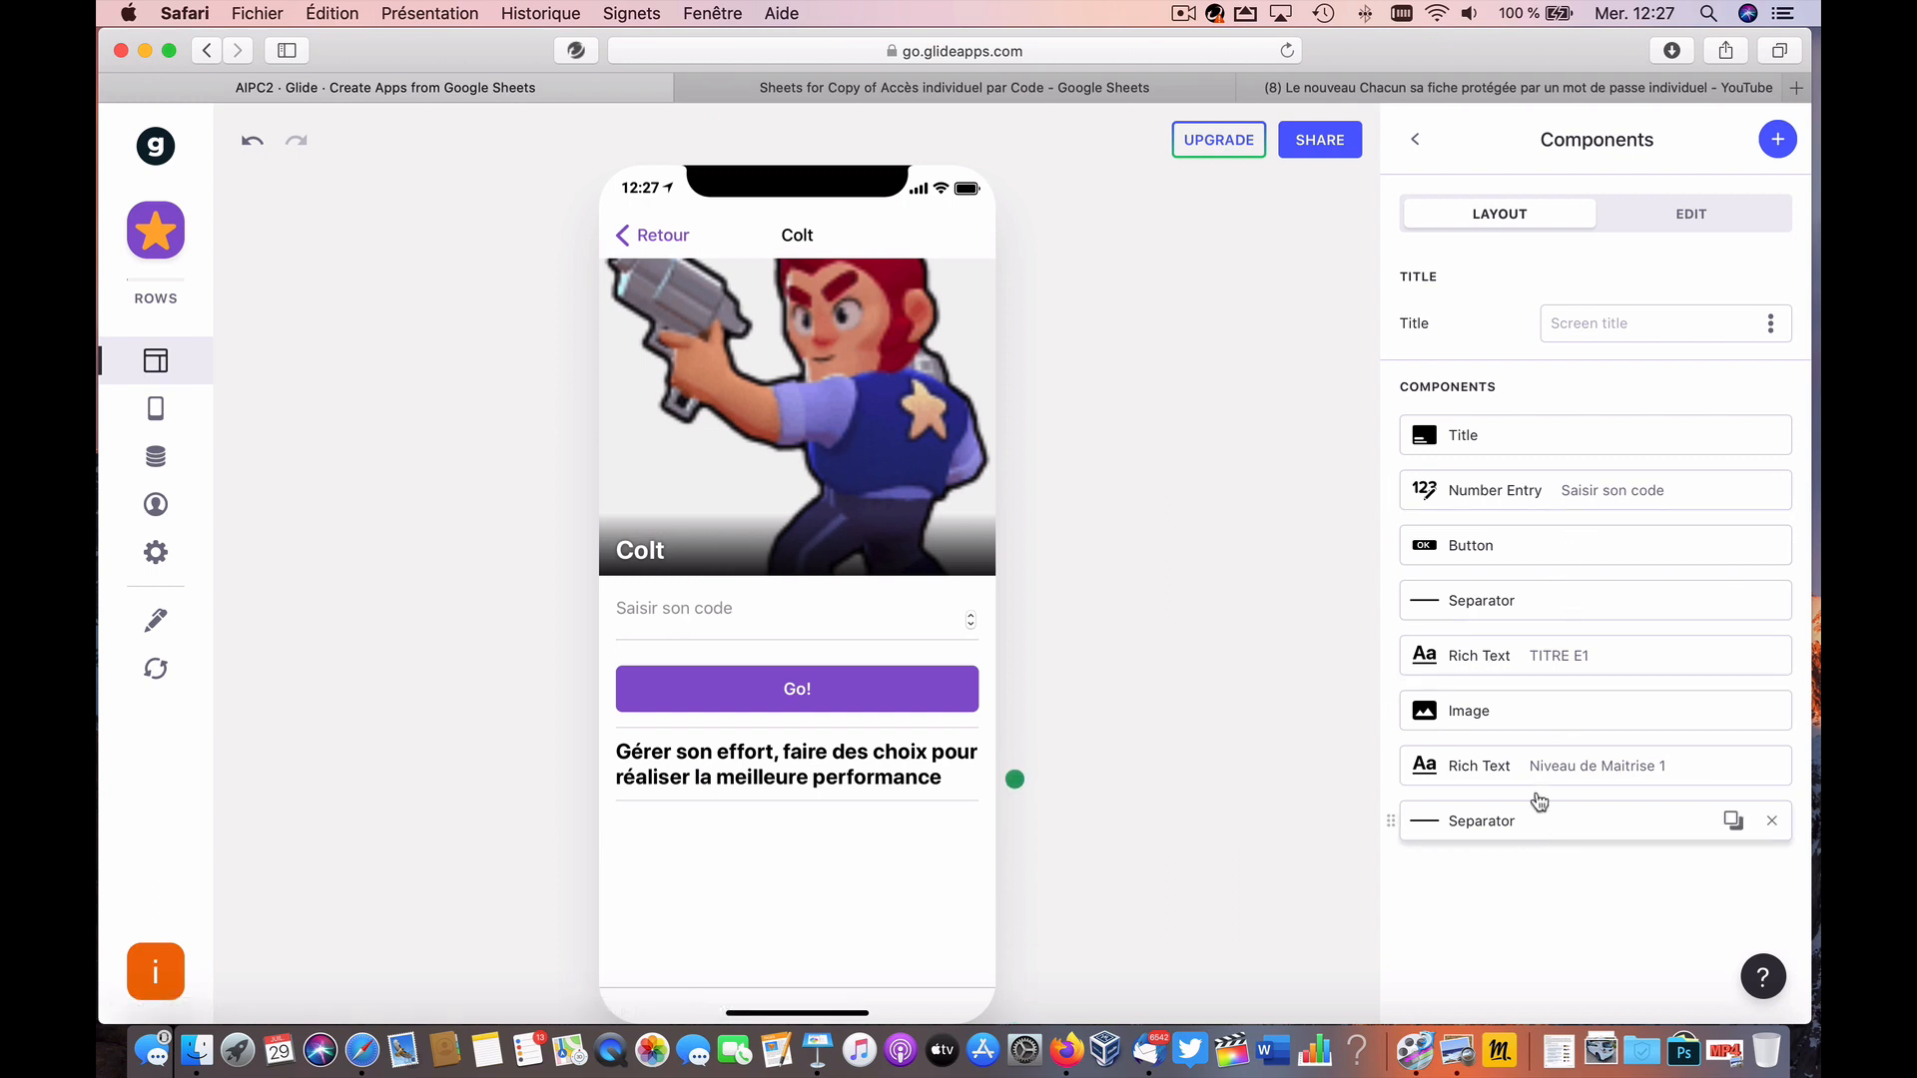
left_click(1526, 548)
left_click_drag(1597, 322, 1500, 316)
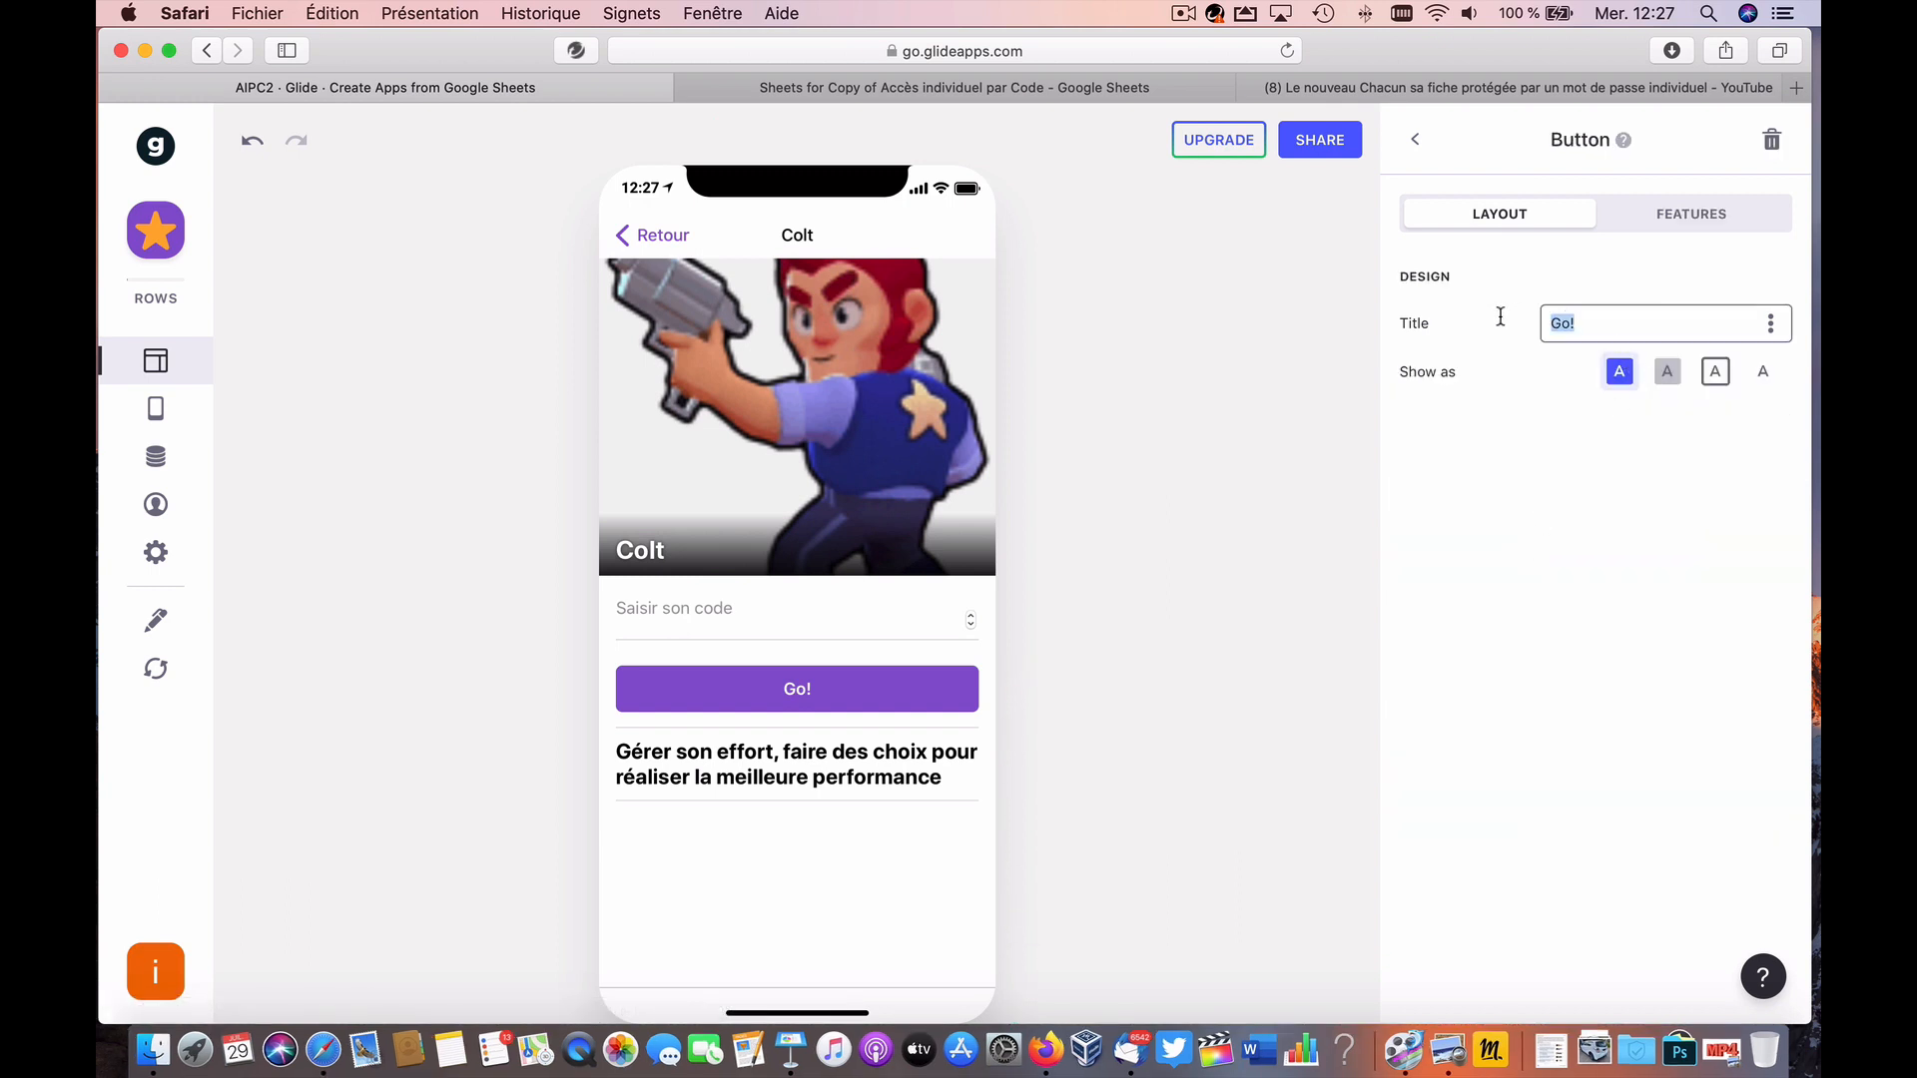
Step: Retitle the button 'Se déconnecter' and keep the Filled style after trying the others
type("Se deconnecter")
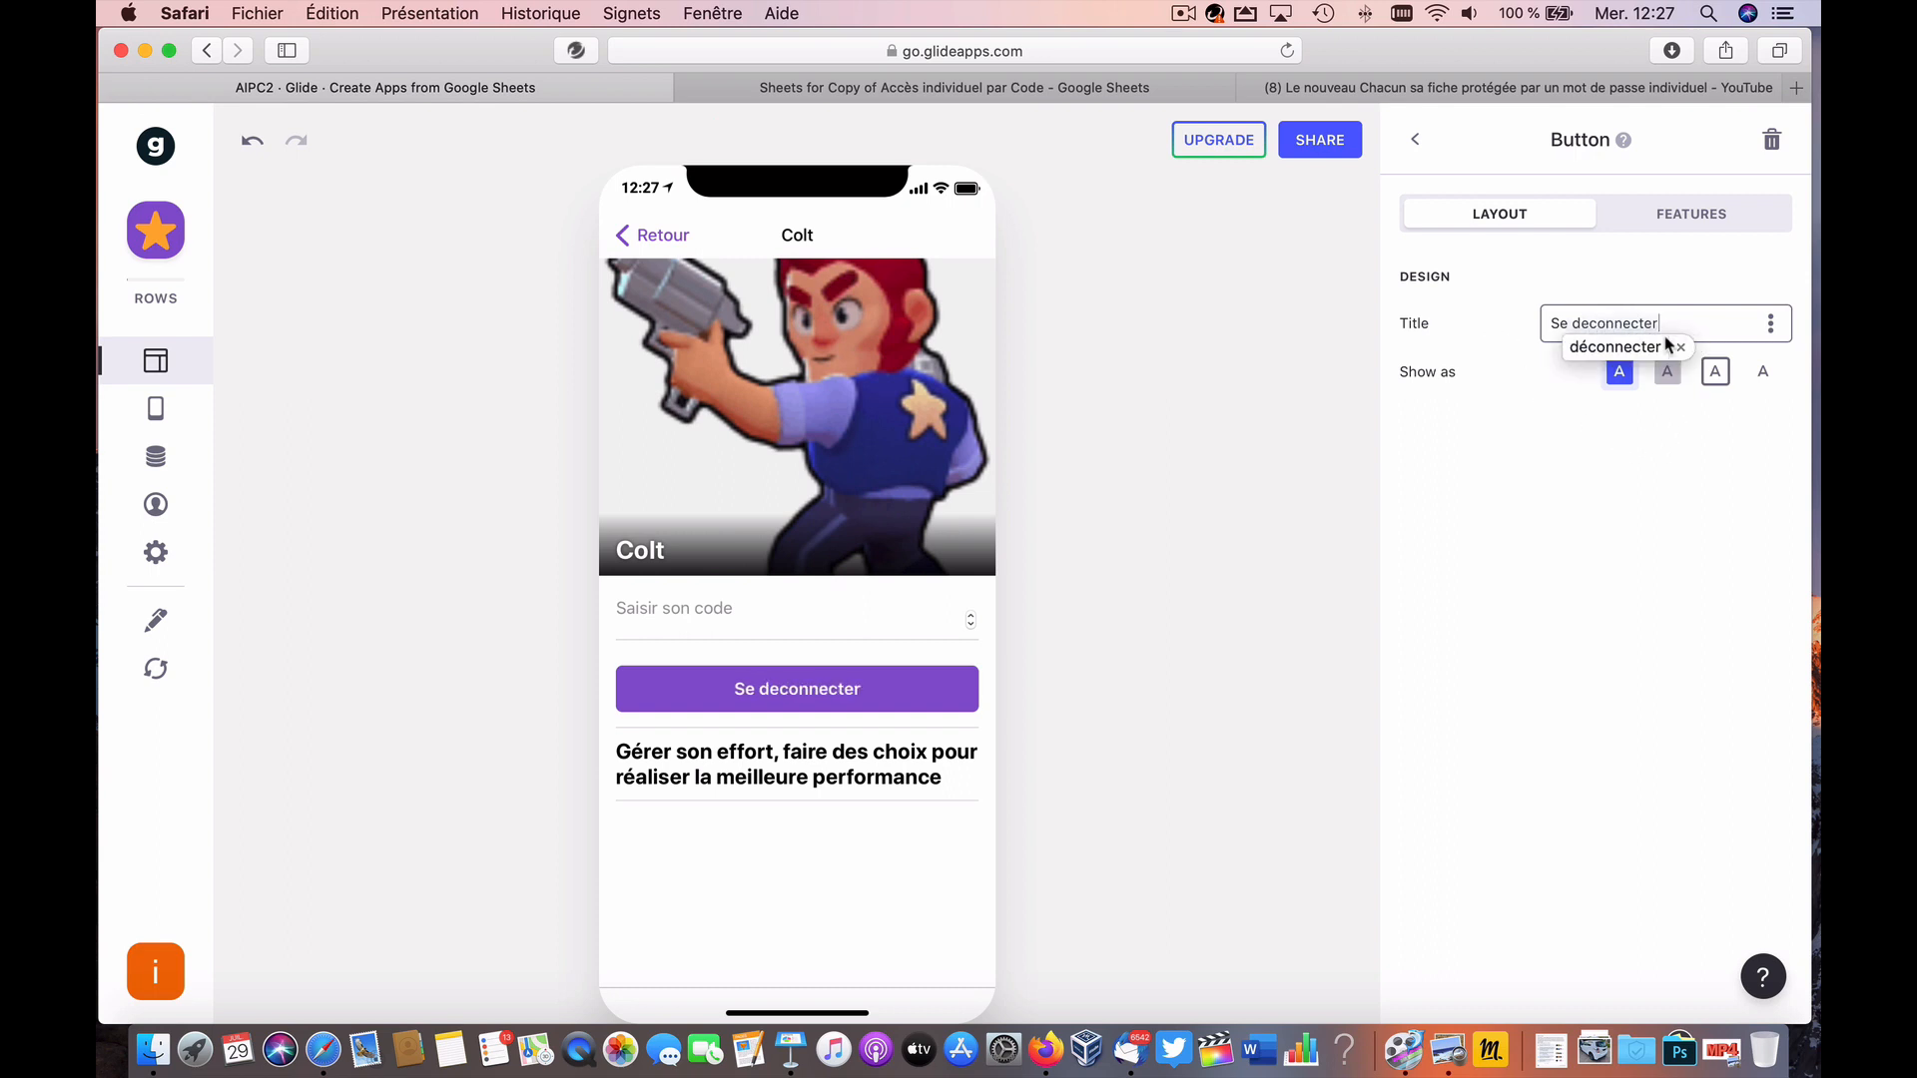
left_click(1665, 344)
left_click(1637, 451)
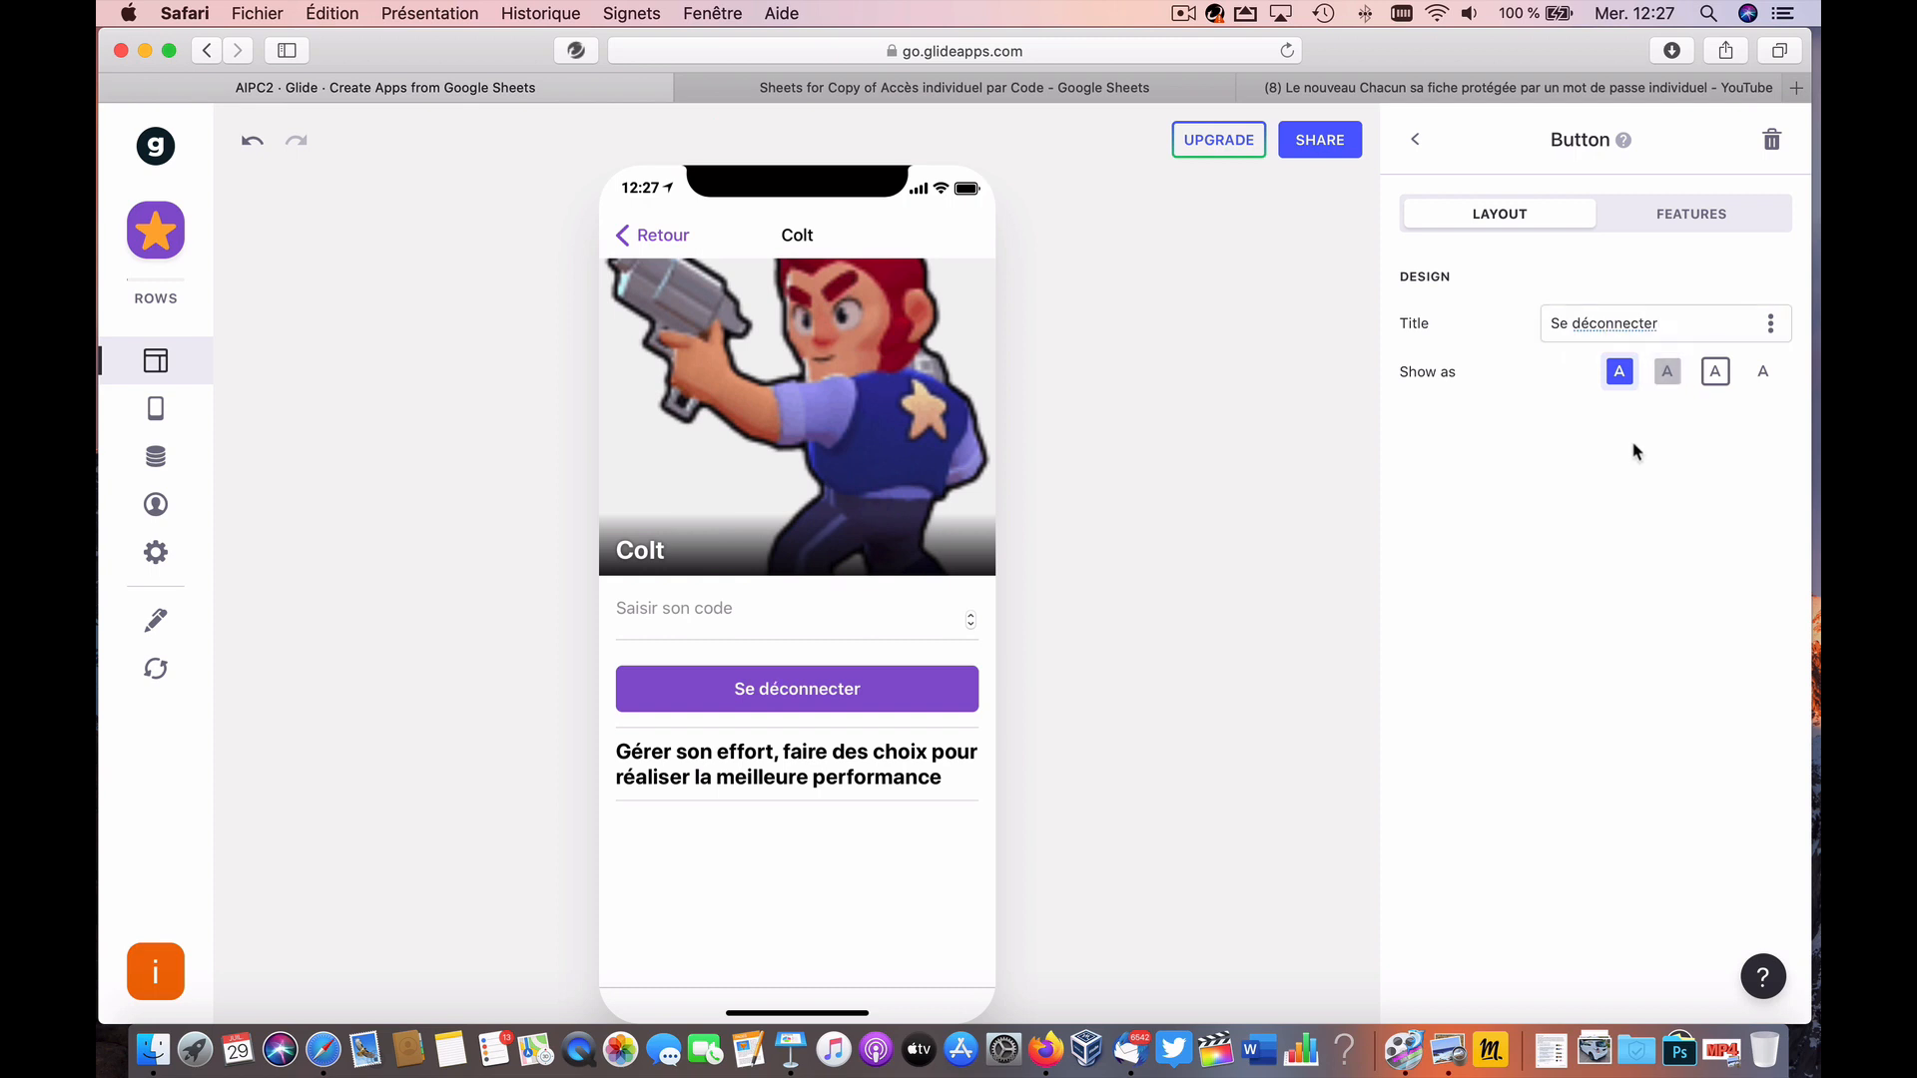
left_click(1666, 372)
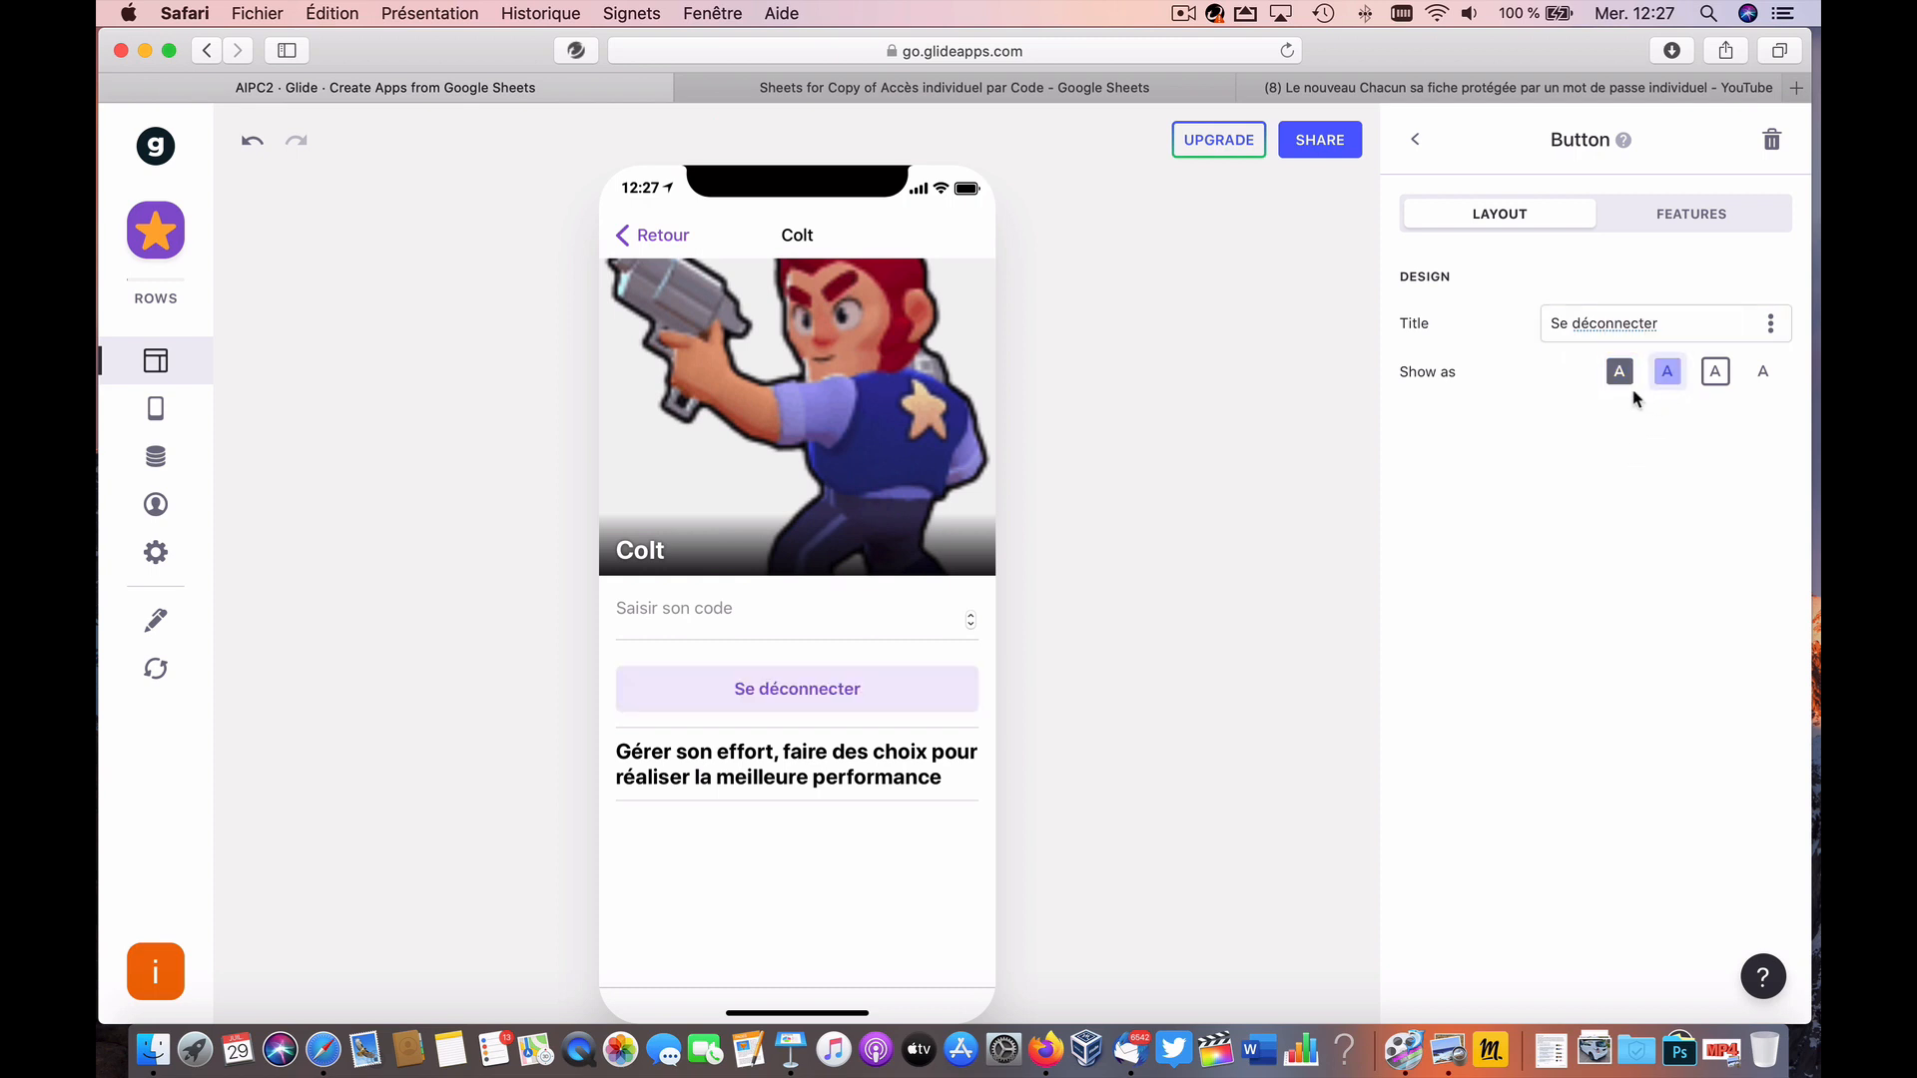
left_click(1621, 377)
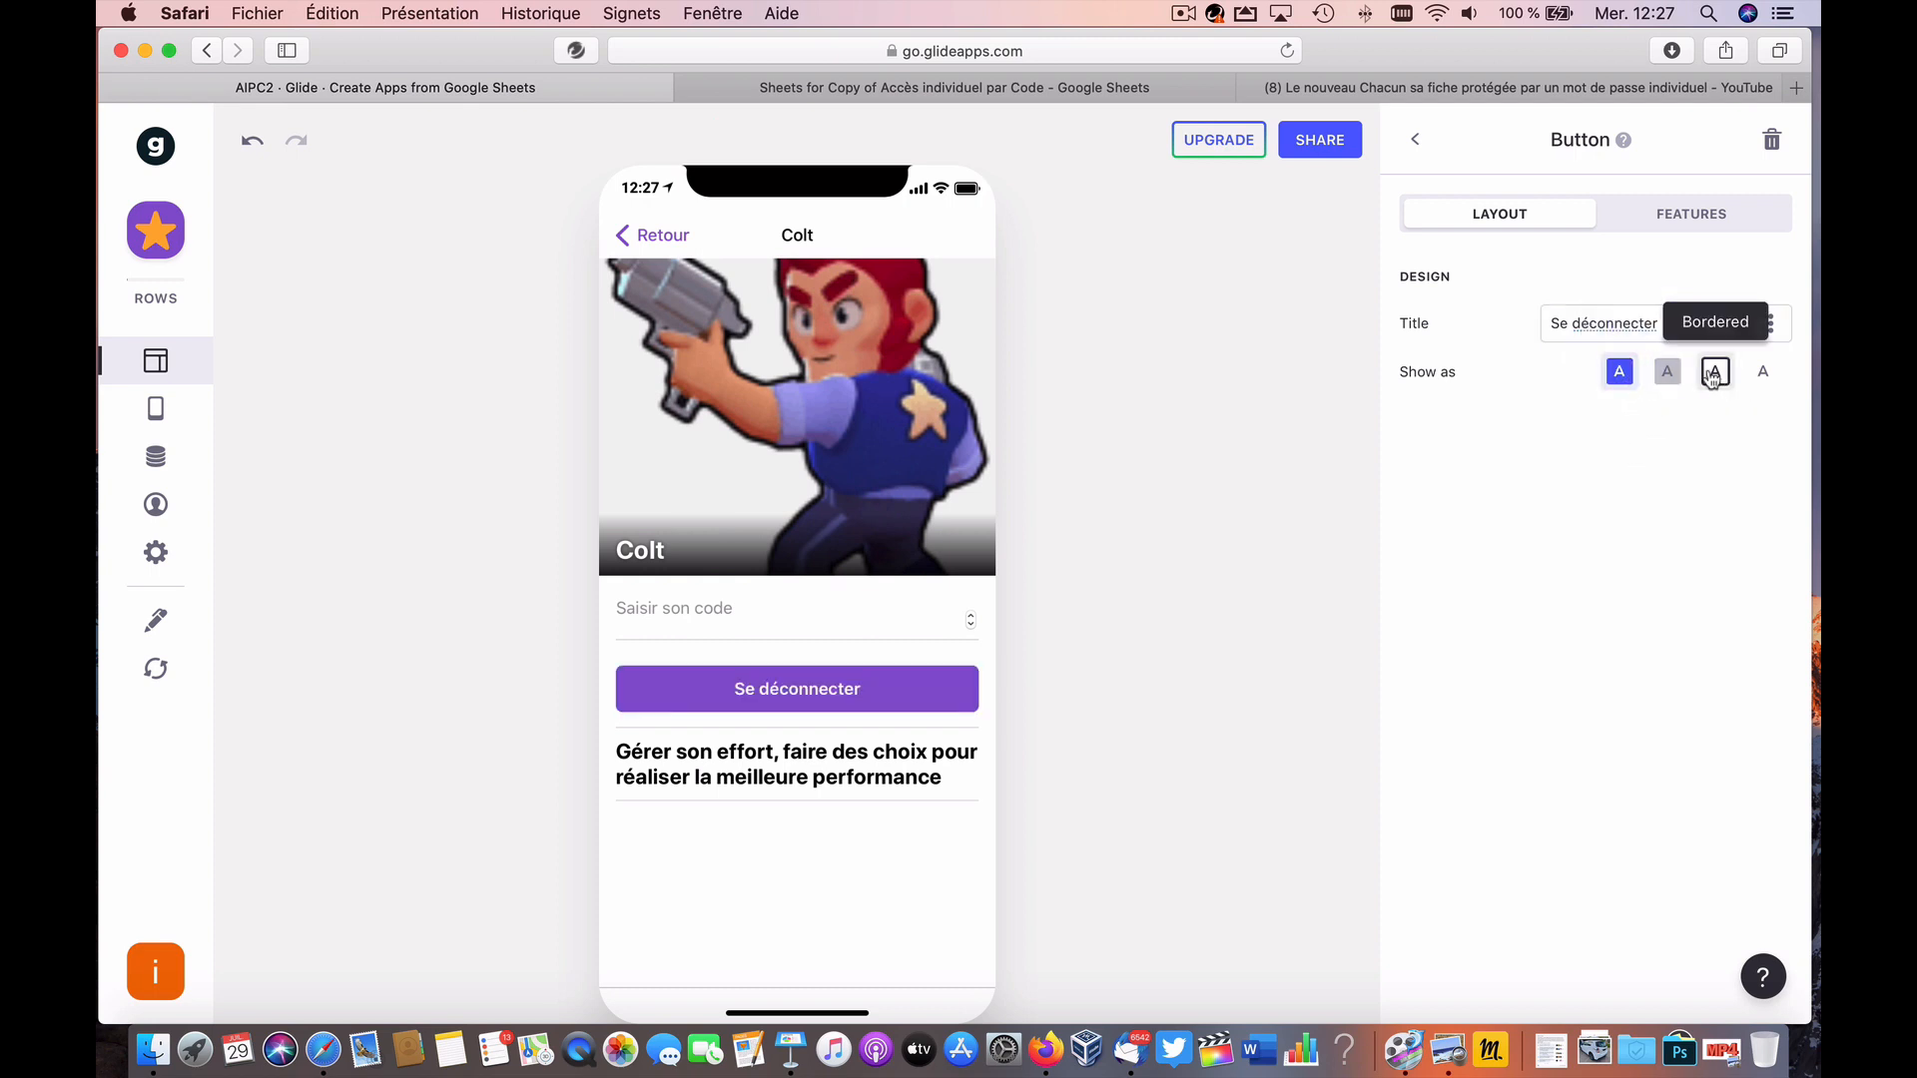
left_click(1715, 375)
left_click(1756, 378)
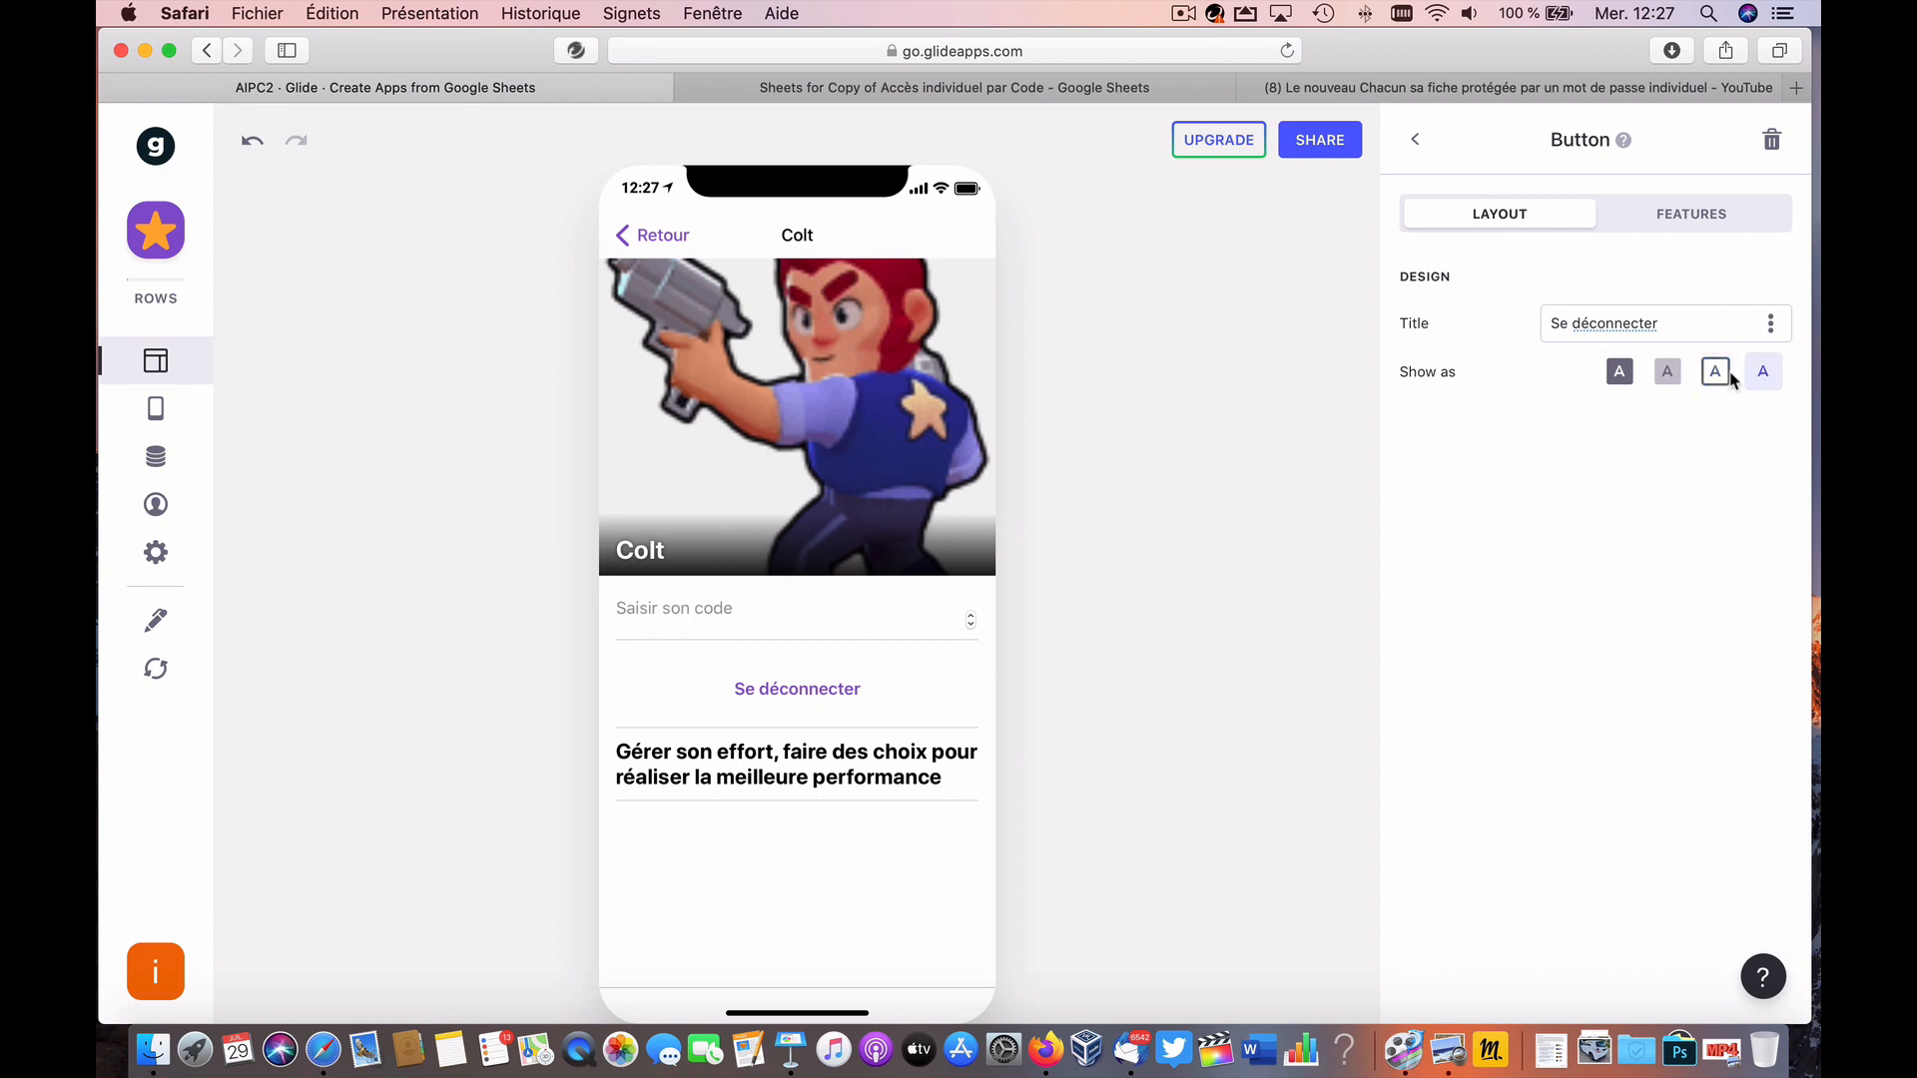
left_click(1619, 373)
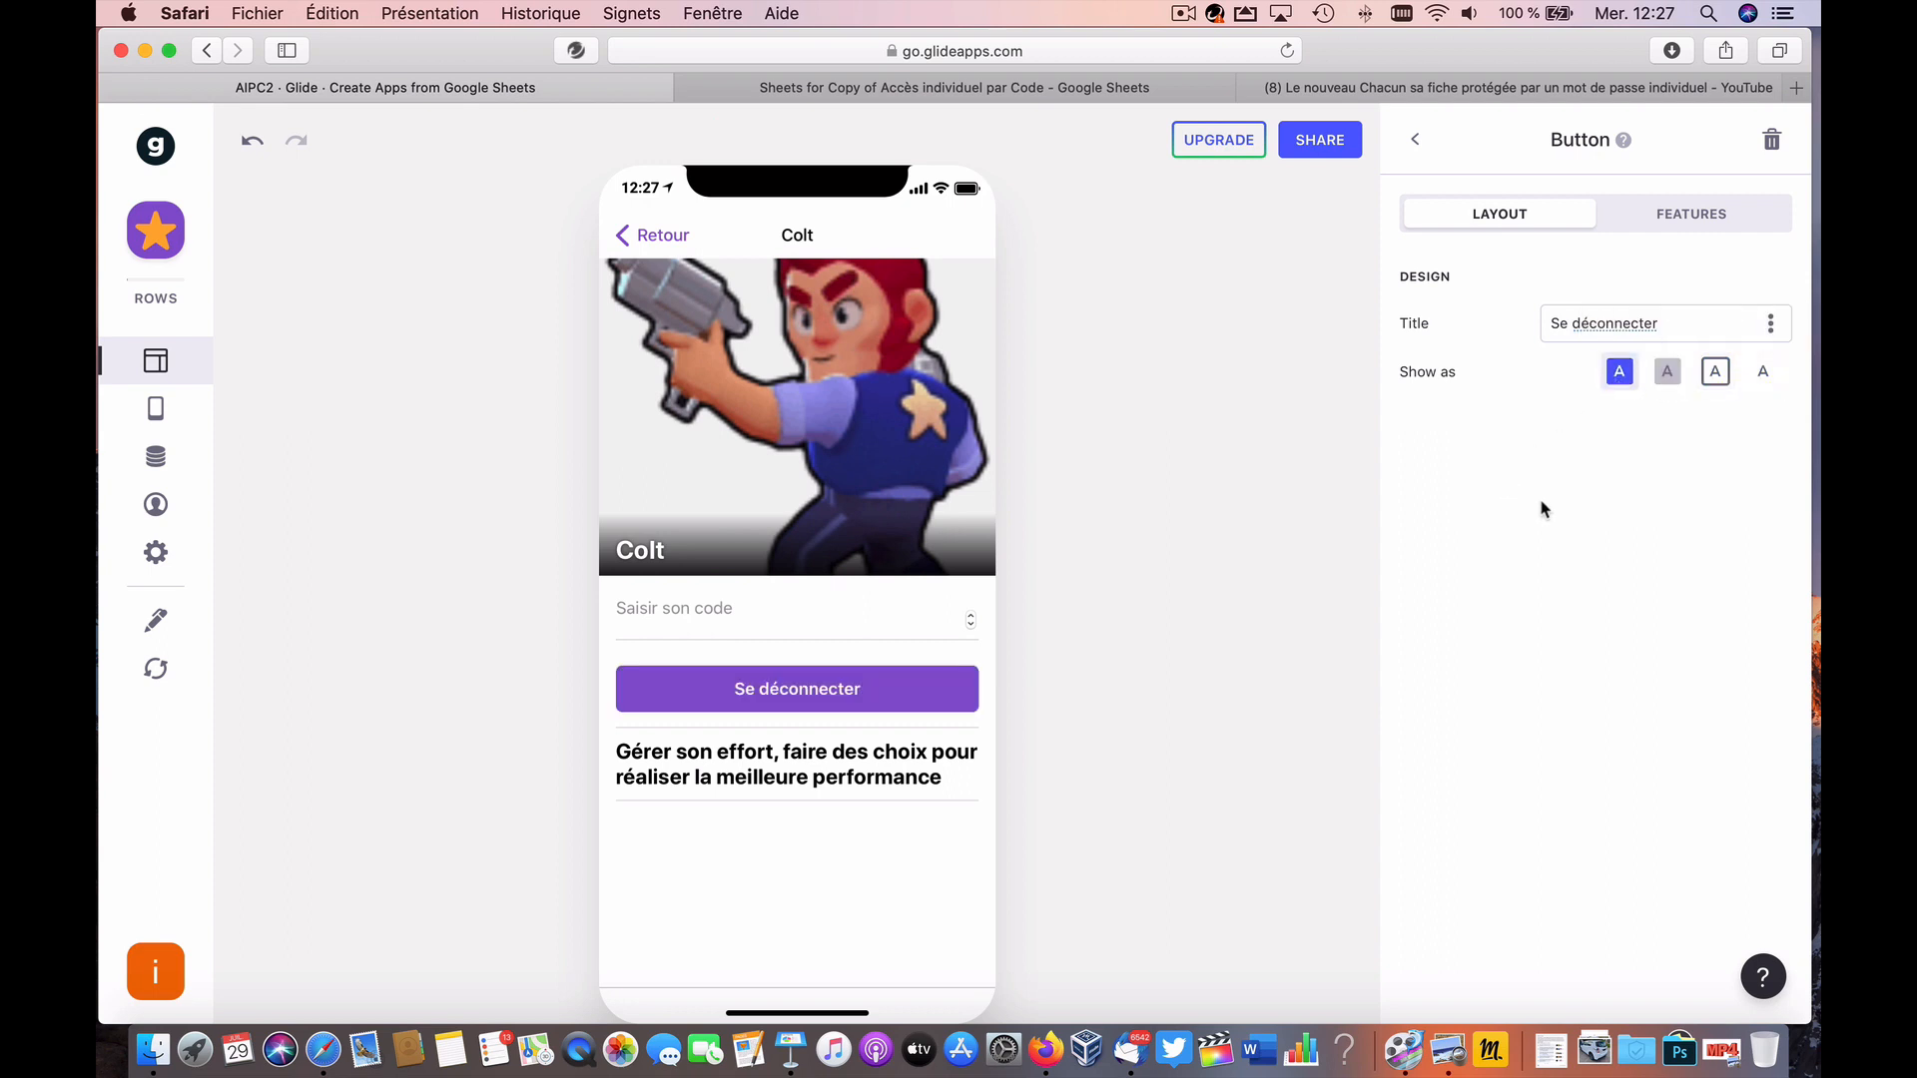
left_click(1691, 218)
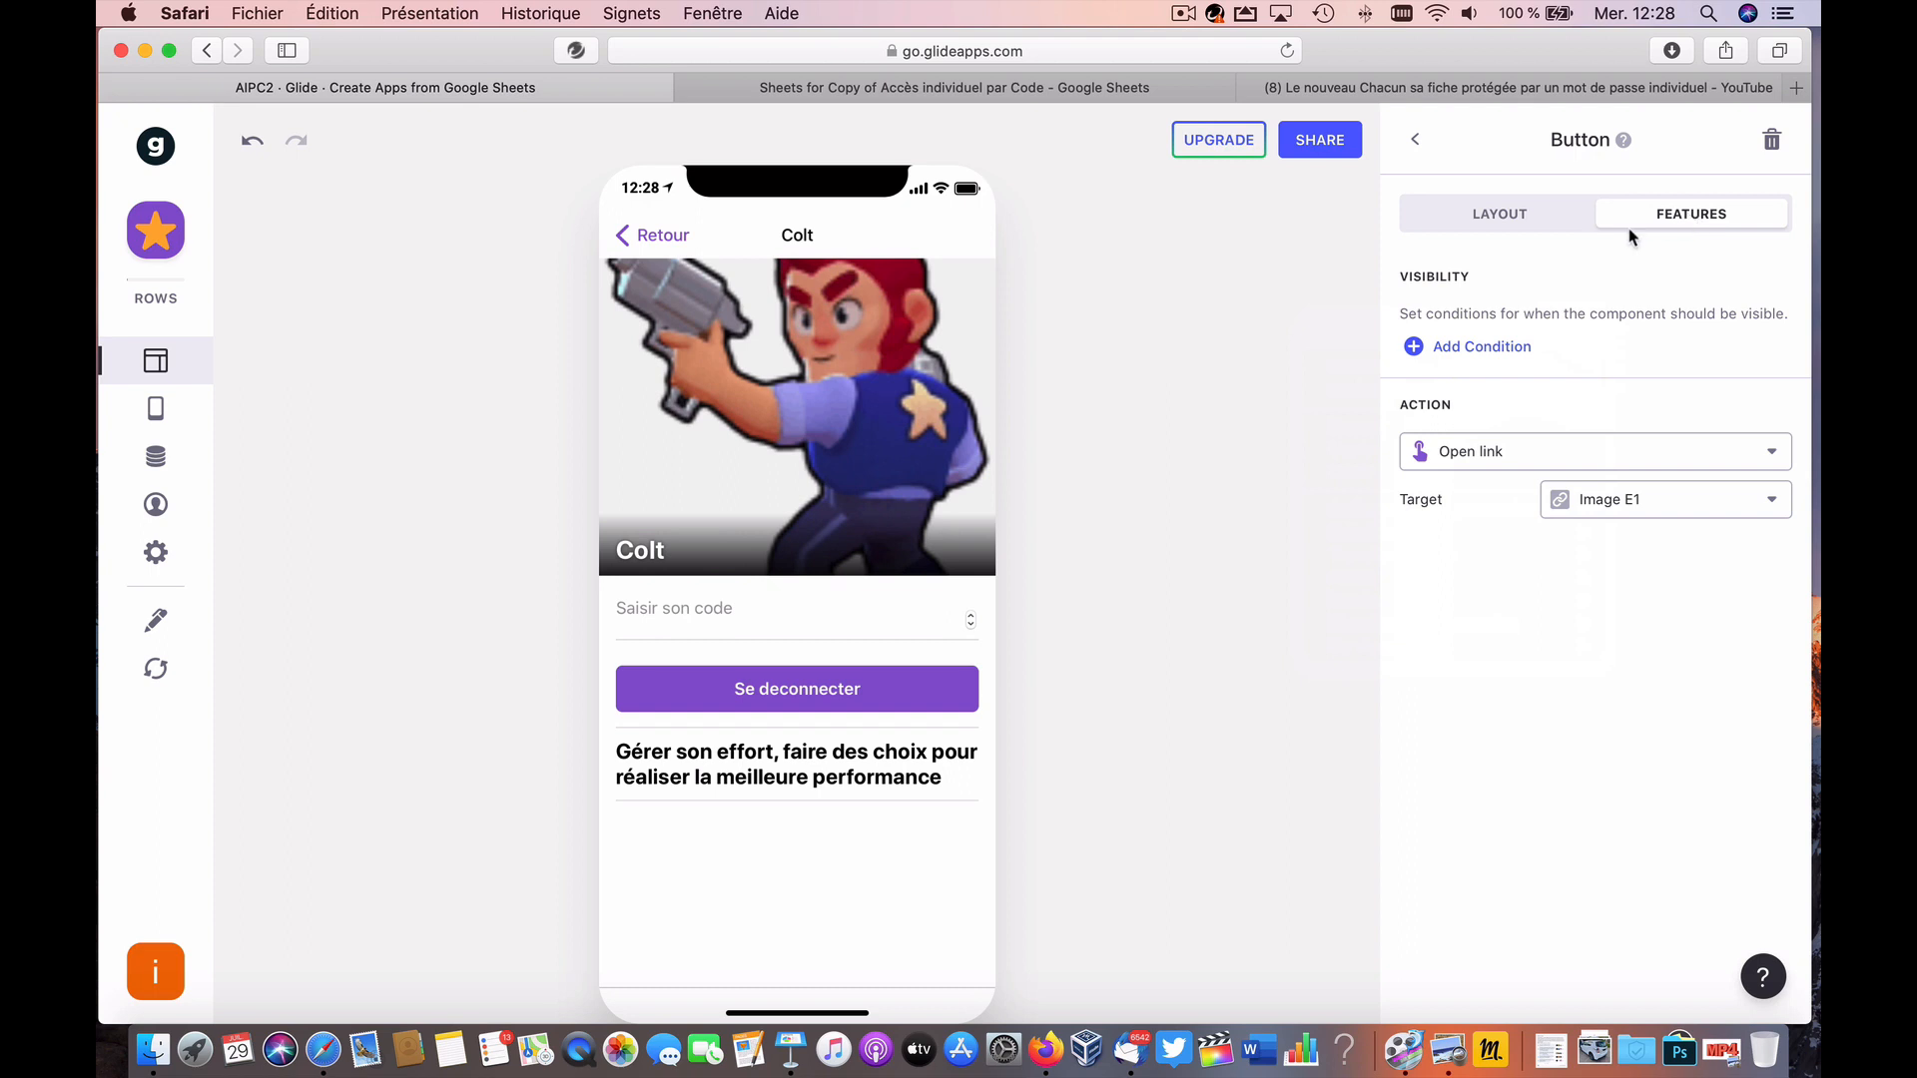
Step: Show the logout button only when Code is Code vérification, then test by entering 100
left_click(1507, 346)
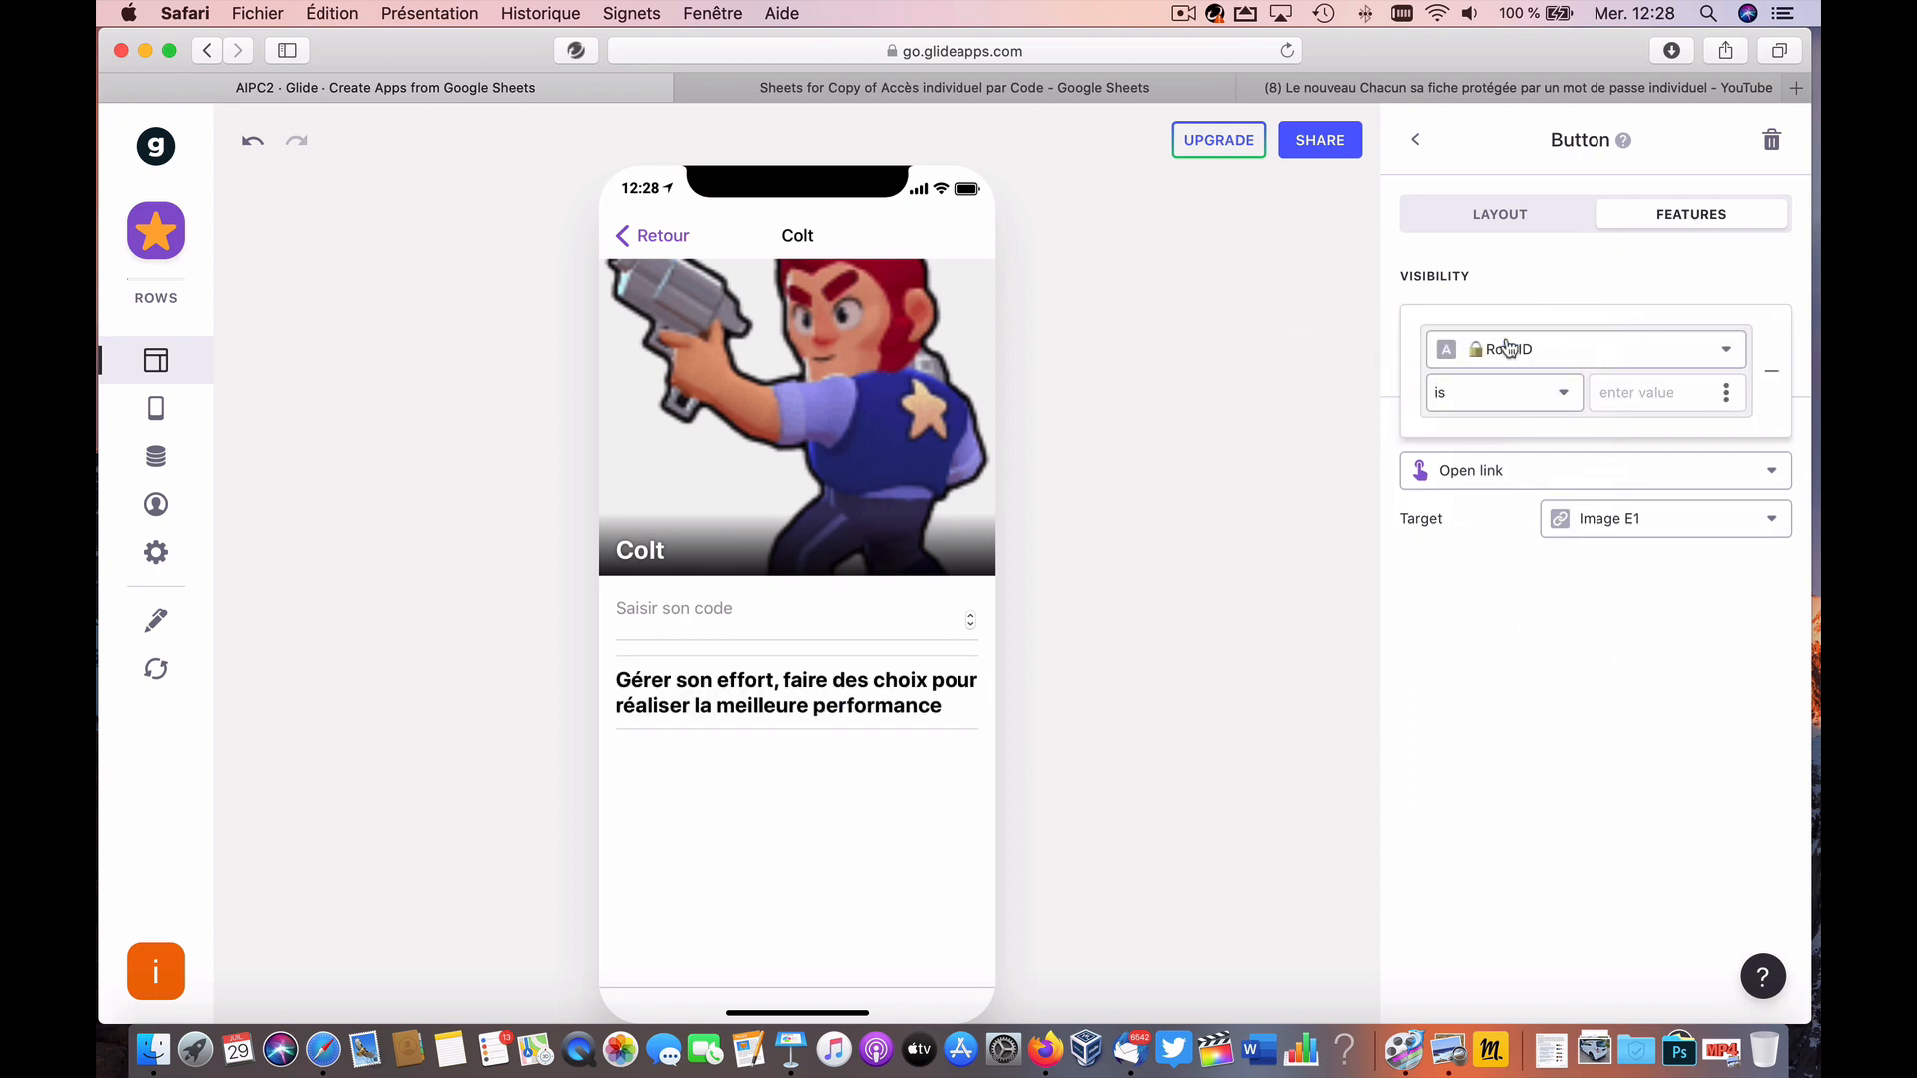
left_click(1580, 355)
scroll(1459, 918, "down", 10)
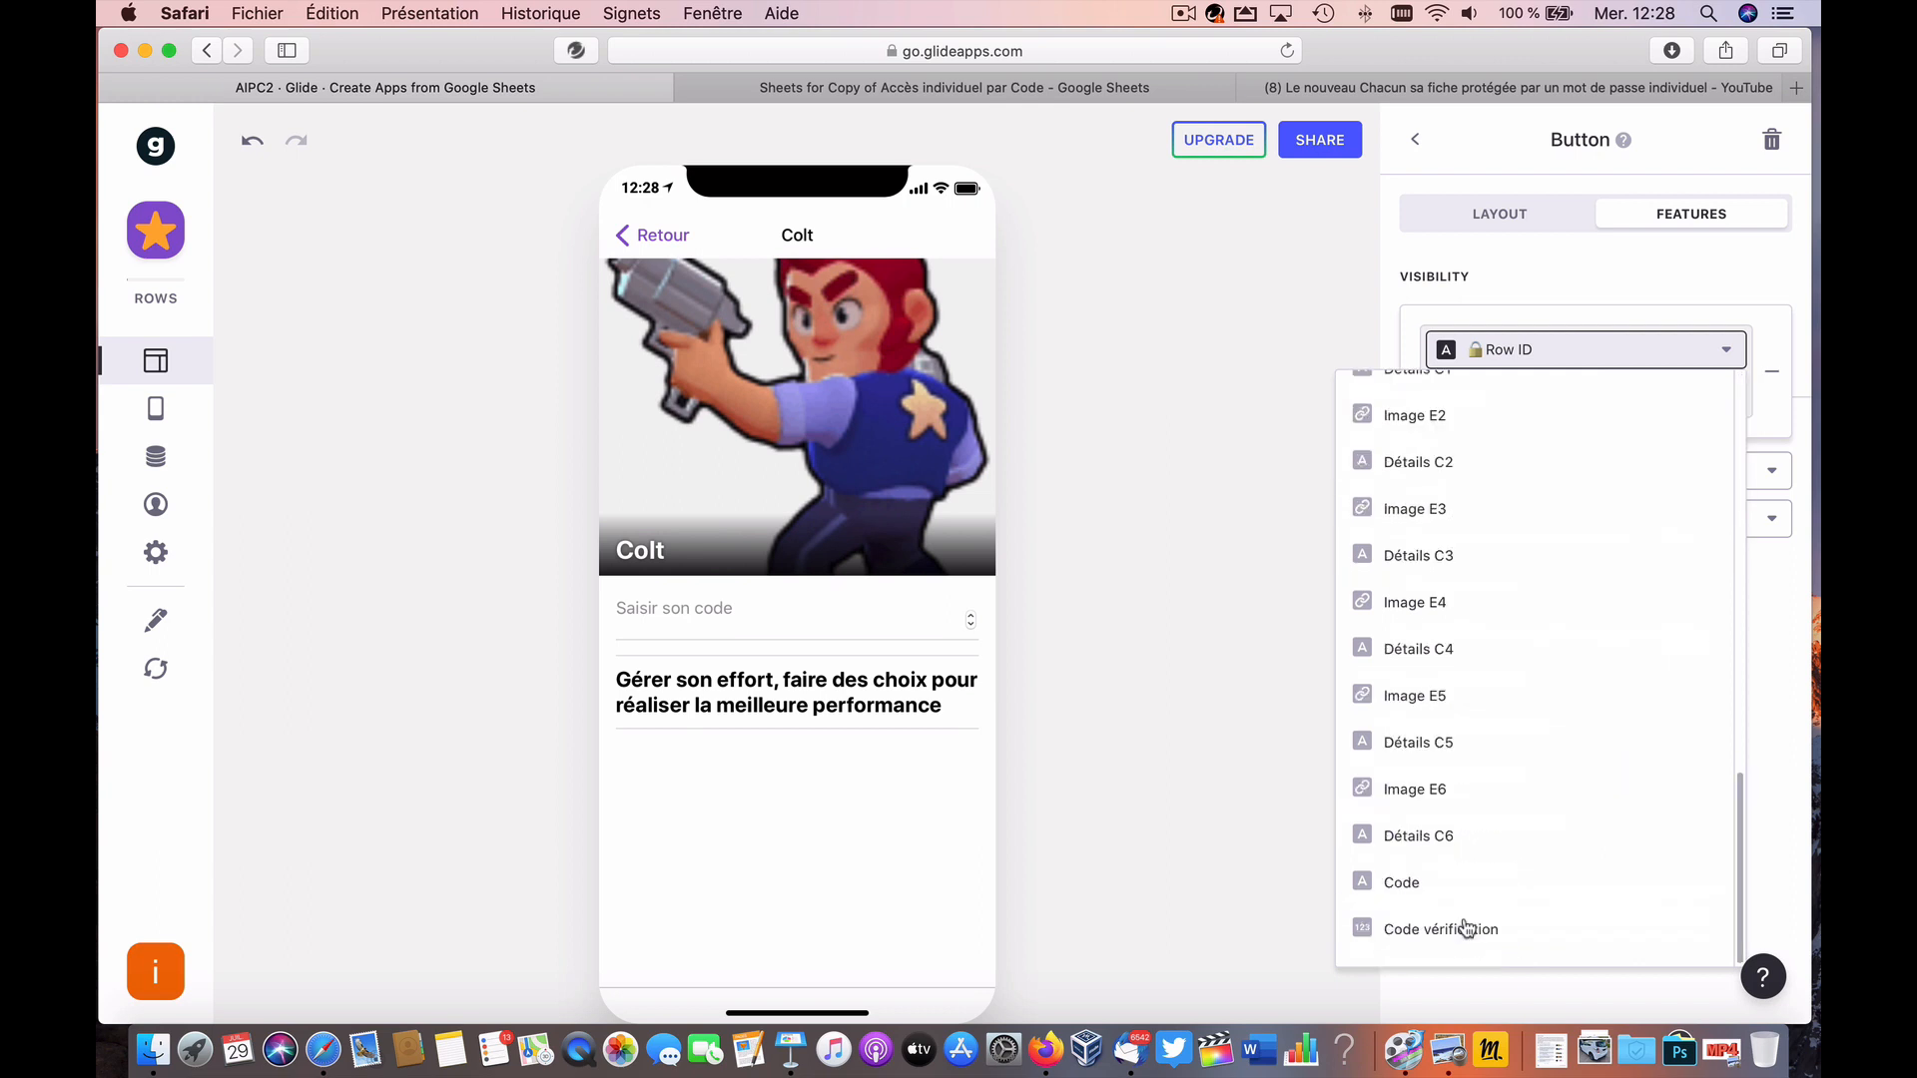
left_click(1460, 891)
left_click(1523, 397)
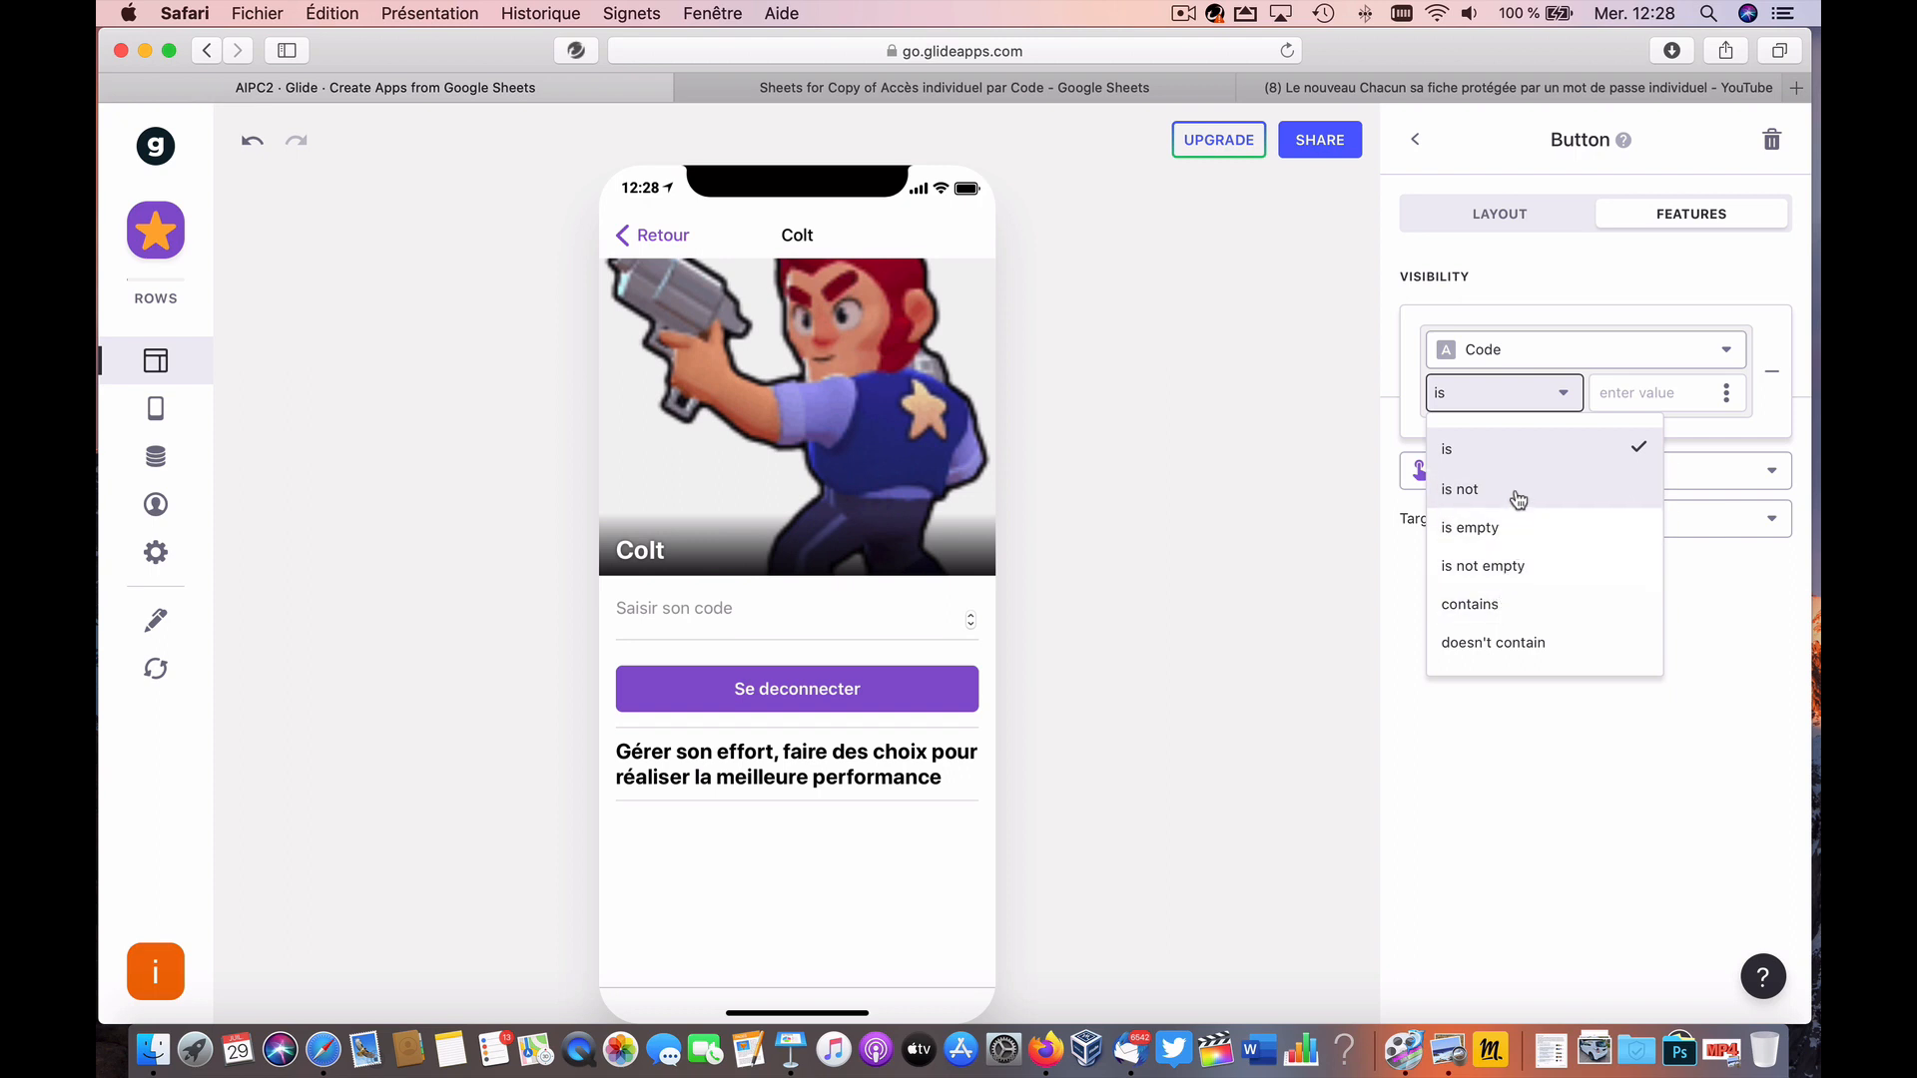
left_click(1519, 448)
left_click(1726, 392)
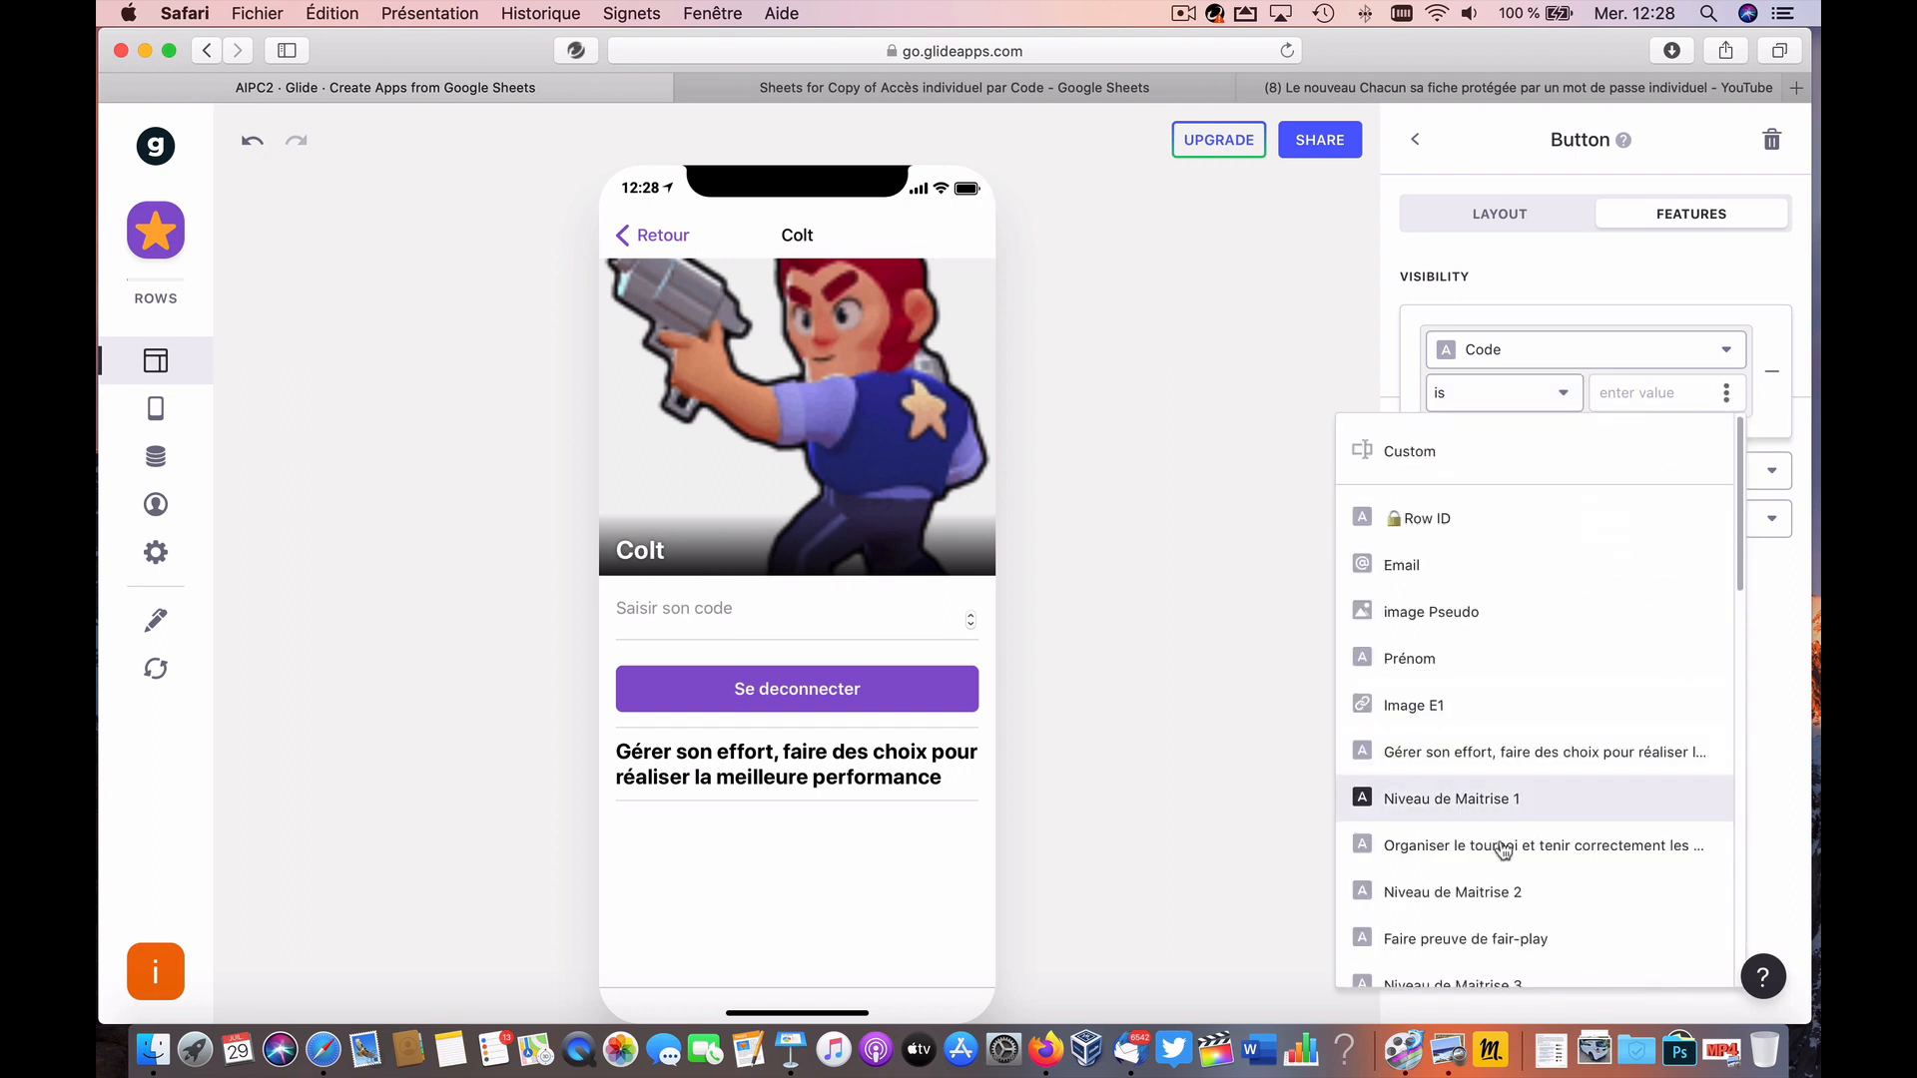
scroll(1497, 879, "down", 10)
left_click(1482, 952)
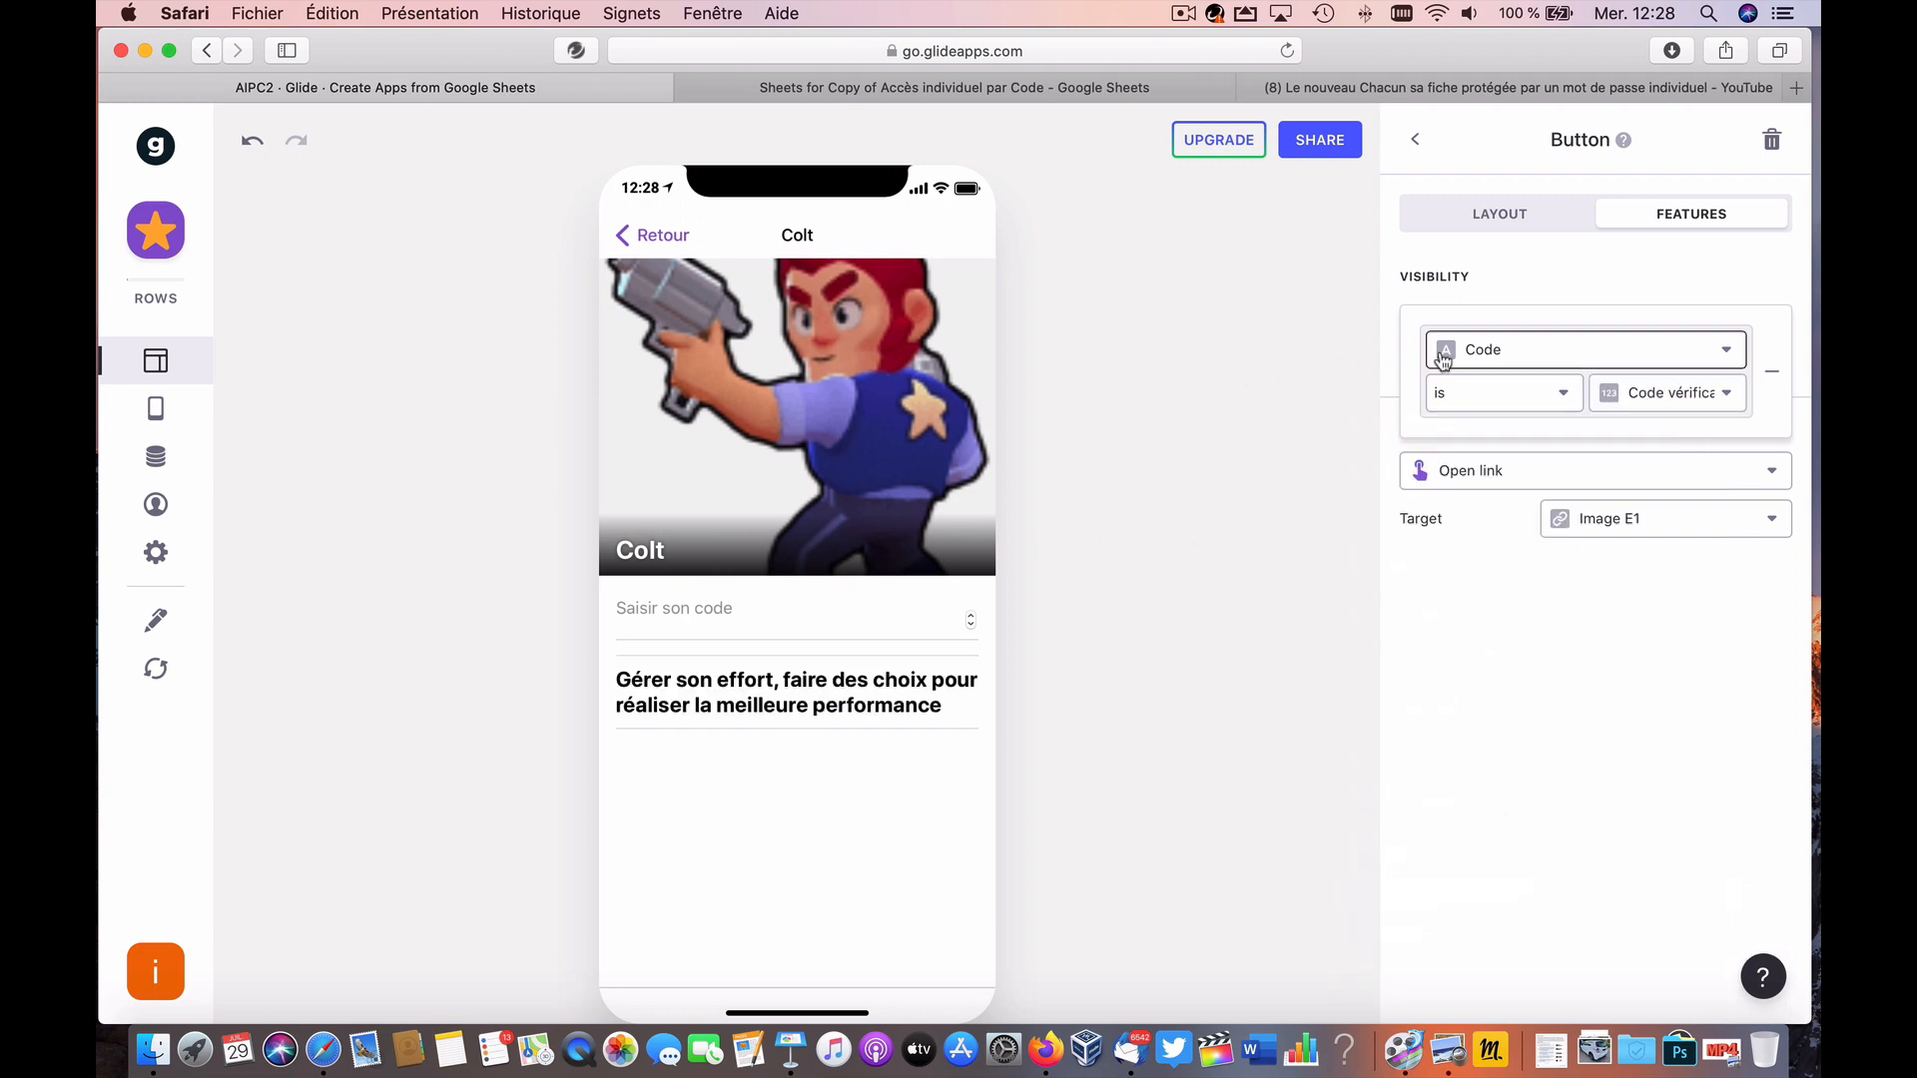
left_click(757, 617)
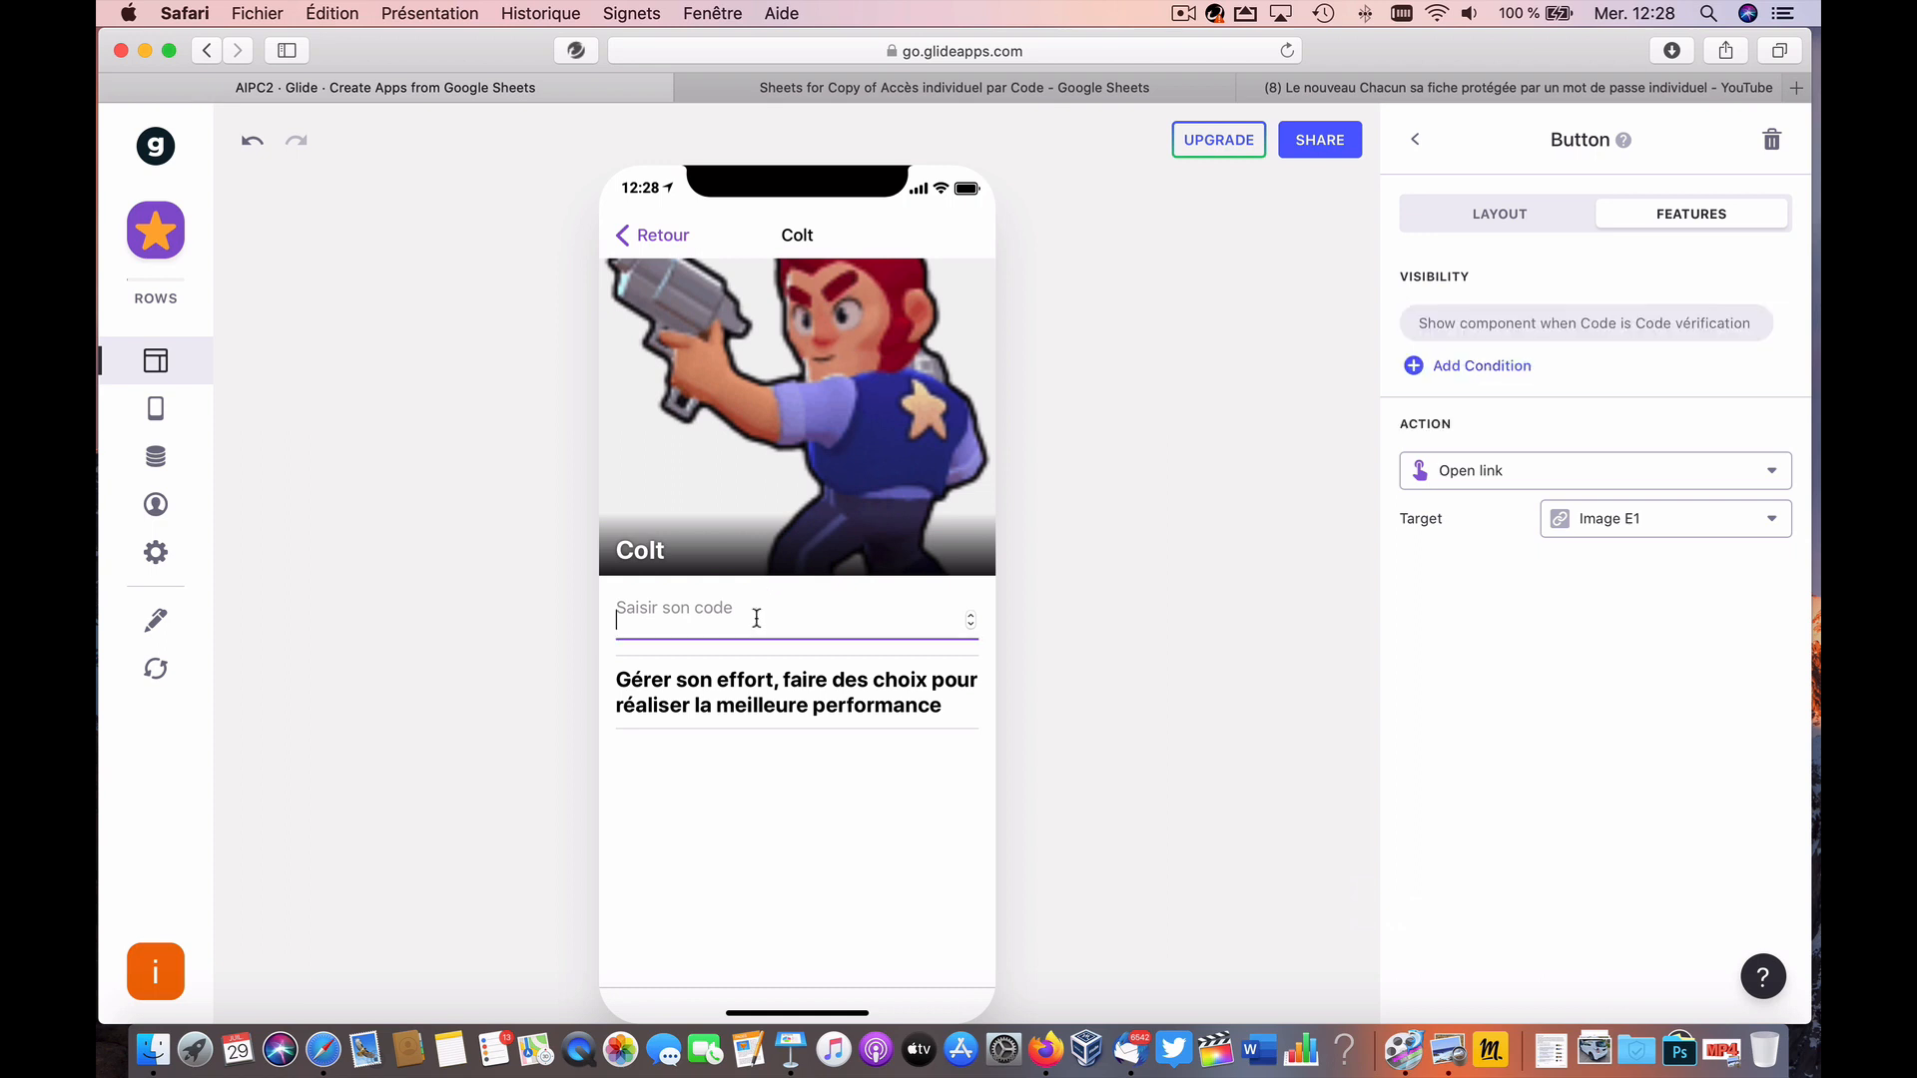
type("100")
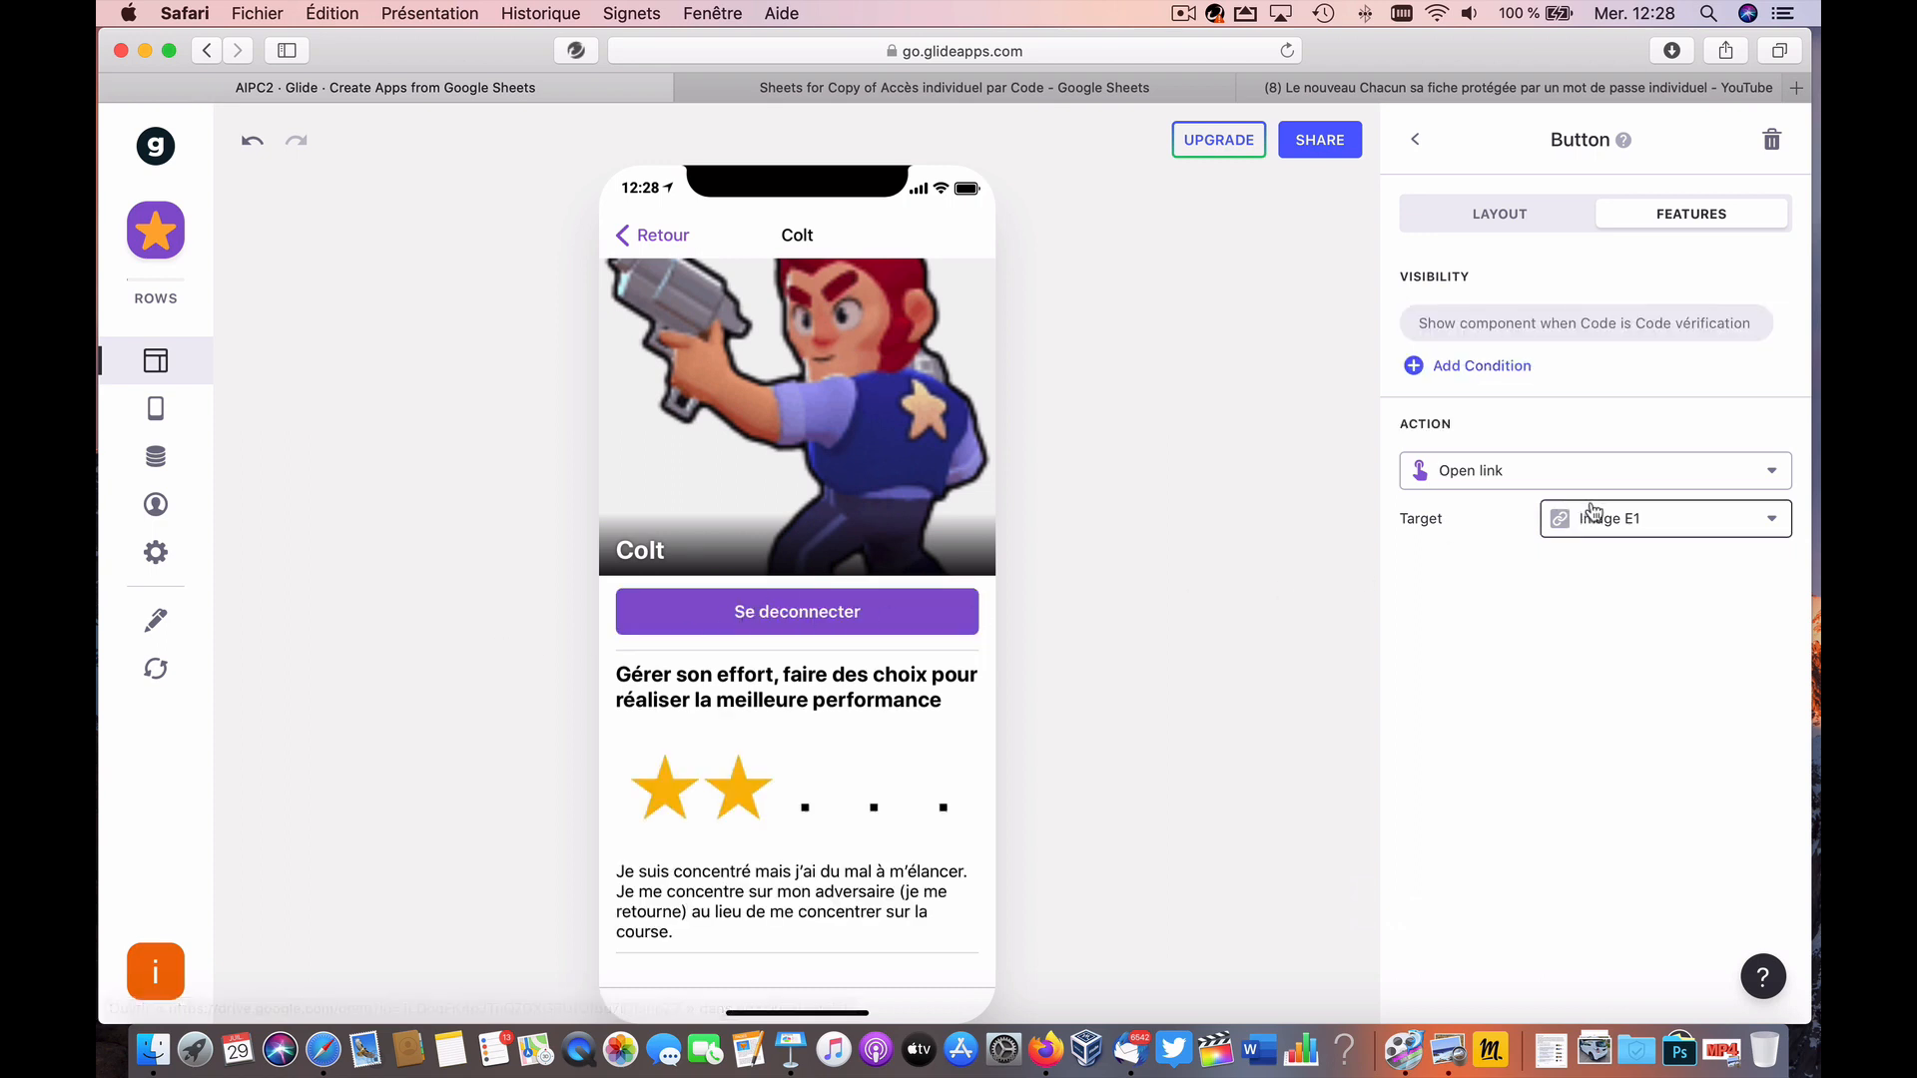
Step: Change the button's action from Open link to Increment, leaving the target column as Note
left_click(1513, 475)
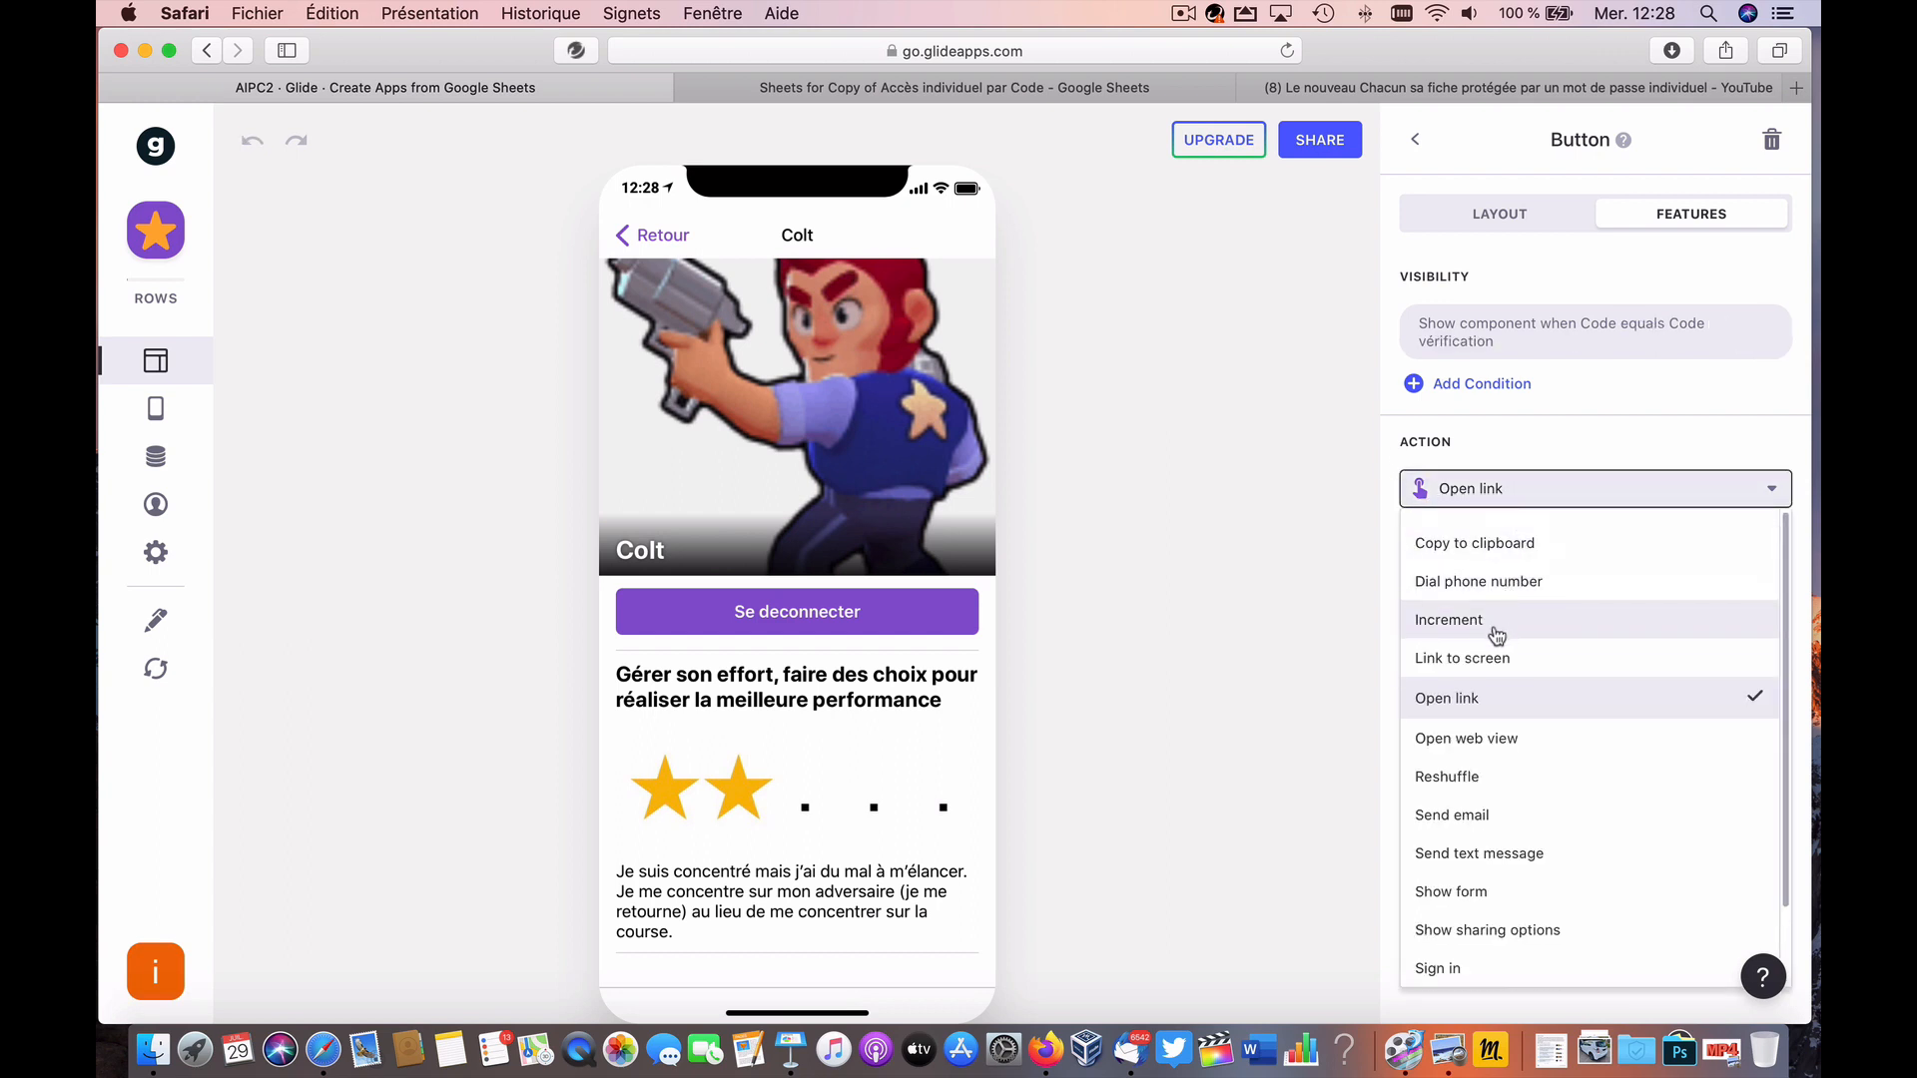
scroll(1495, 636, "down", 2)
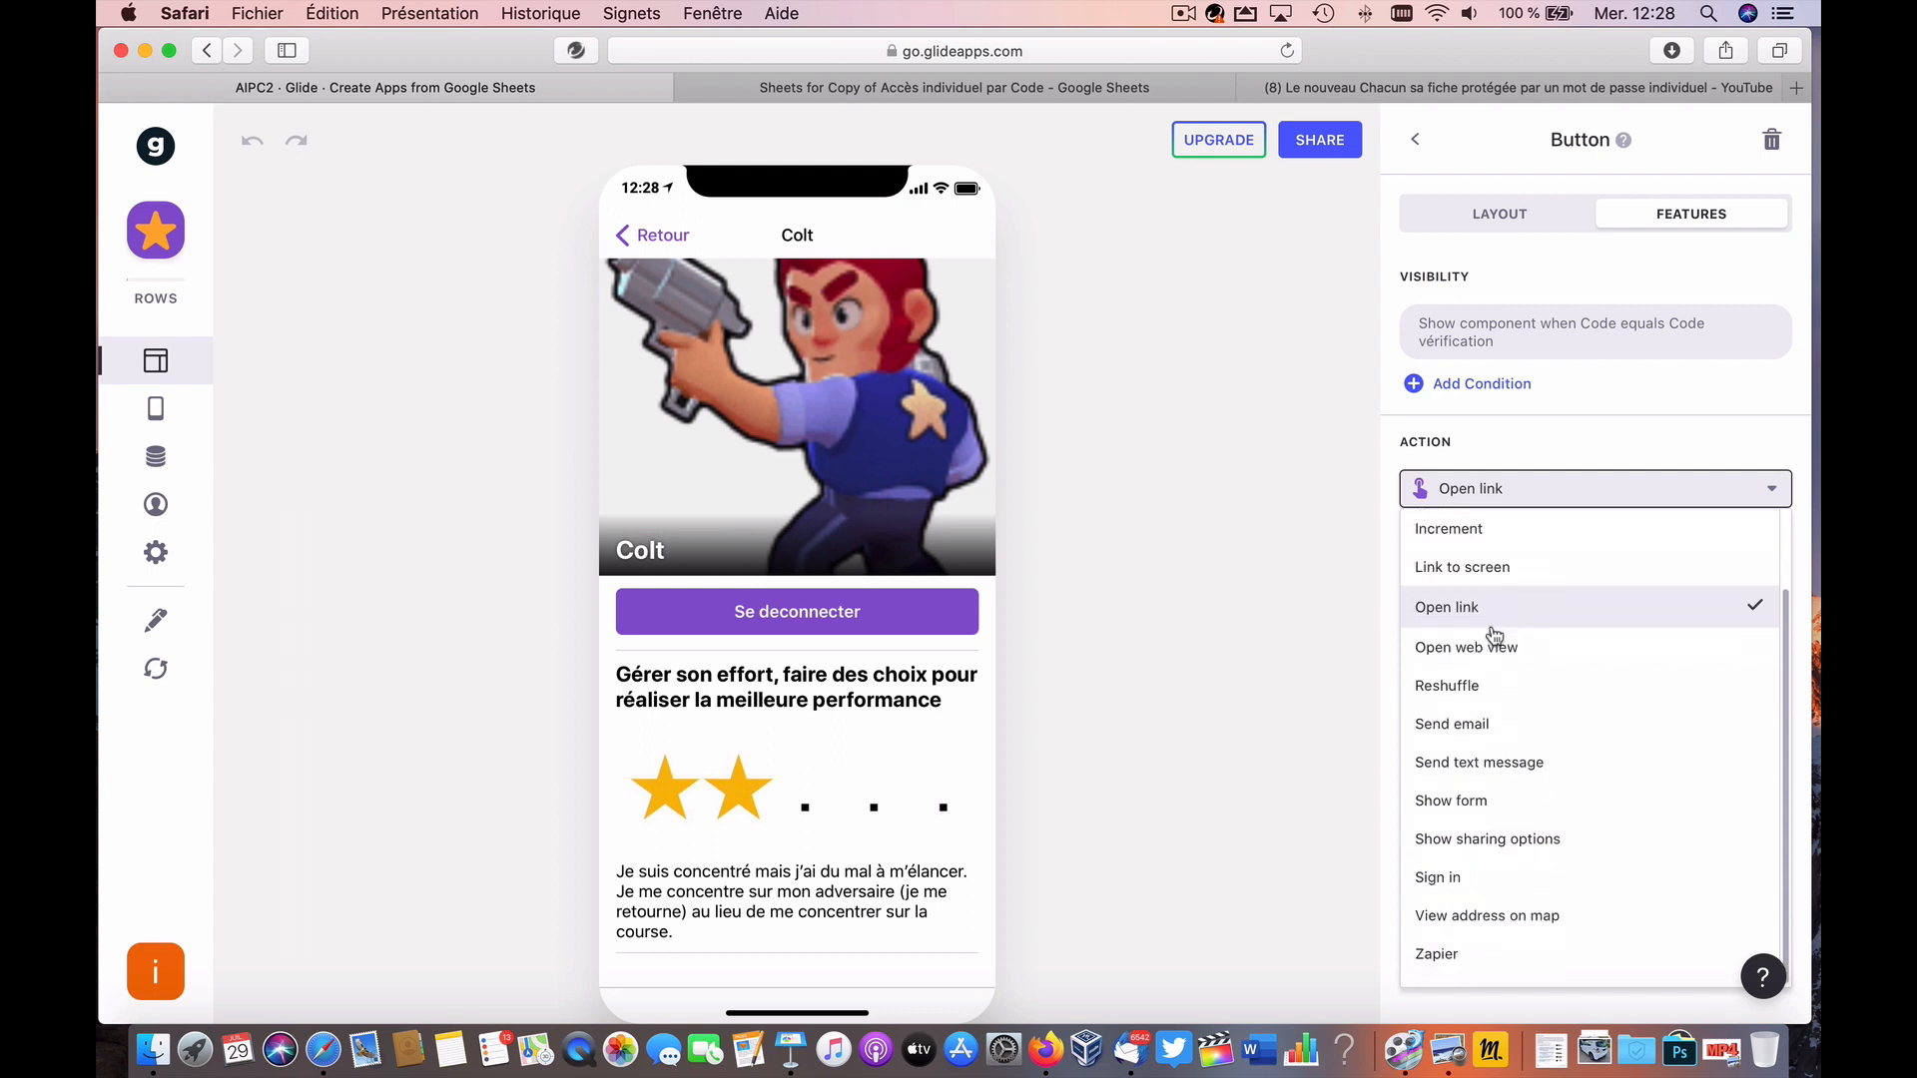
scroll(1496, 631, "up", 2)
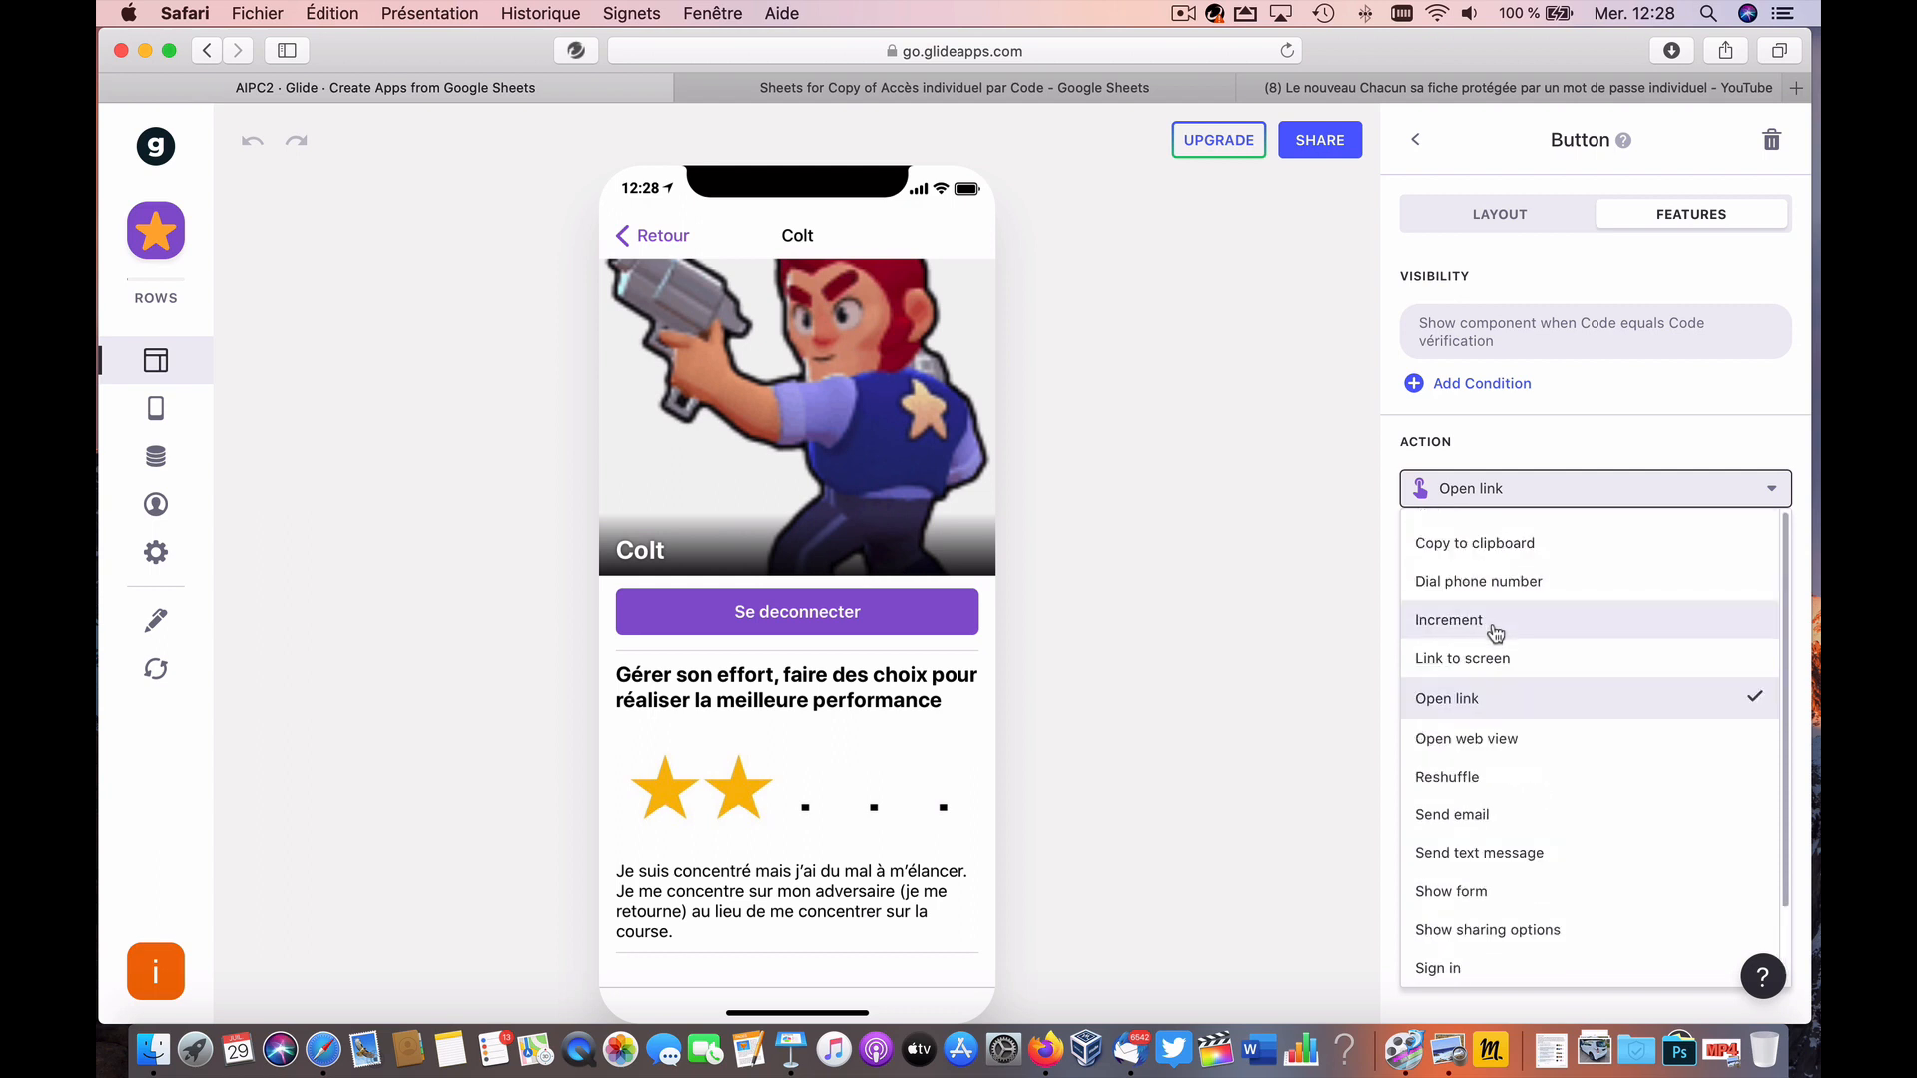
left_click(1494, 632)
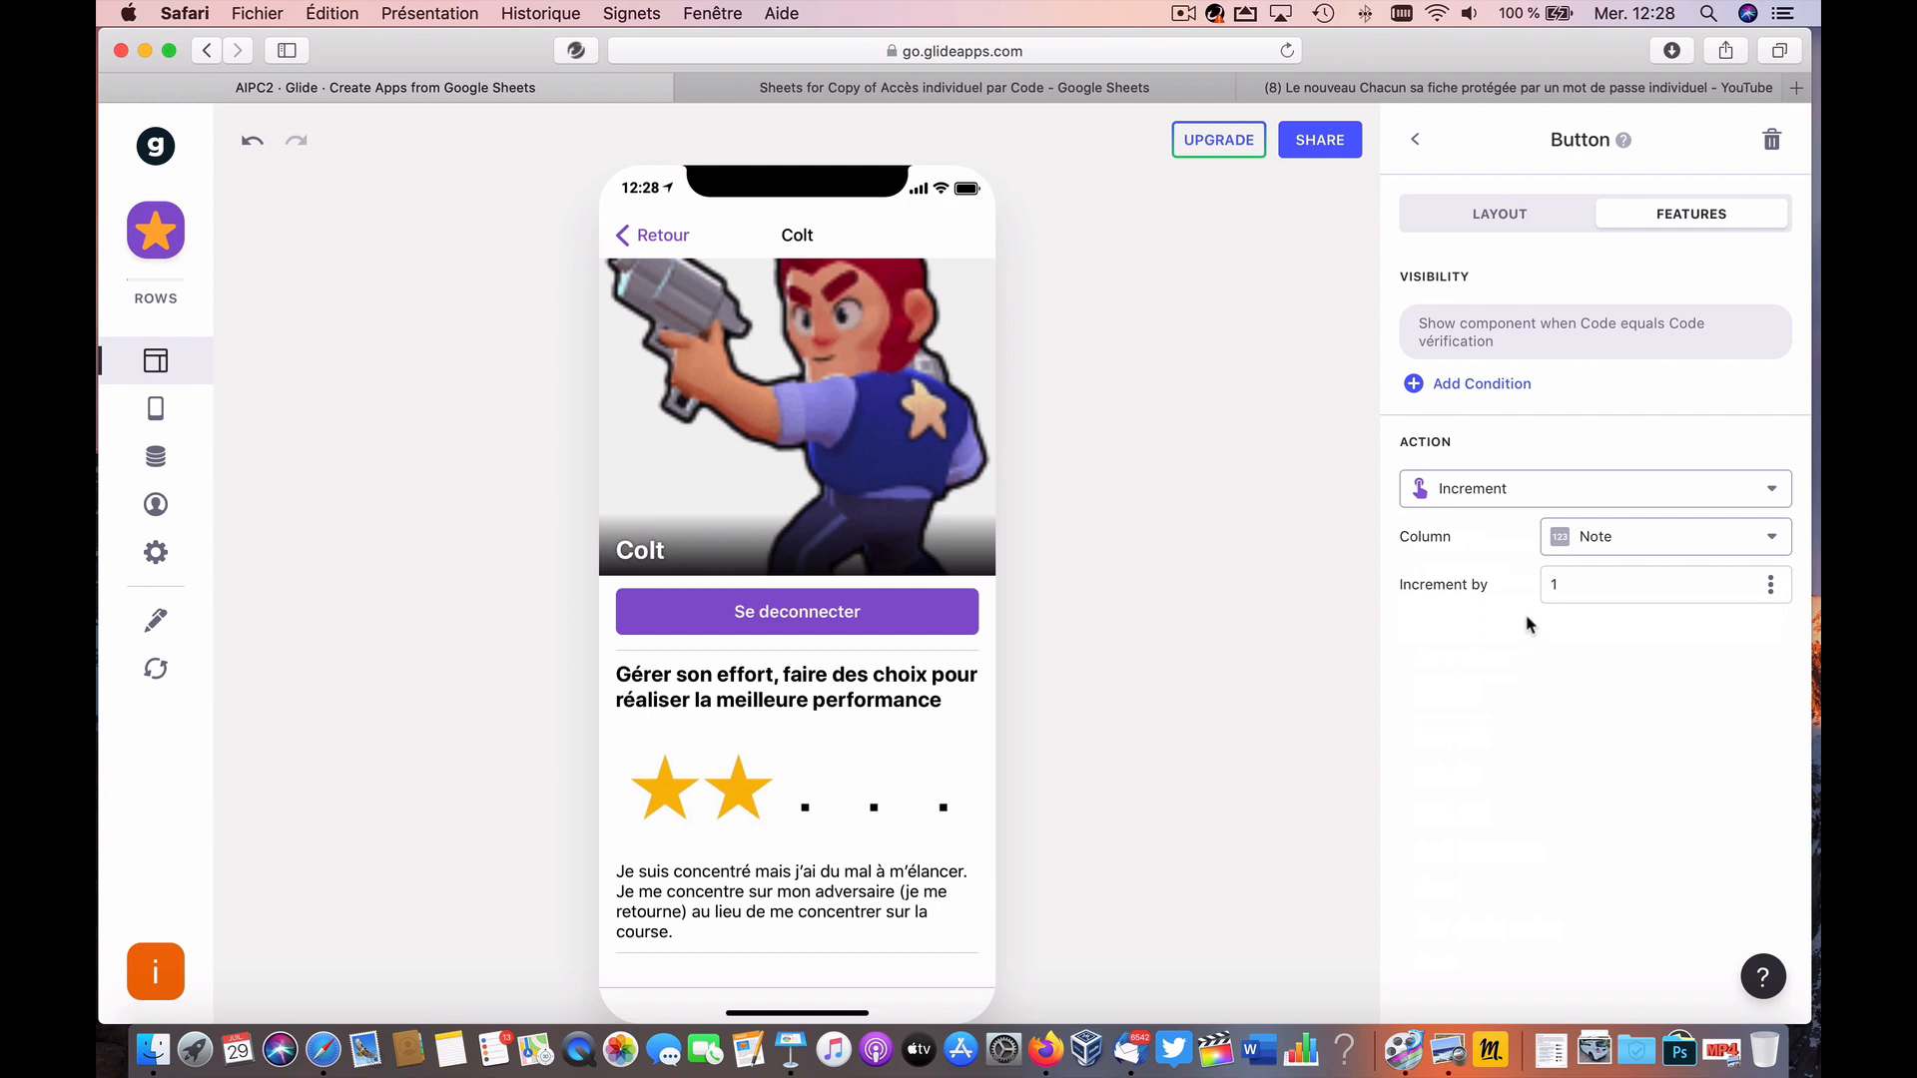
left_click(1770, 540)
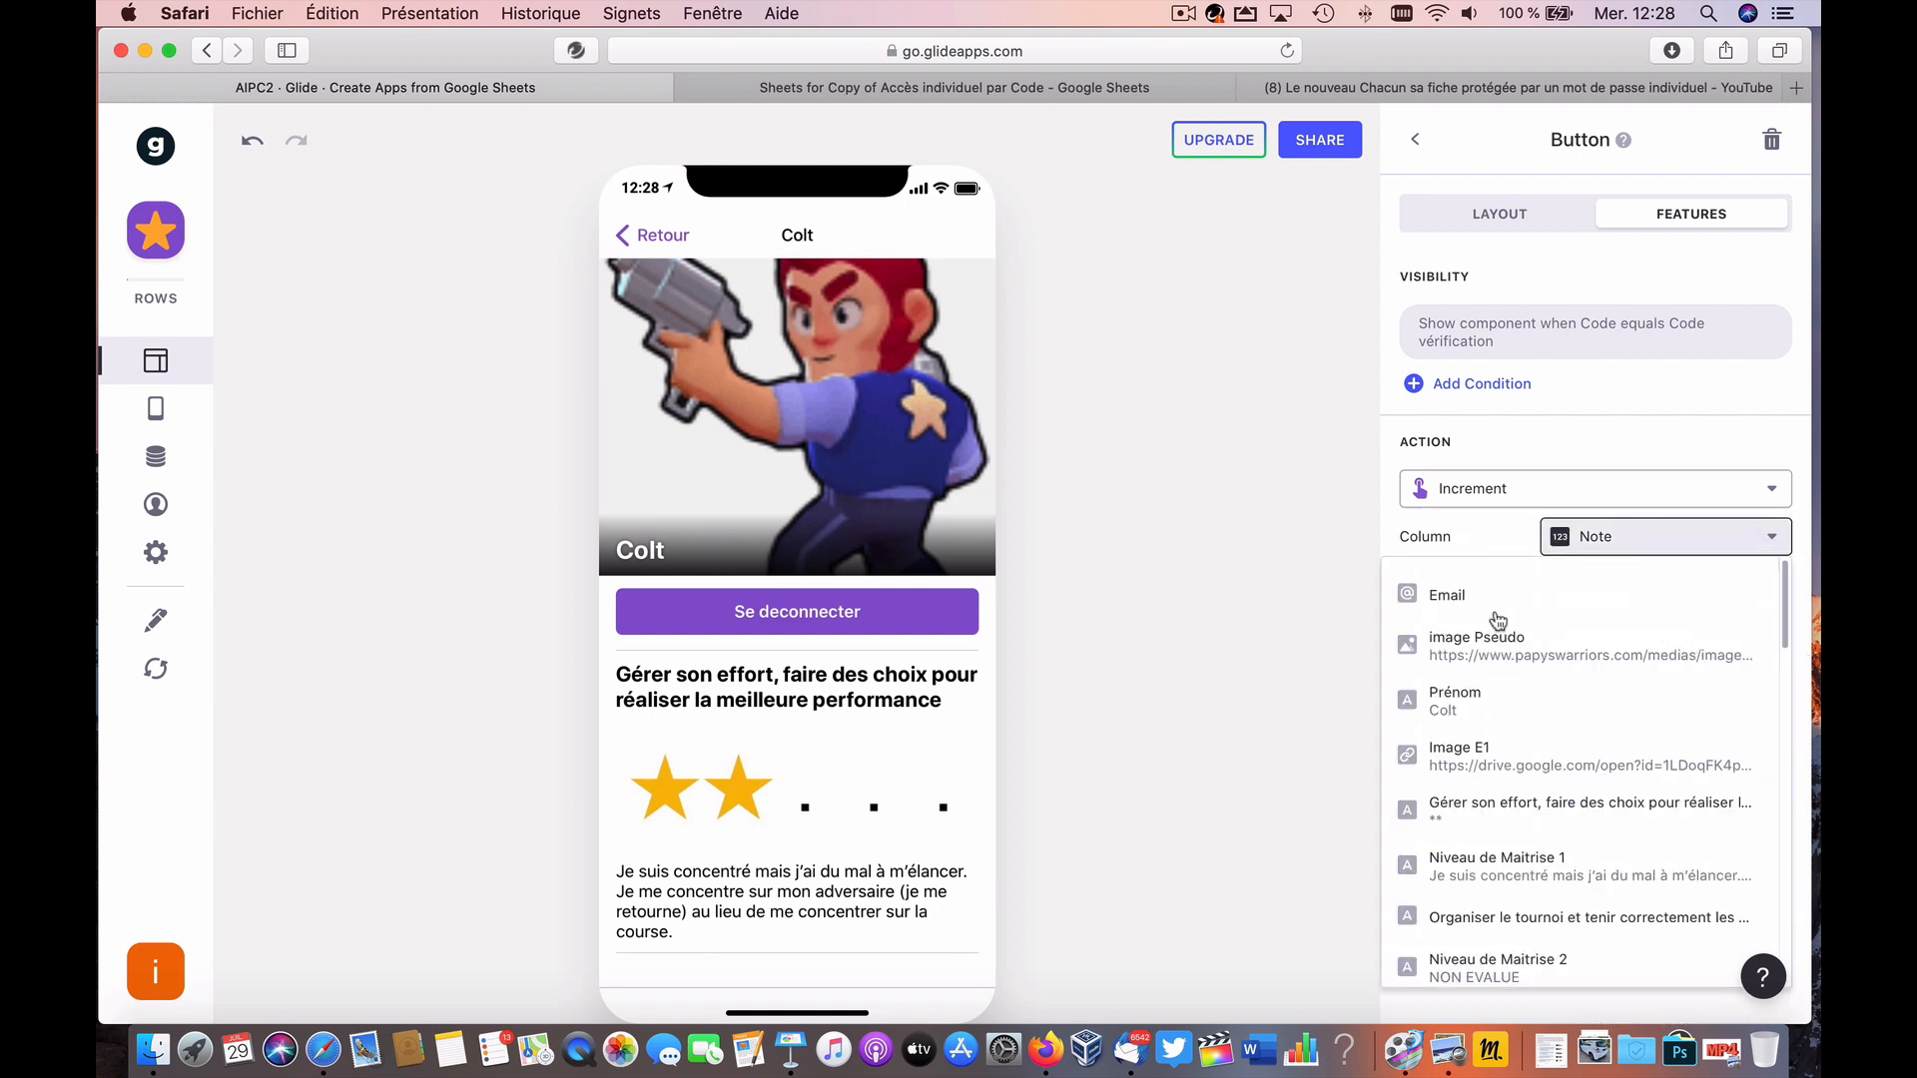
scroll(1479, 707, "down", 10)
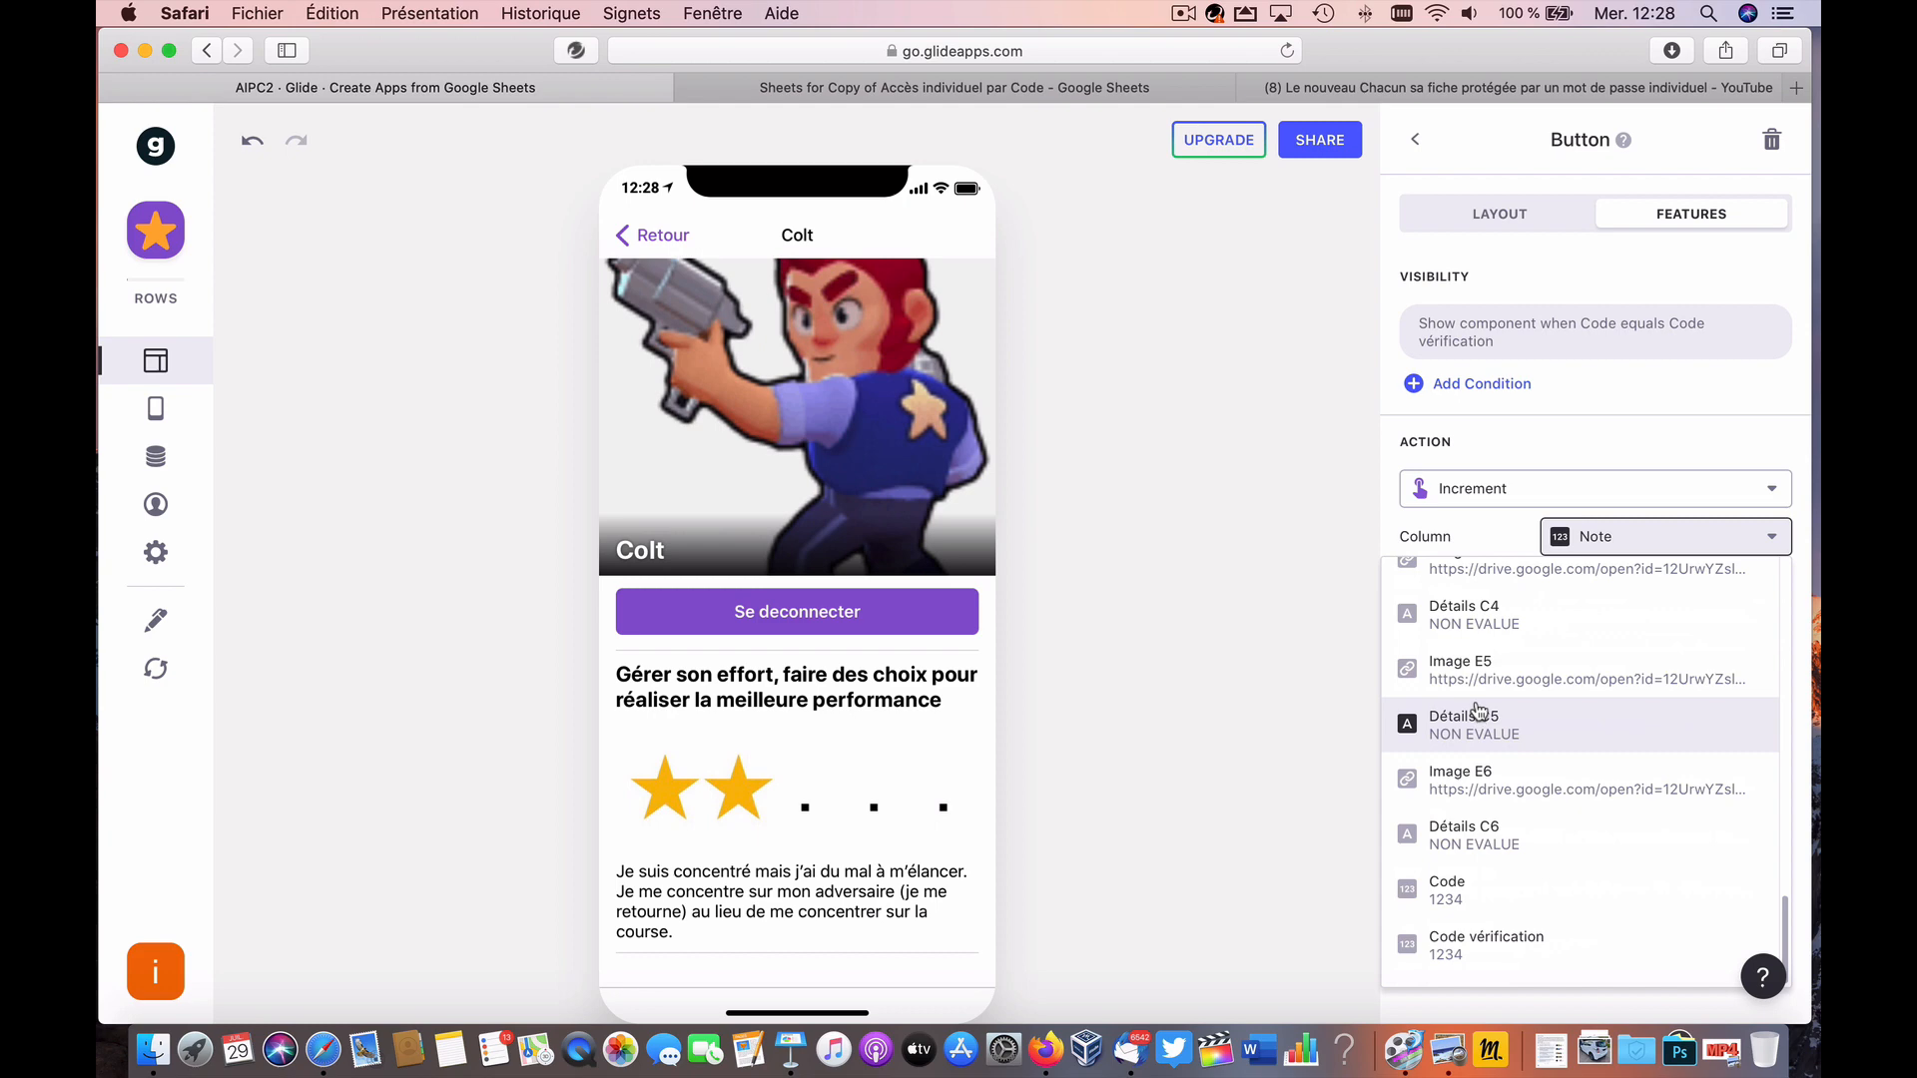
scroll(1480, 710, "up", 10)
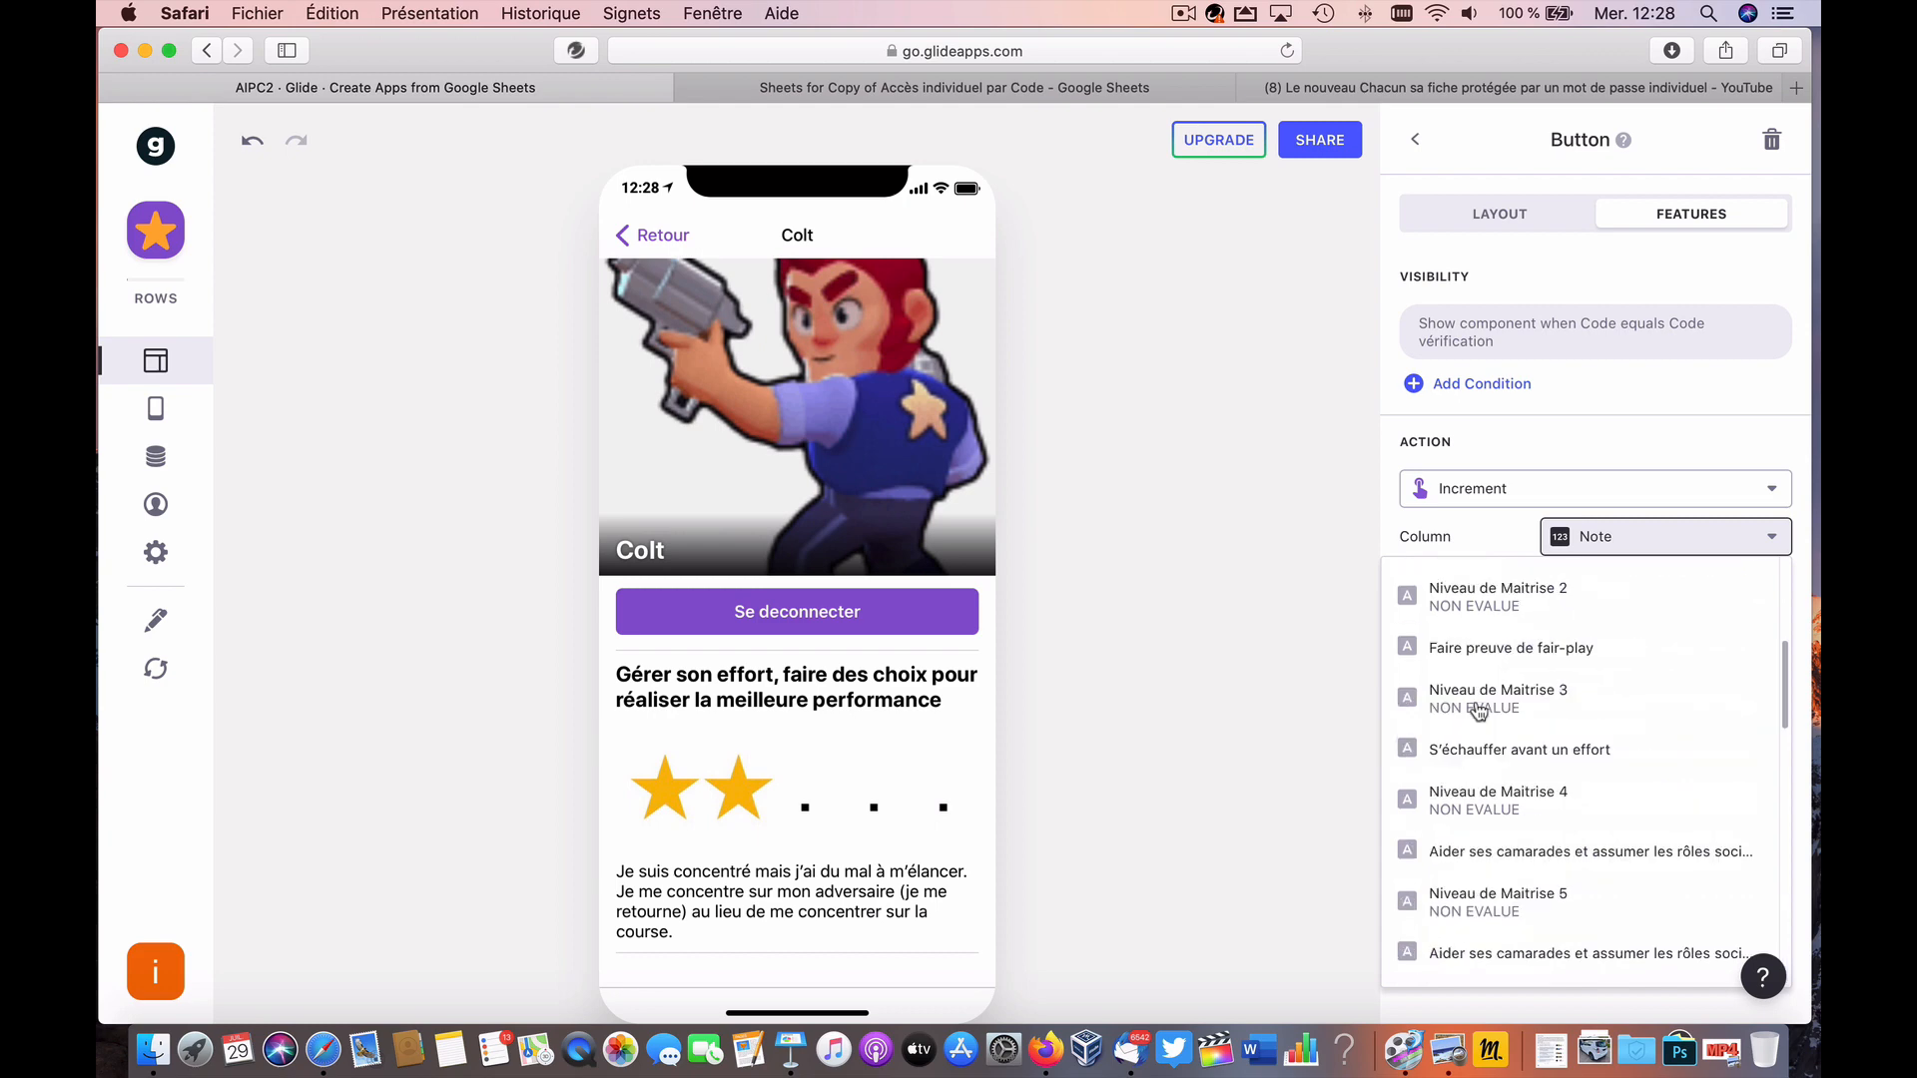
left_click(1703, 483)
Step: Insert a new column D right of Code vérification, headed 'Remise à zéro'
left_click(1070, 89)
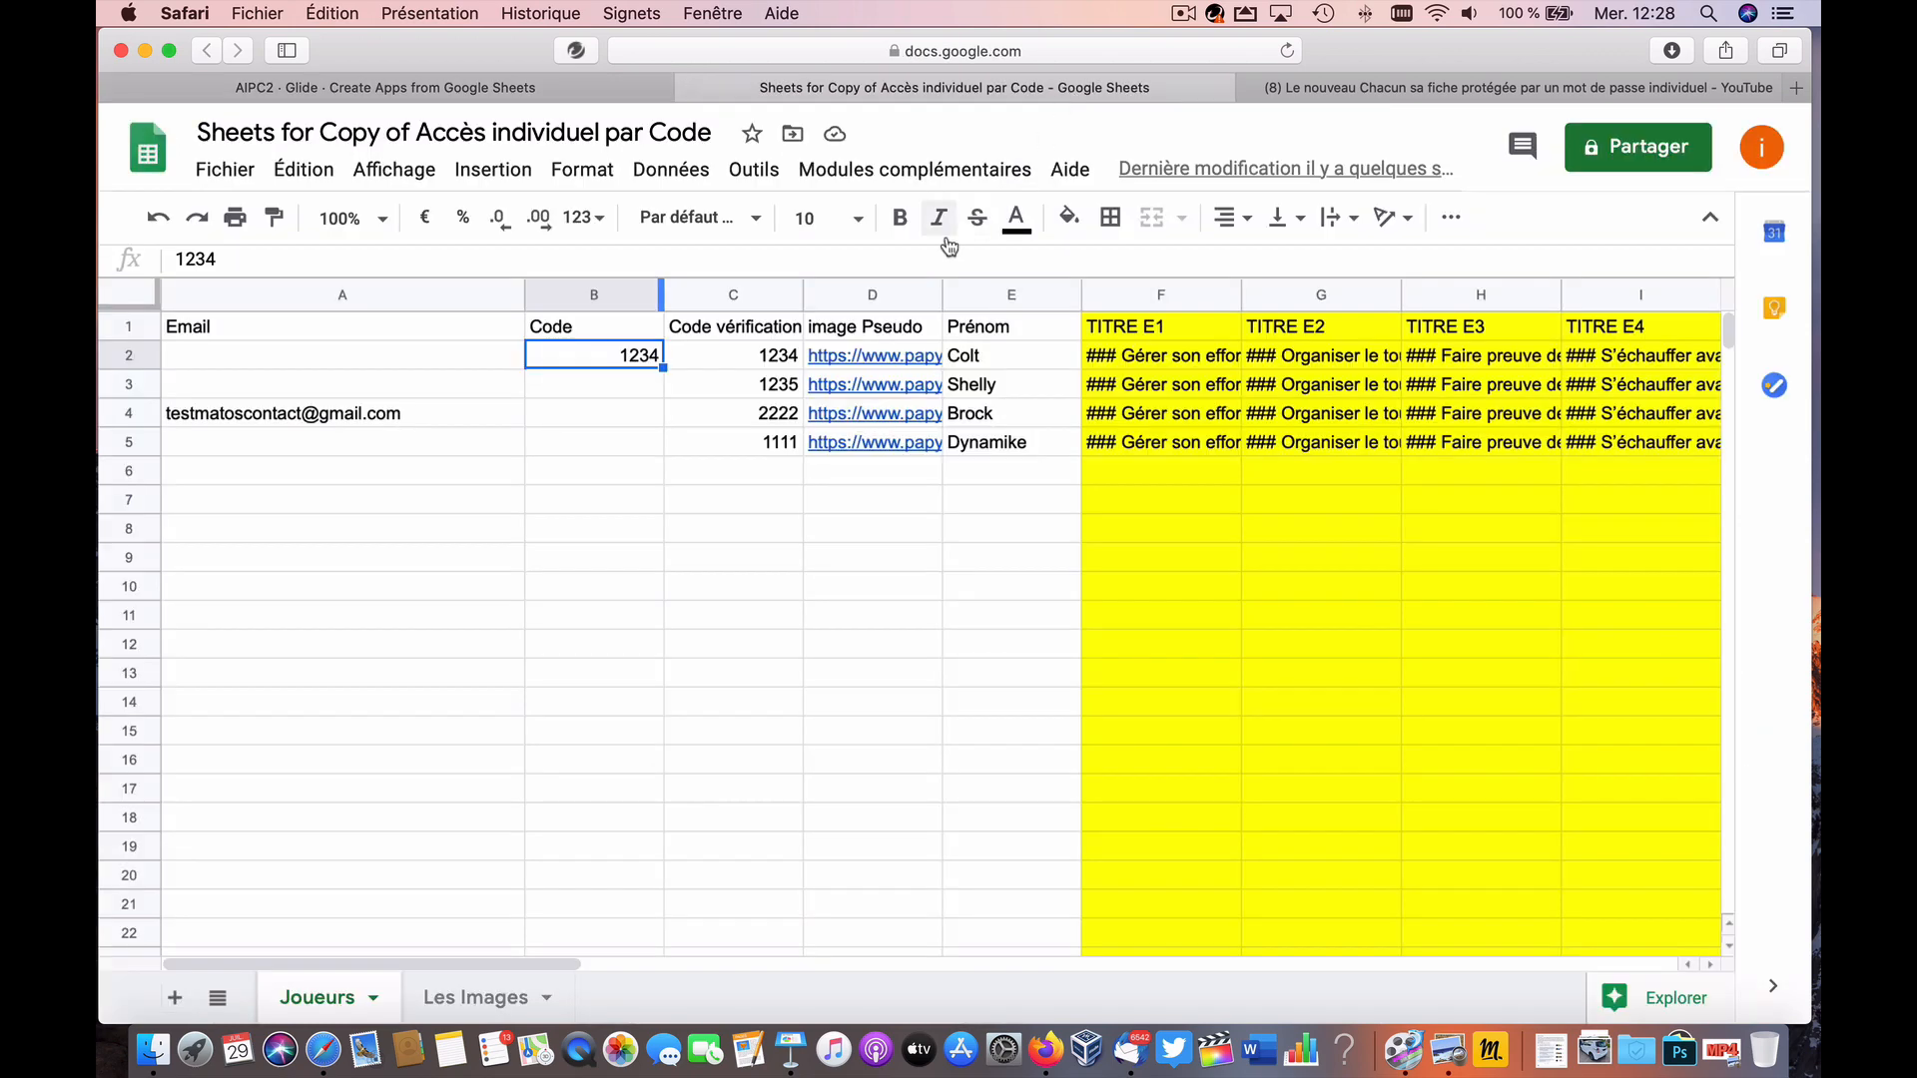
left_click(736, 295)
right_click(698, 290)
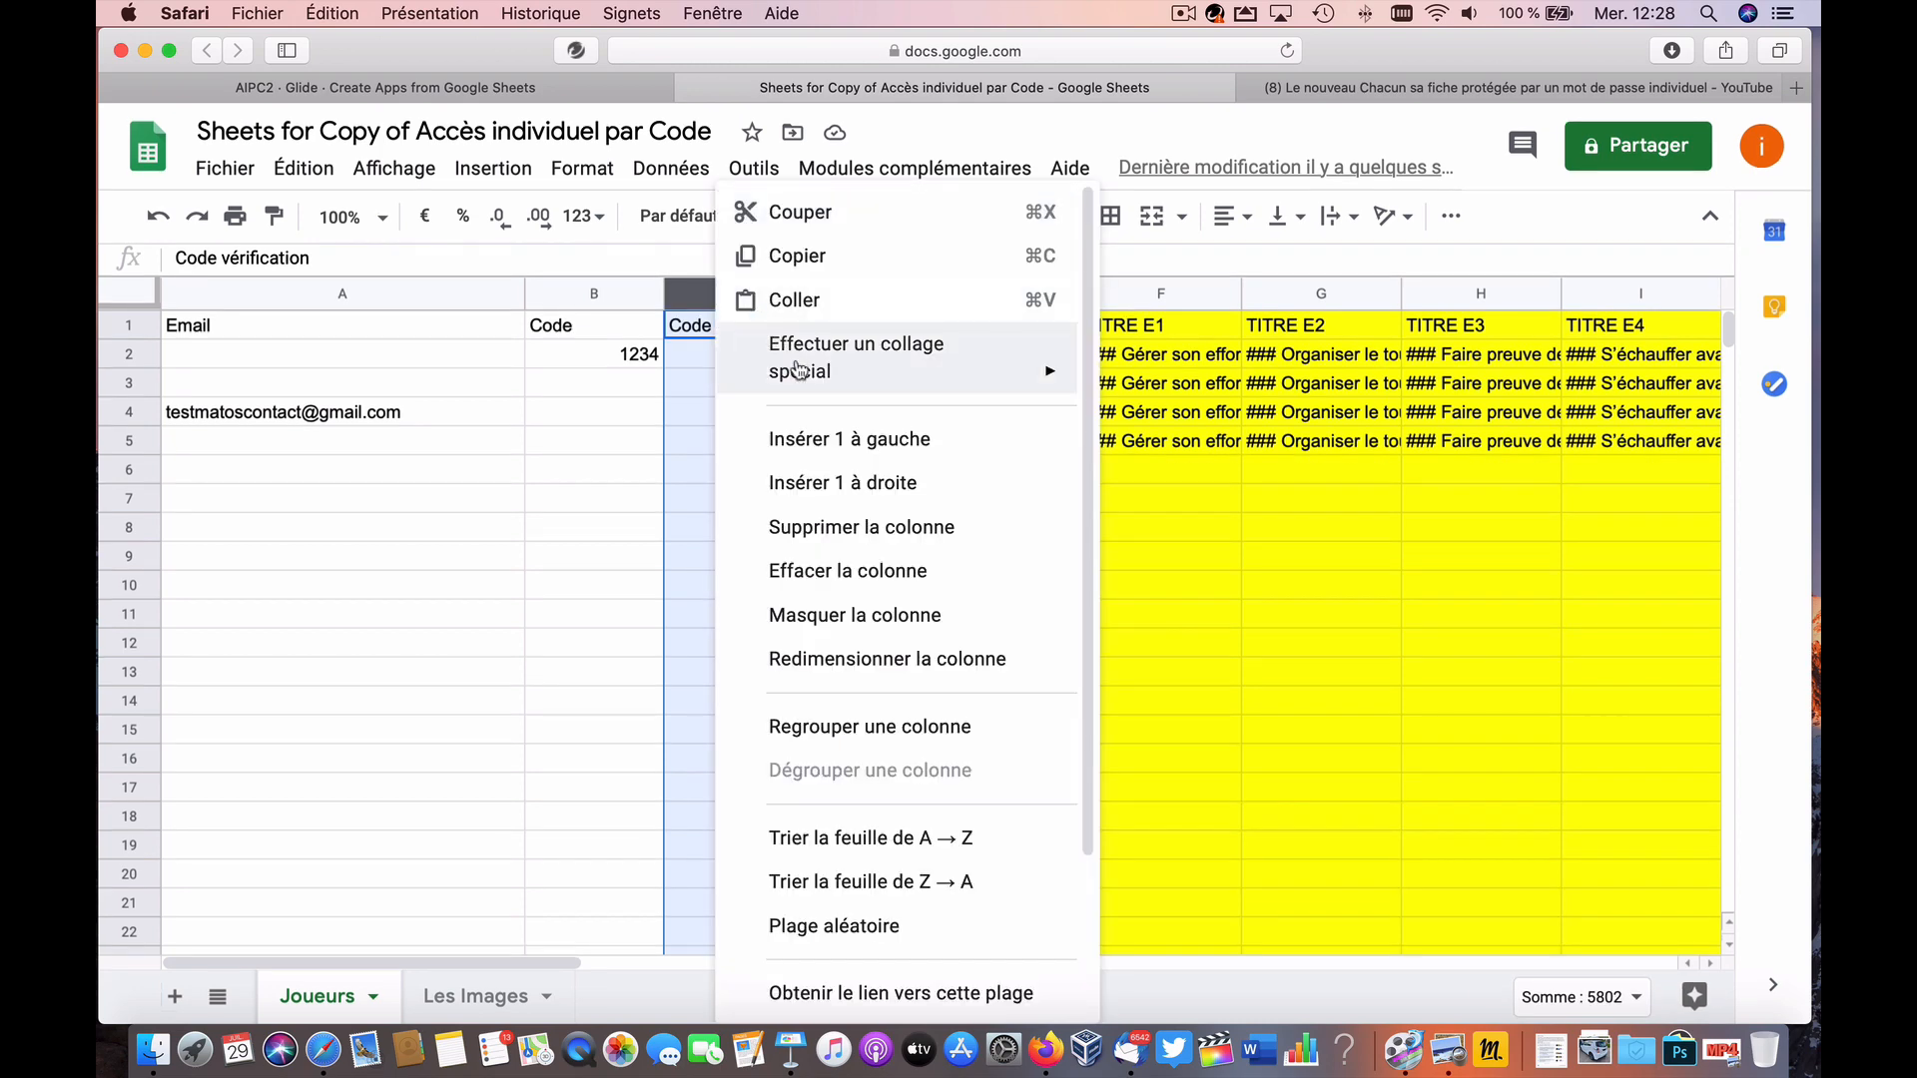
left_click(841, 481)
double_click(854, 332)
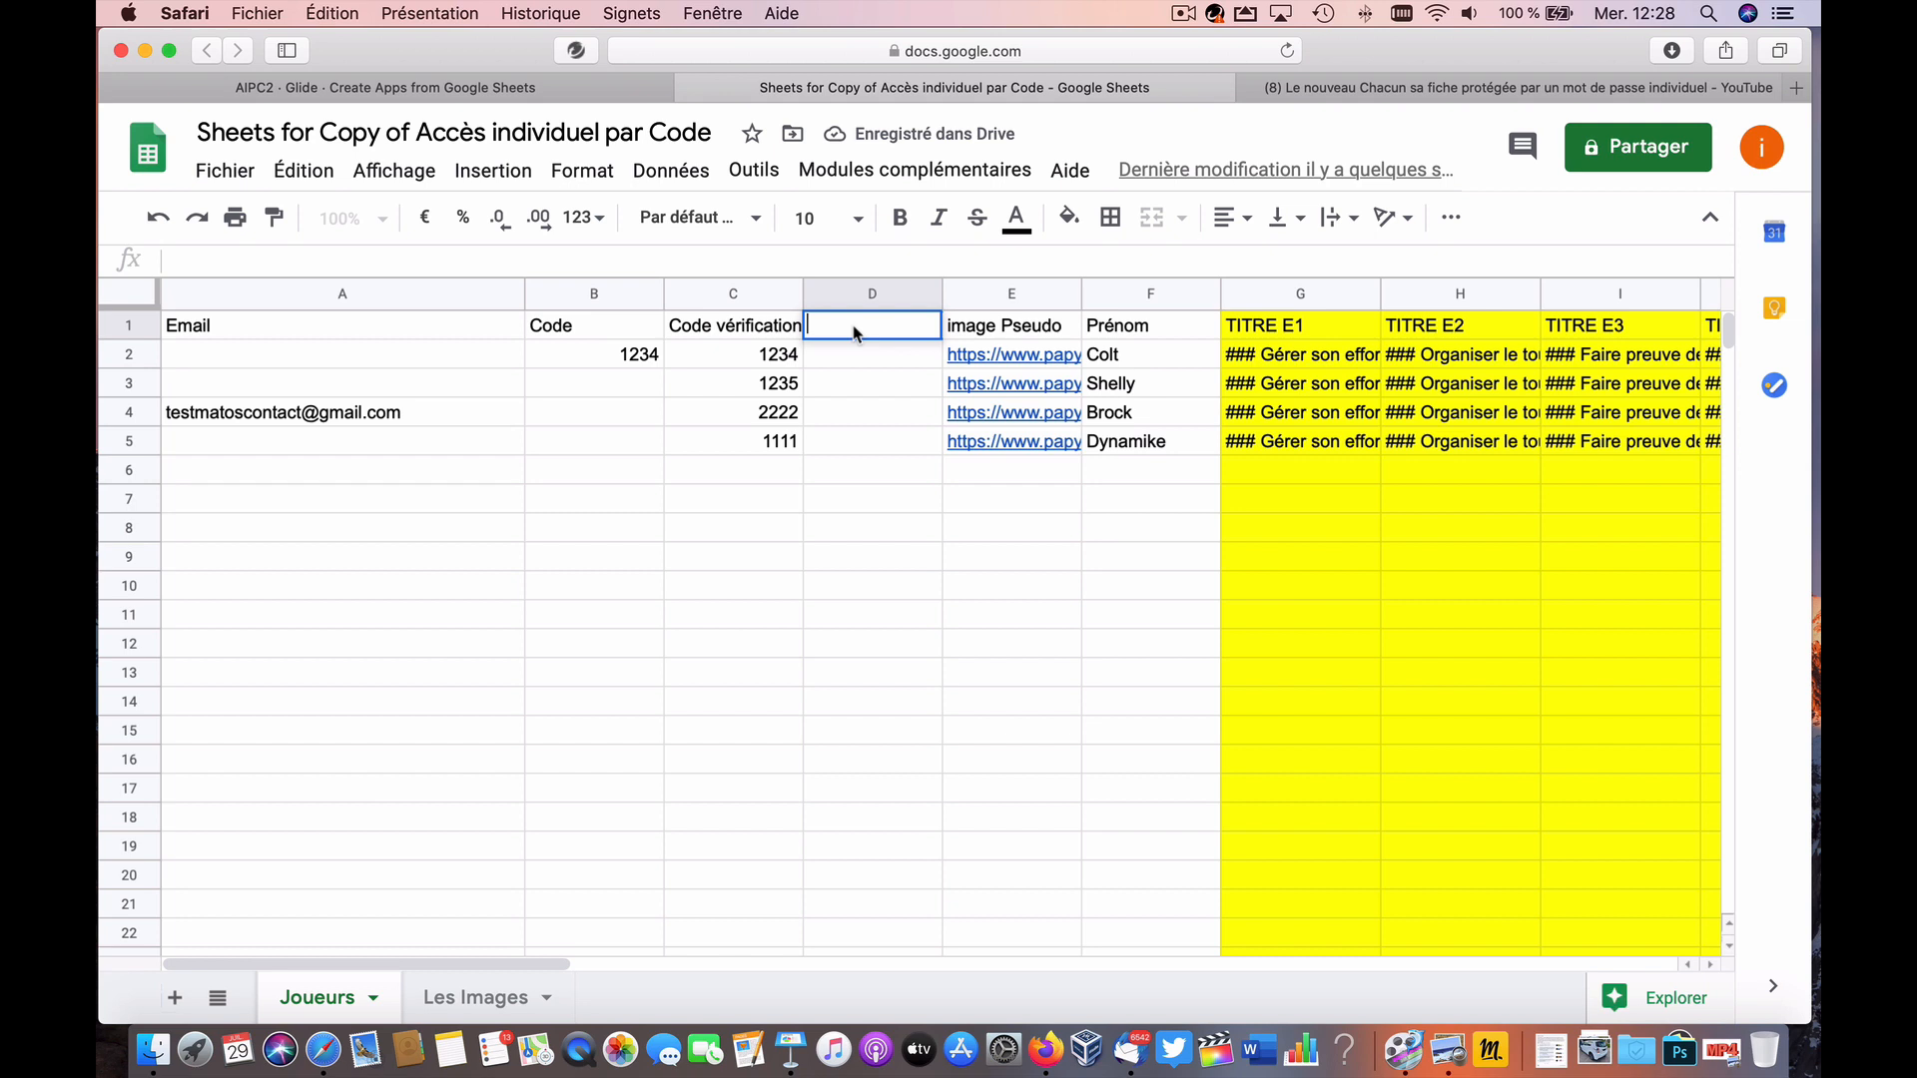
type("Remis")
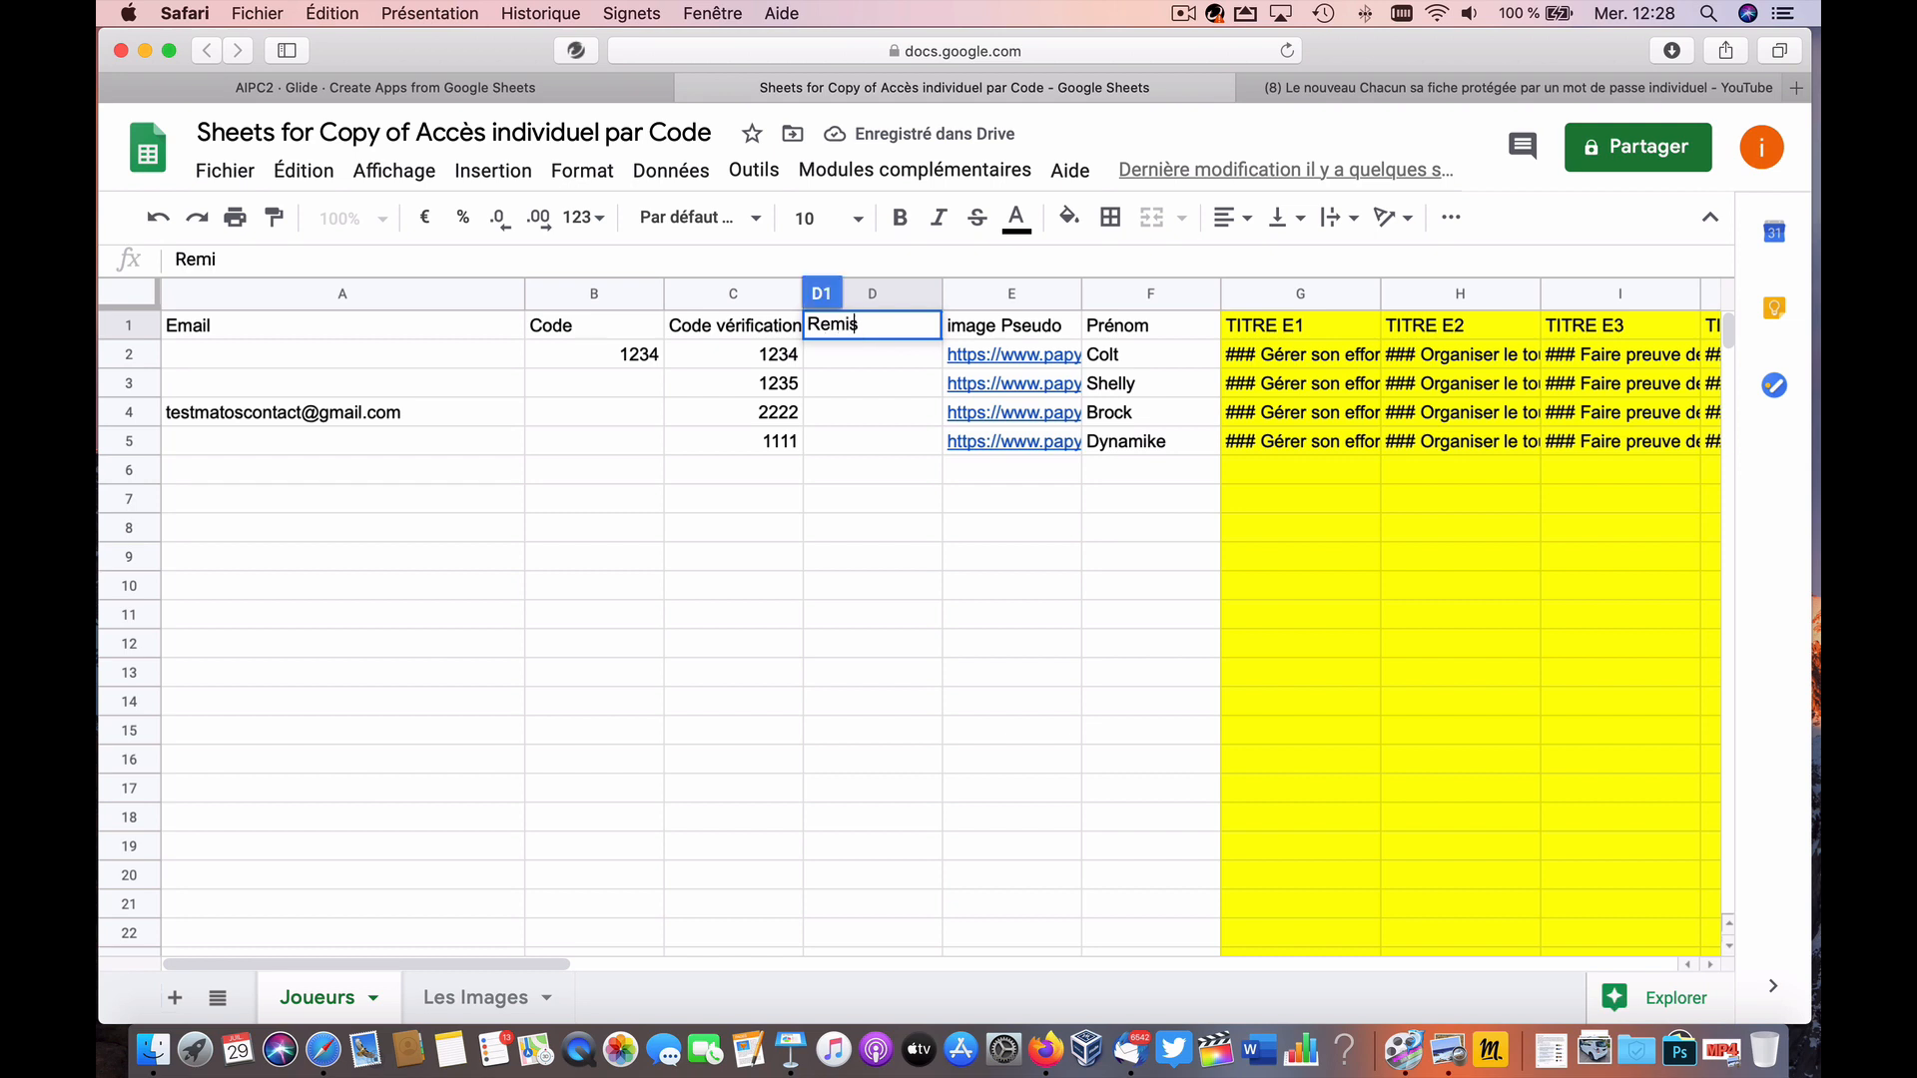
type("eà à ")
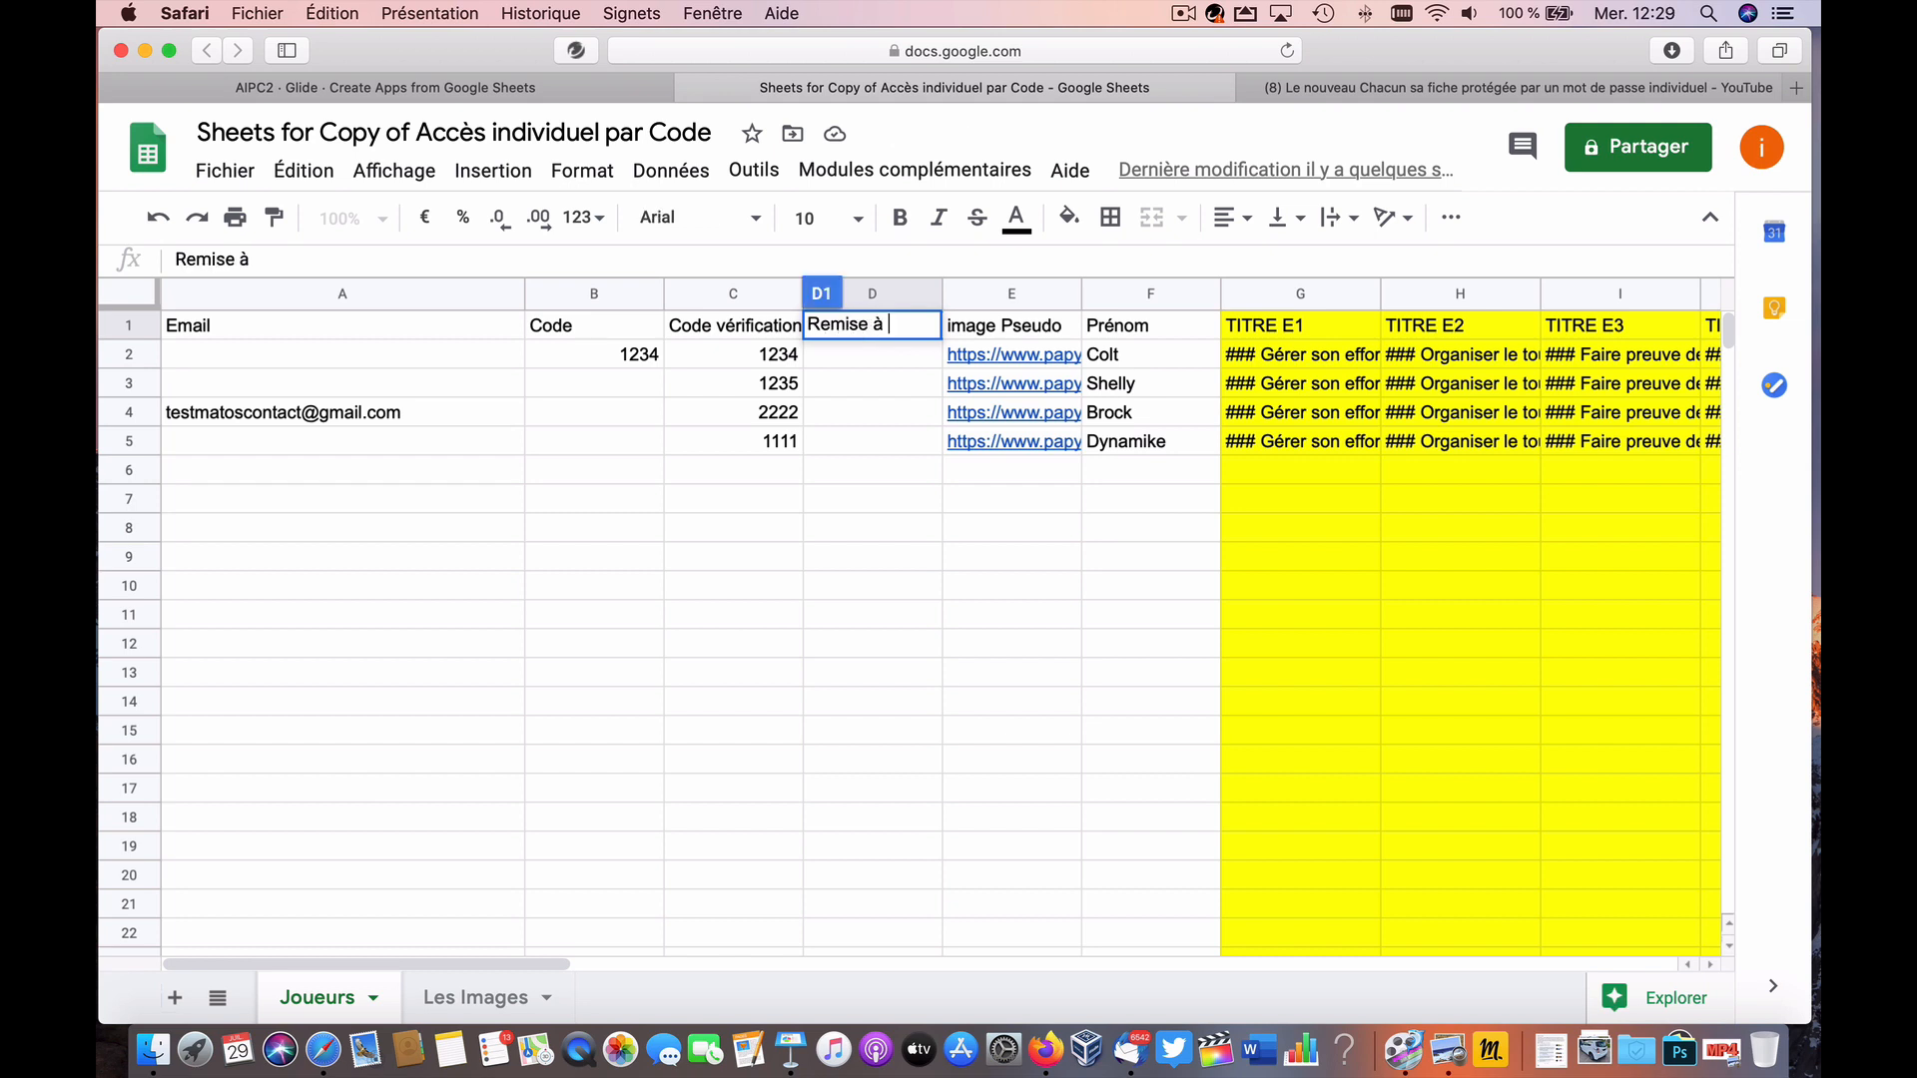
type("zéro")
key("Return")
Step: Enter =-C2 in D2 and fill it down through row 9
type("=-")
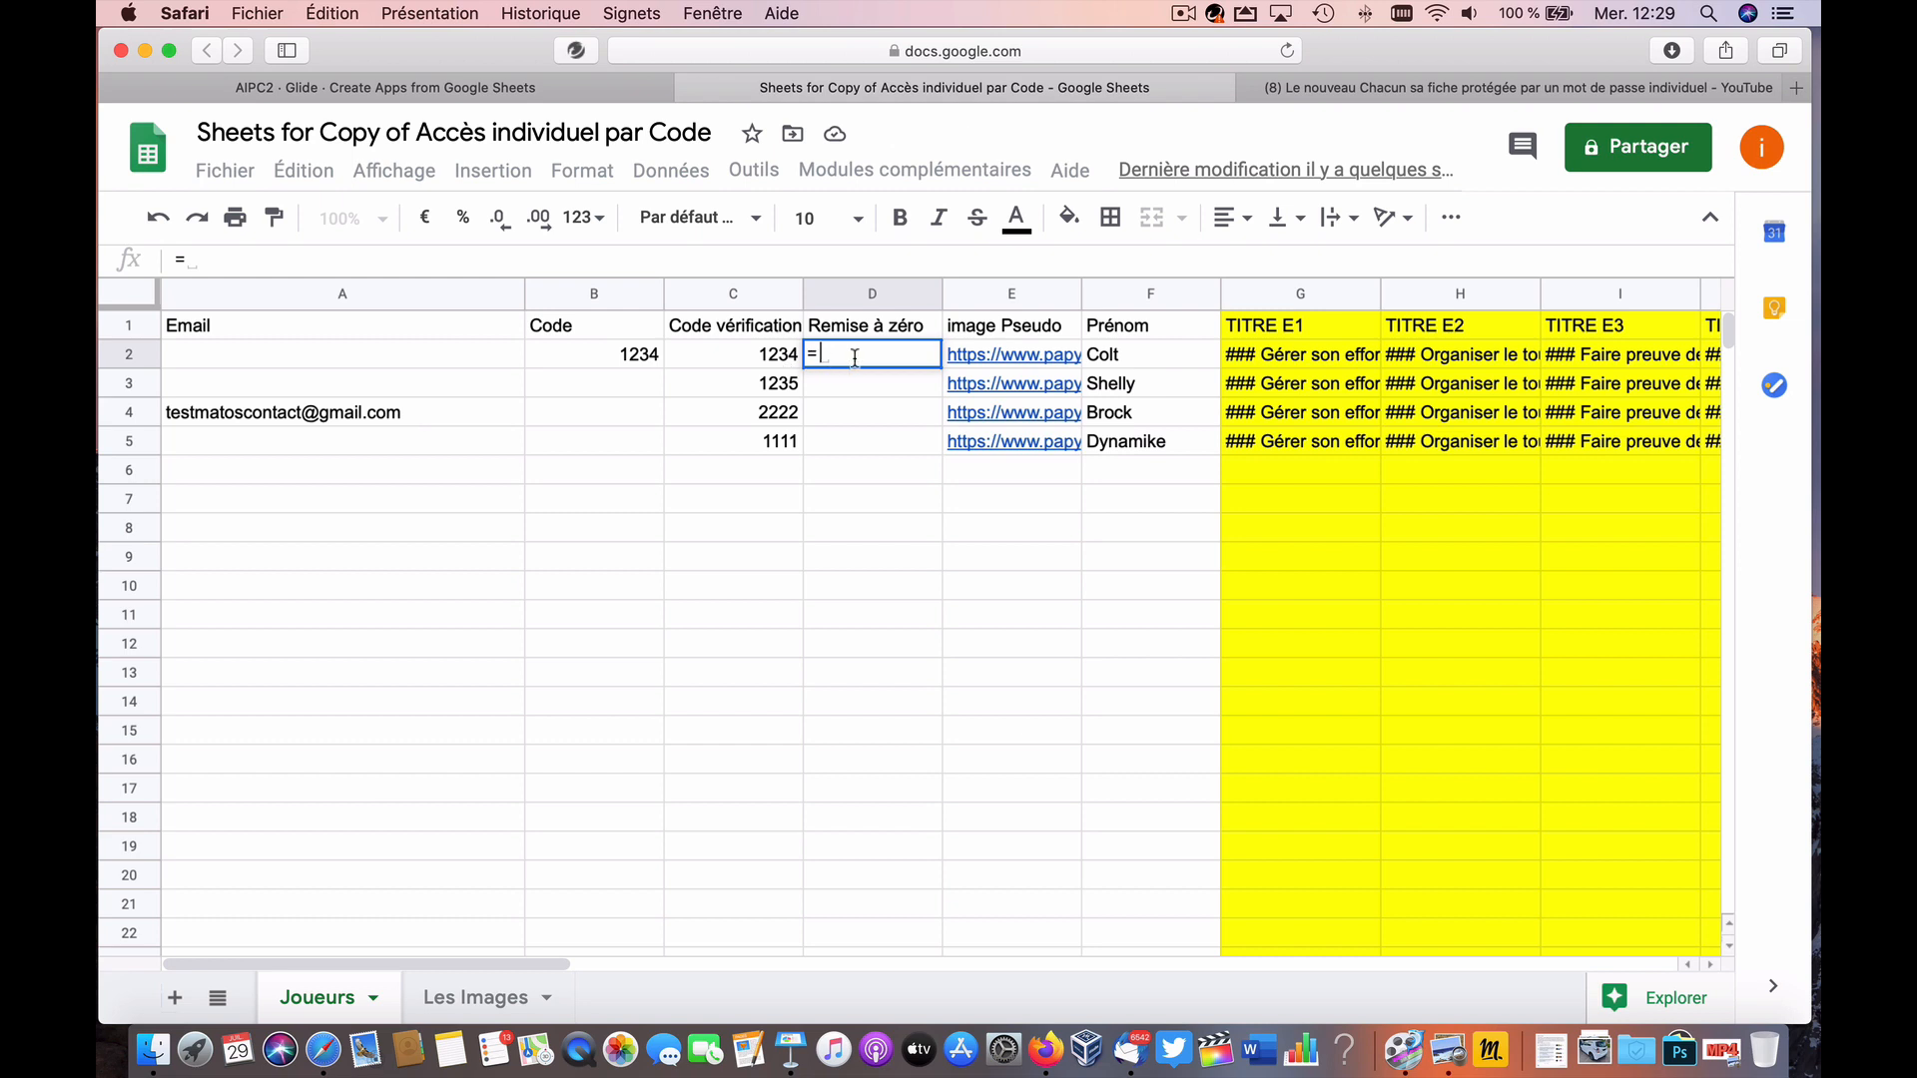
left_click(751, 364)
key("Return")
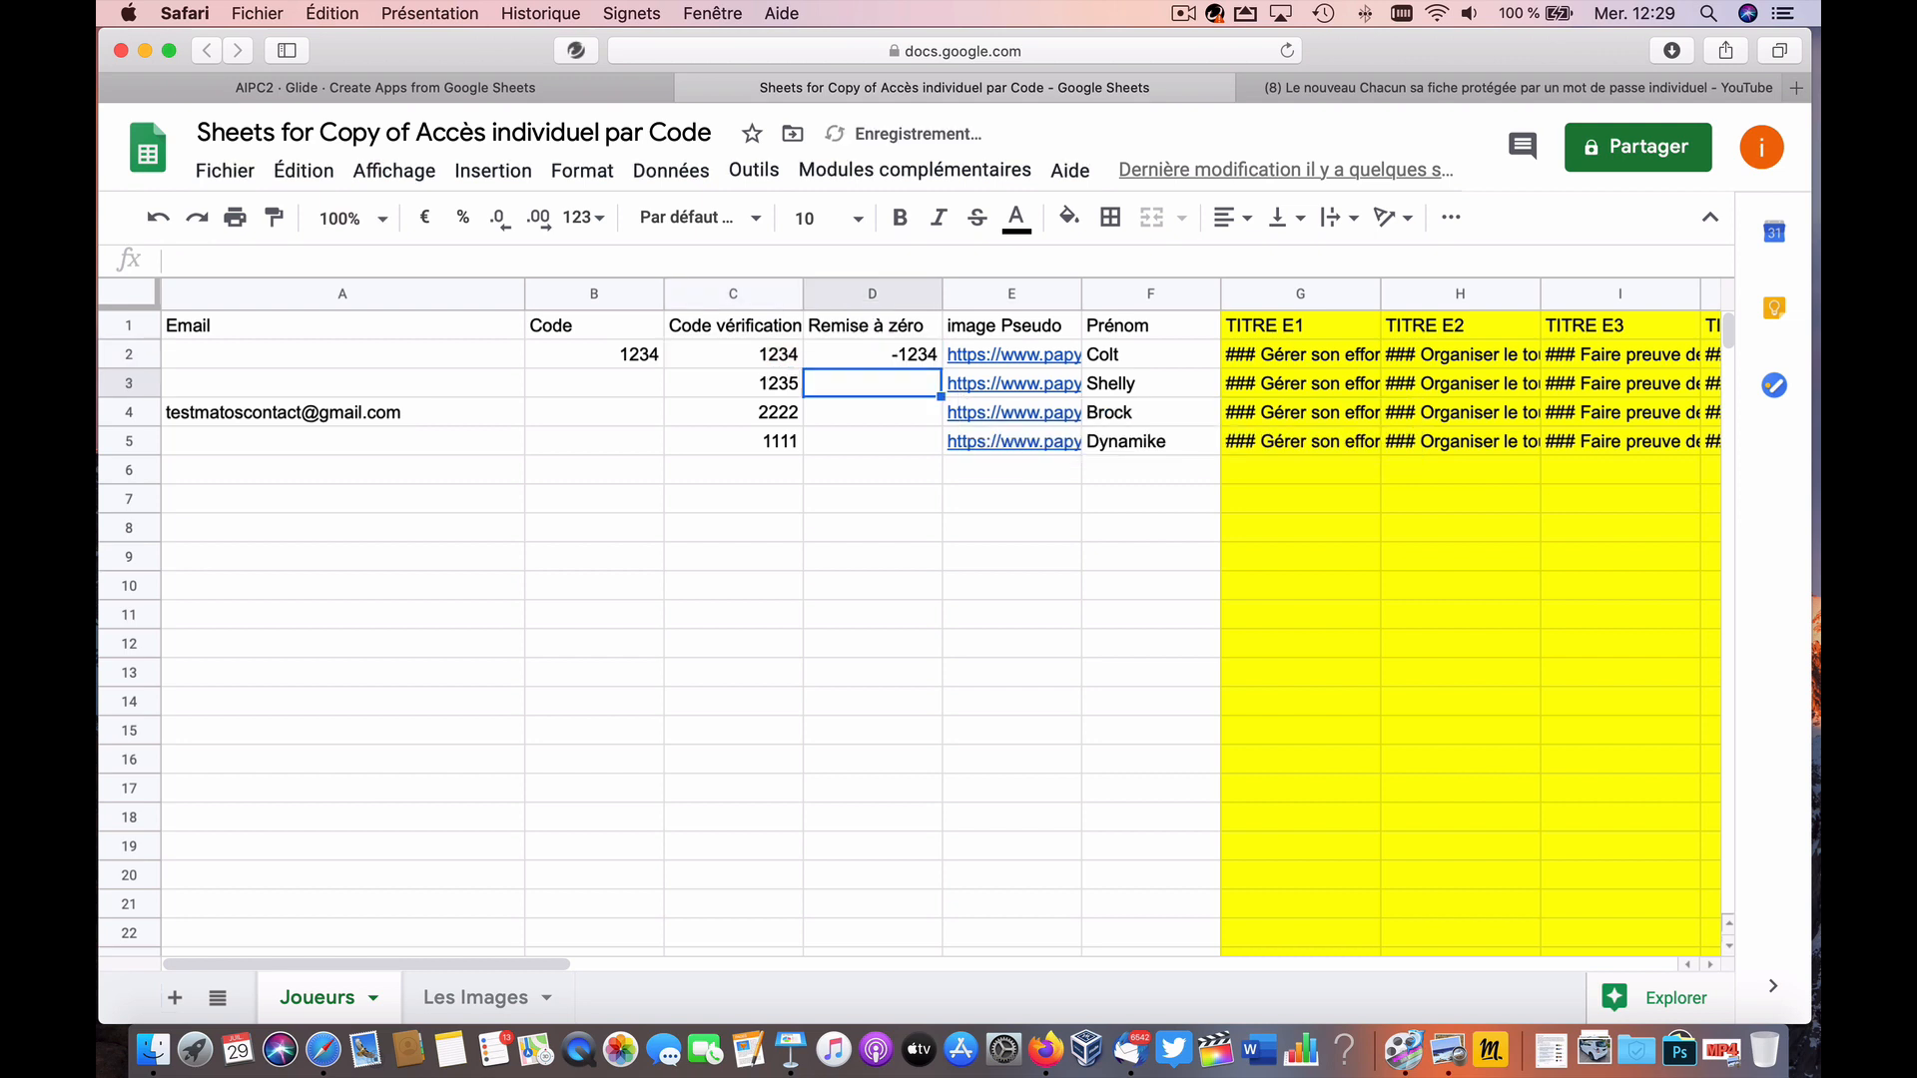
left_click(923, 358)
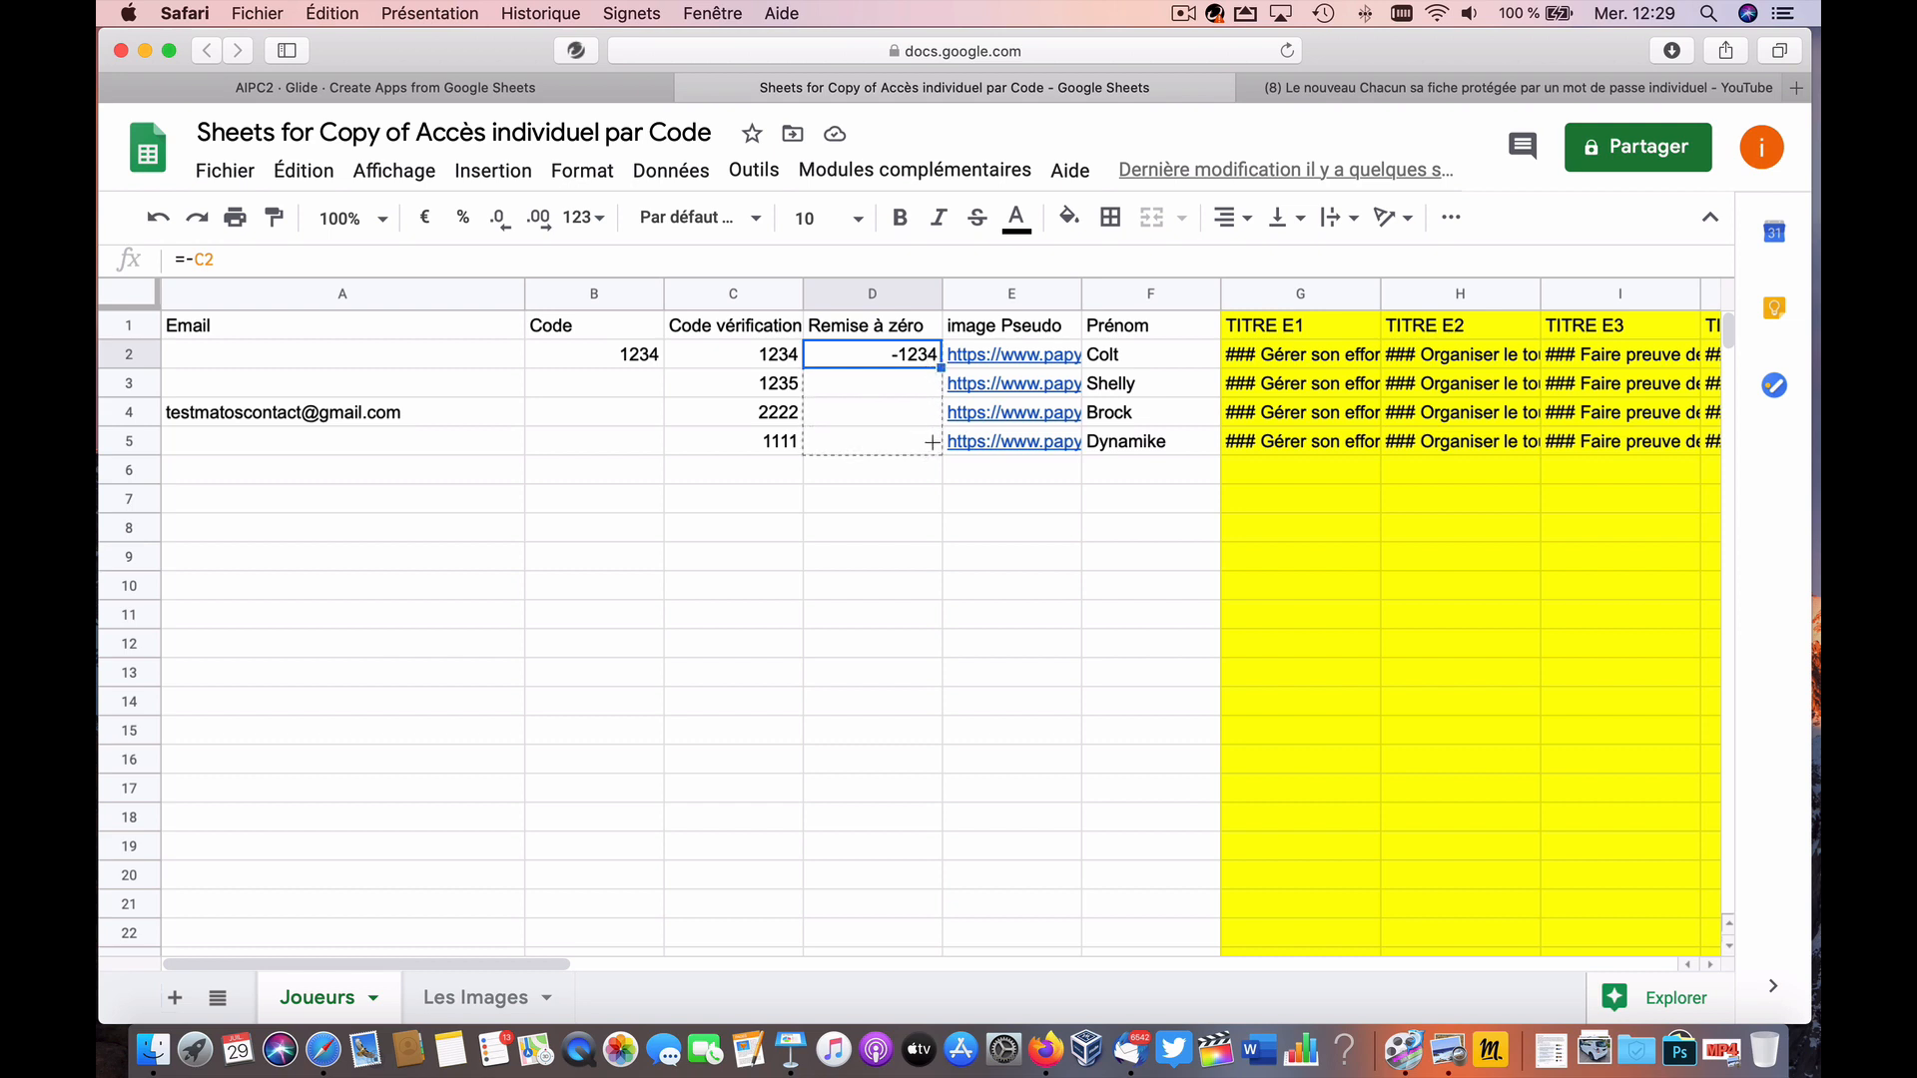
left_click_drag(932, 442, 931, 445)
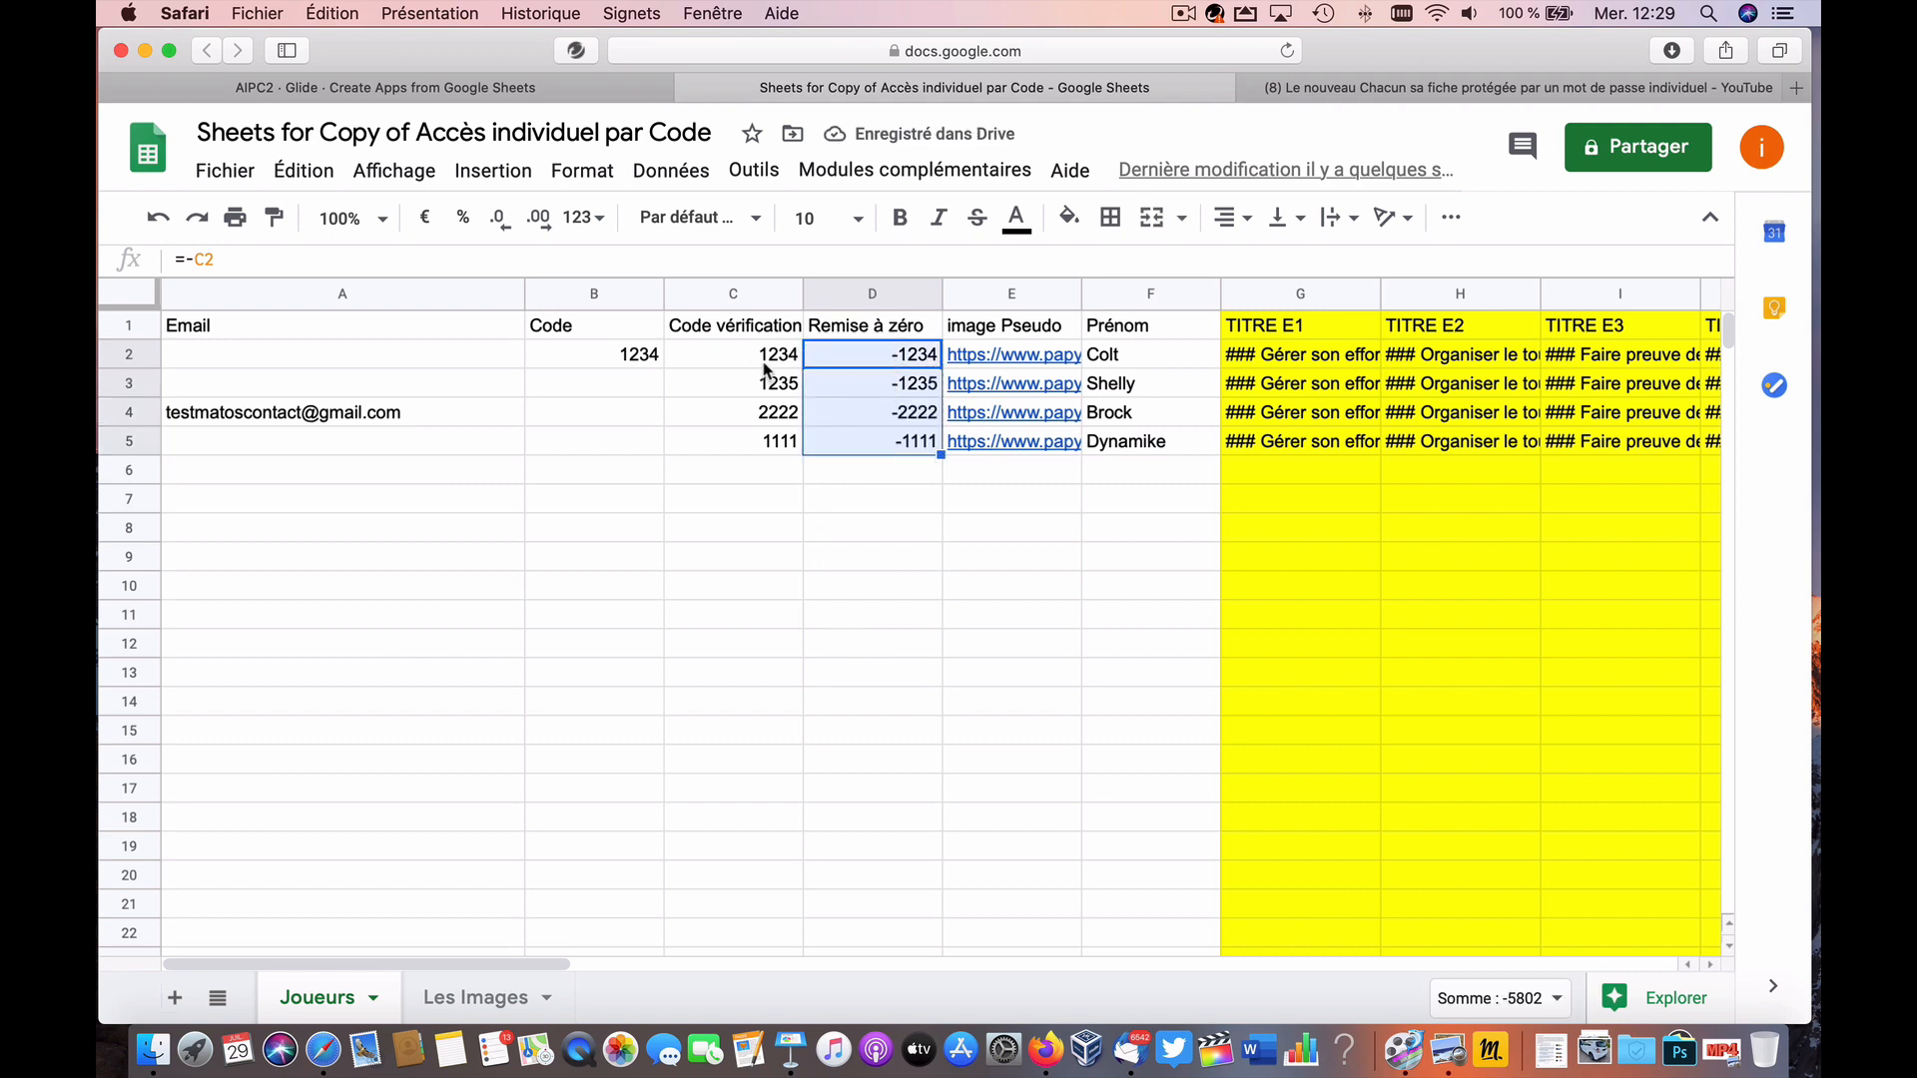
left_click(872, 365)
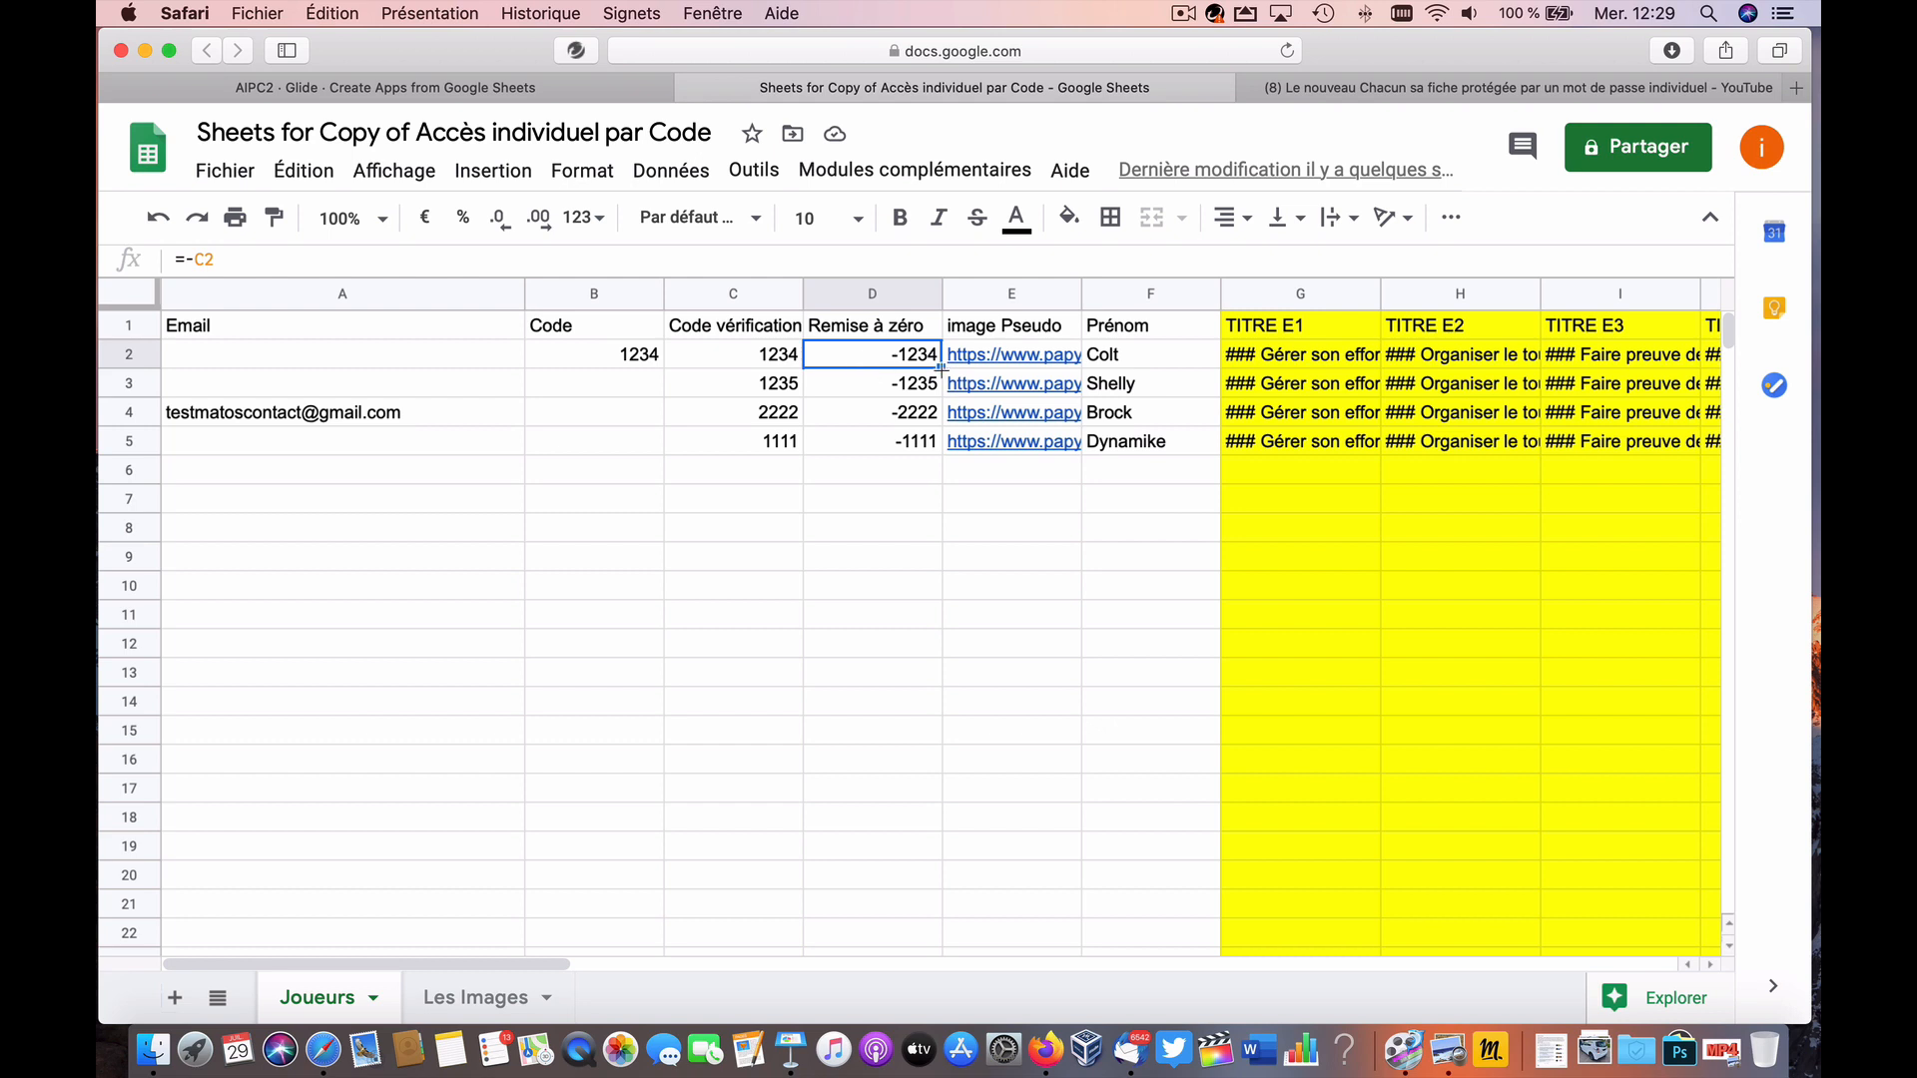
left_click_drag(940, 369, 900, 561)
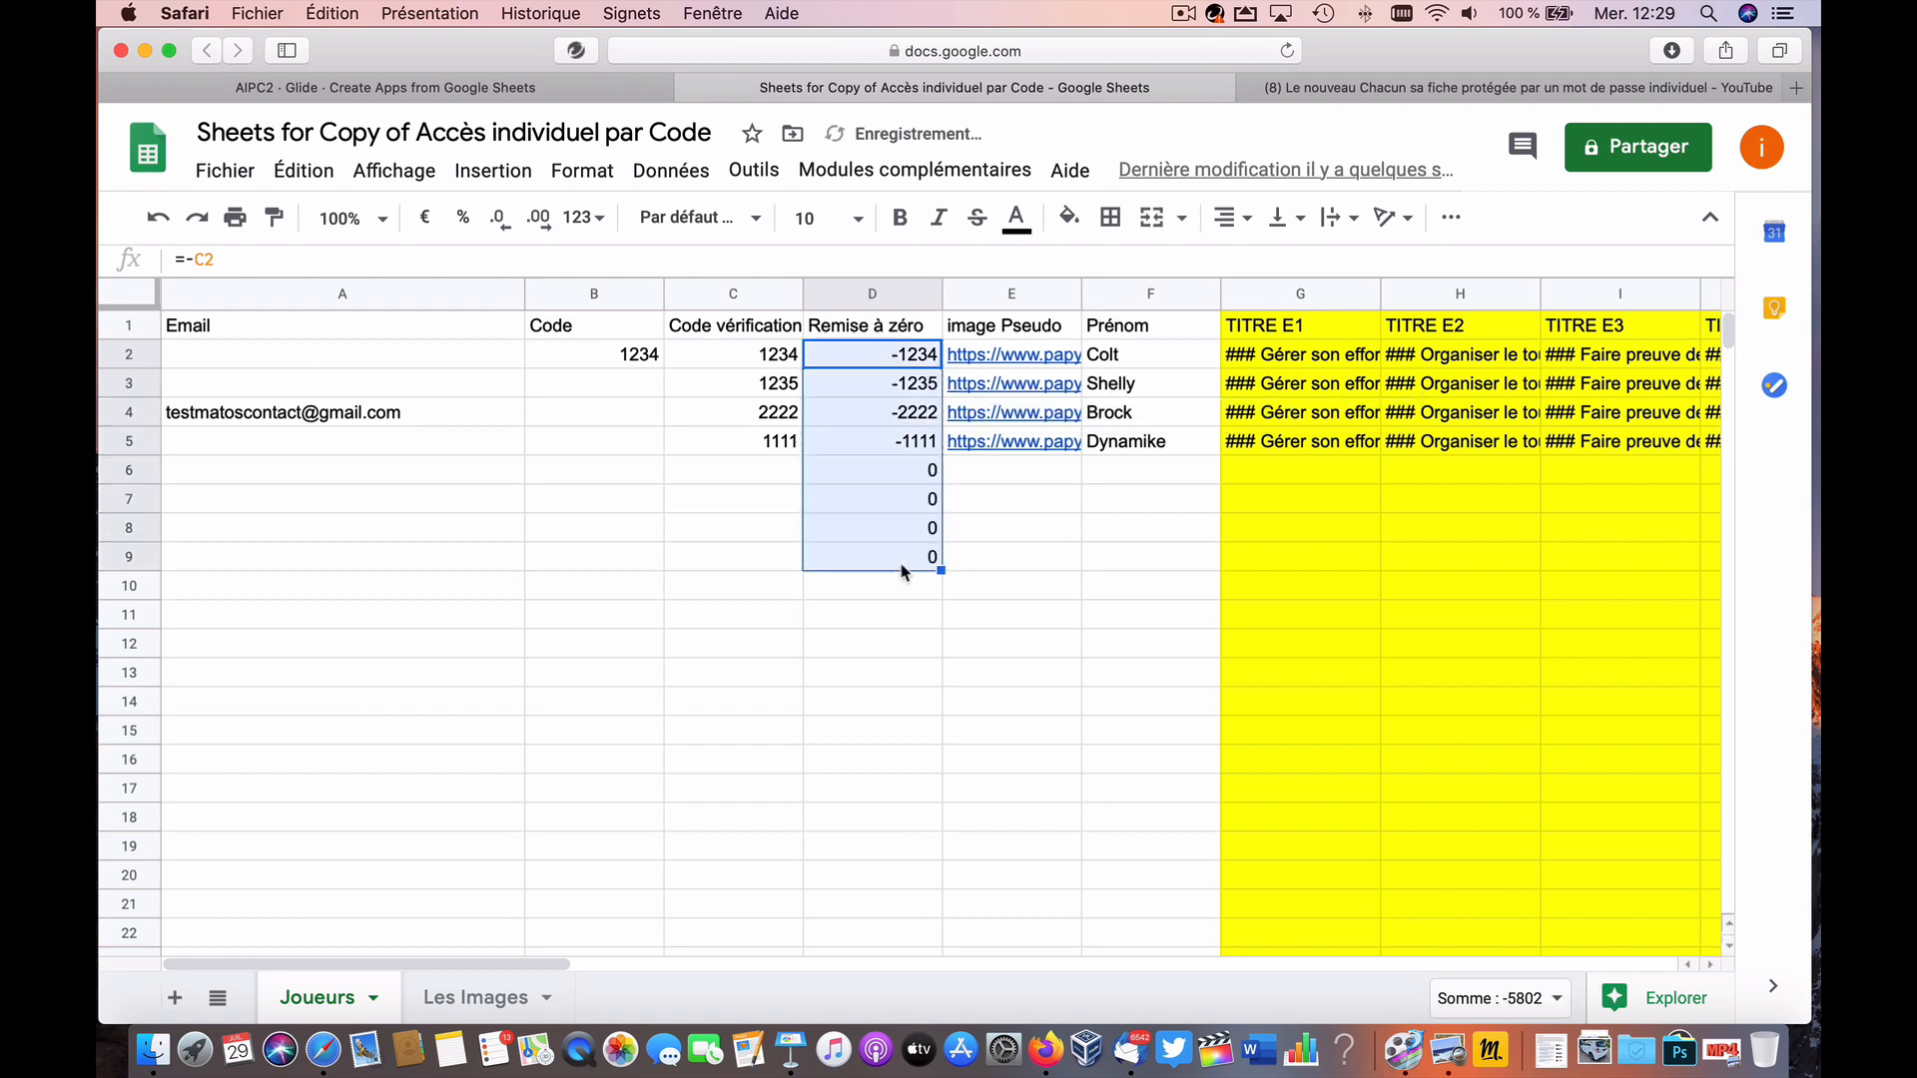
Step: Accept the new Remise à zéro column in Glide and reload the sheet to refresh the Joueurs list
left_click(599, 87)
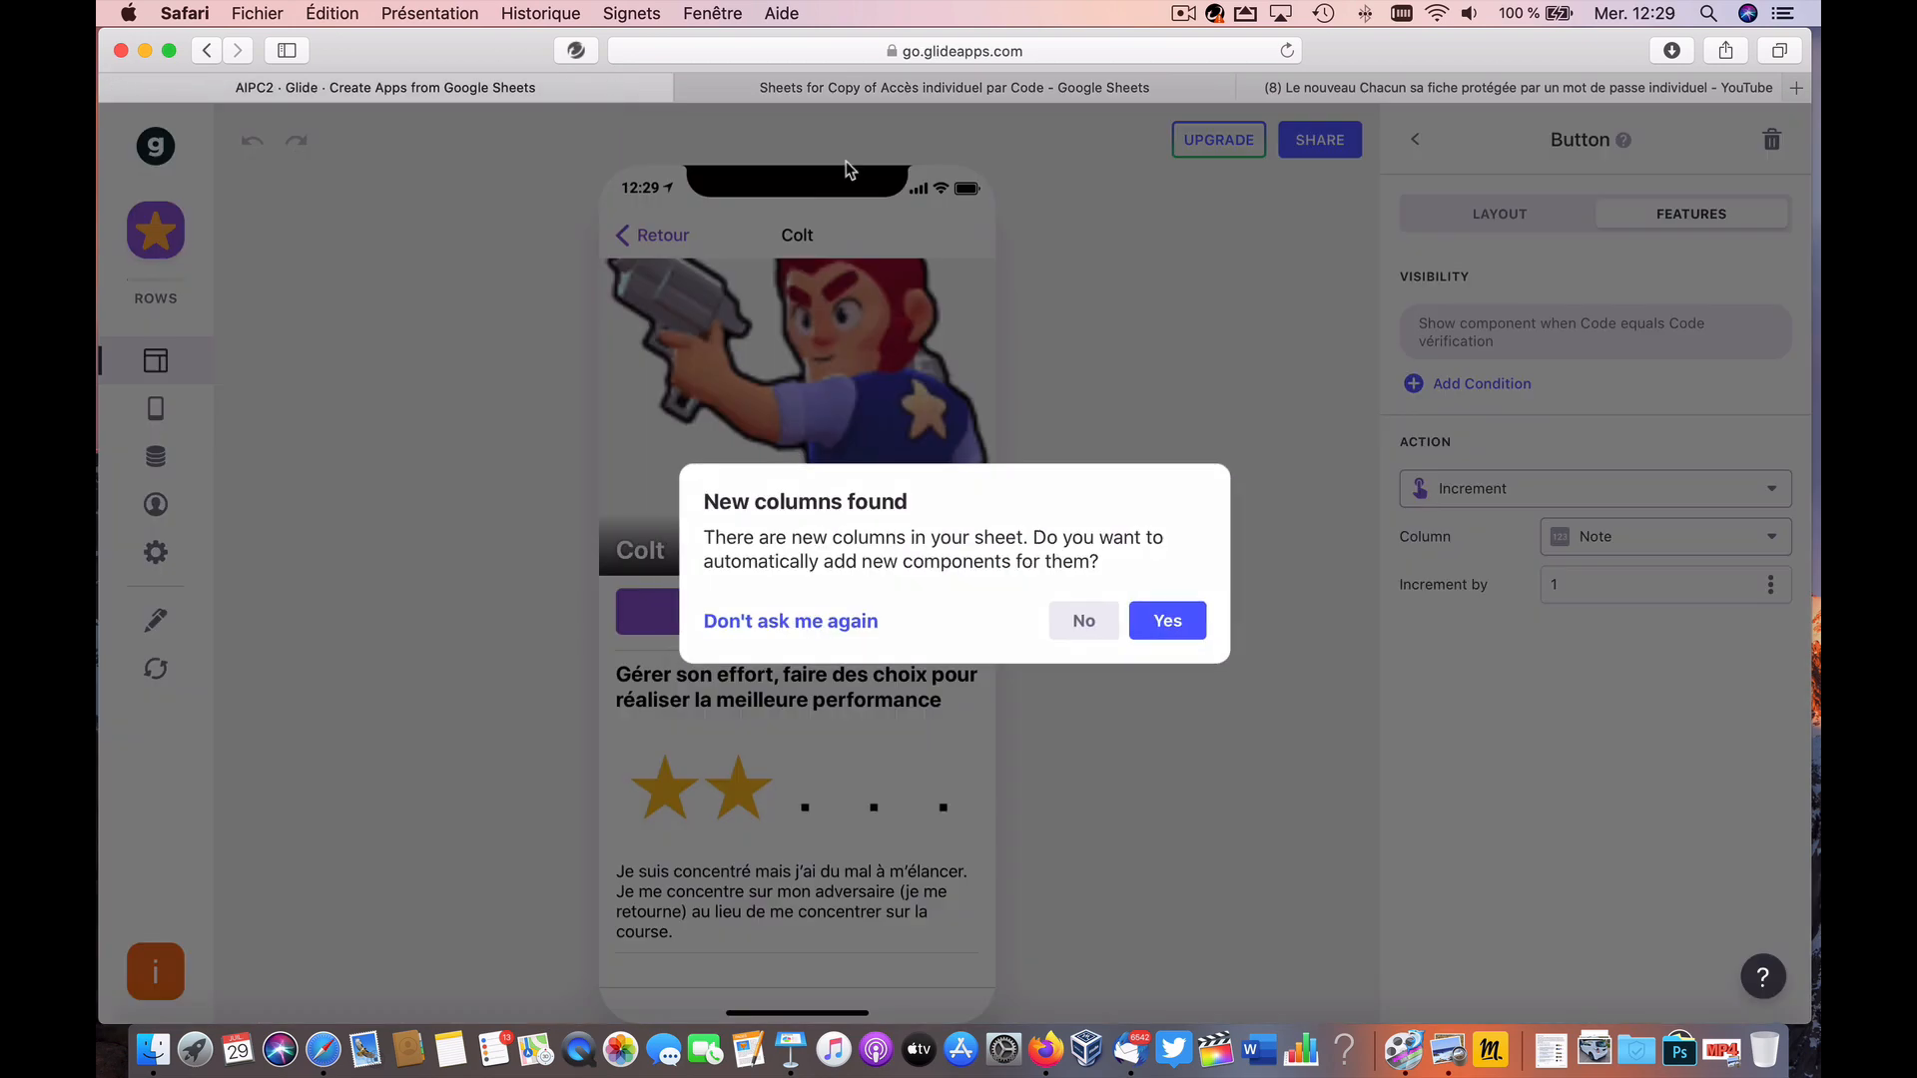
left_click(1158, 624)
left_click(156, 668)
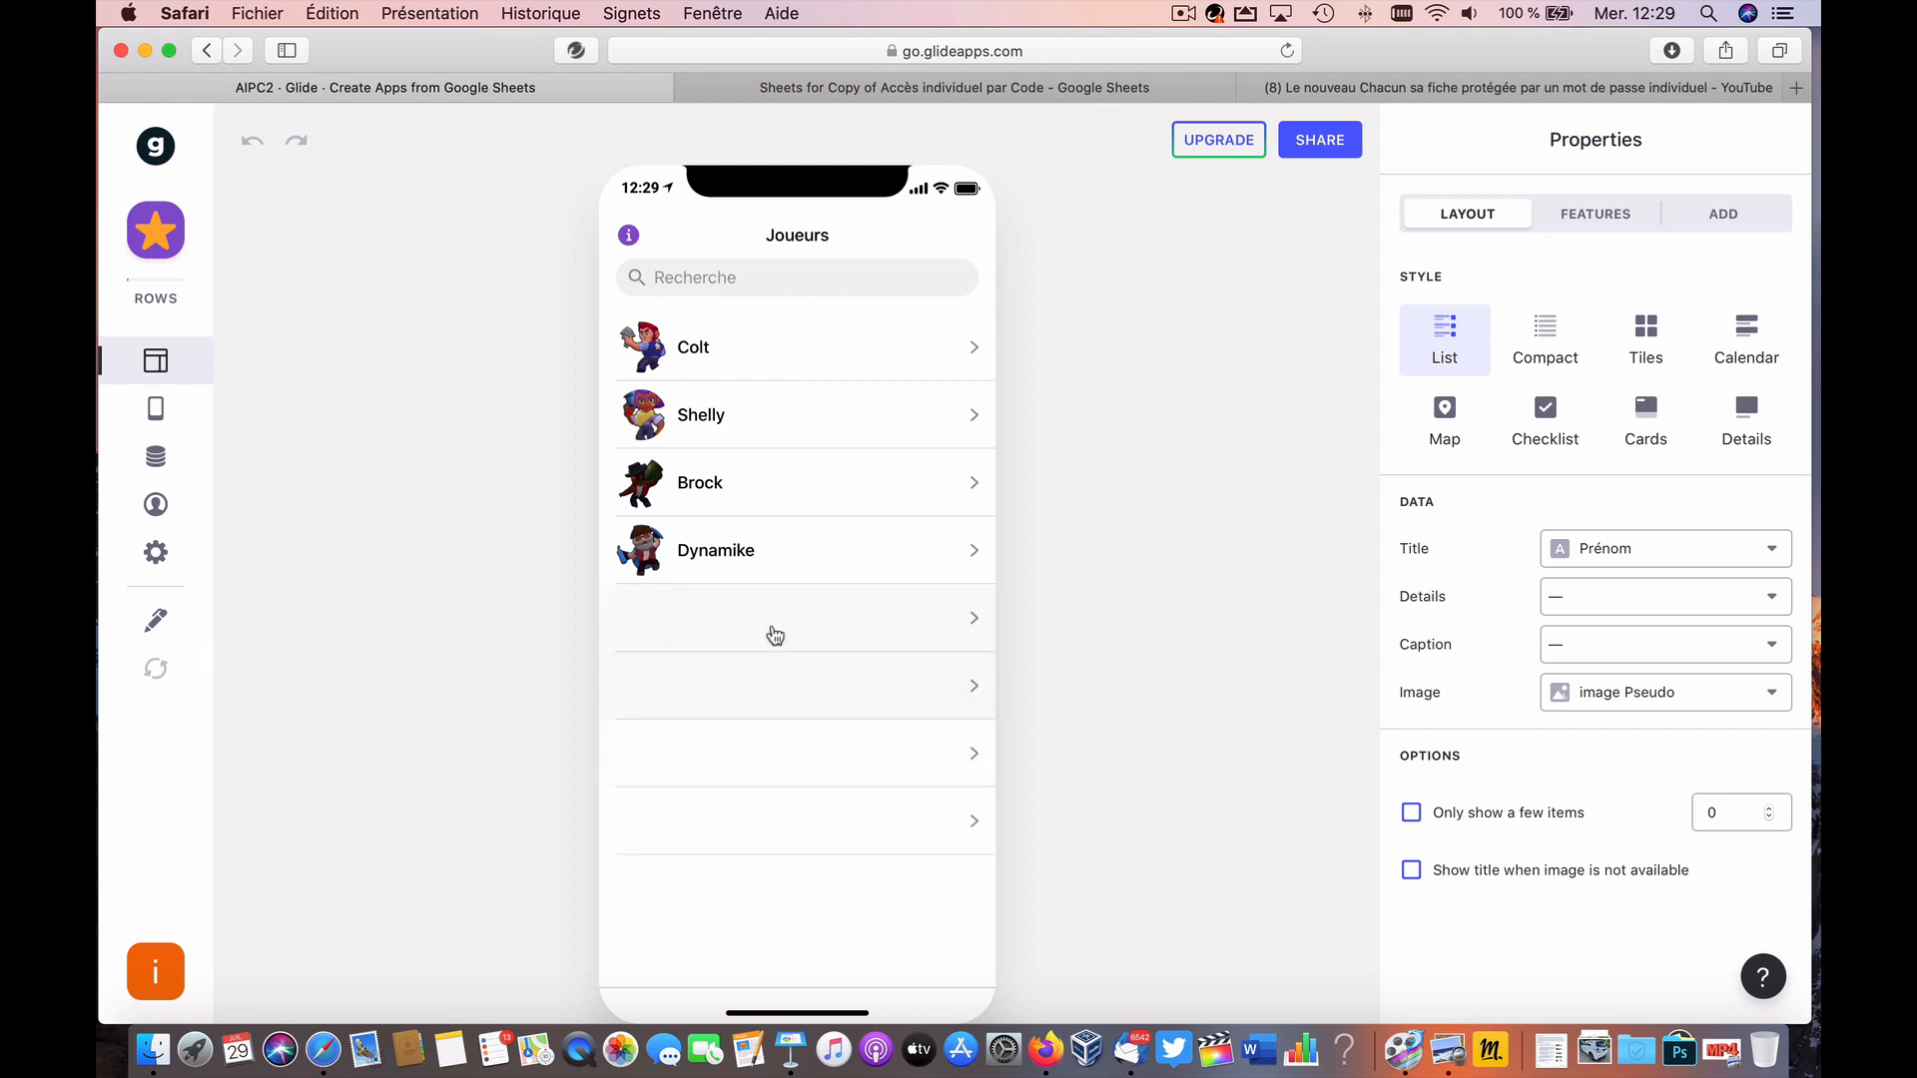
Step: Edit the D2 formula, fixing the ISBLANK function name and removing a stray minus sign
left_click(885, 91)
left_click(823, 357)
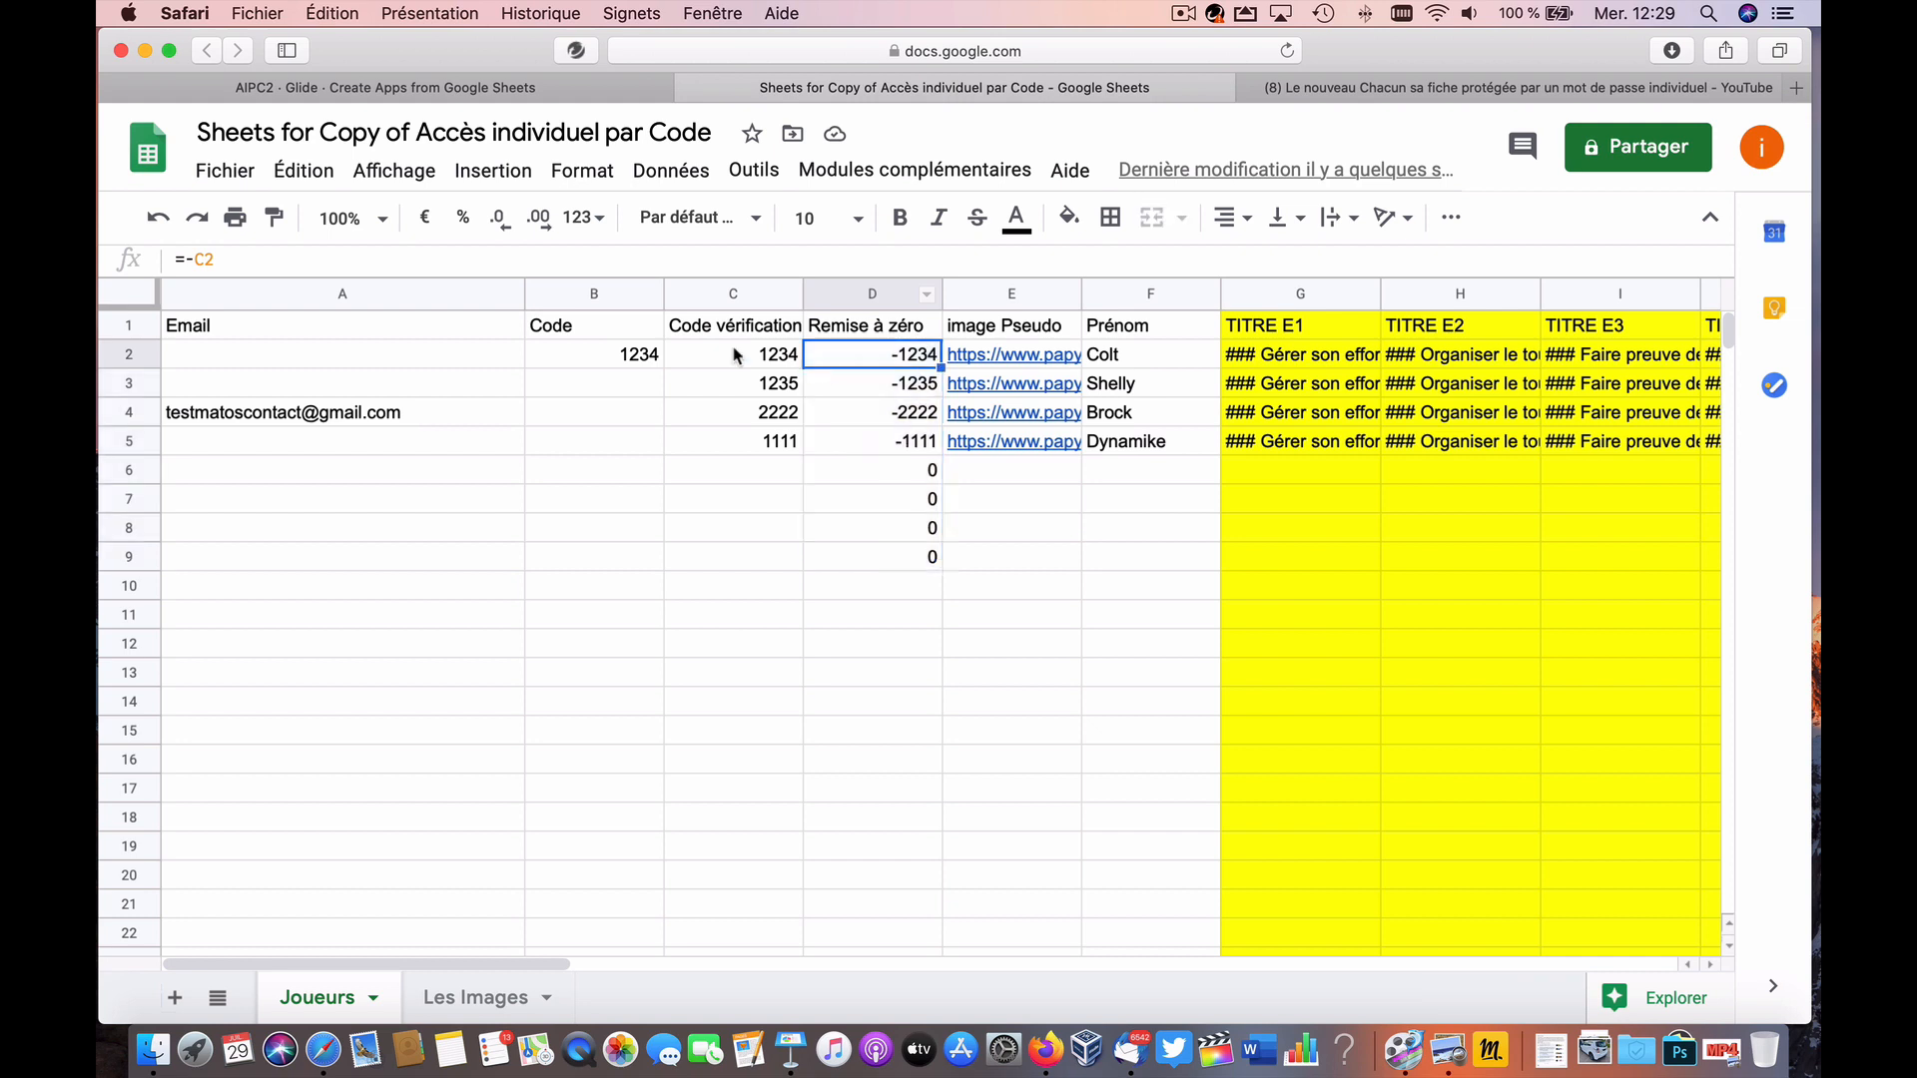
key("Return")
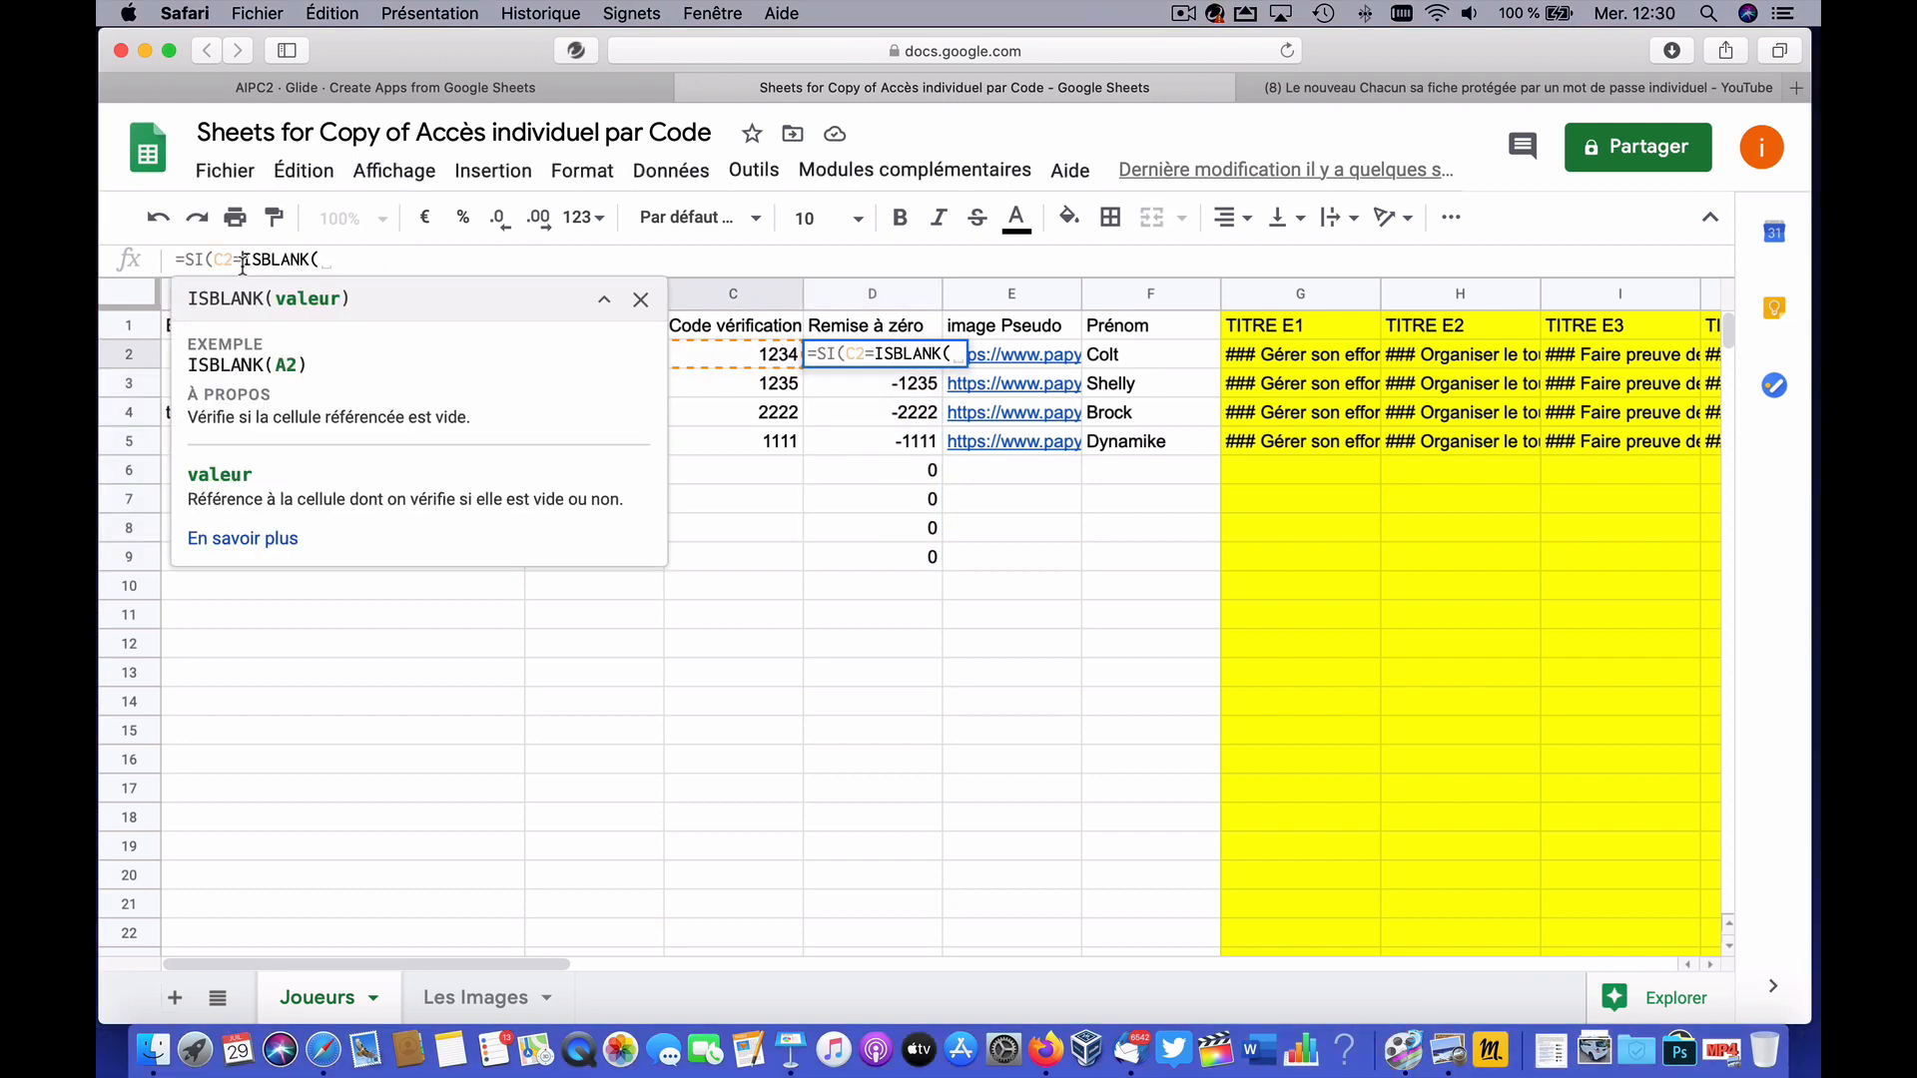
double_click(229, 262)
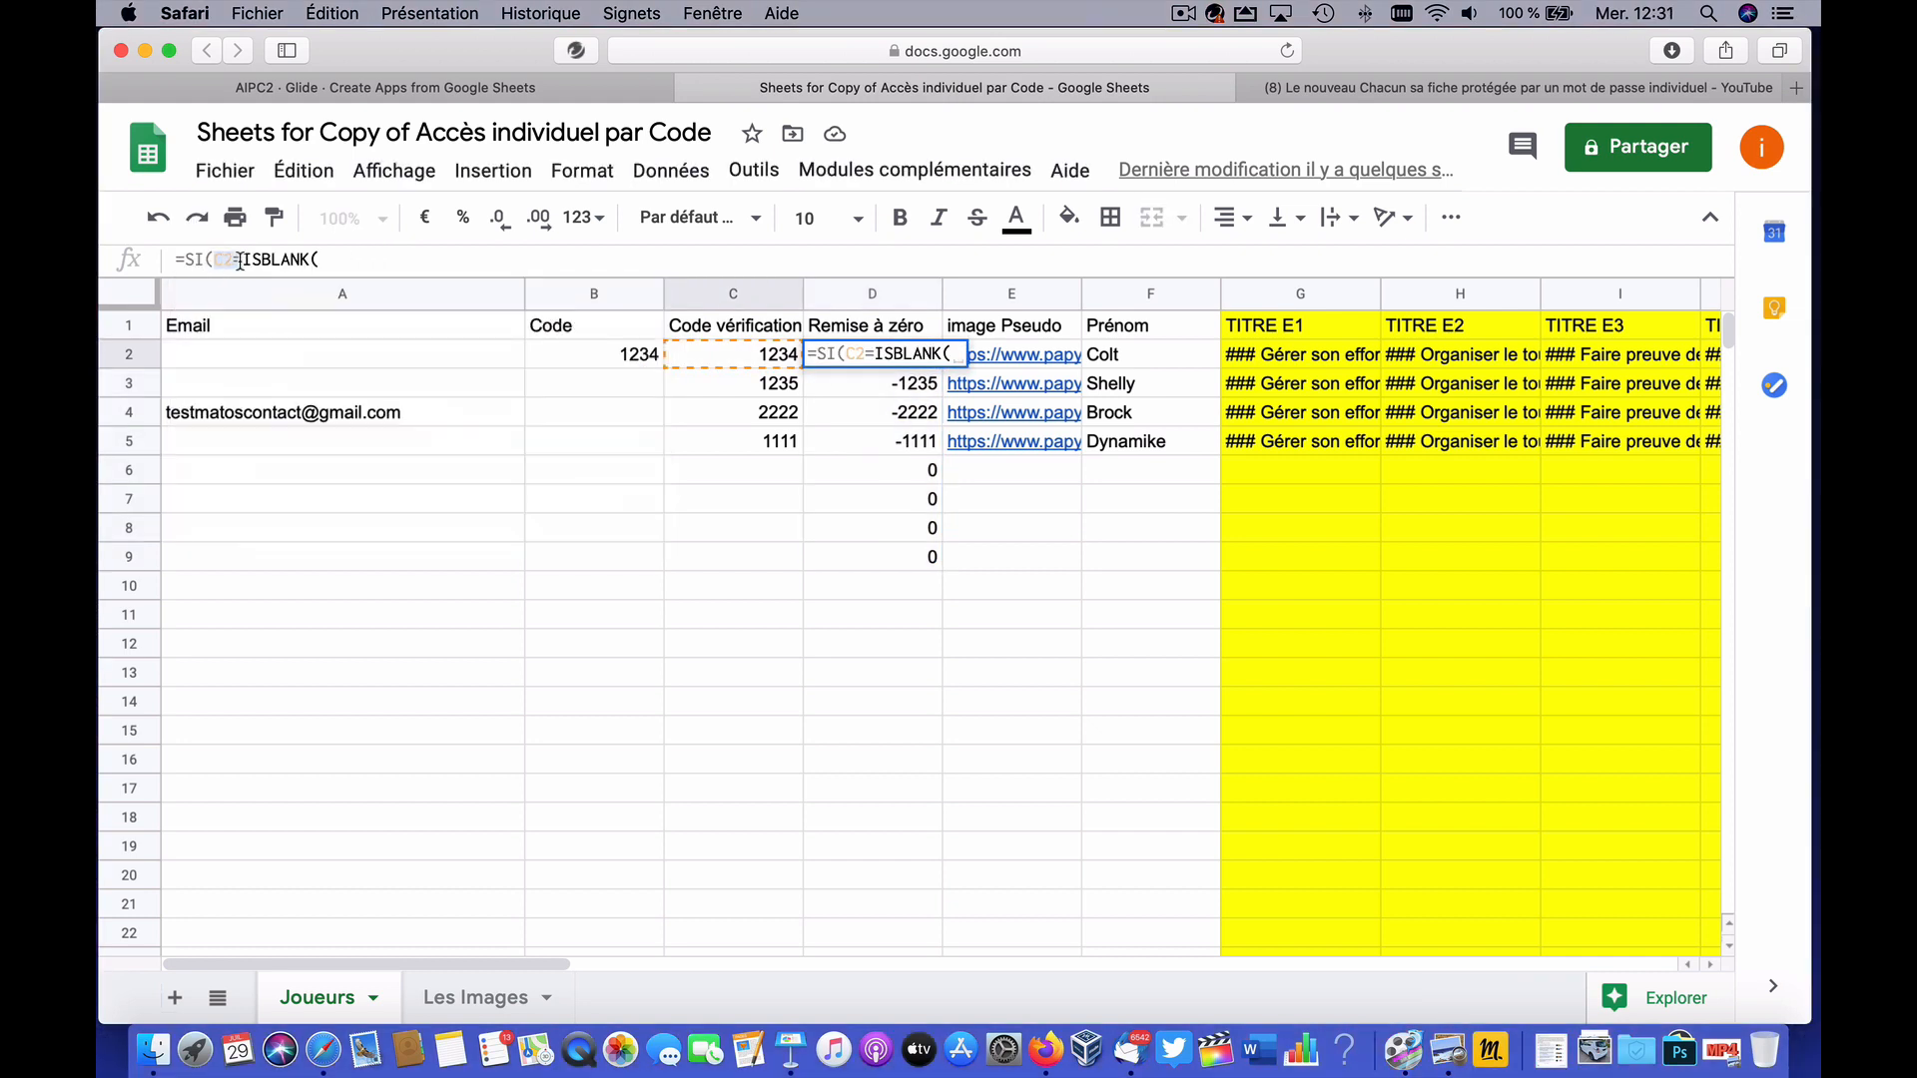
type("-")
left_click(282, 260)
key("BackSpace")
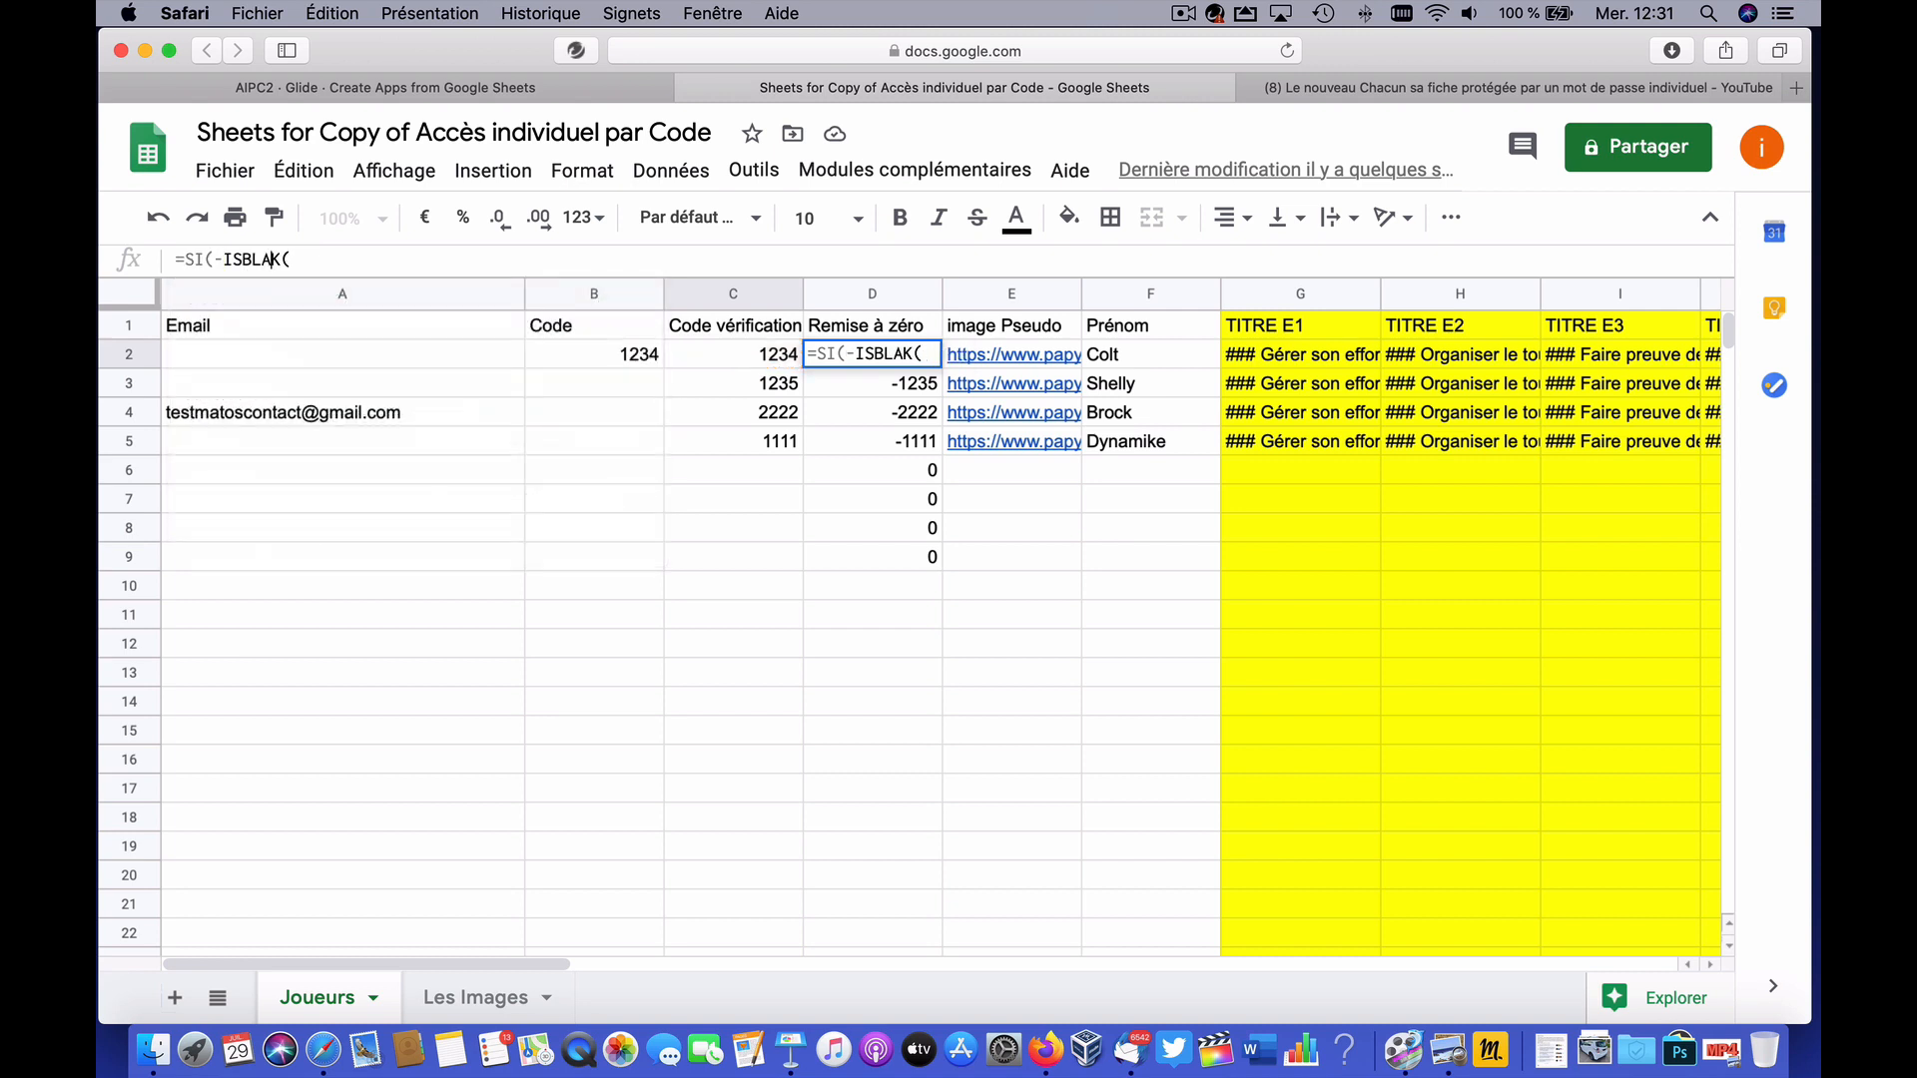
type("N")
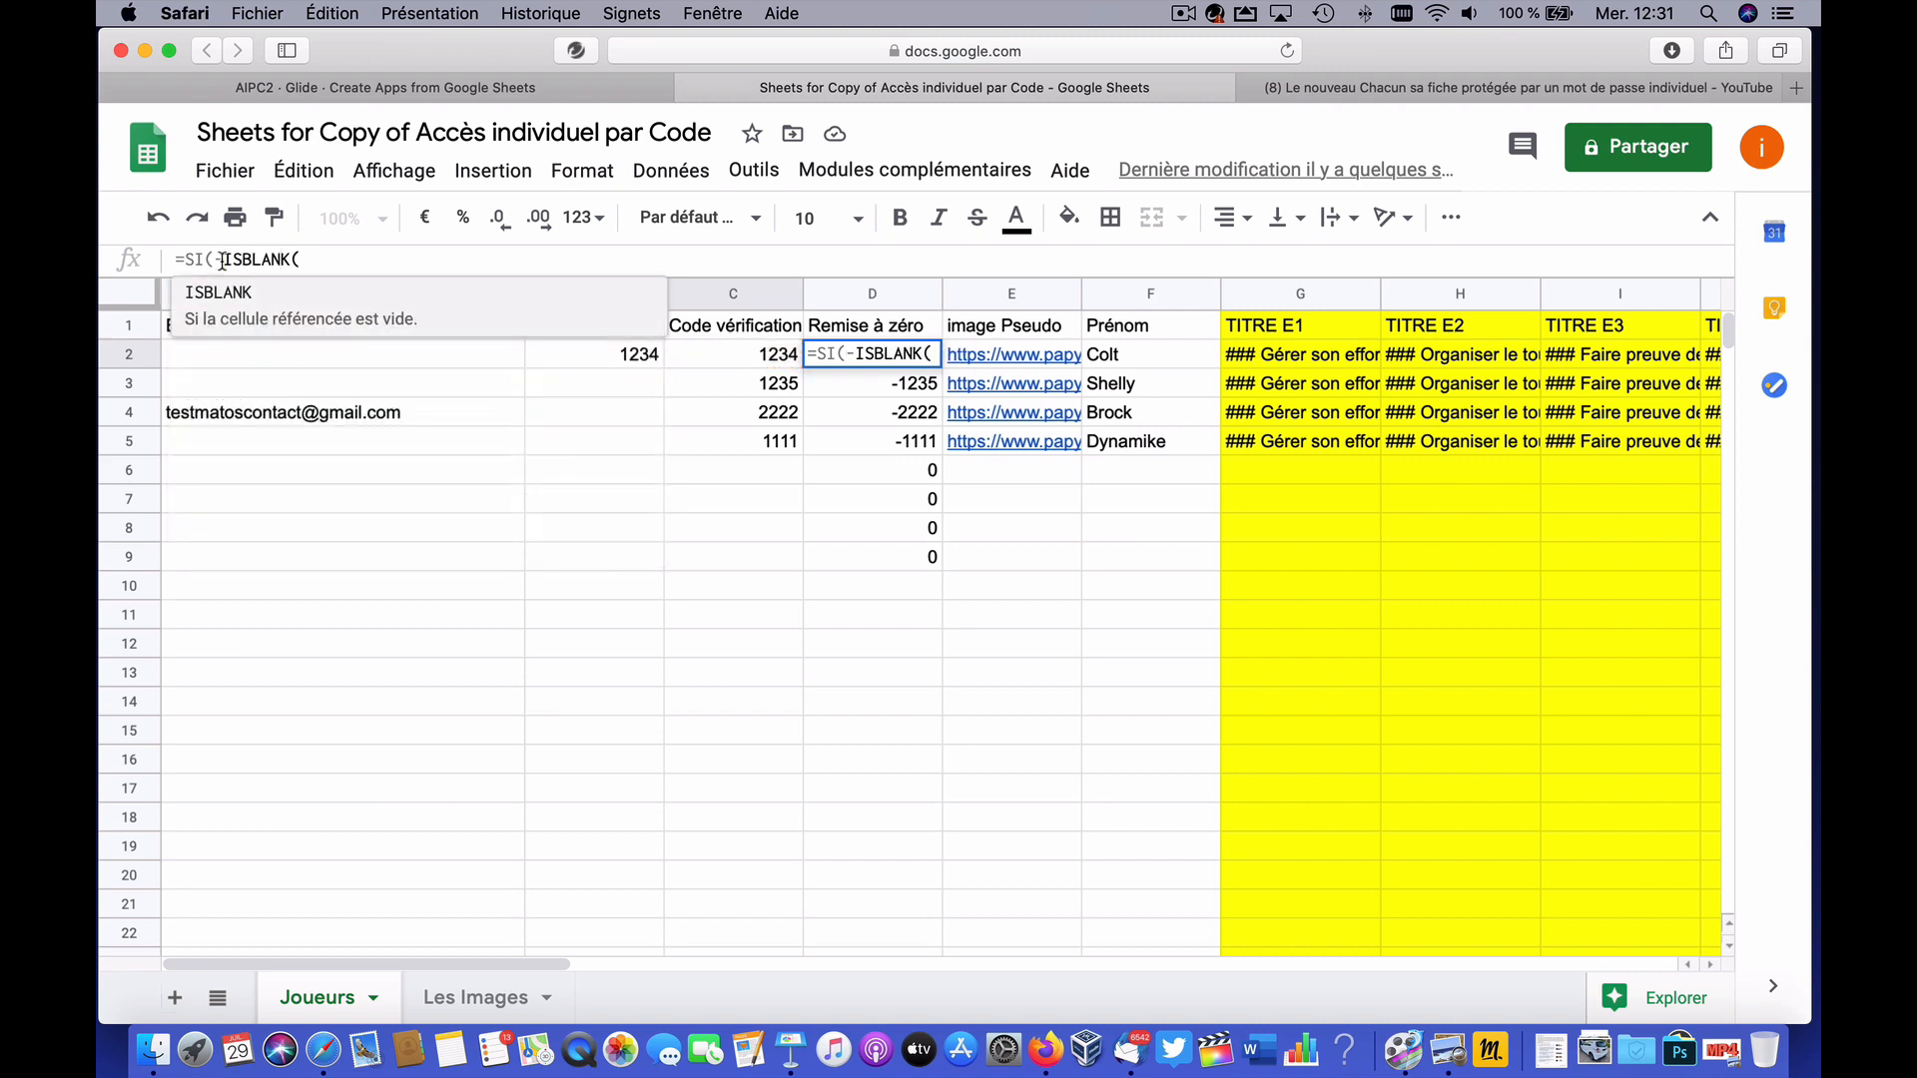
left_click(222, 261)
key("BackSpace")
Step: Complete D2 as =IF(ISBLANK(C2);"";-C2) and commit it, showing -1234
left_click(296, 262)
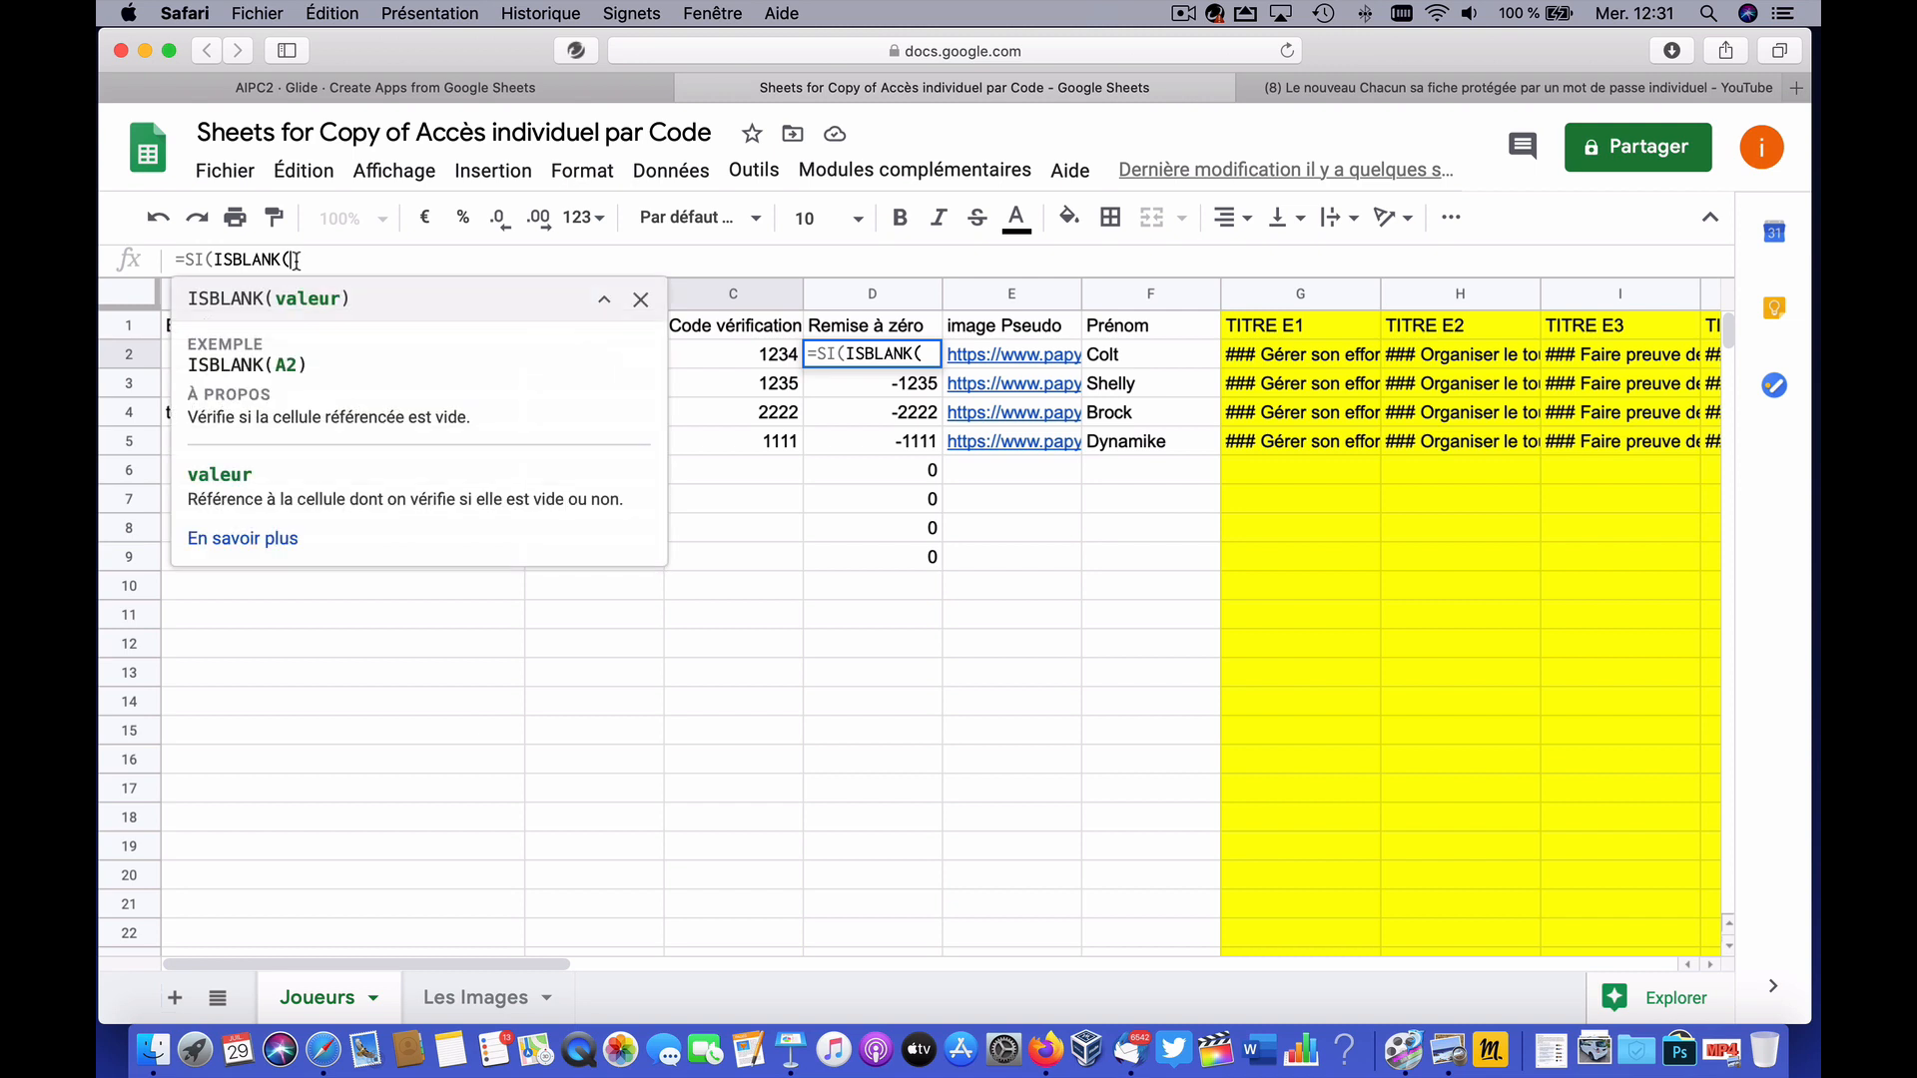
left_click(726, 359)
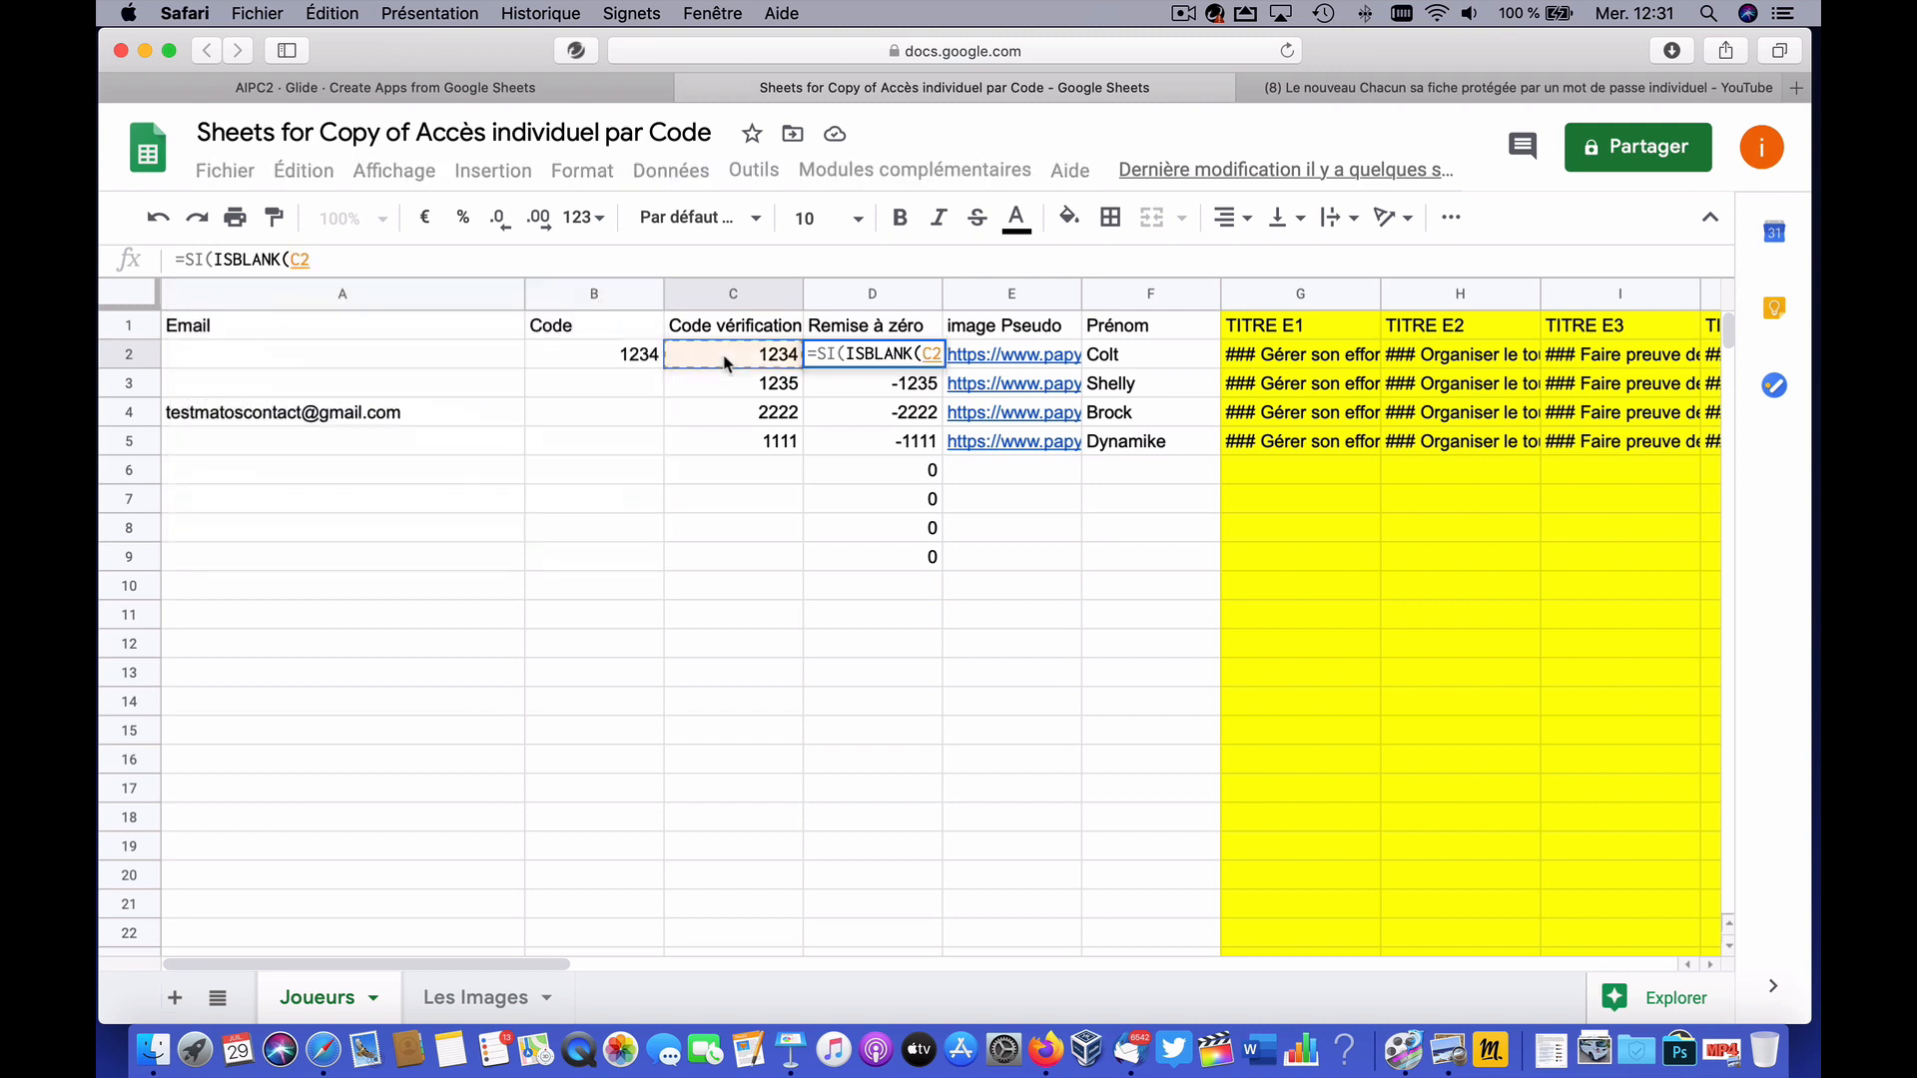
type(")")
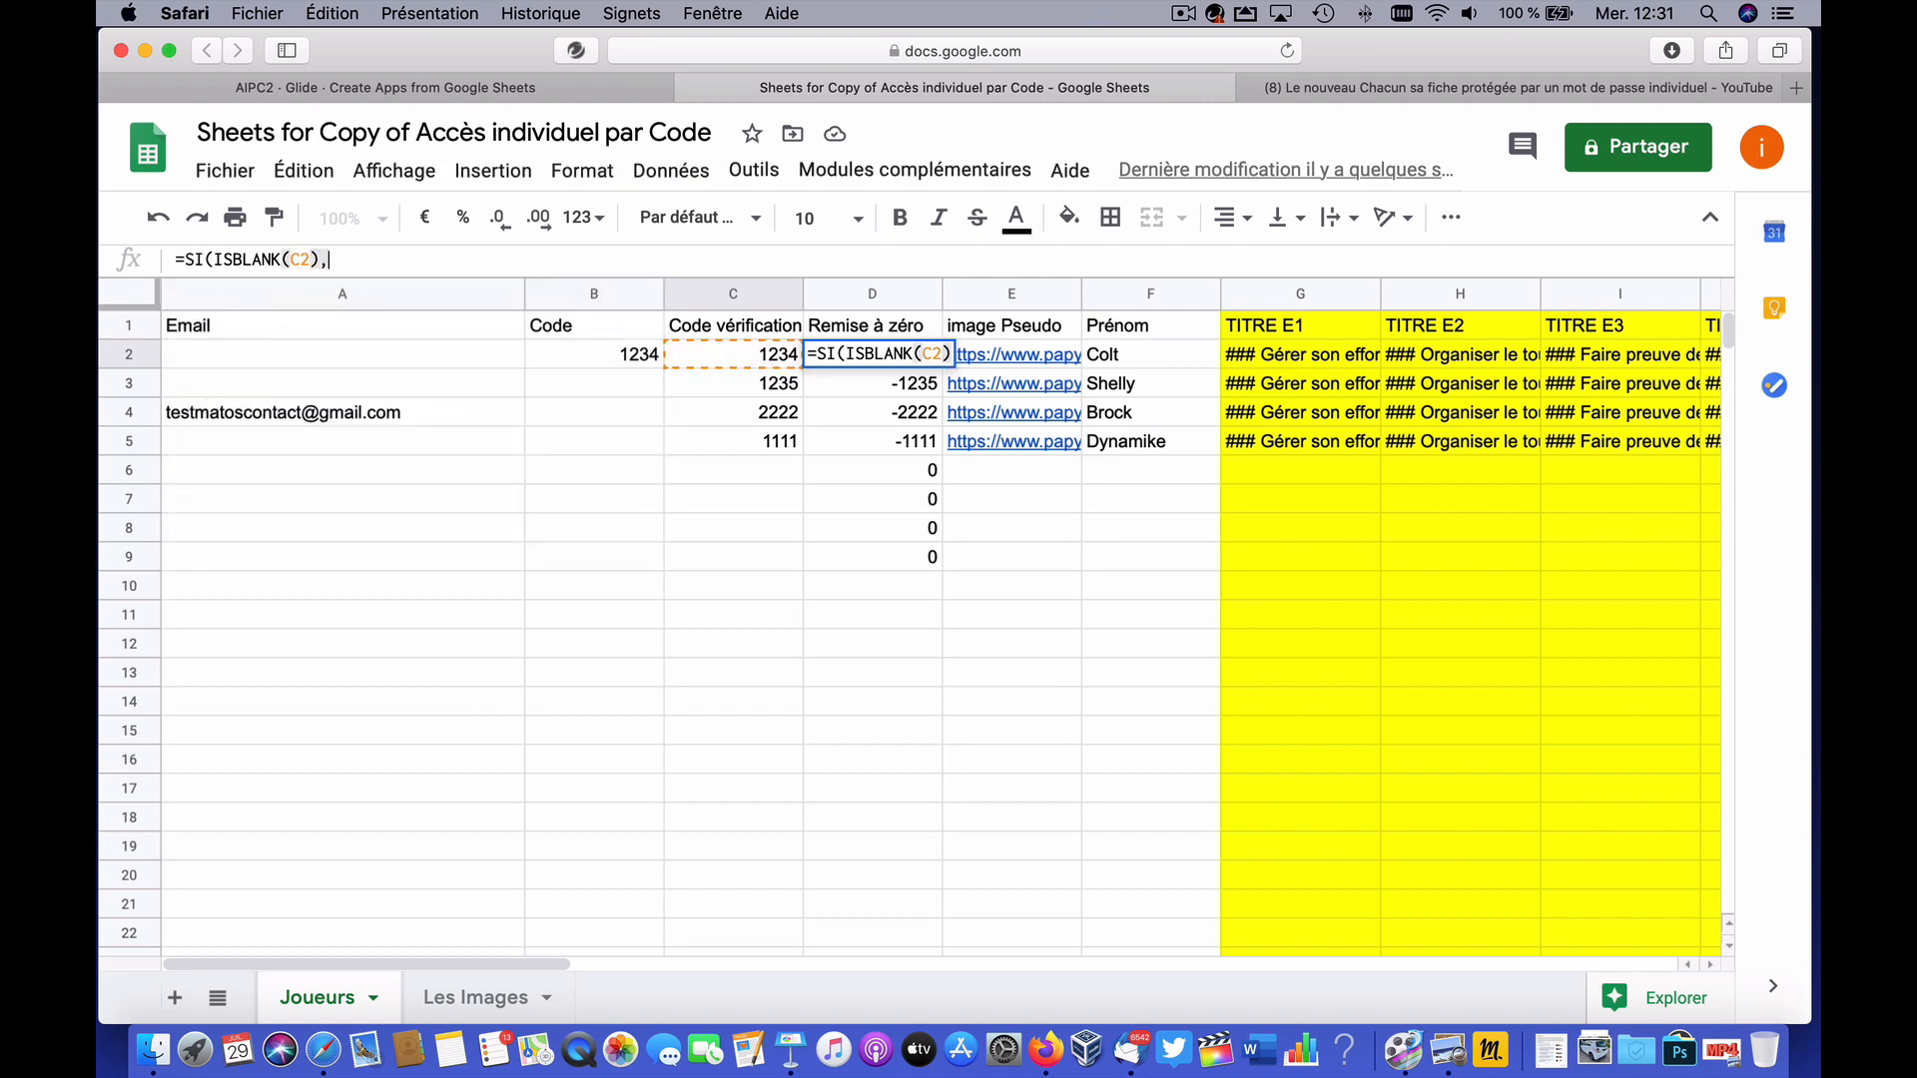
type(",\"\"")
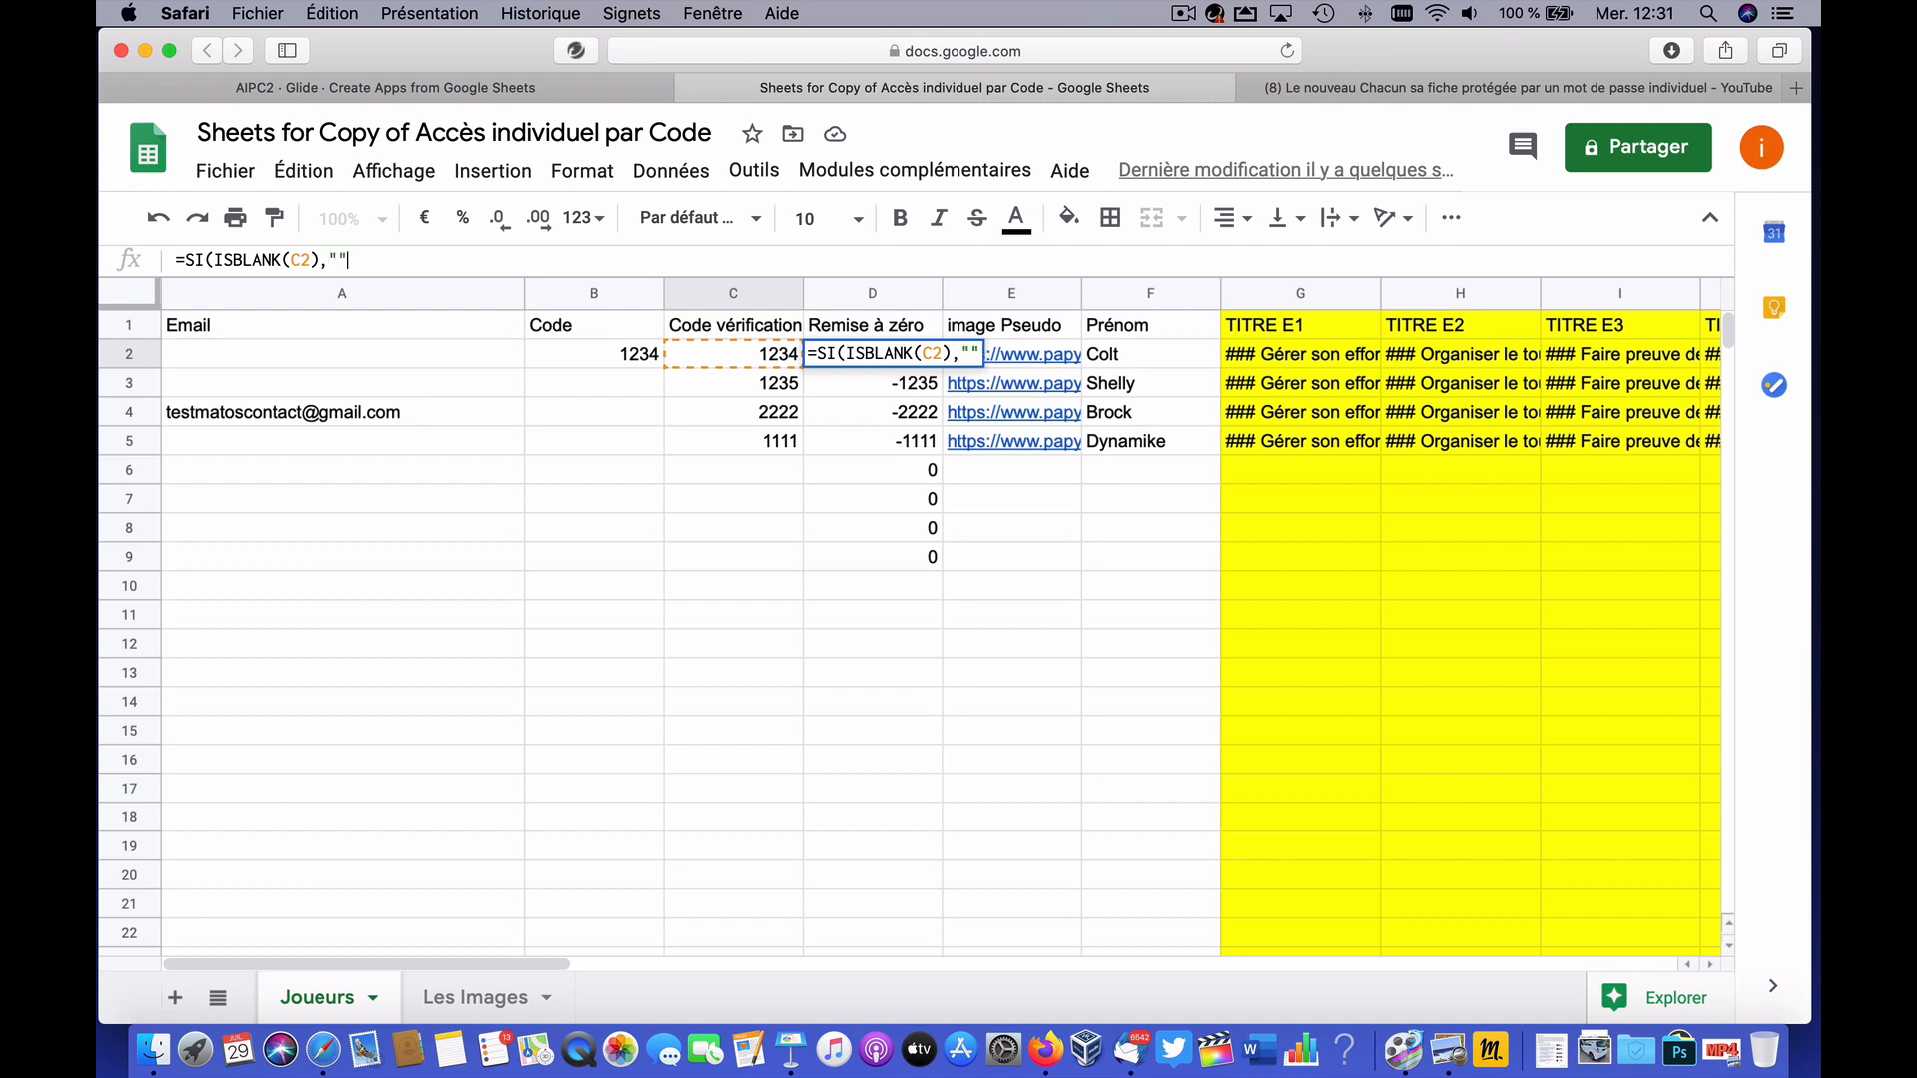
type(",-C2")
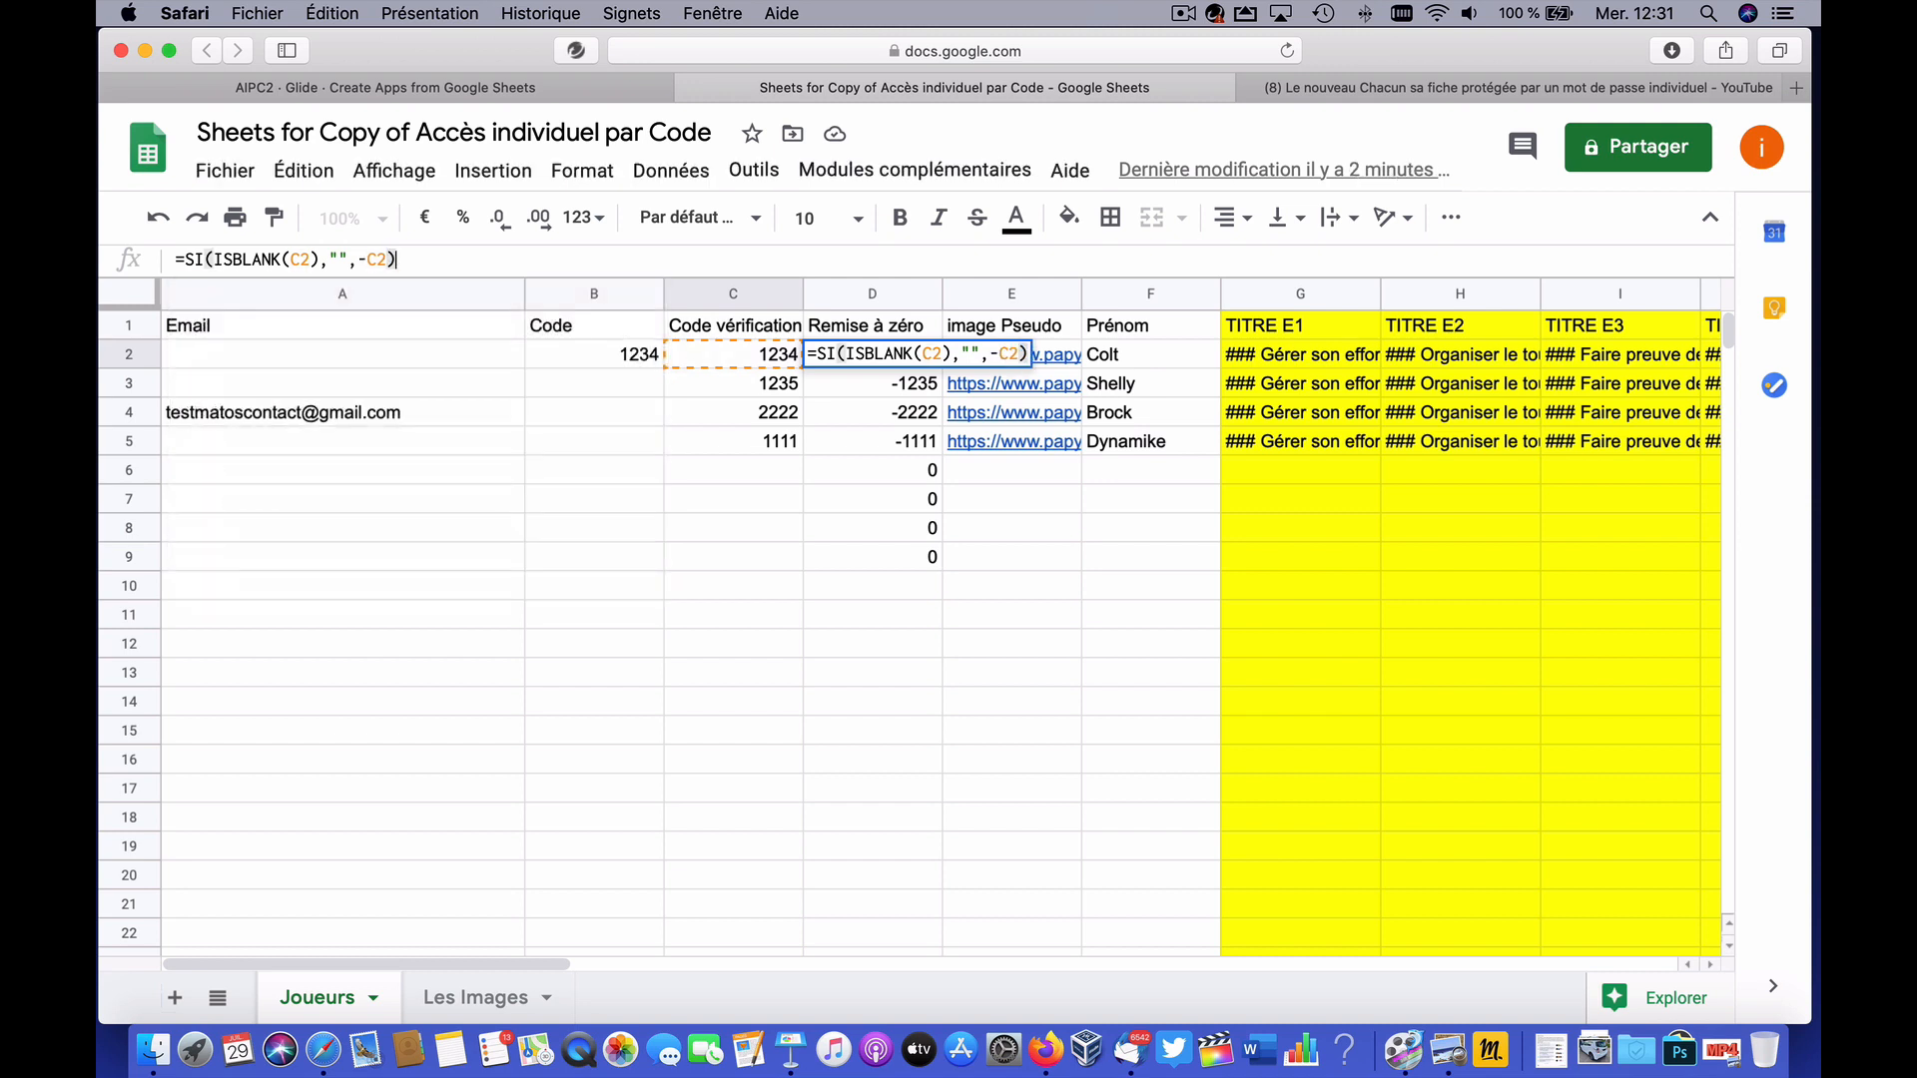
key("Return")
left_click(934, 363)
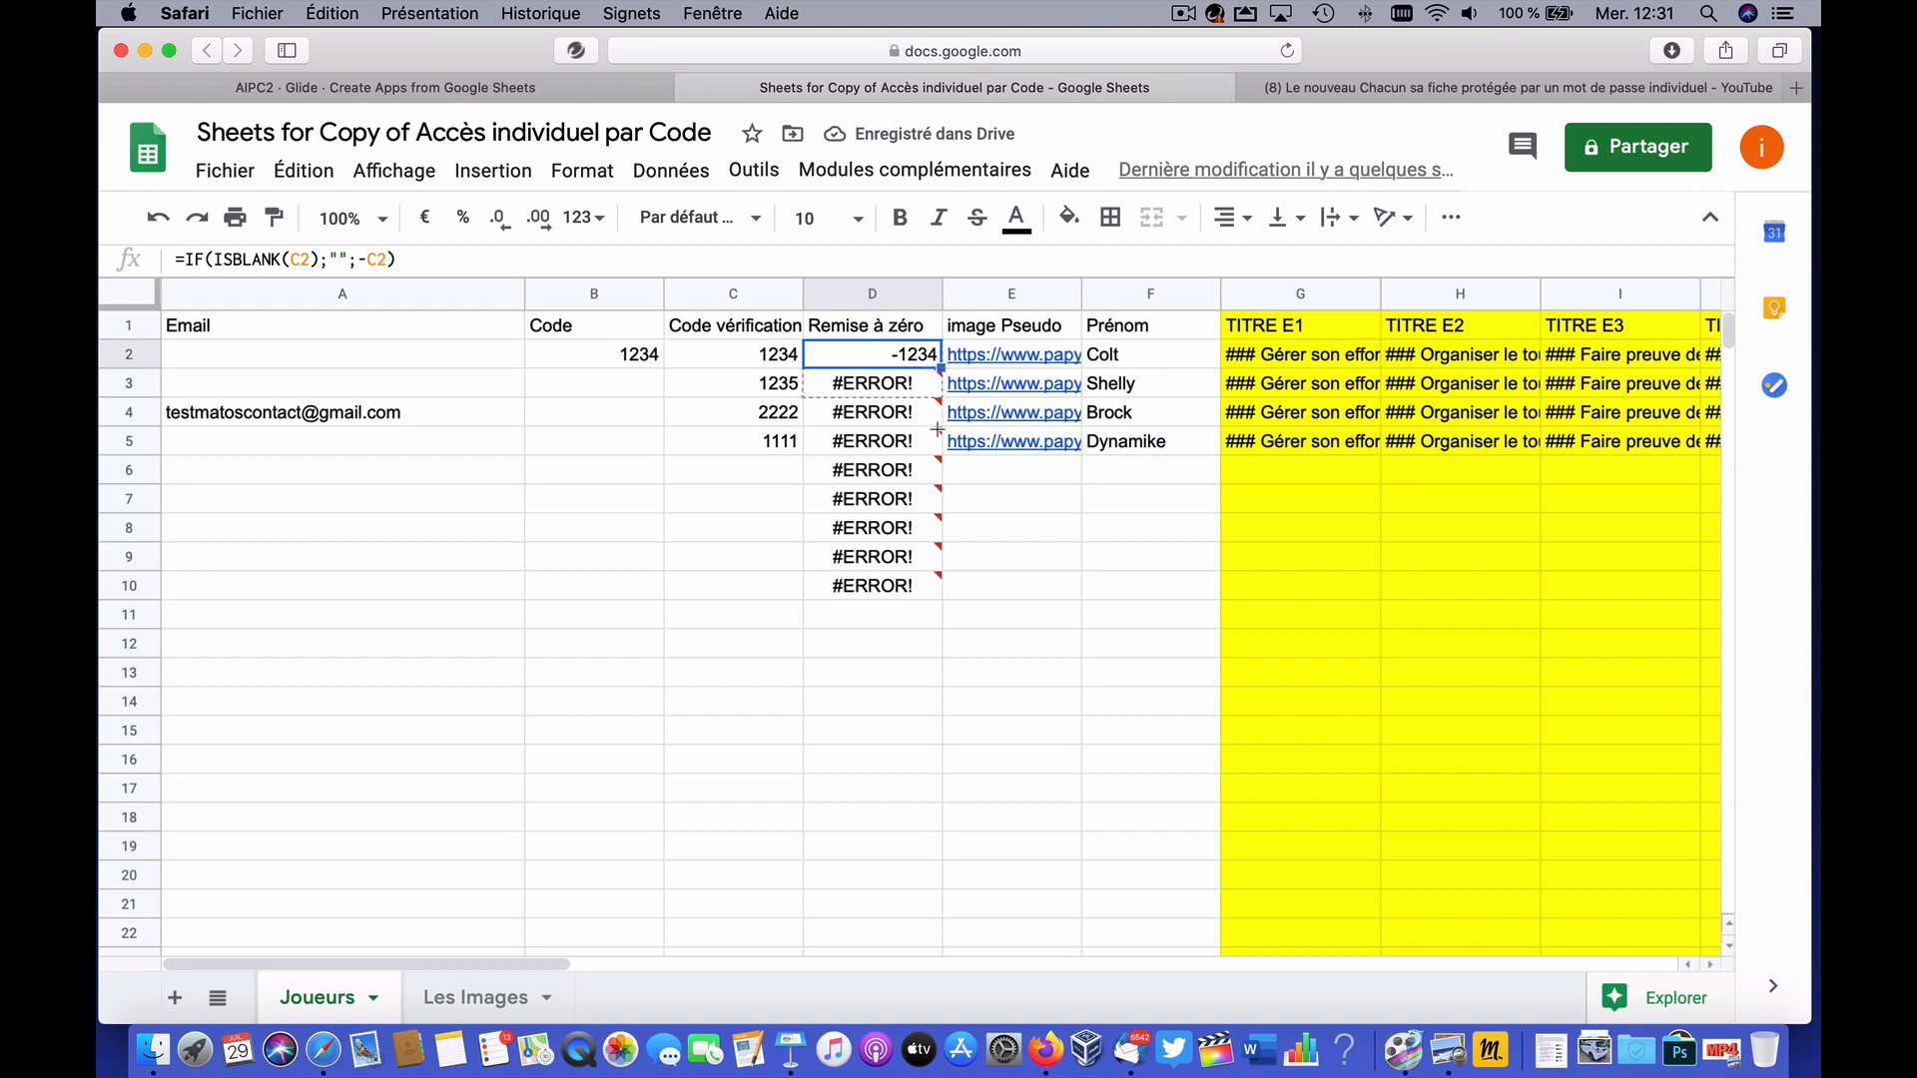
Step: Fill the D2 Remise à zéro formula down column D to row 103
left_click_drag(936, 429, 936, 619)
left_click(872, 730)
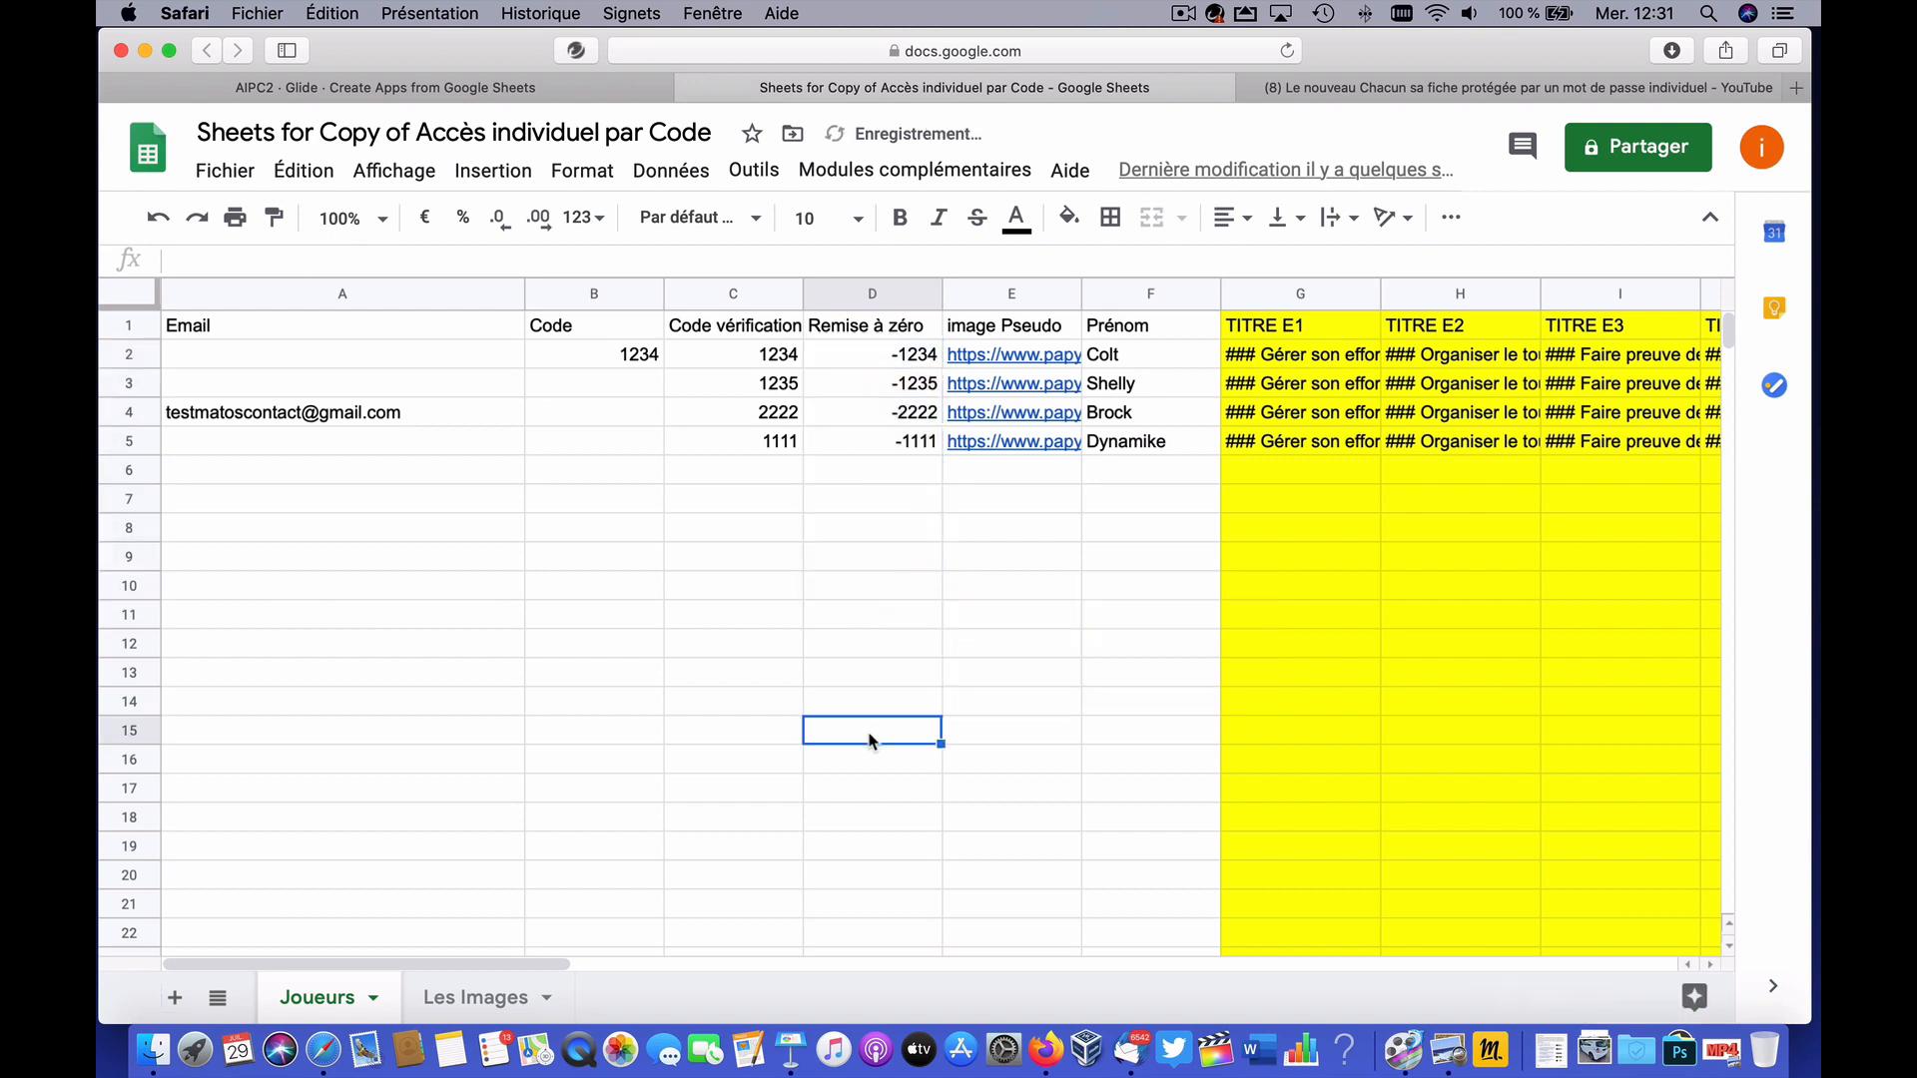
left_click(846, 355)
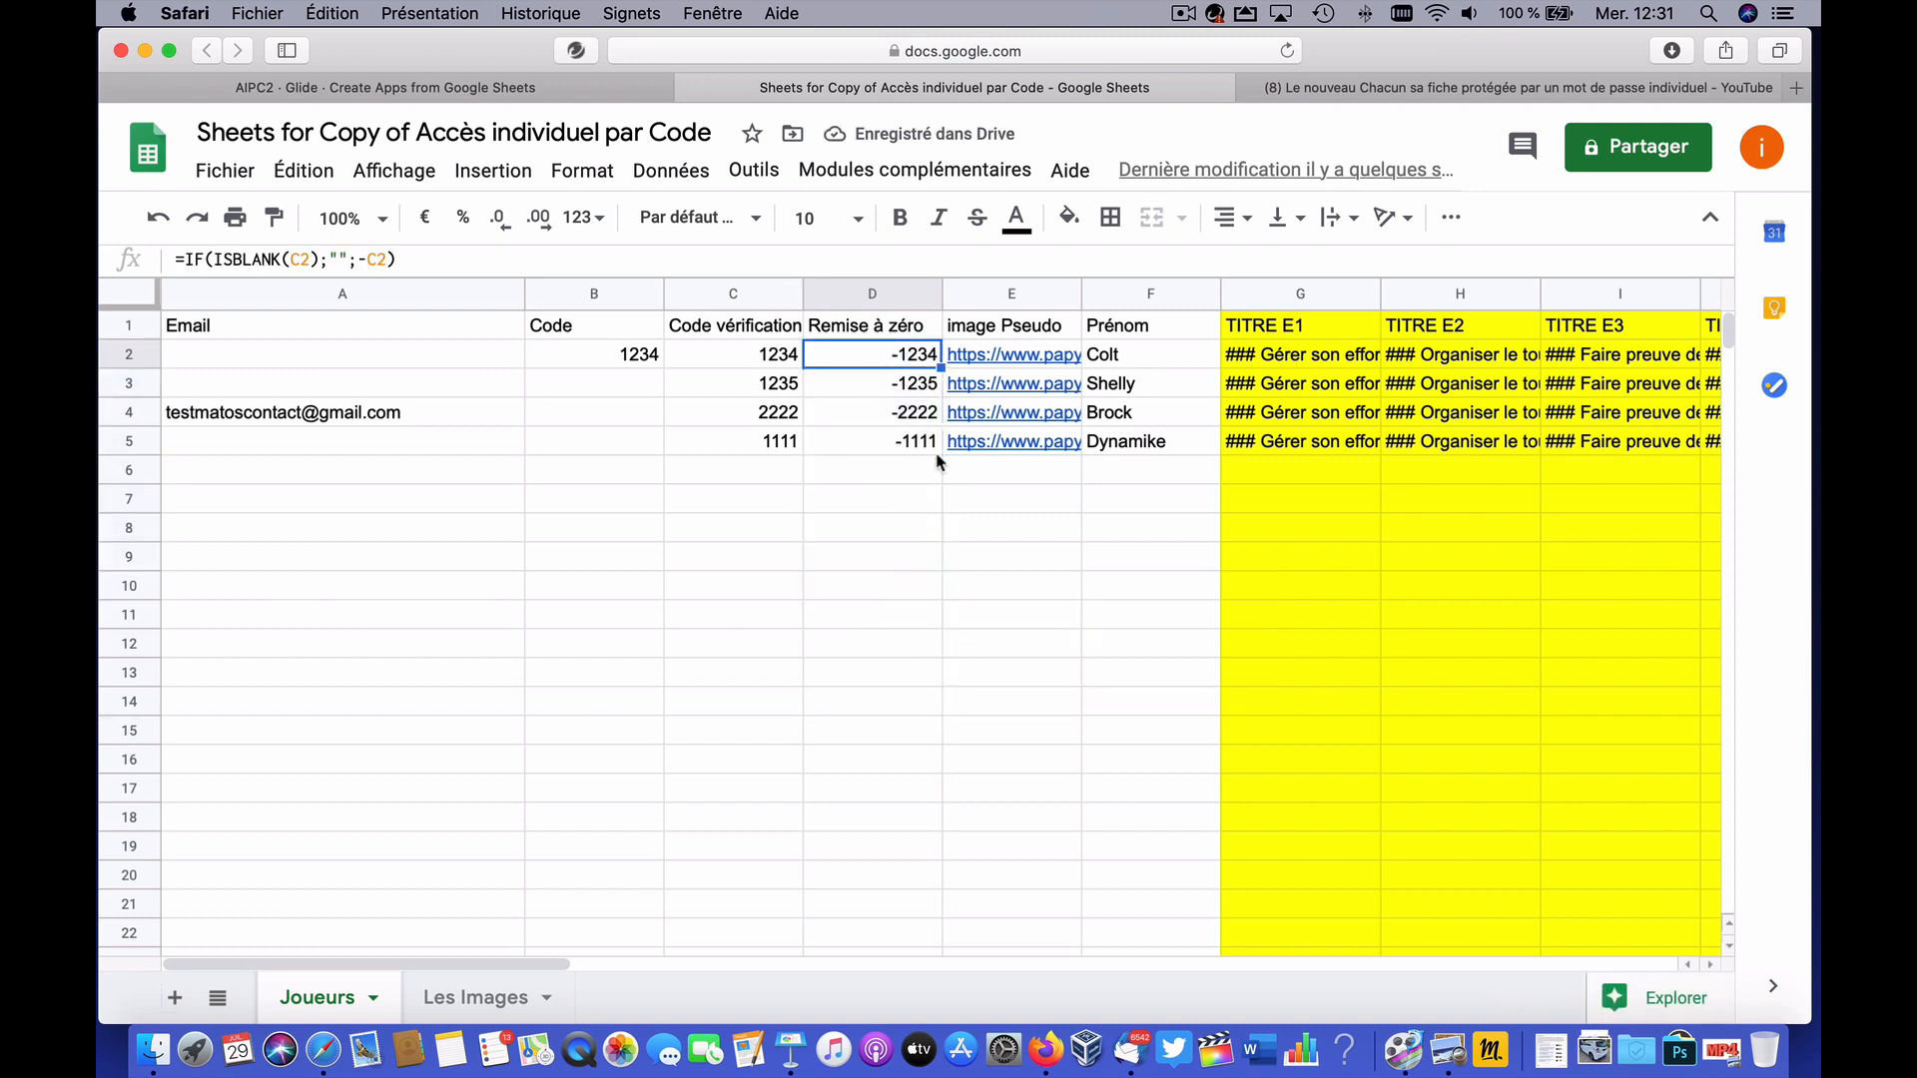
left_click_drag(939, 367, 936, 944)
scroll(726, 656, "up", 20)
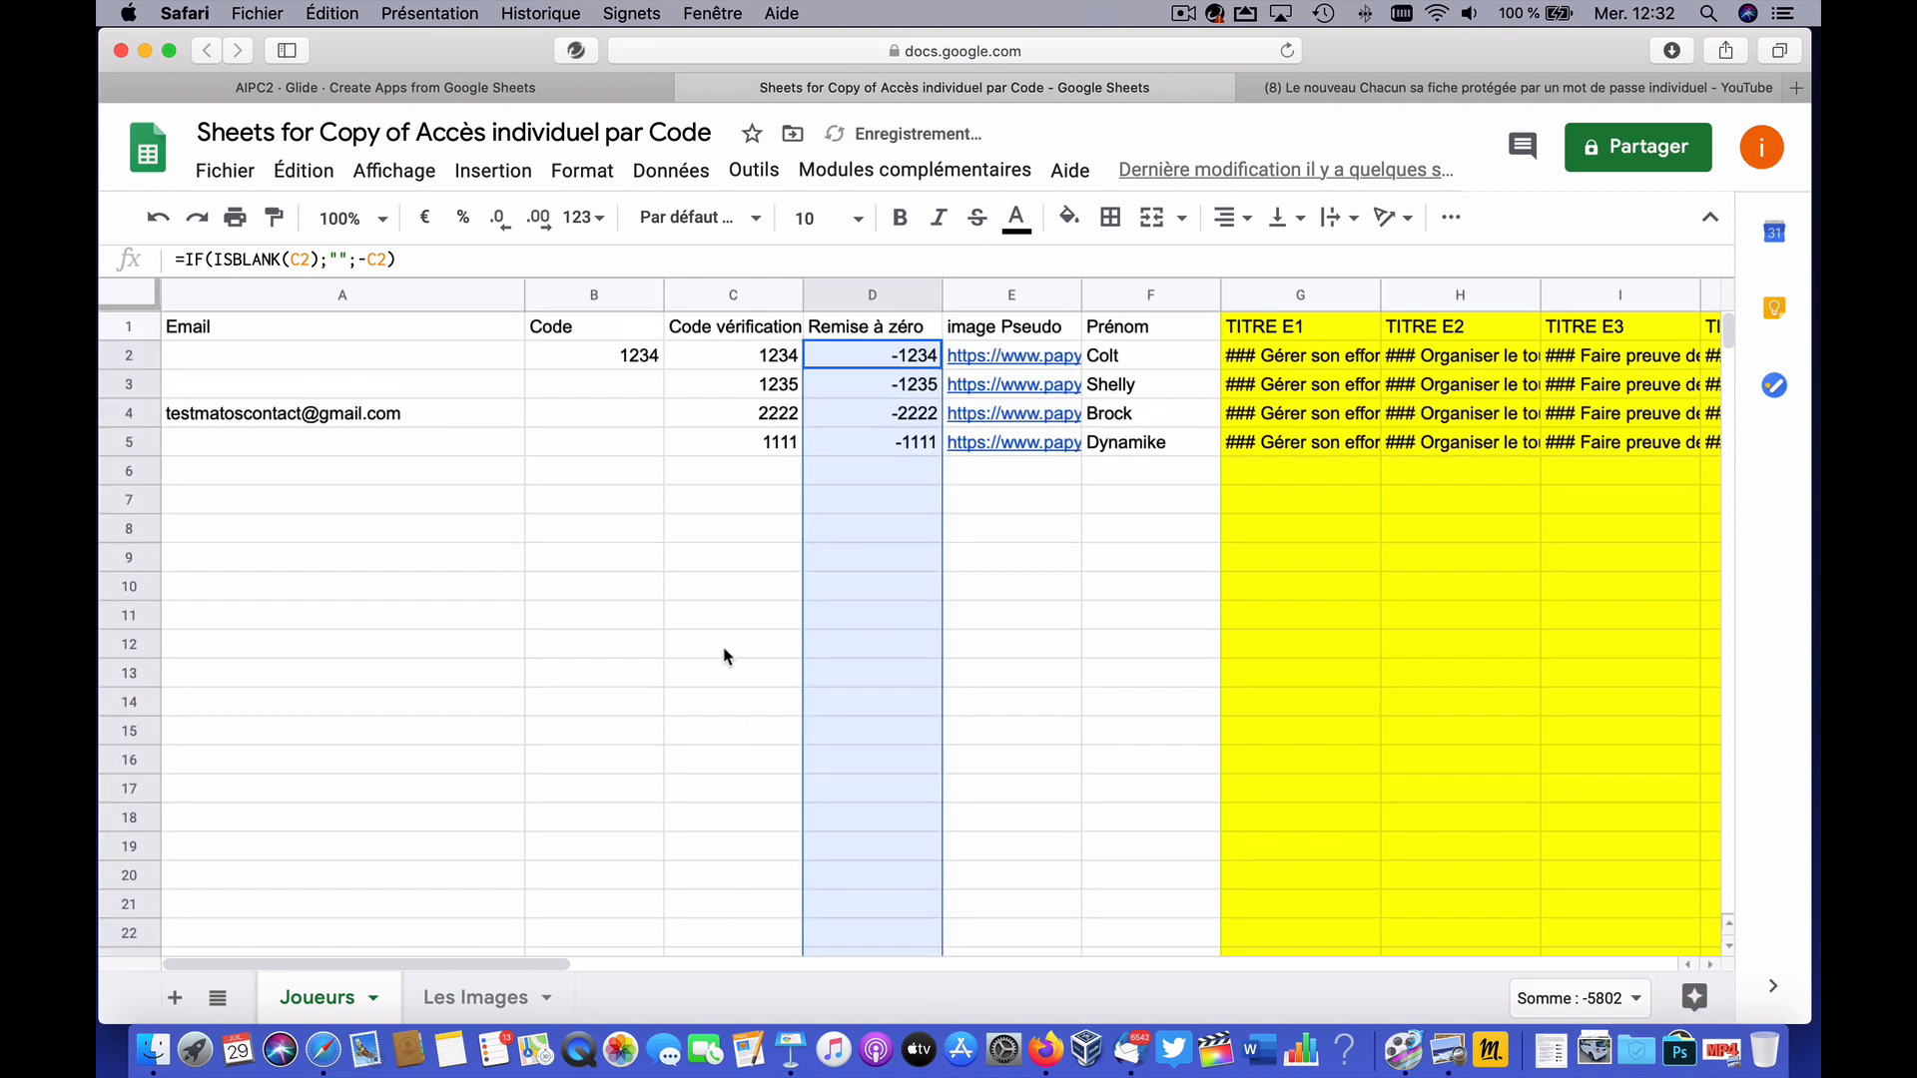
Step: Enter test code 2456 in C6 so Remise à zéro shows -2456
left_click(721, 475)
double_click(721, 475)
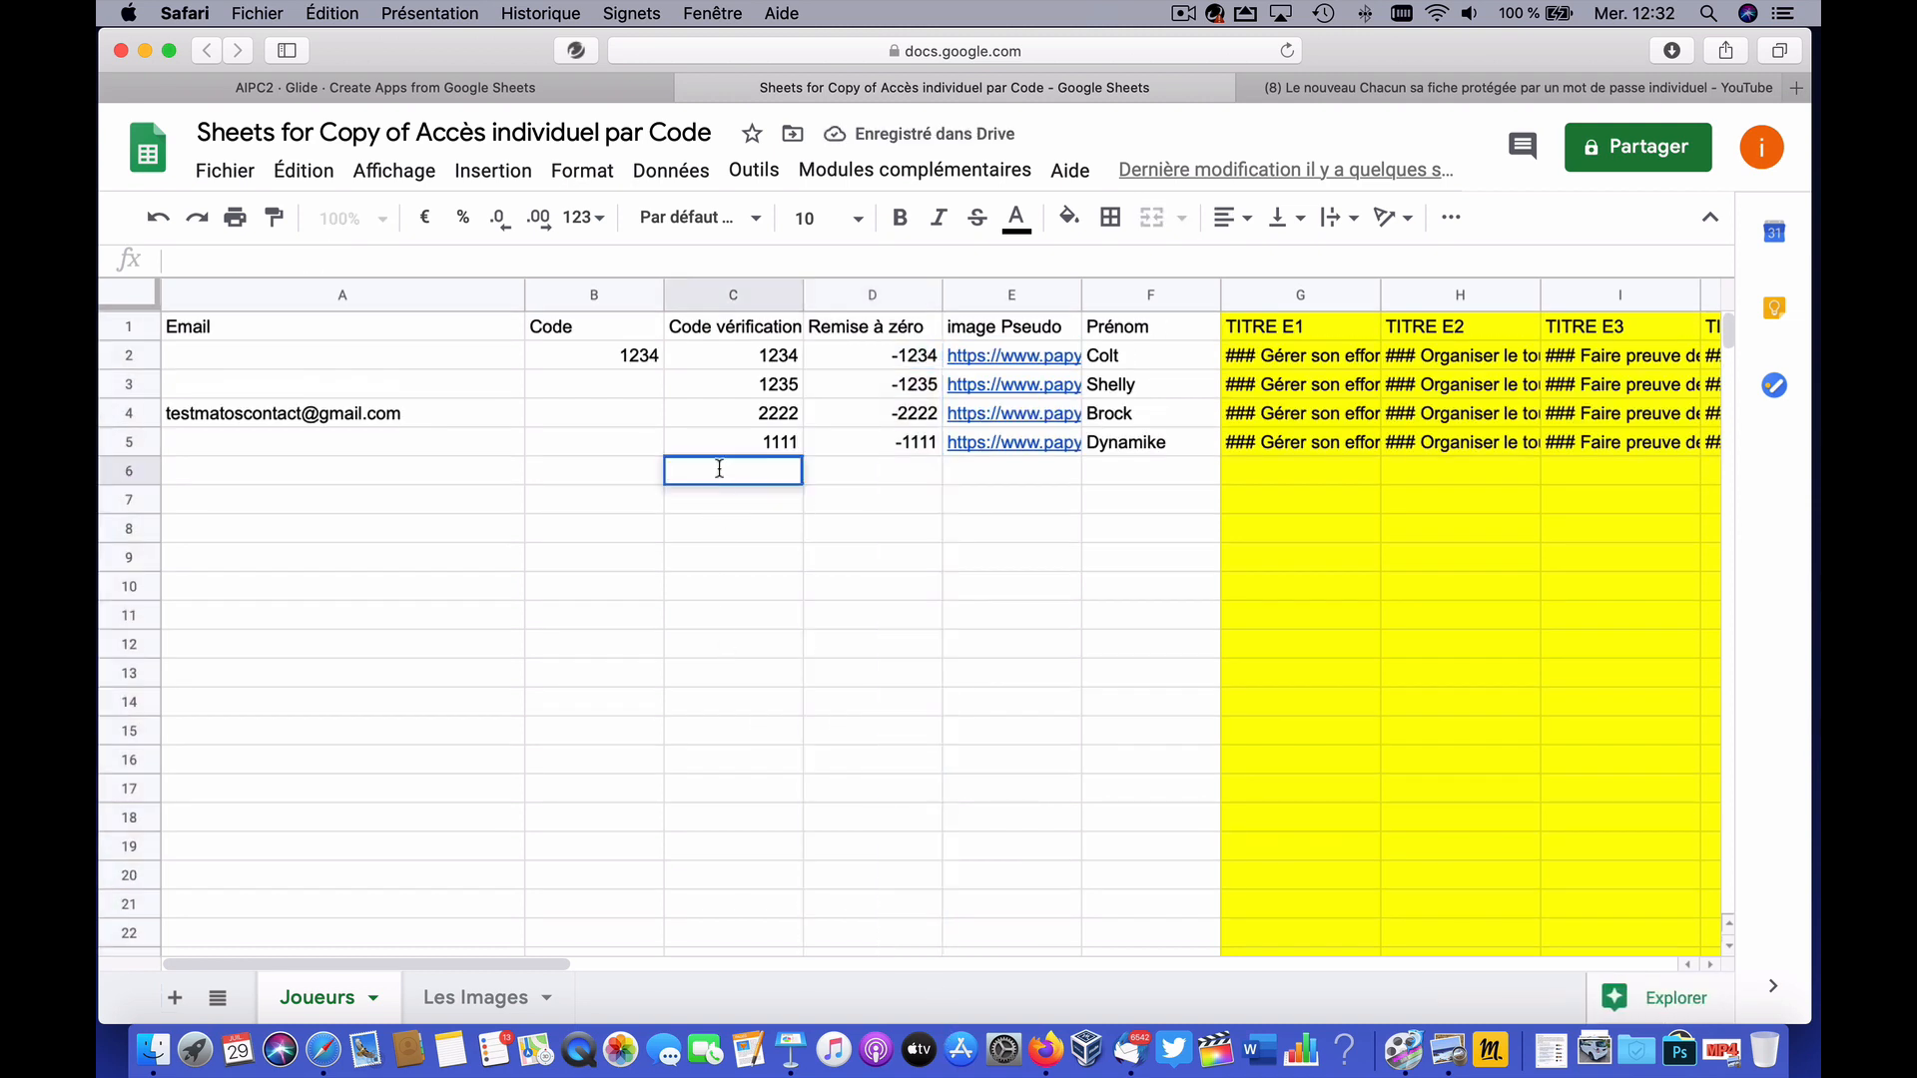
type("2456")
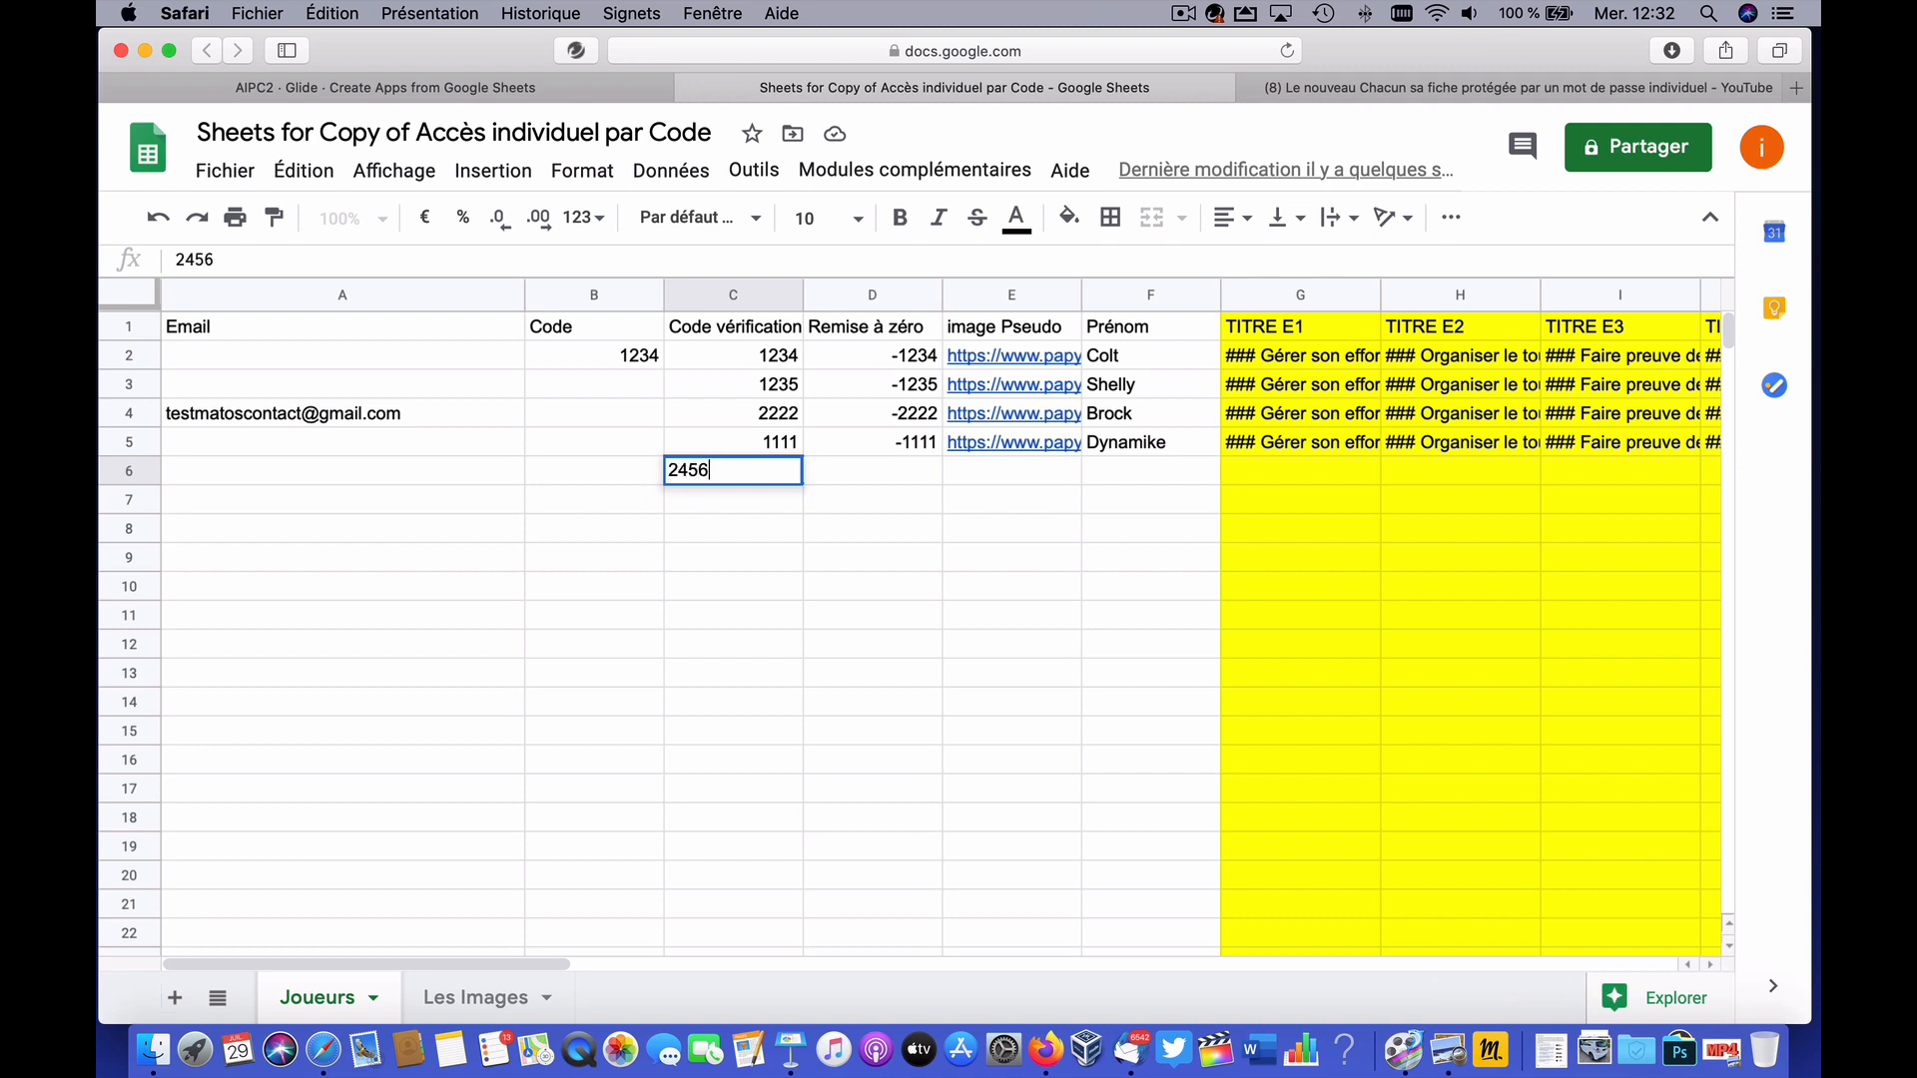
key("Return")
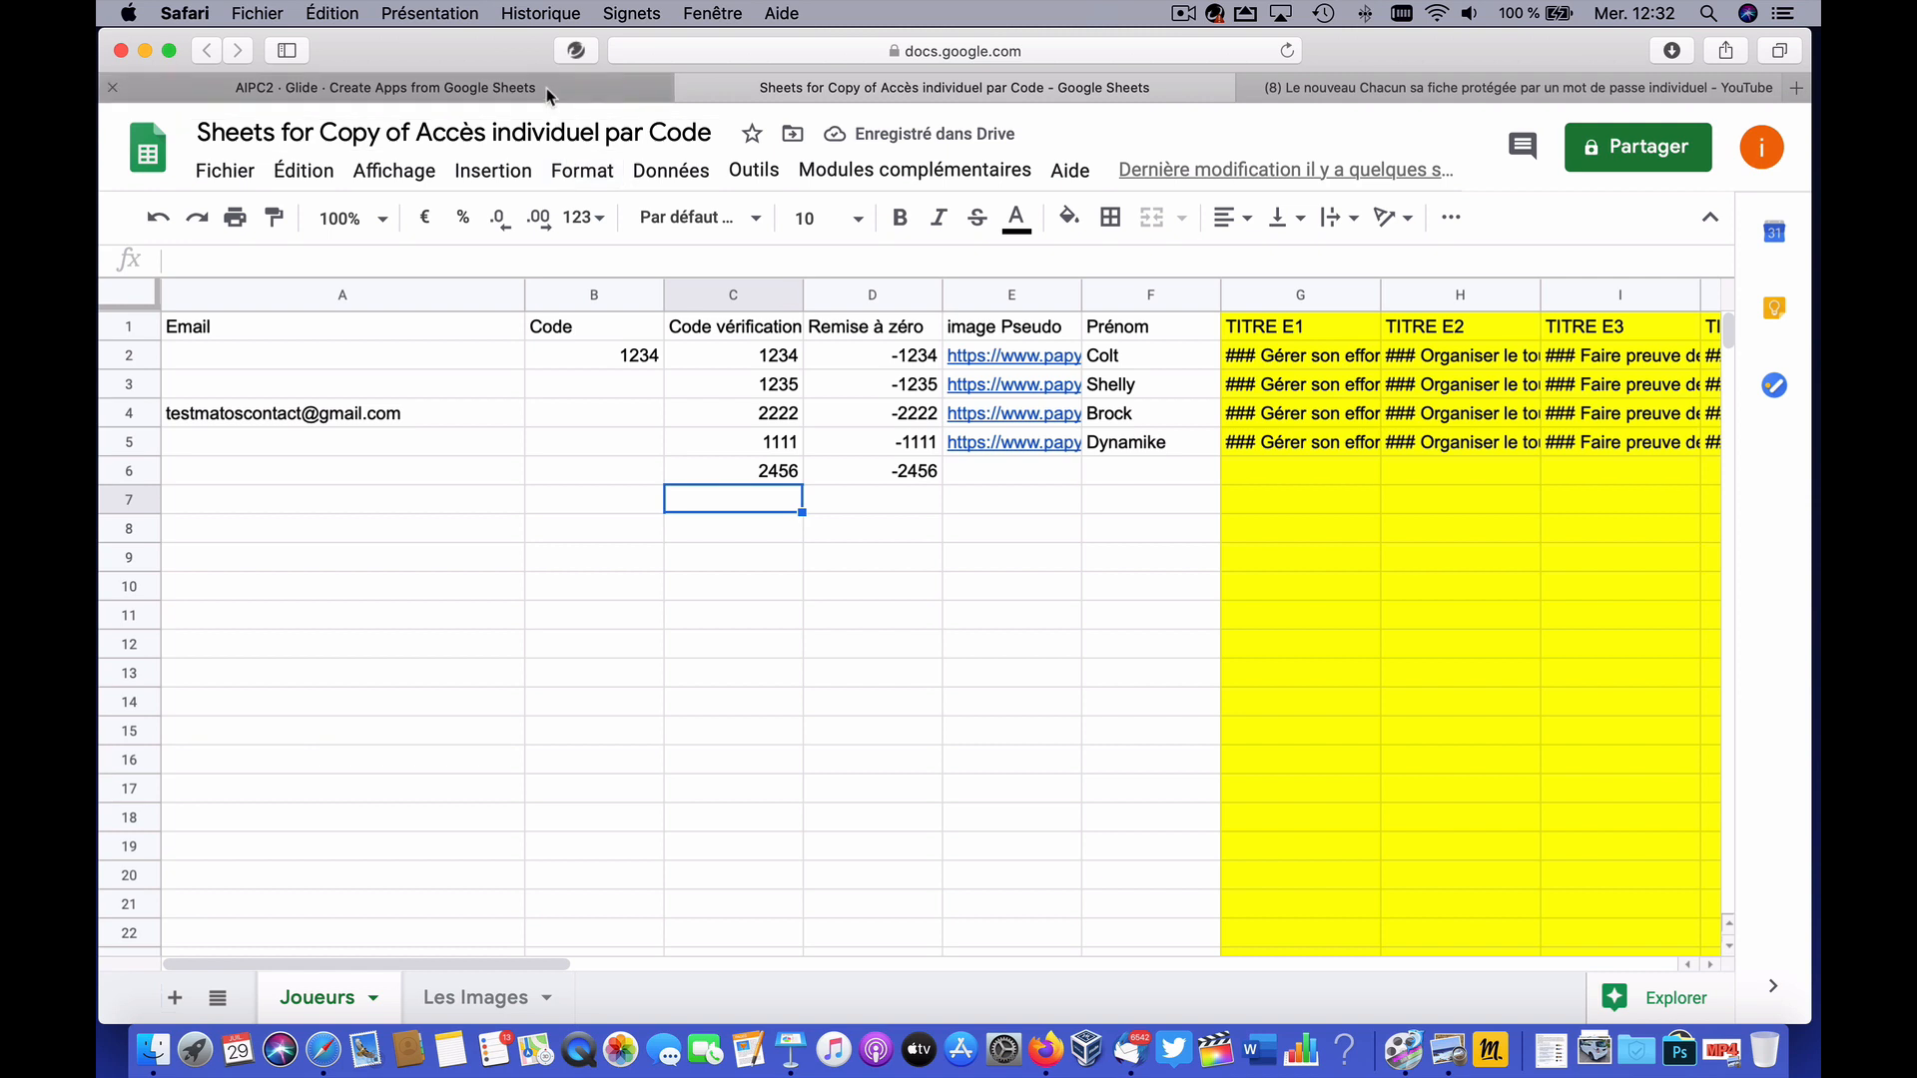
left_click(863, 359)
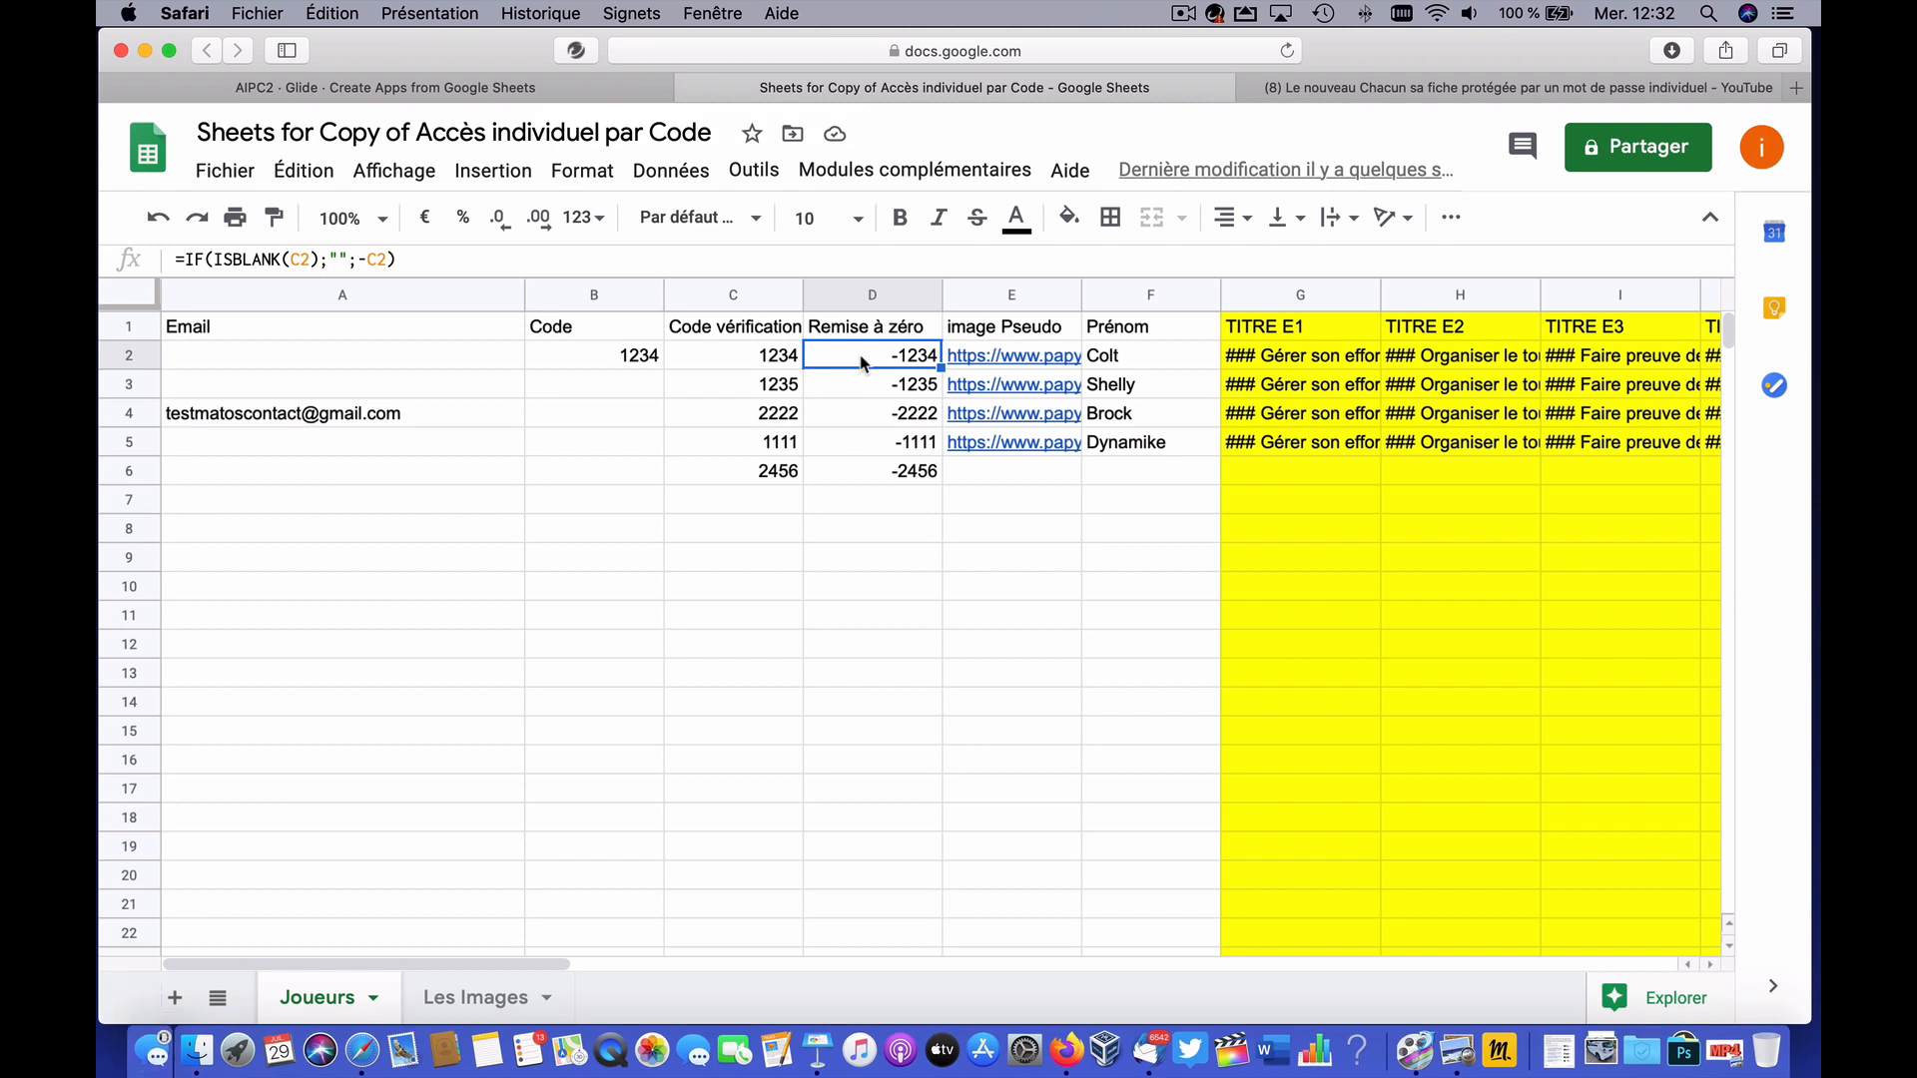
Step: Set Colt's Se deconnecter button action to increment the Code column by Remise à zéro
left_click(560, 90)
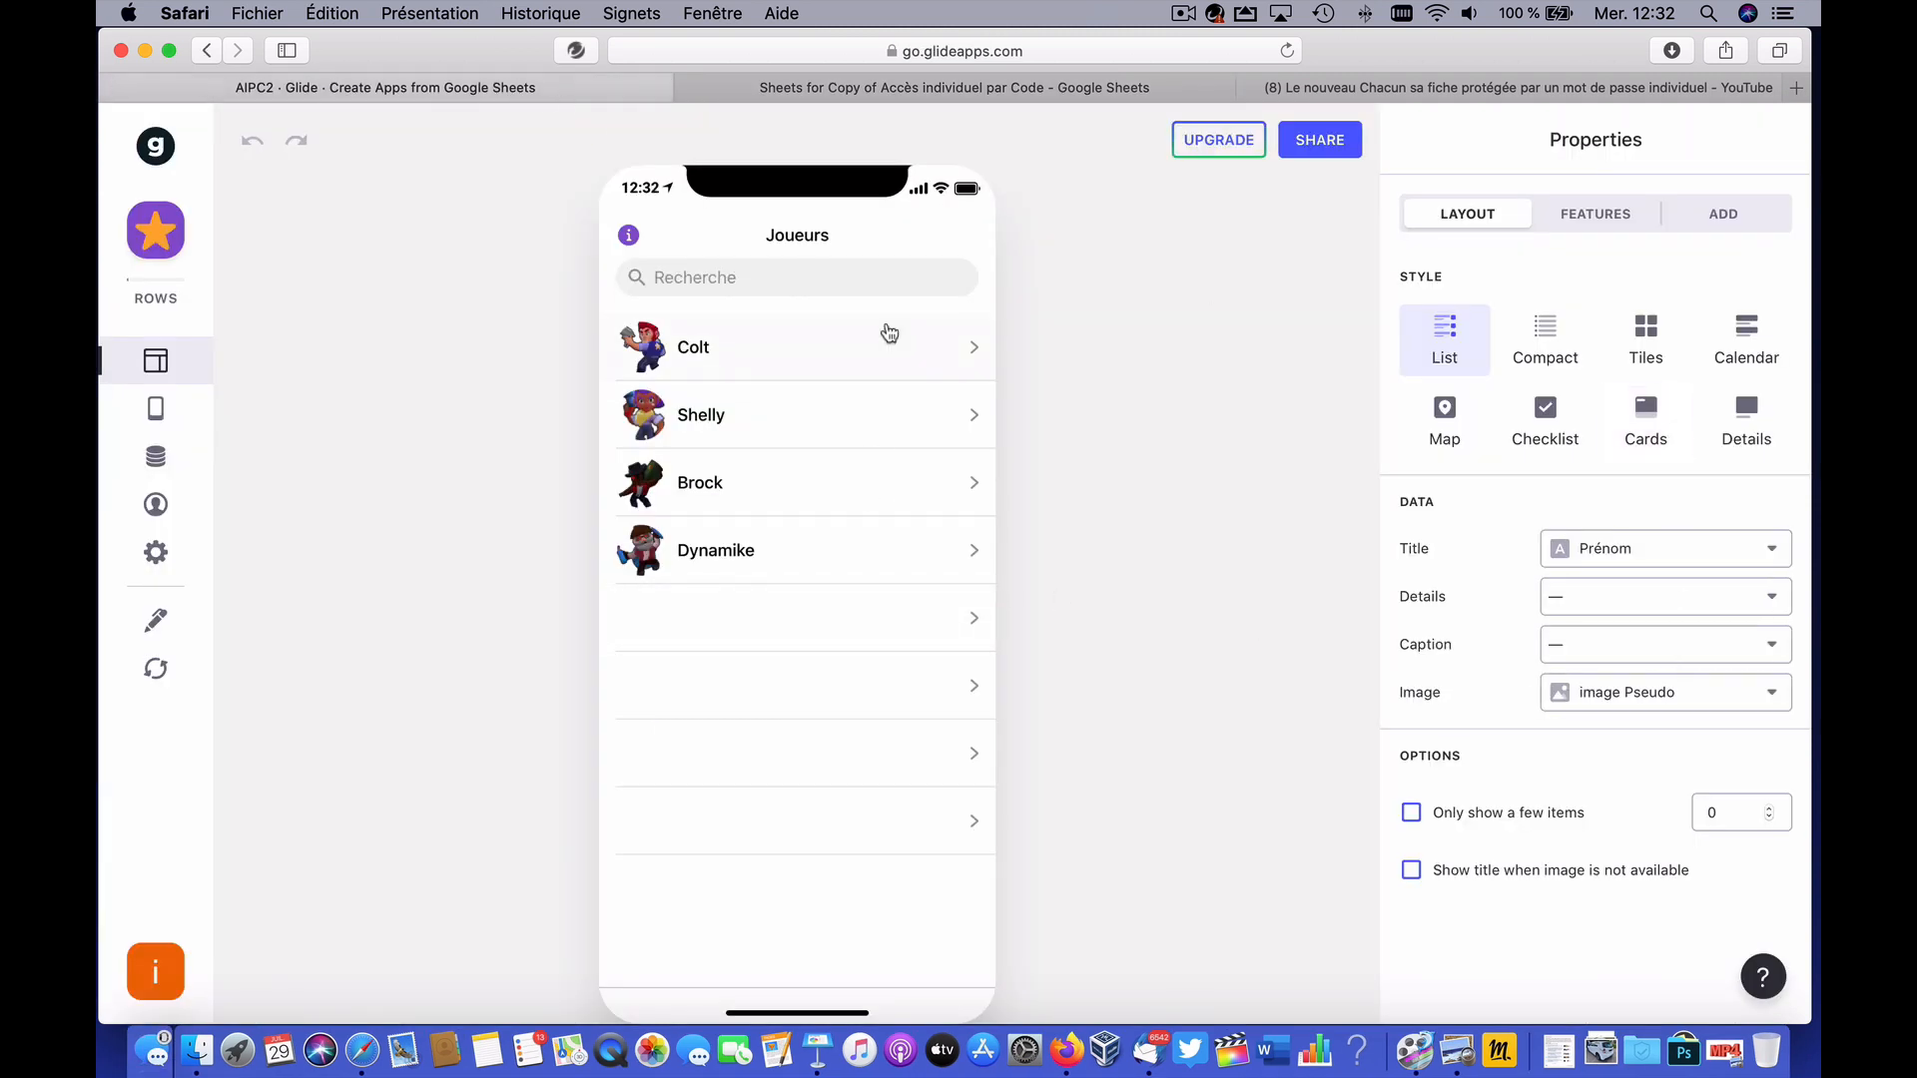
left_click(836, 356)
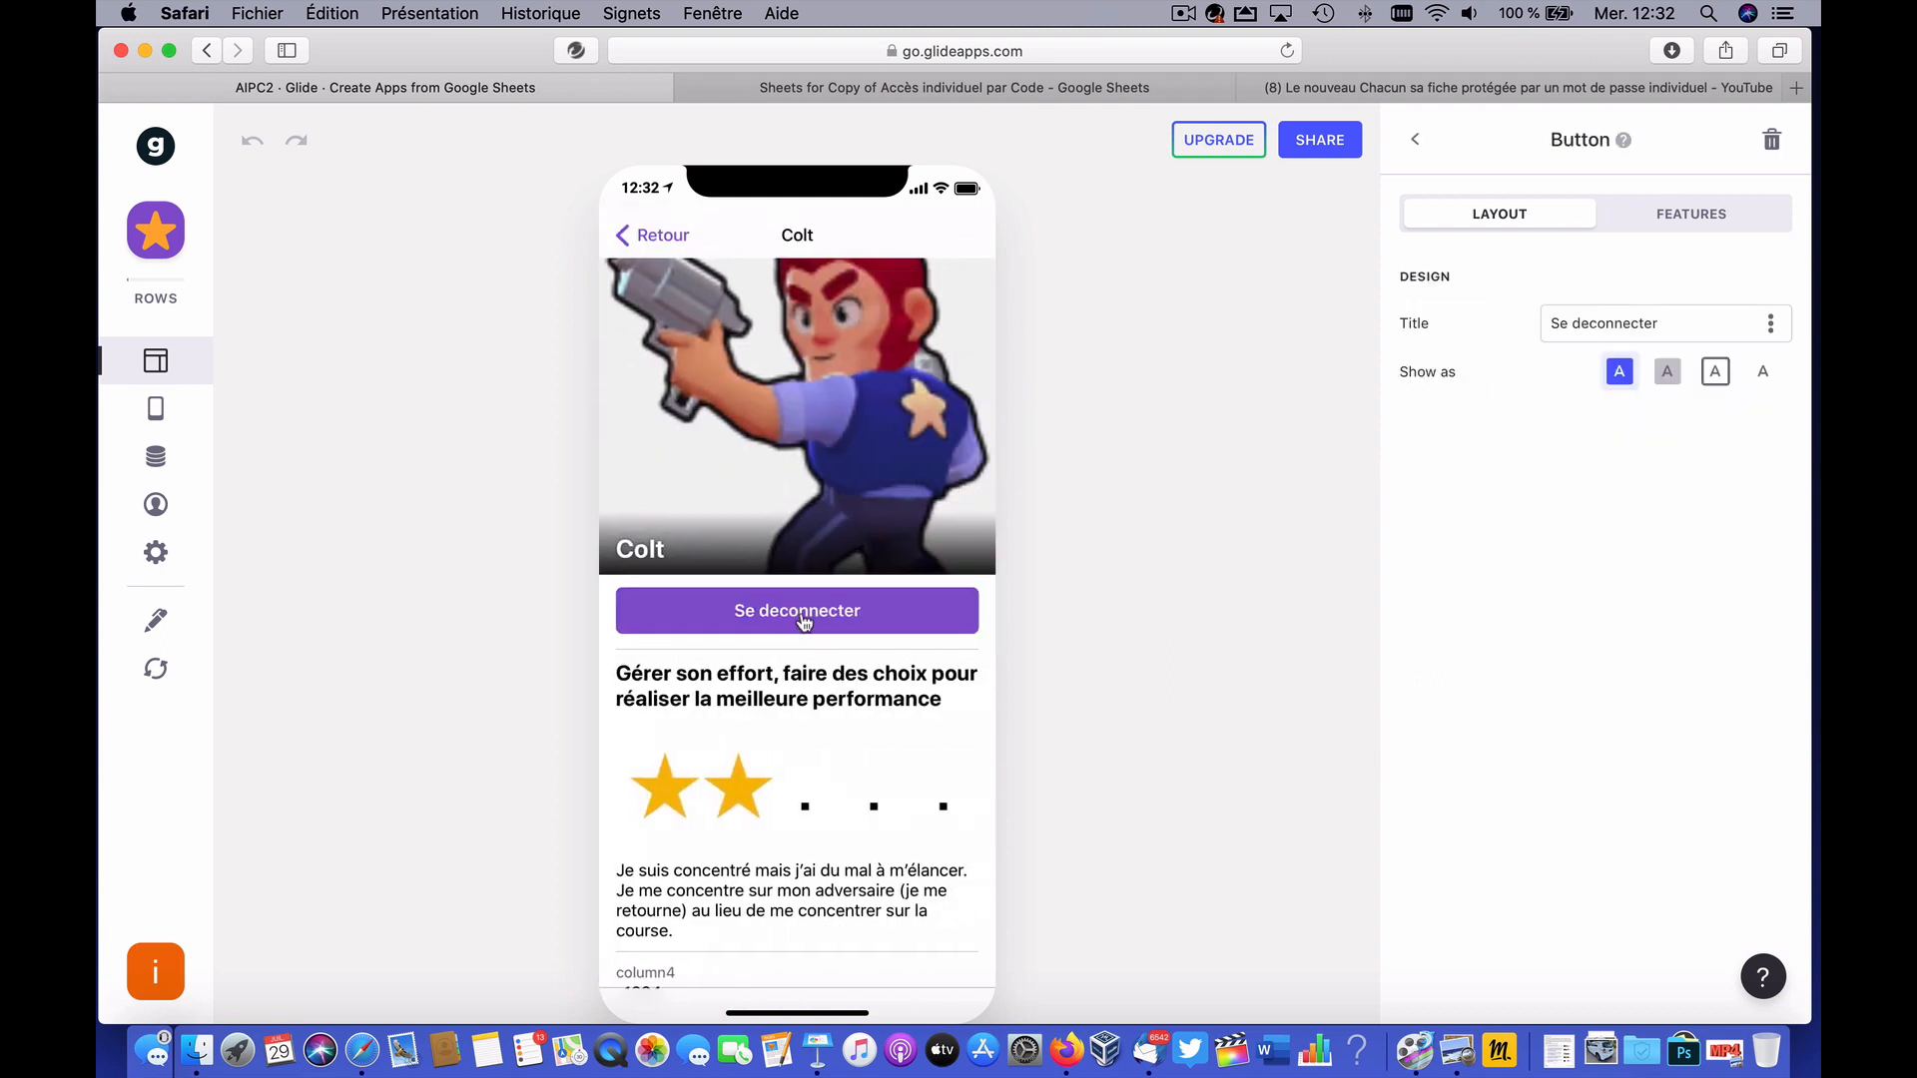
left_click(1696, 219)
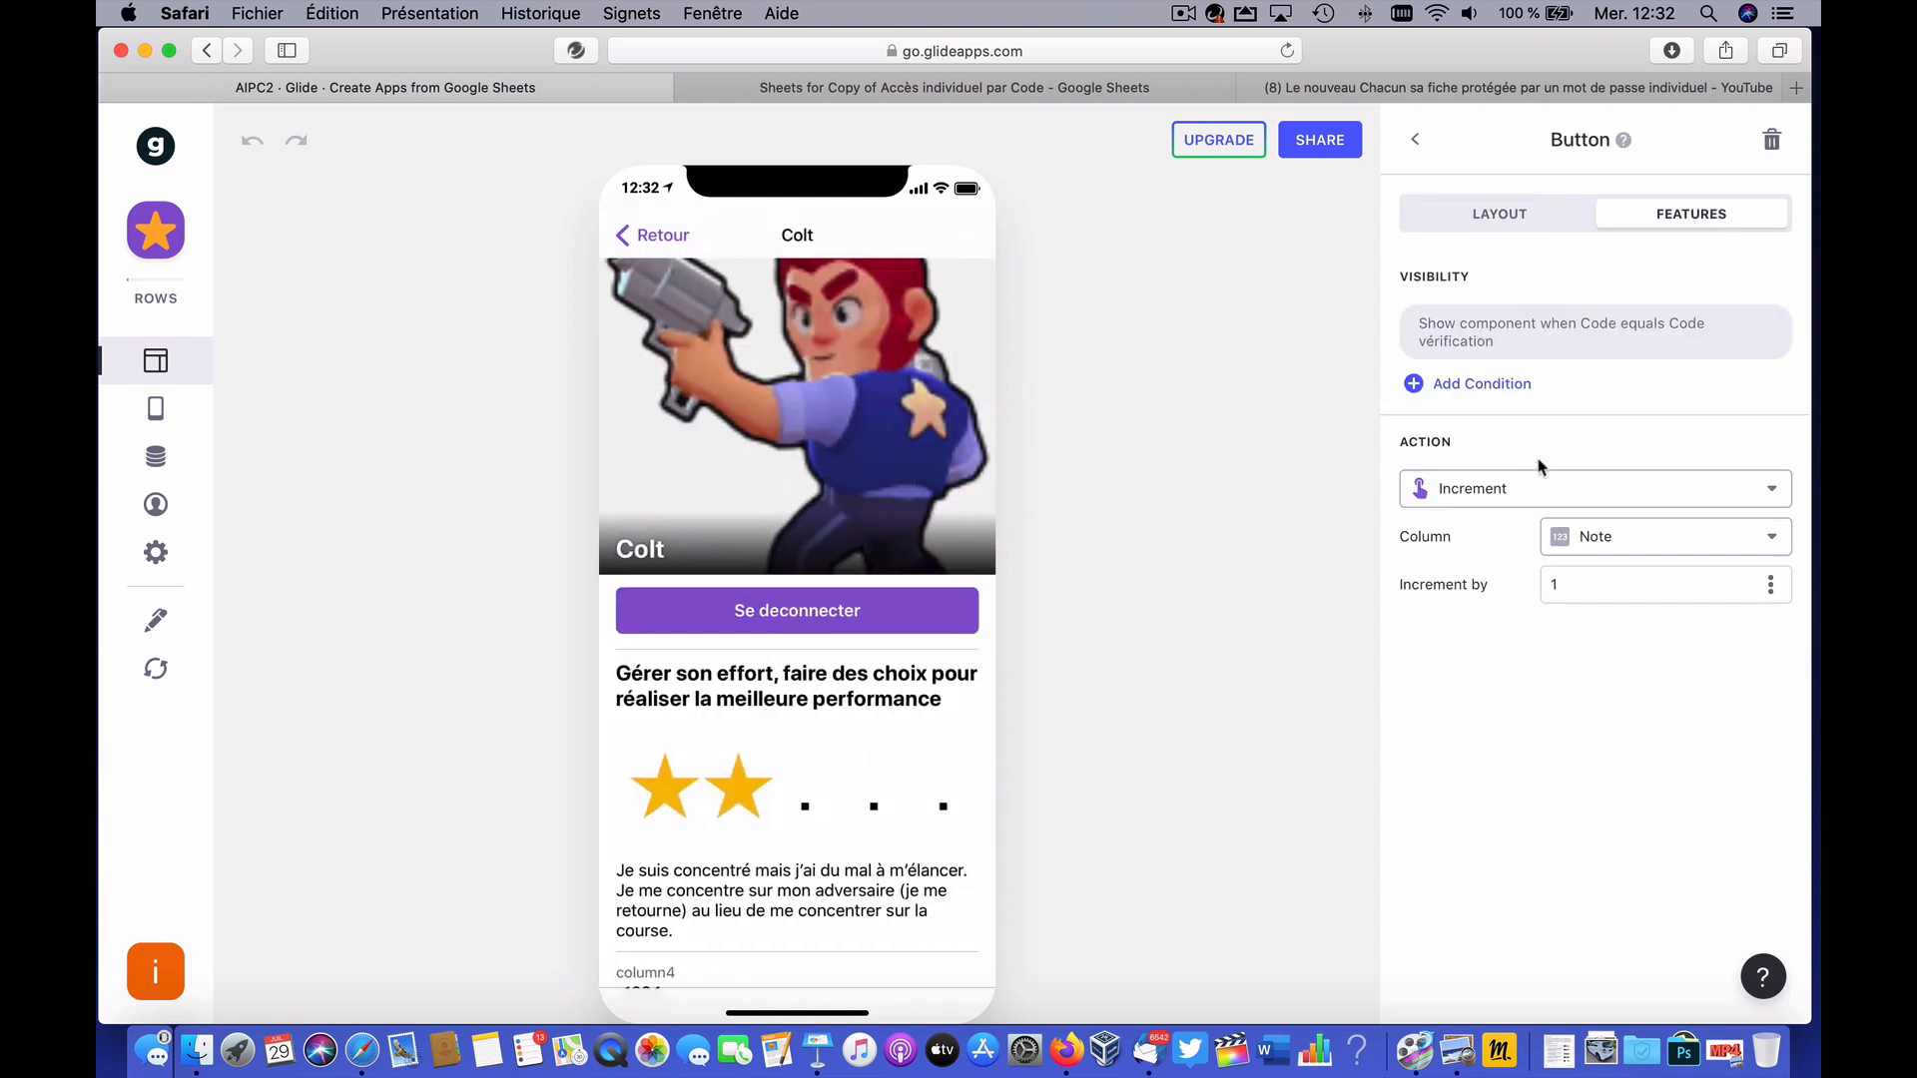
left_click(1760, 541)
scroll(1543, 879, "down", 15)
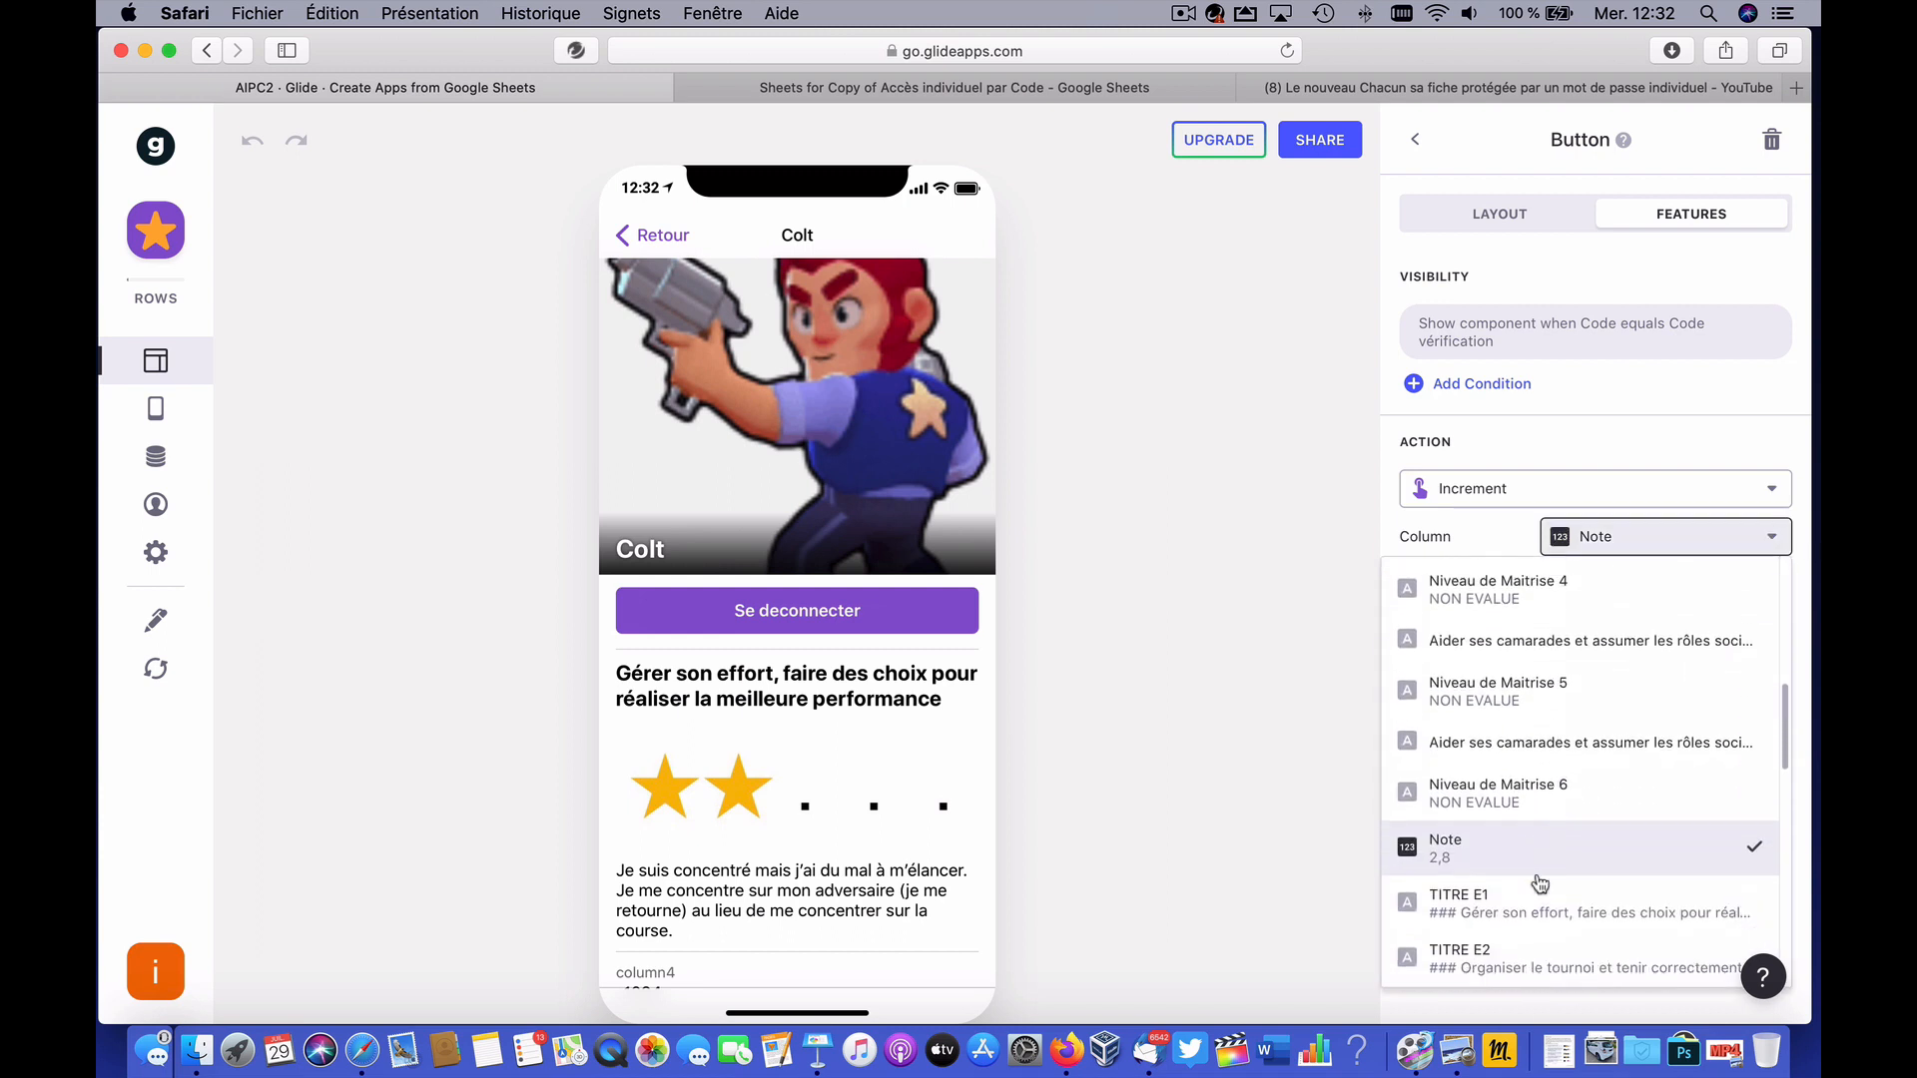
scroll(1540, 883, "down", 3)
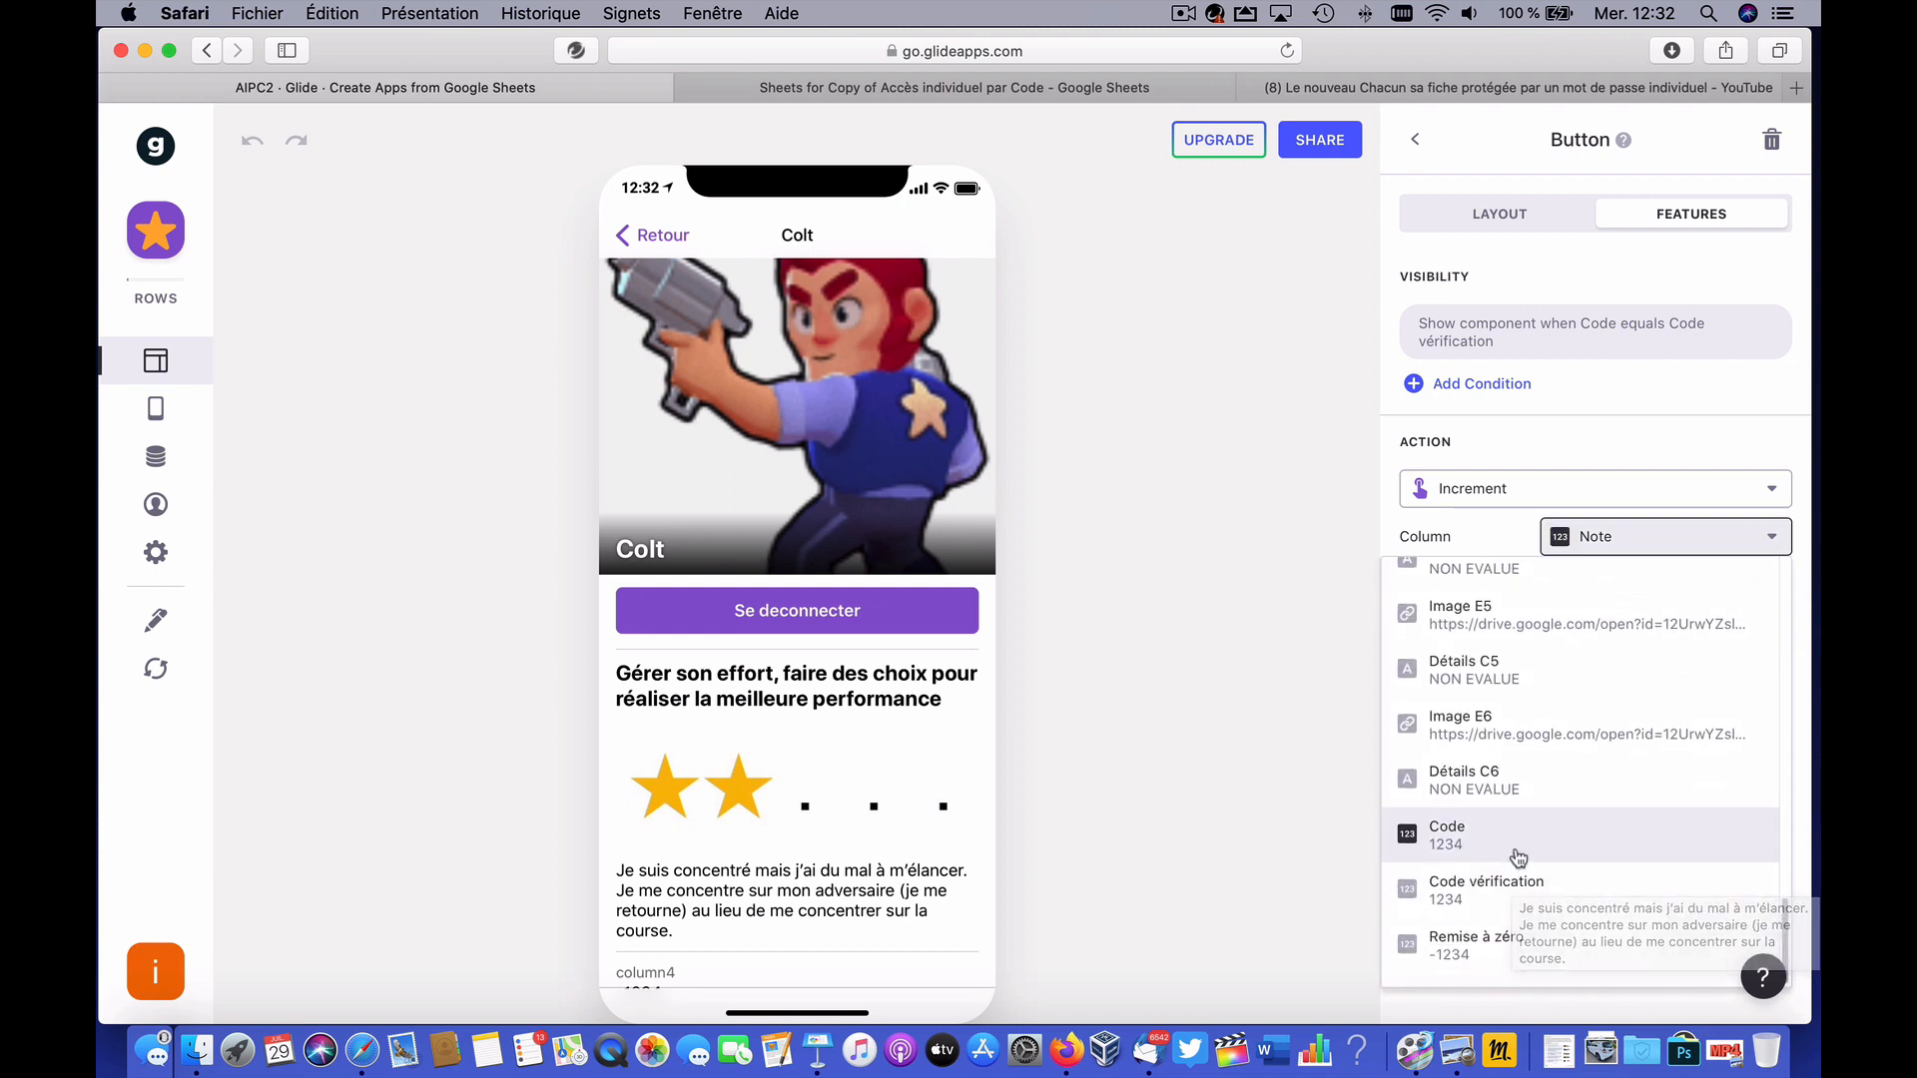
left_click(1542, 829)
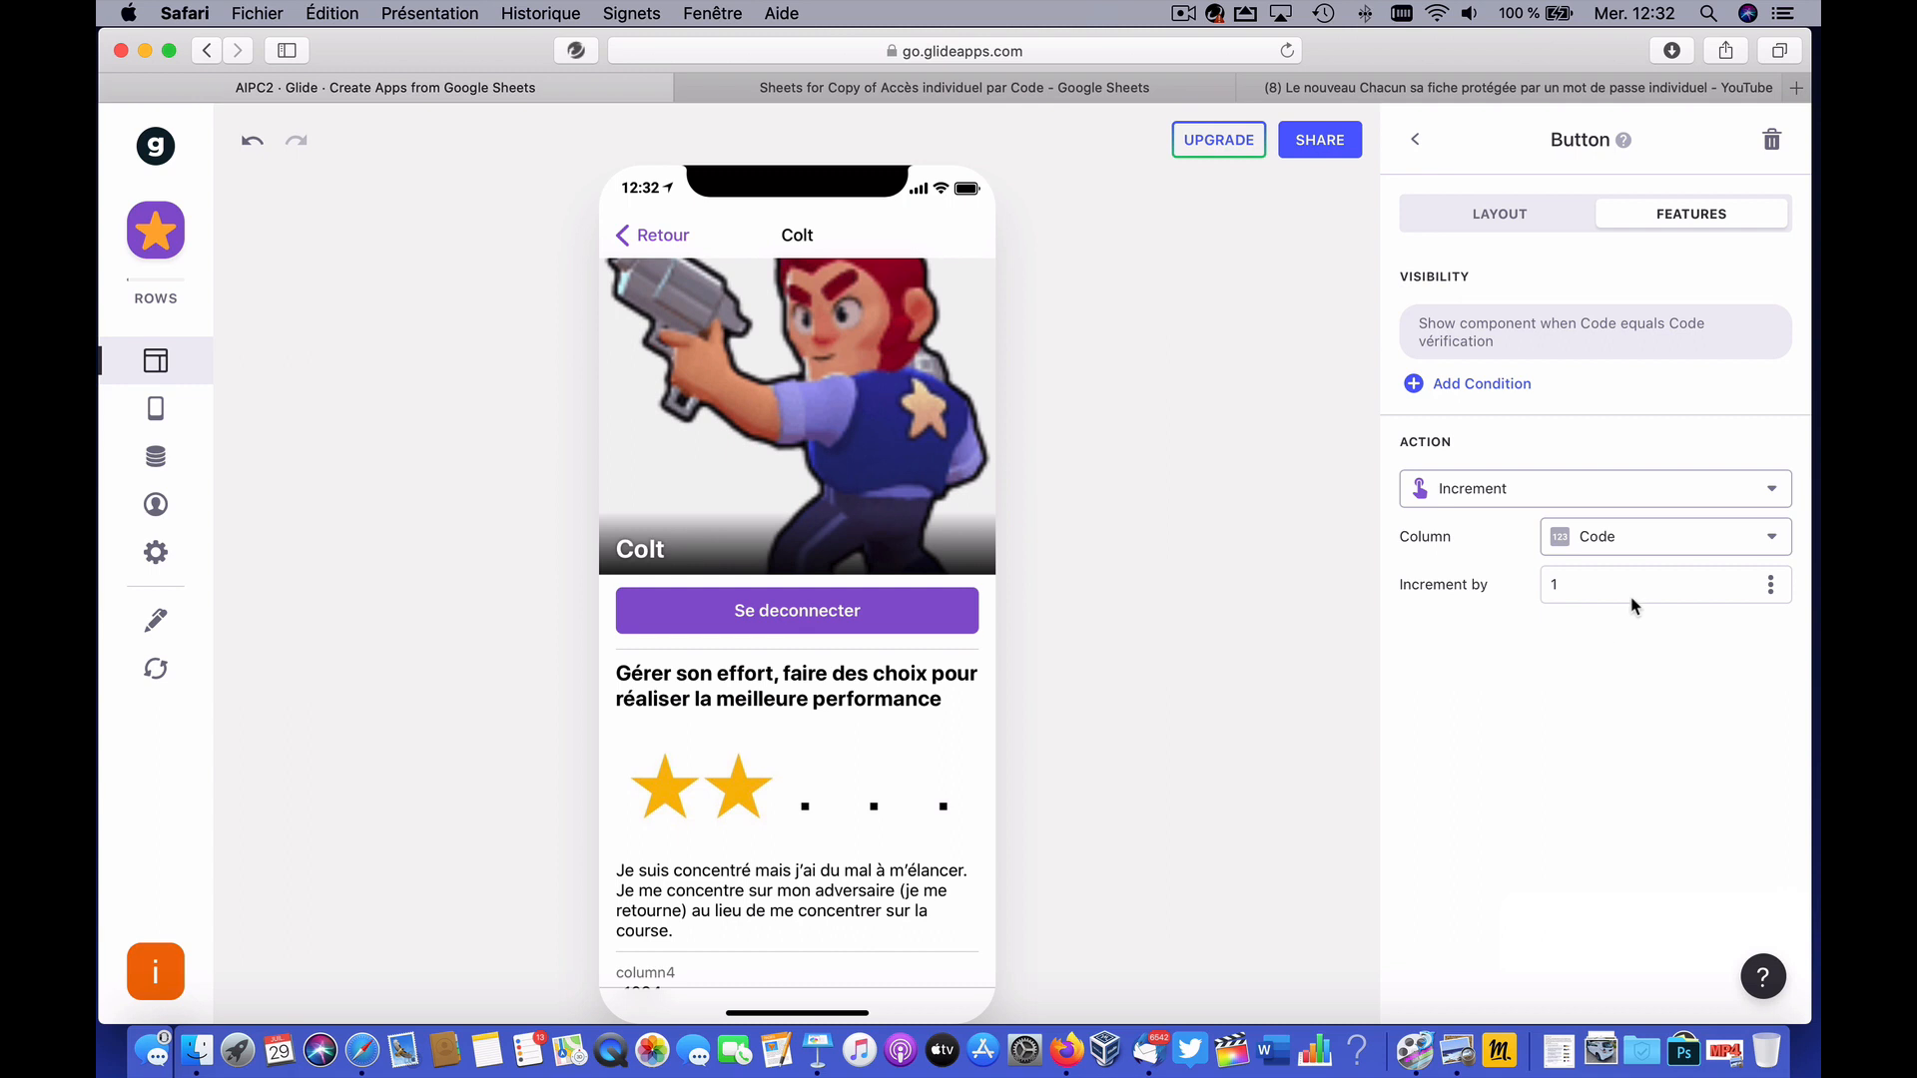
left_click(1773, 589)
scroll(1634, 852, "down", 10)
scroll(1632, 856, "down", 10)
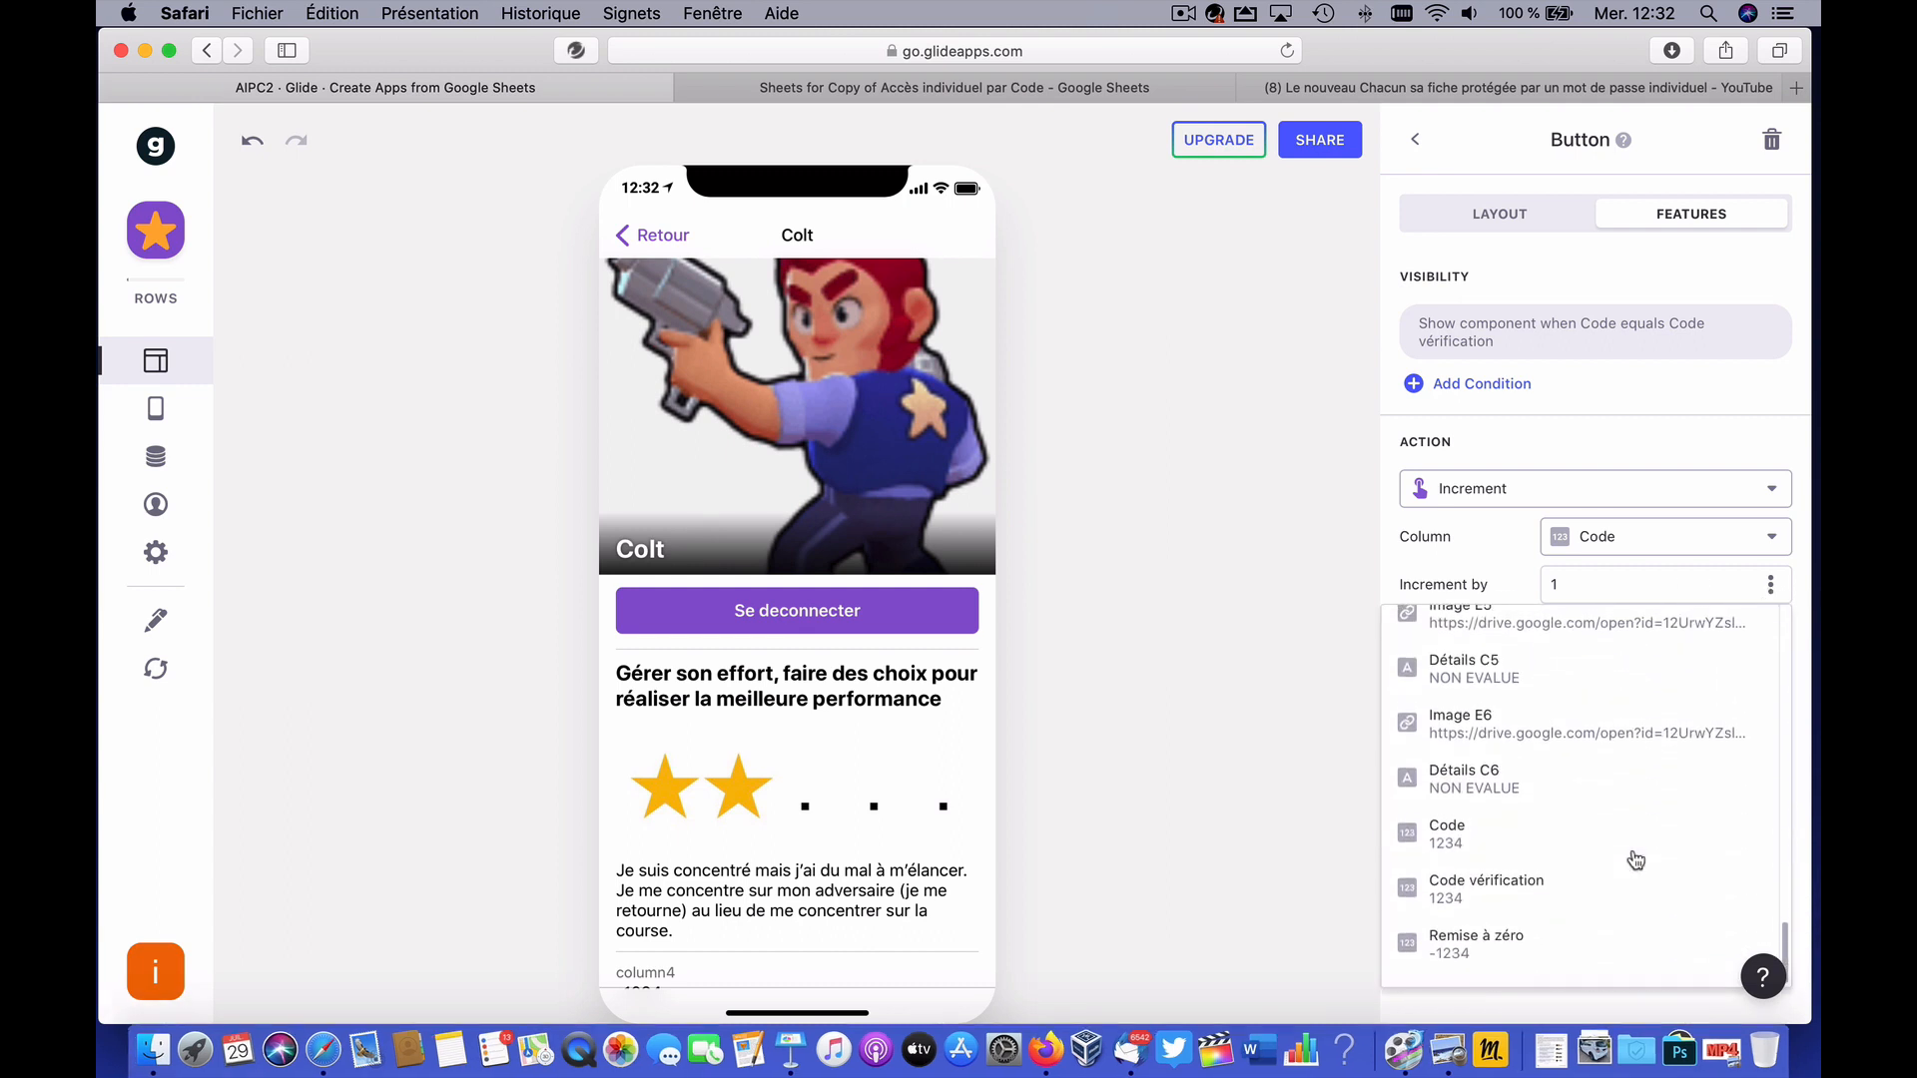
left_click(1529, 954)
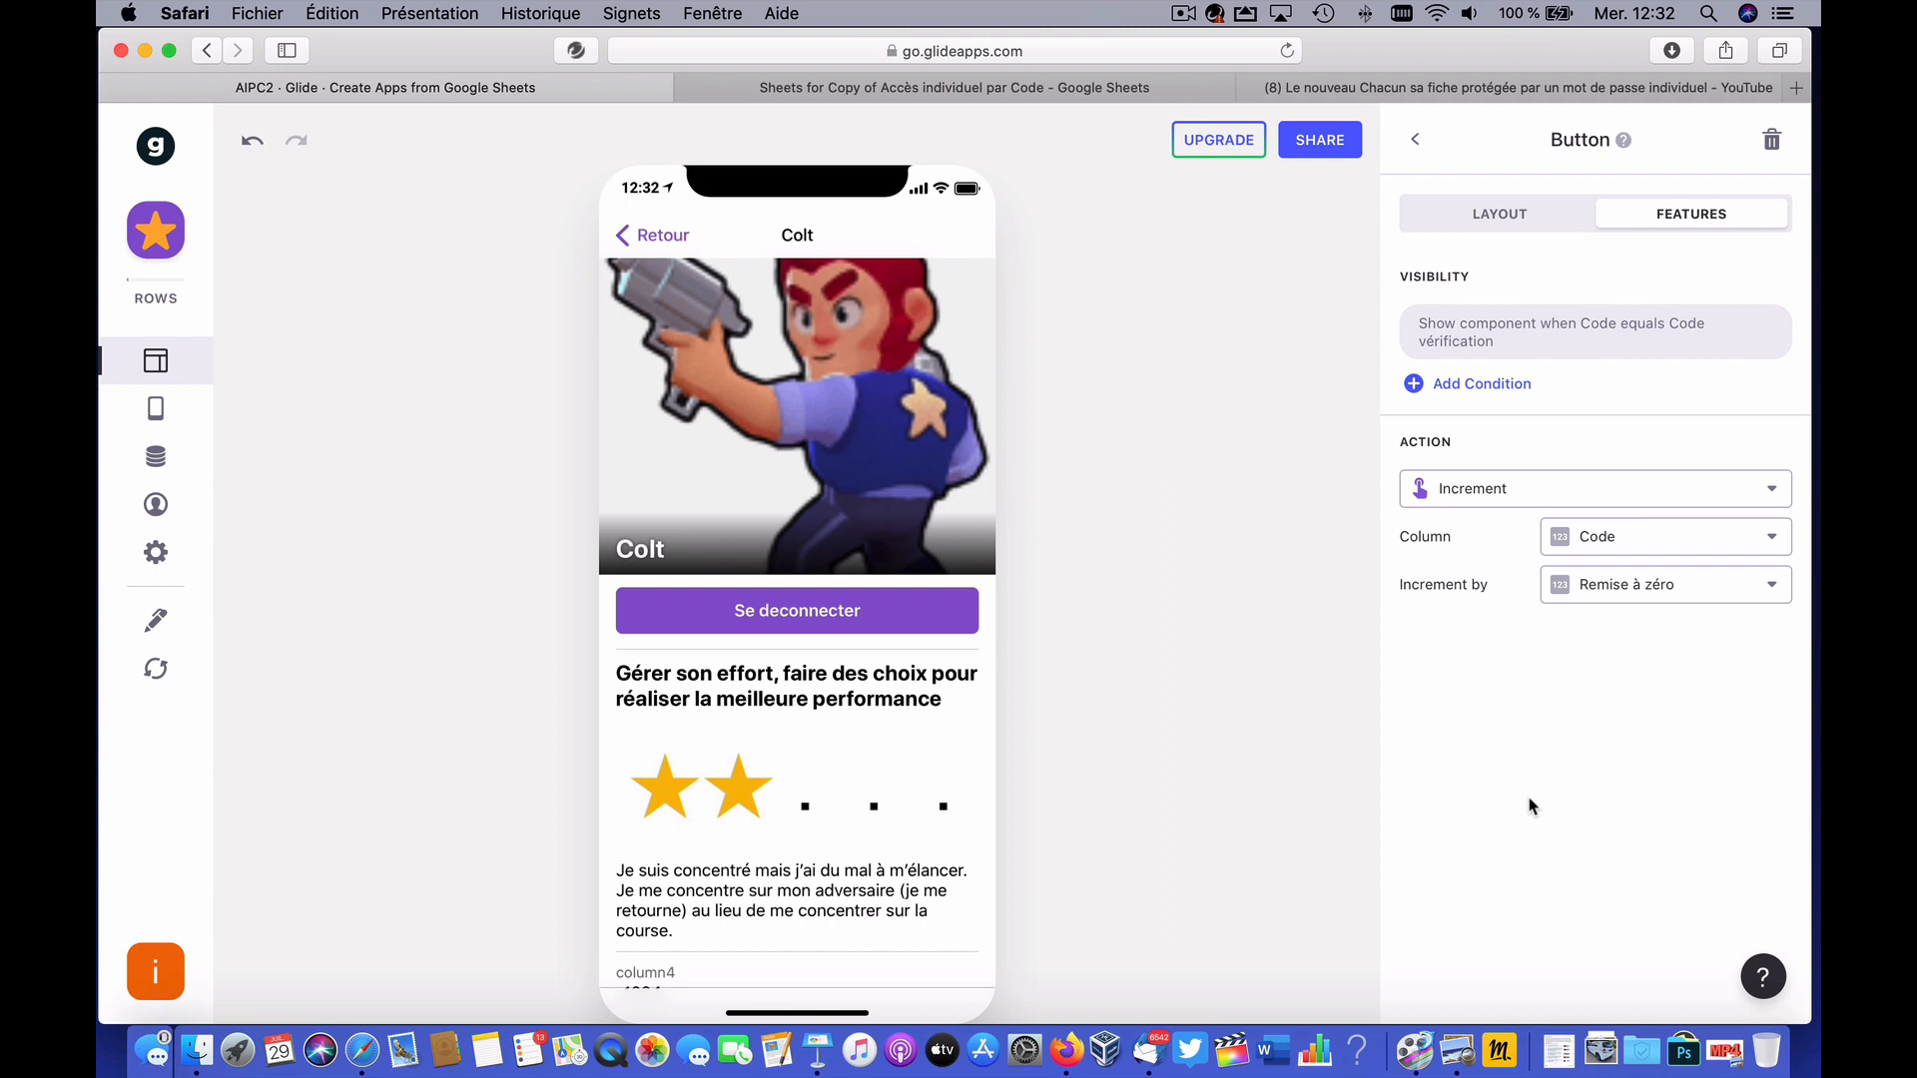
left_click(1414, 144)
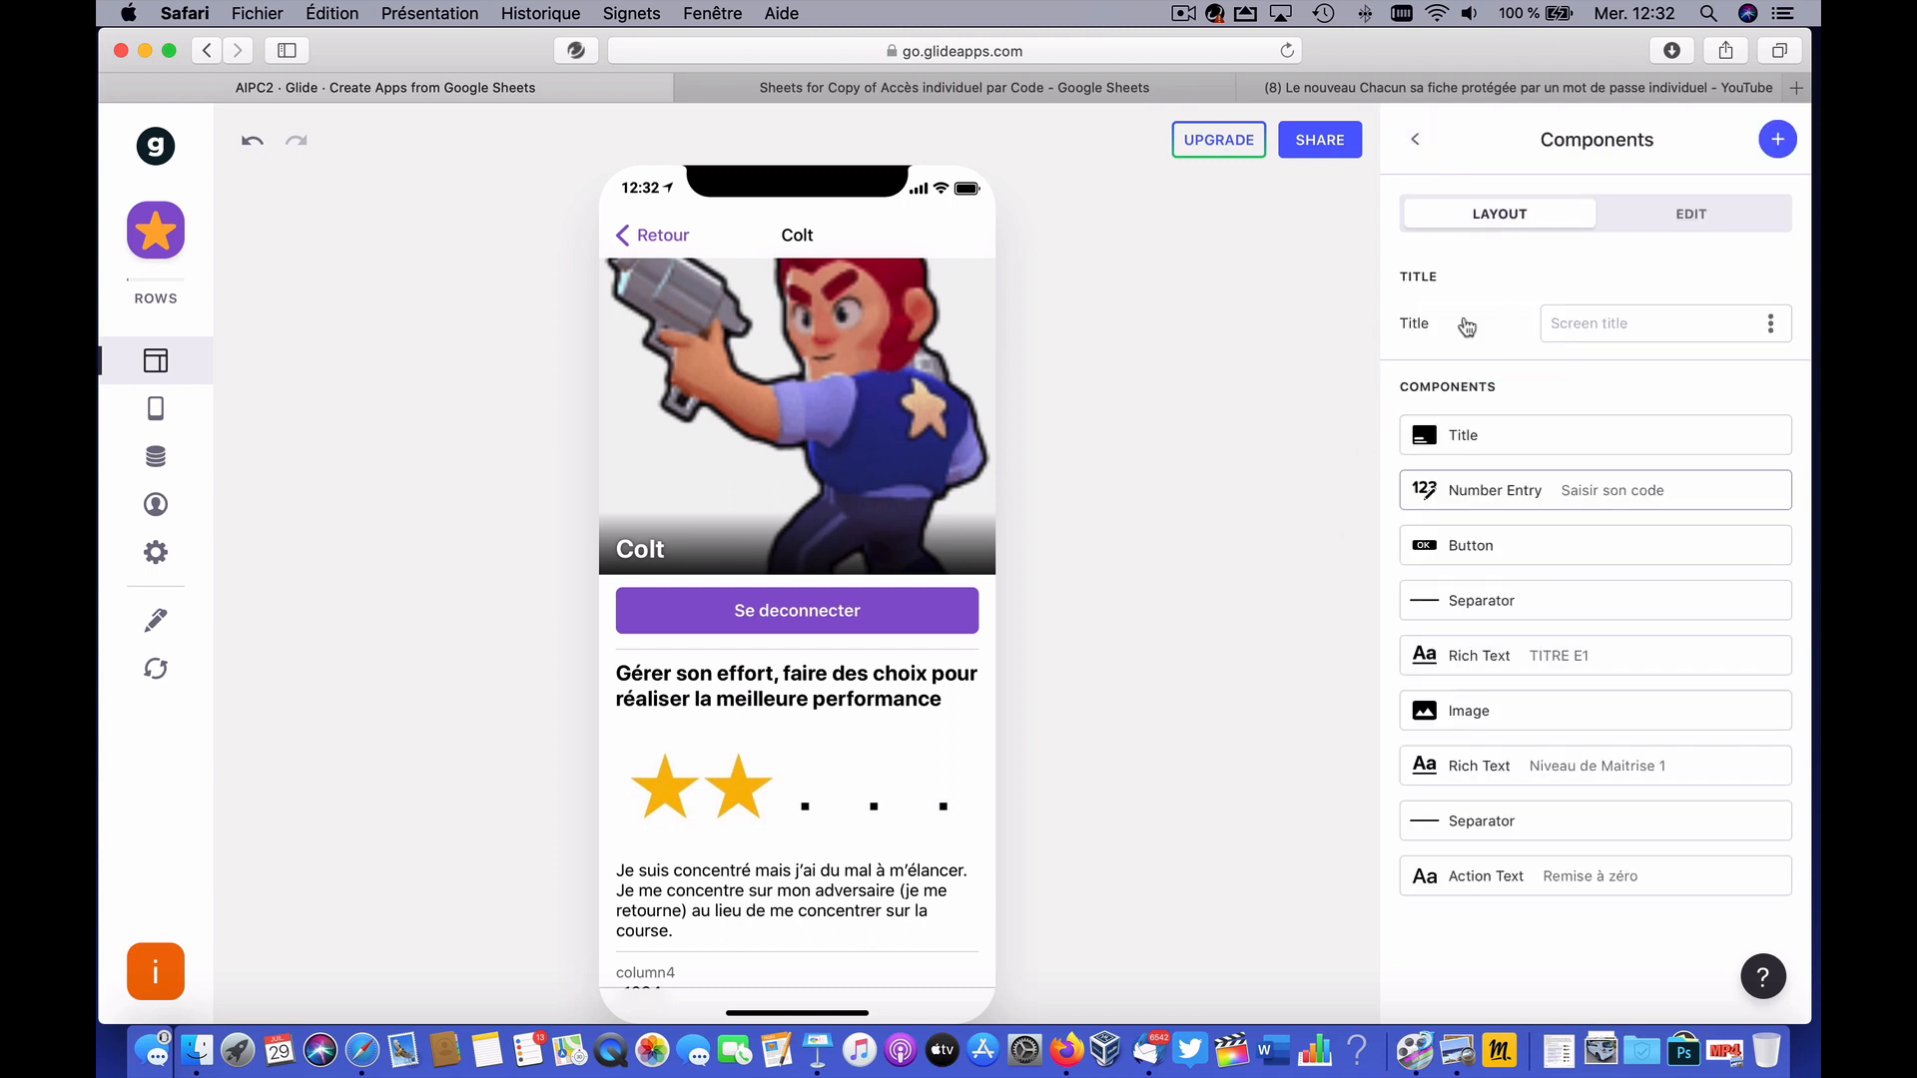
Step: Delete the Remise à zéro Action Text and test logout after entering code 1234 in the preview
left_click(797, 621)
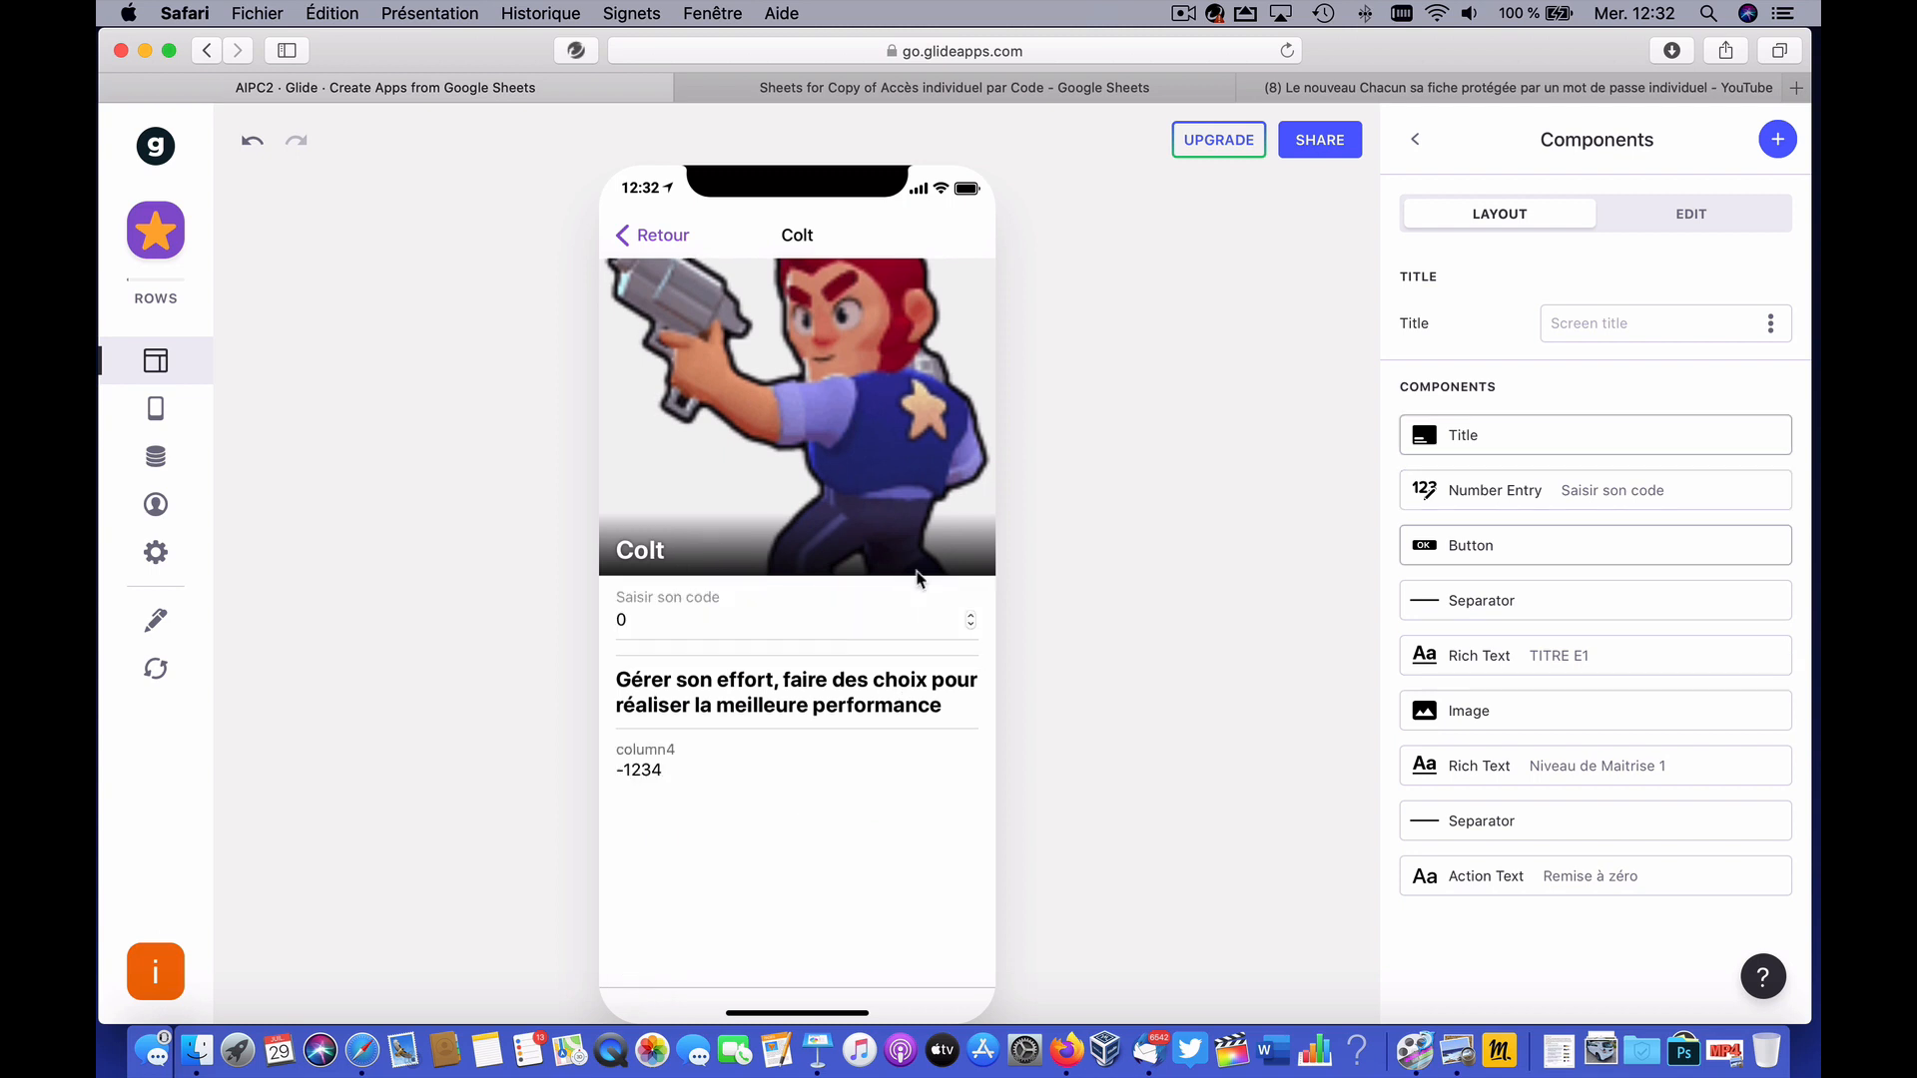
left_click(859, 626)
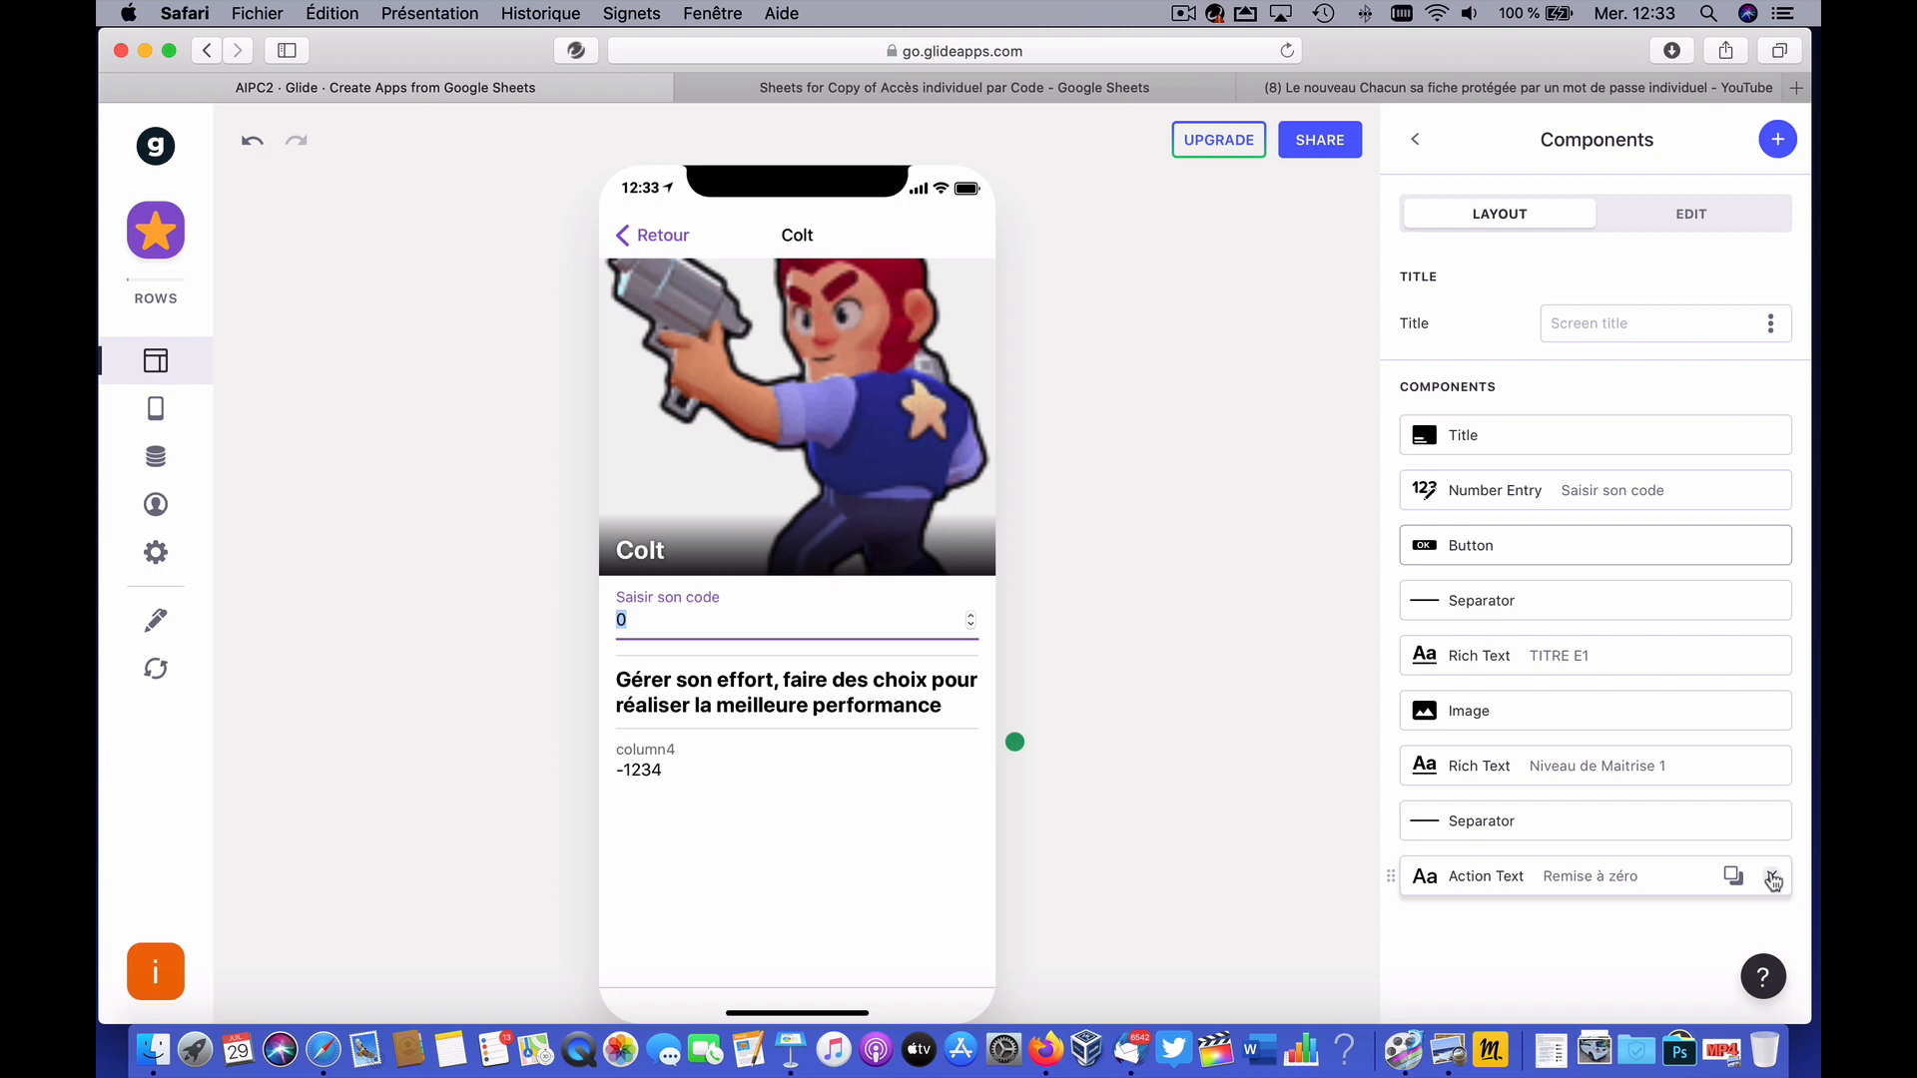
left_click(1773, 880)
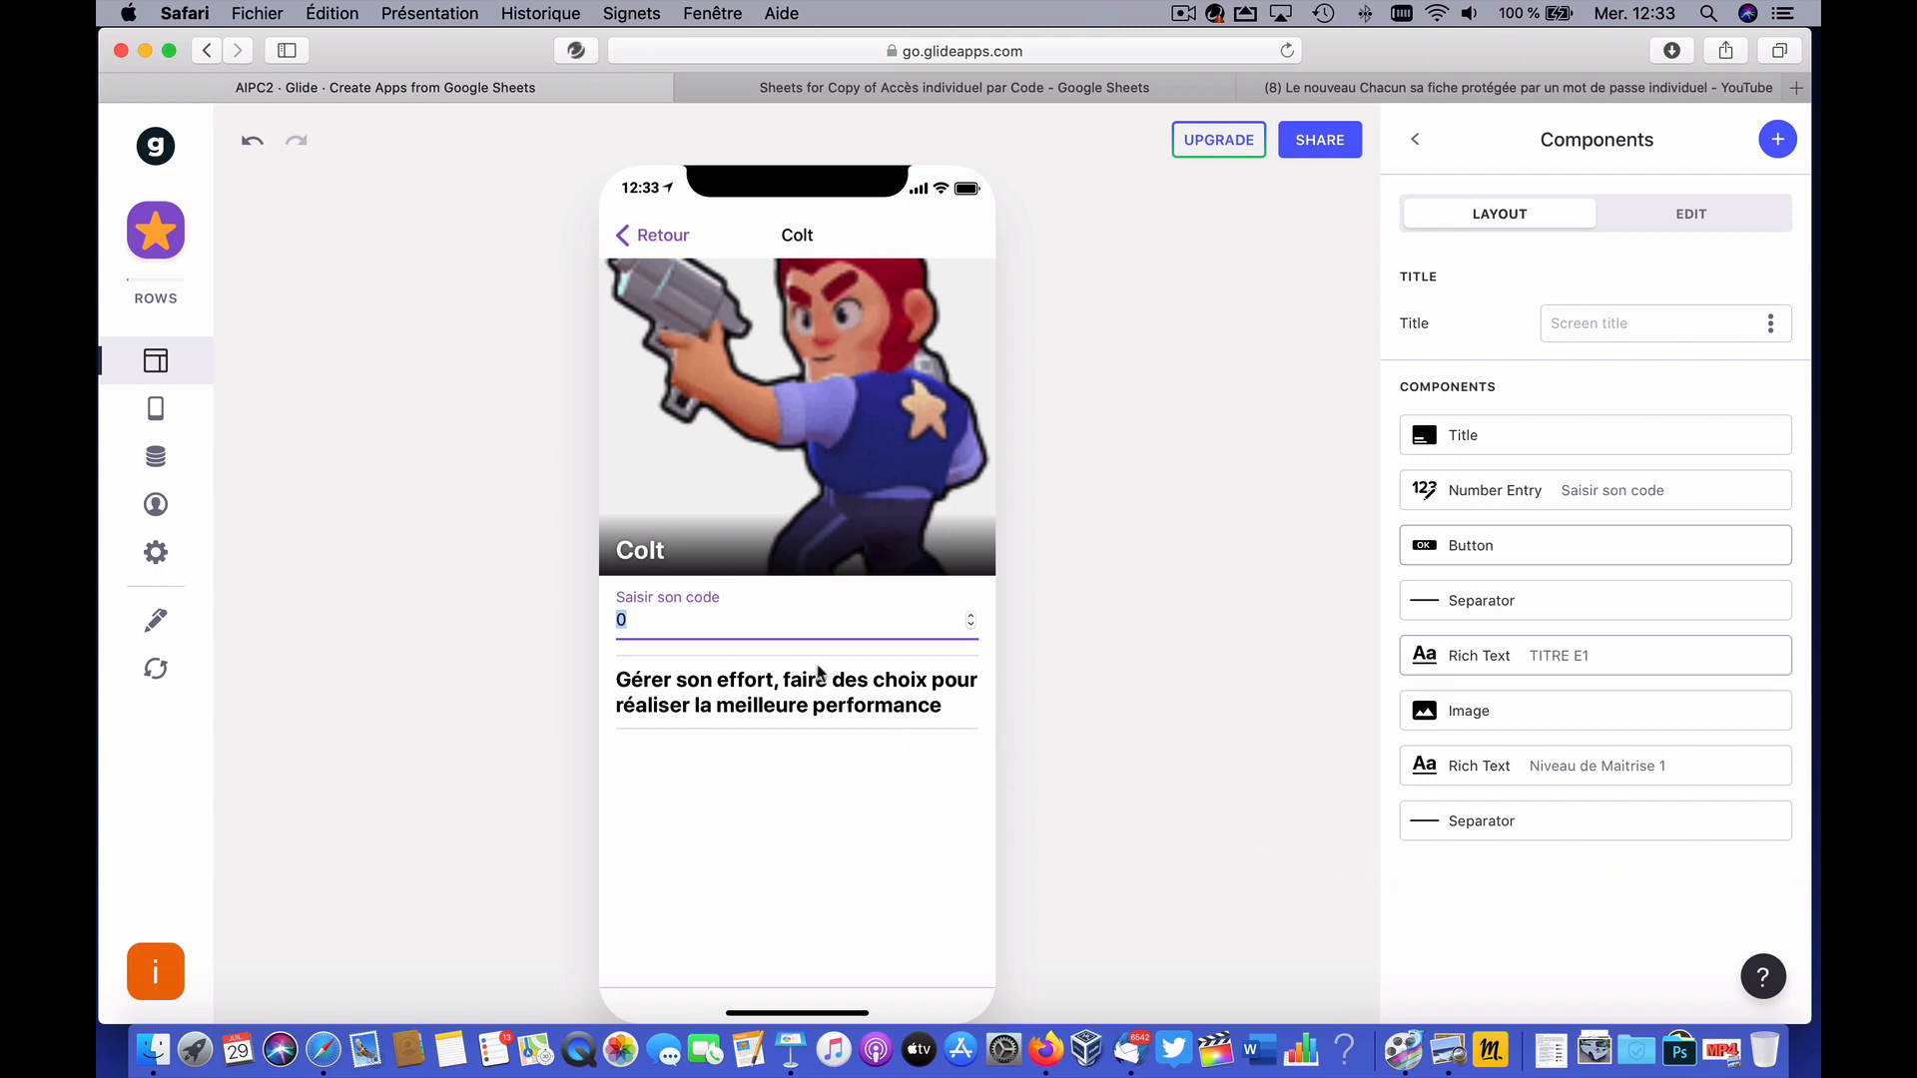
type("1234")
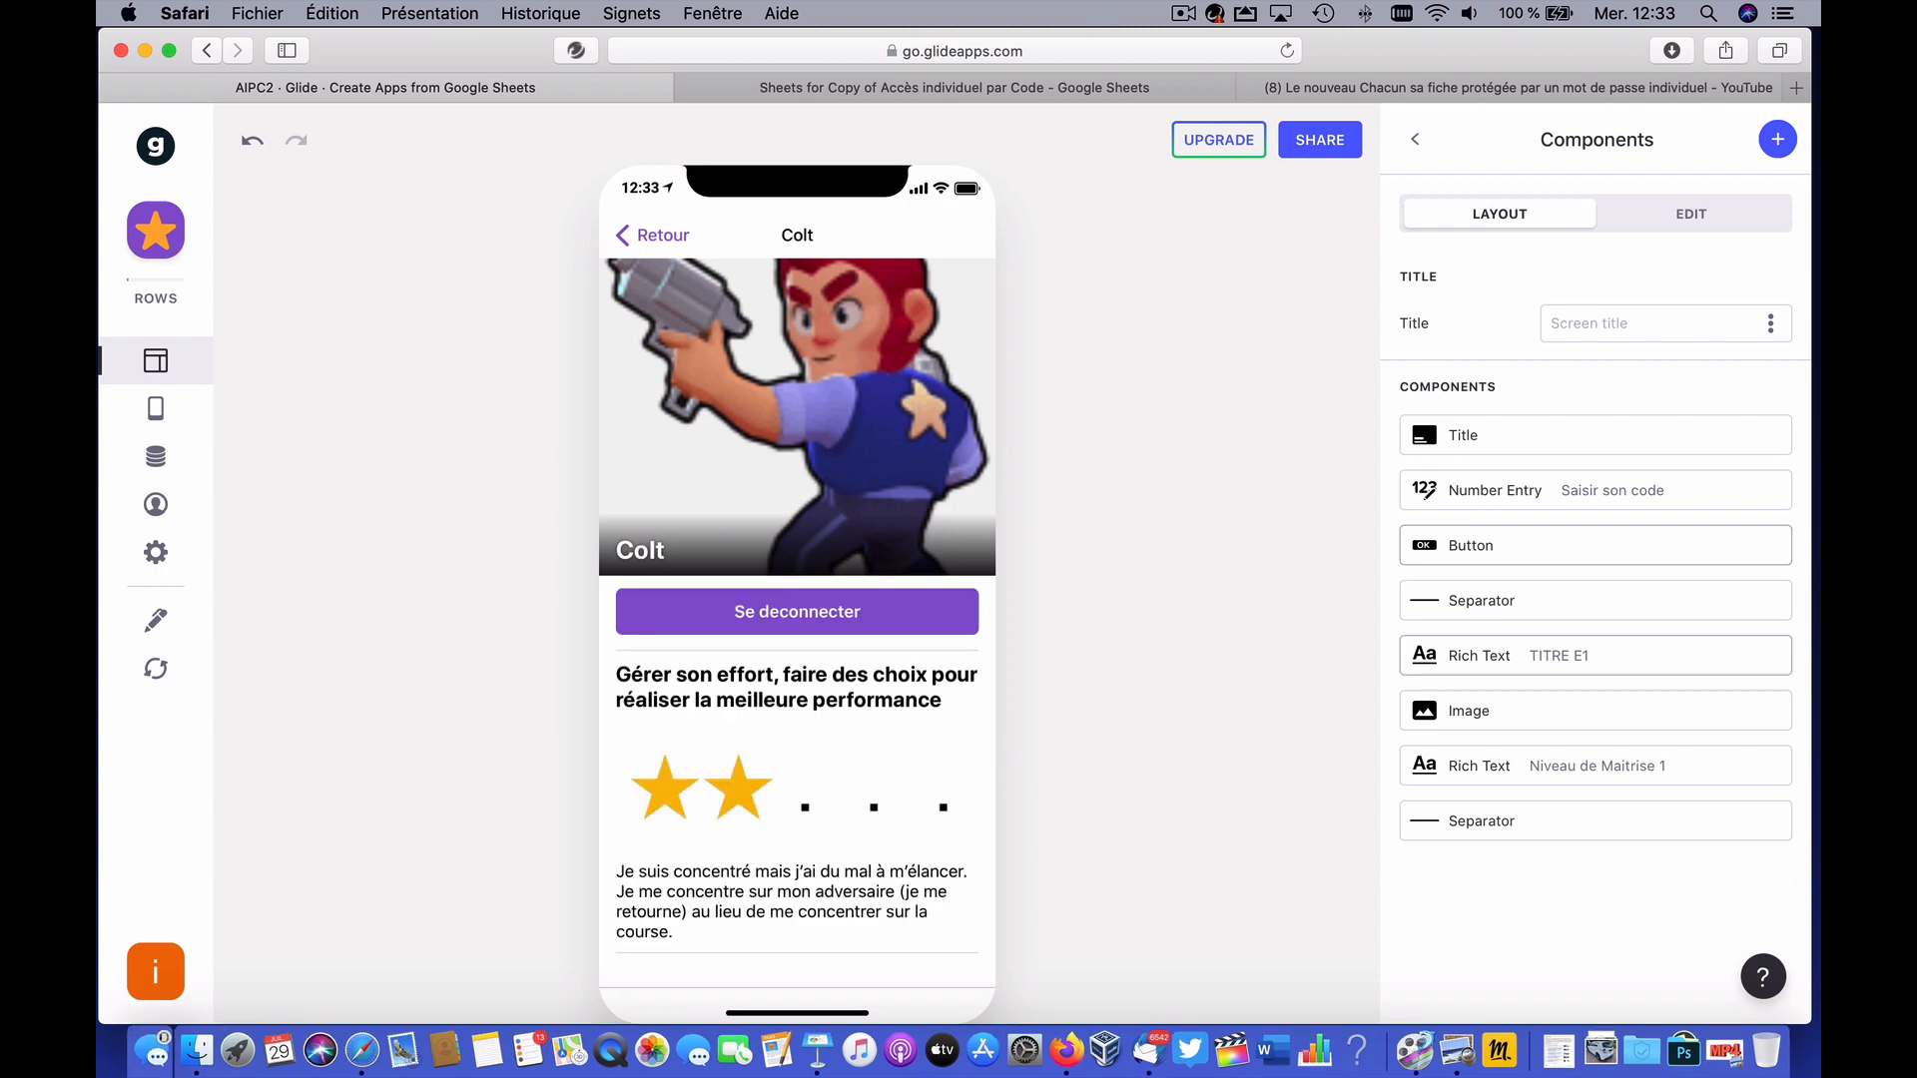
left_click(851, 611)
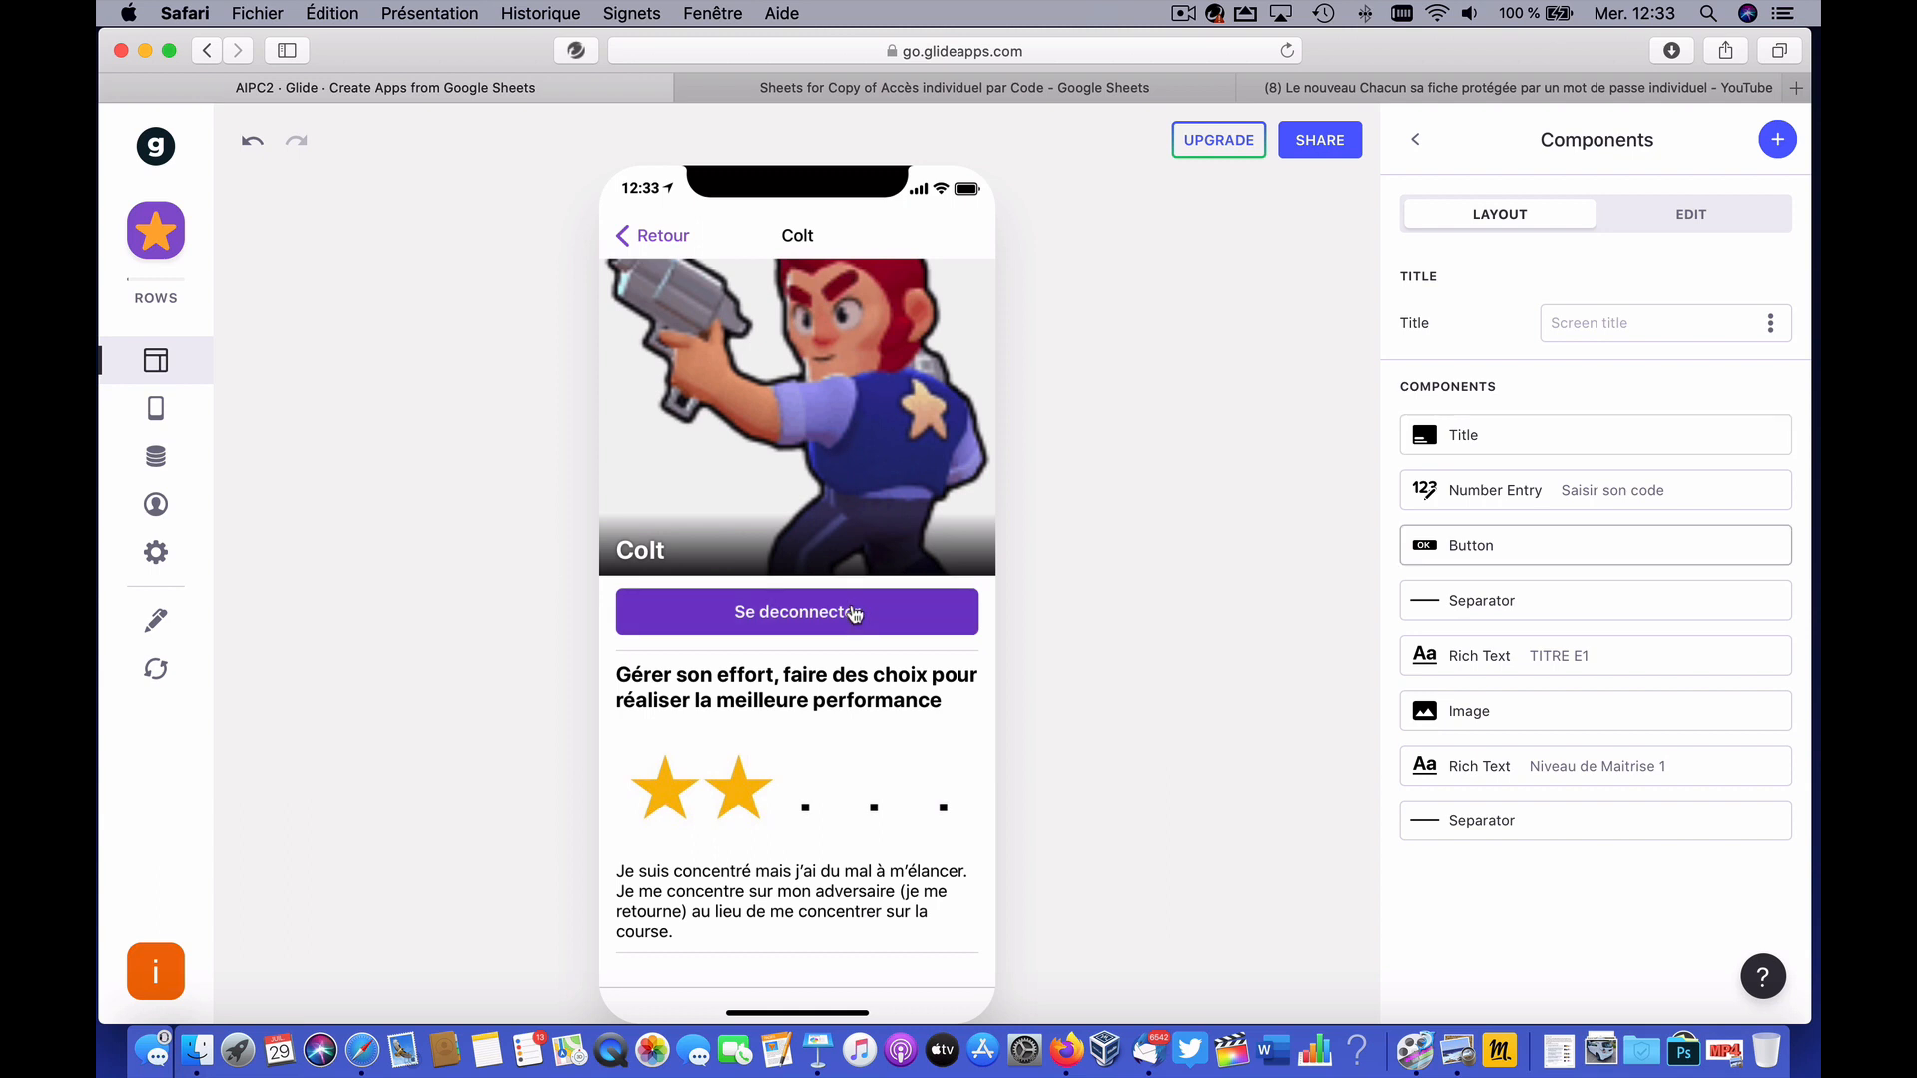